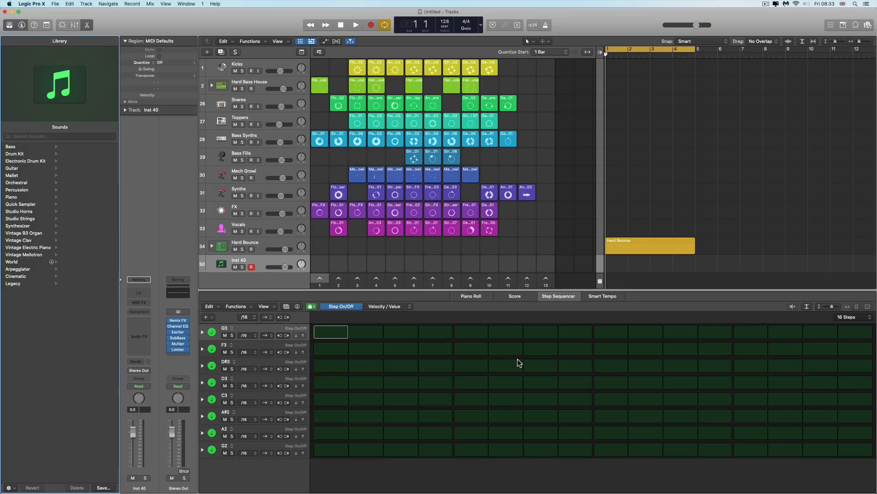
Show the Hard Bounce region's drum rows in an enlarged Step Sequencer editor
{"action": "left_click", "coordinate": [632, 245]}
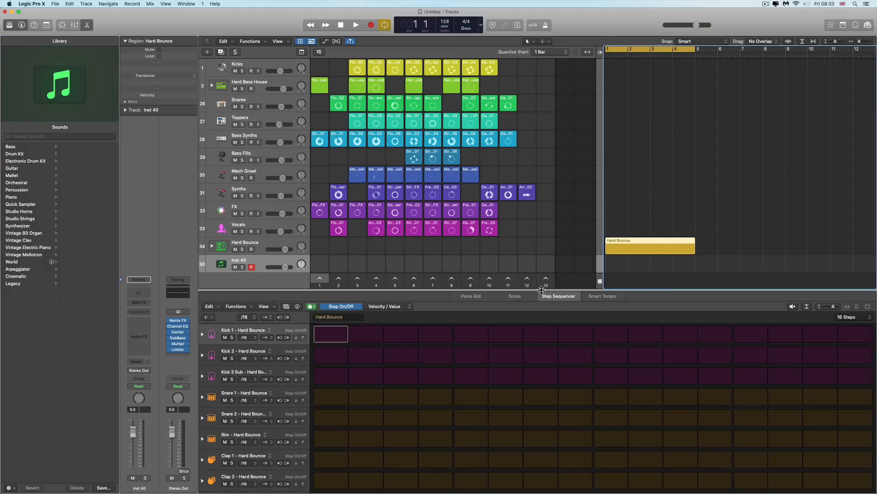
{"action": "left_click_drag", "start_coordinate": [541, 290], "coordinate": [542, 277]}
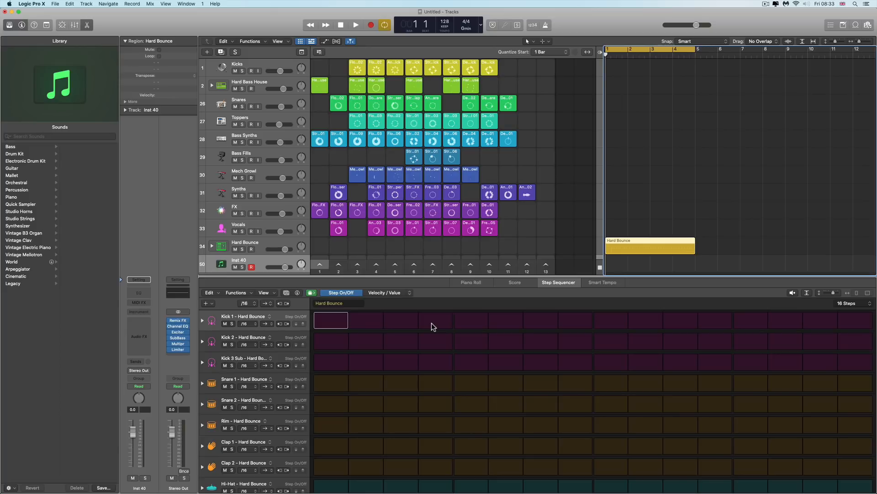
{"action": "scroll", "coordinate": [406, 325], "scroll_direction": "down", "scroll_amount": 1}
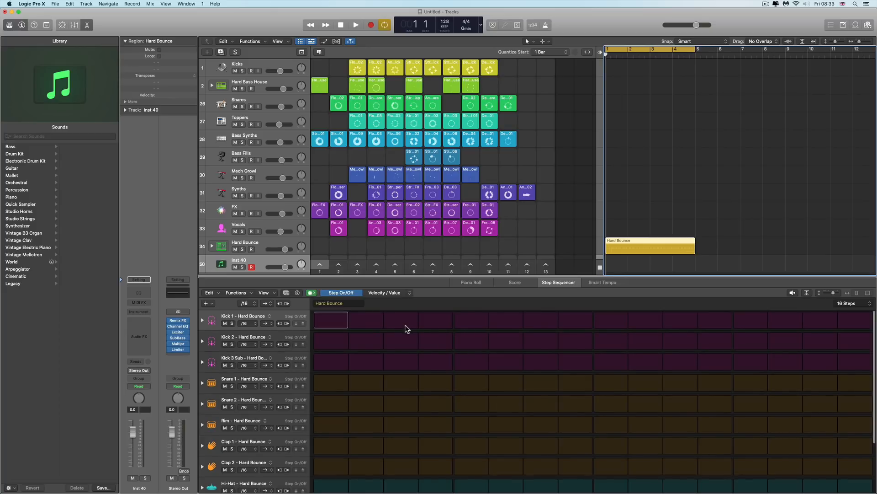
{"action": "scroll", "coordinate": [405, 324], "scroll_direction": "up", "scroll_amount": 1}
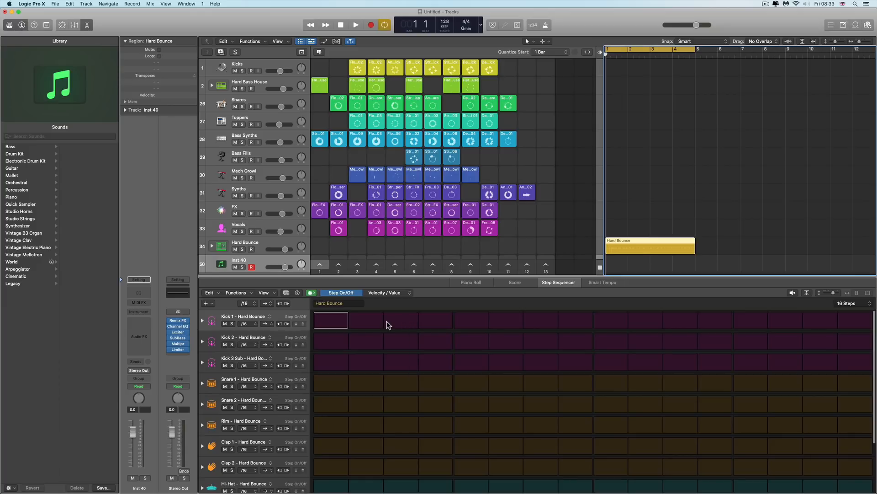
{"action": "scroll", "coordinate": [418, 321], "scroll_direction": "down", "scroll_amount": 1}
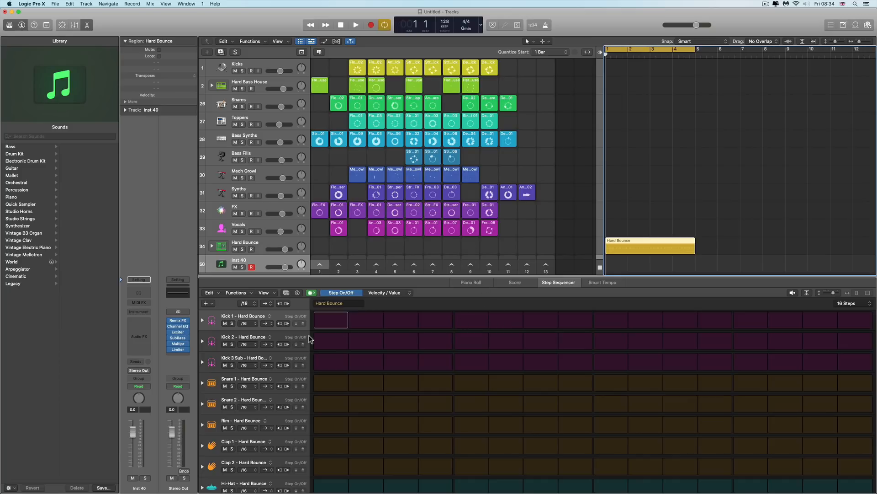
Open the Remix FX plug-in on the Stereo Out channel, reposition its window, and close it
{"action": "left_click", "coordinate": [178, 321]}
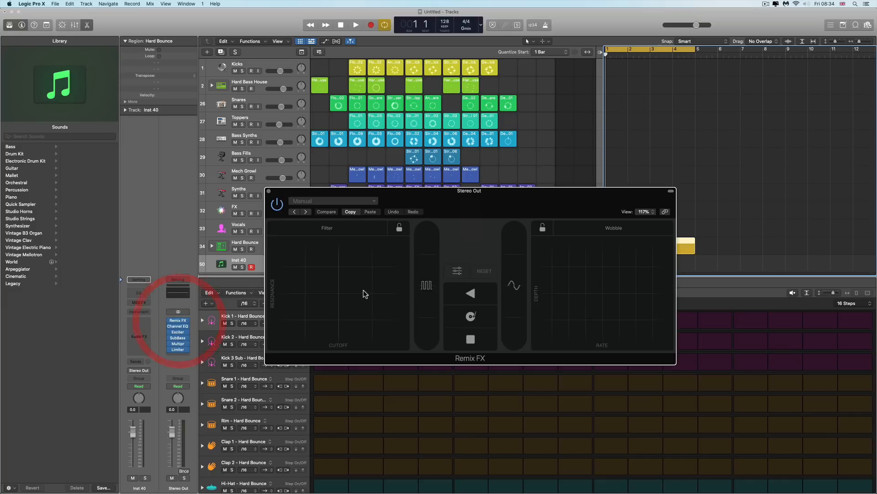
{"action": "left_click_drag", "start_coordinate": [434, 198], "coordinate": [440, 184]}
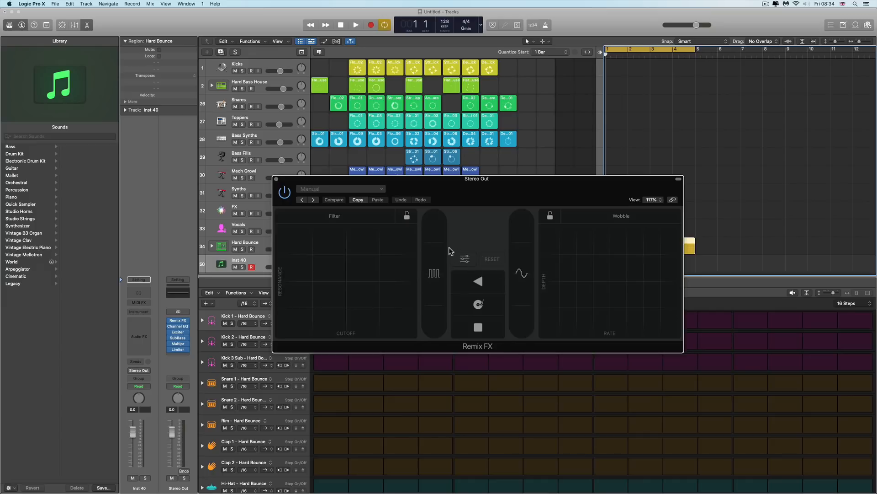
{"action": "left_click", "coordinate": [476, 181]}
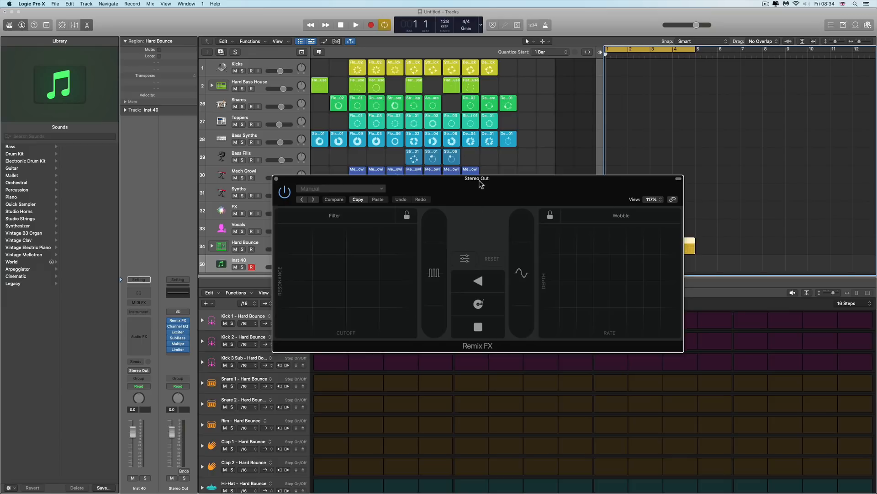
{"action": "left_click_drag", "start_coordinate": [478, 180], "coordinate": [479, 182]}
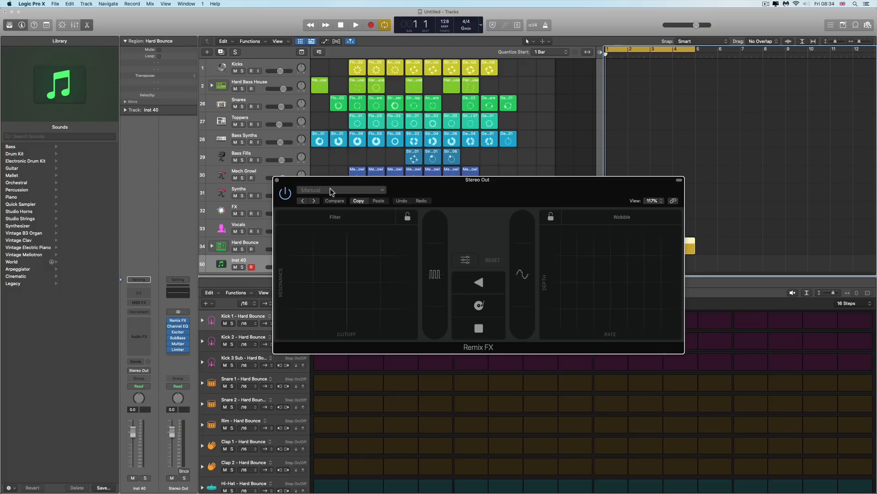
{"action": "left_click", "coordinate": [278, 182]}
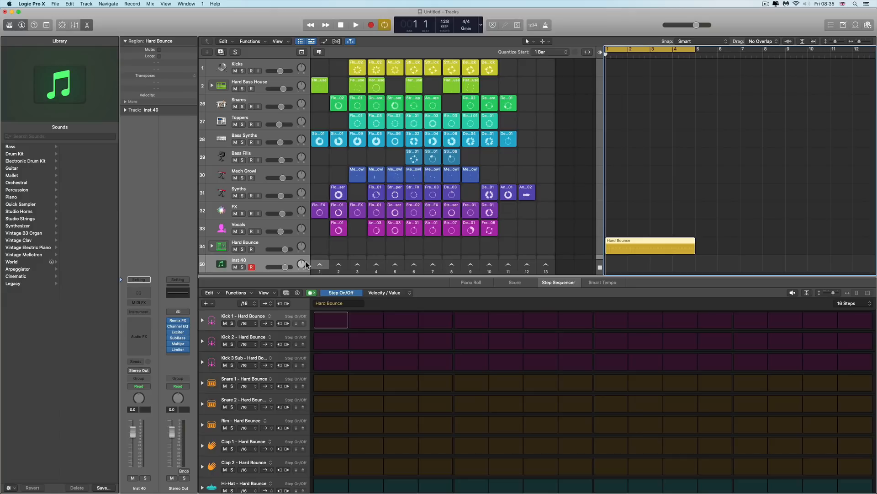
Select the Hard Bounce track and browse its list of Electronic Drum Kit sounds in the library
{"action": "left_click", "coordinate": [266, 244]}
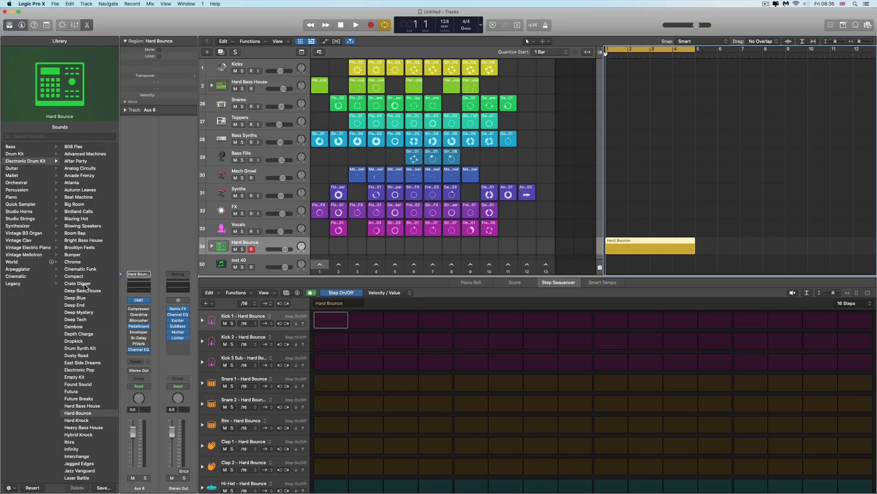
{"action": "scroll", "coordinate": [85, 287], "scroll_direction": "down", "scroll_amount": 6}
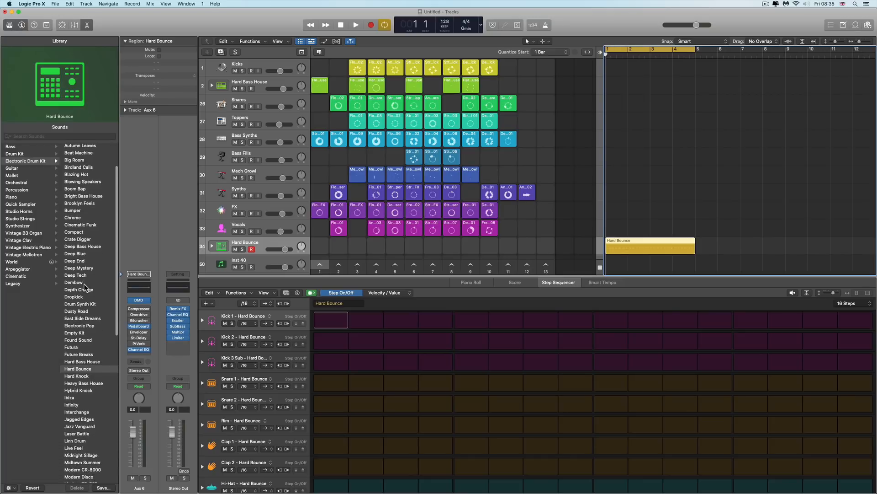
{"action": "scroll", "coordinate": [85, 286], "scroll_direction": "down", "scroll_amount": 15}
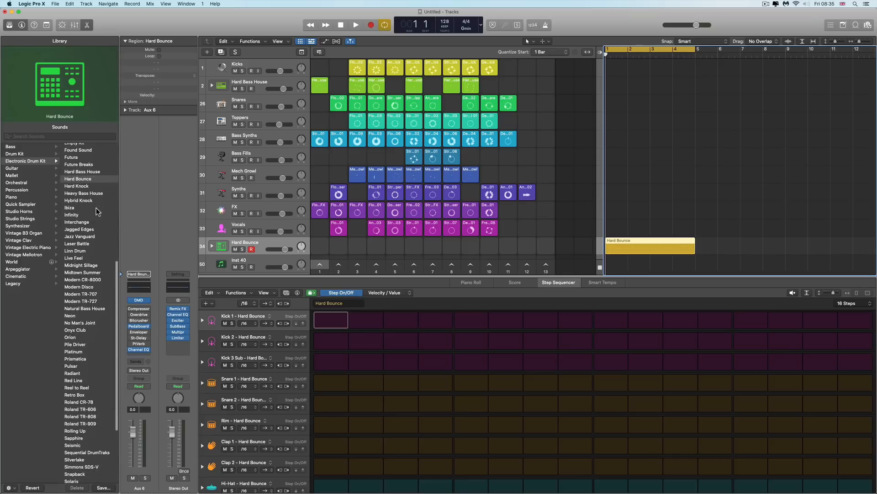
{"action": "scroll", "coordinate": [93, 252], "scroll_direction": "up", "scroll_amount": 20}
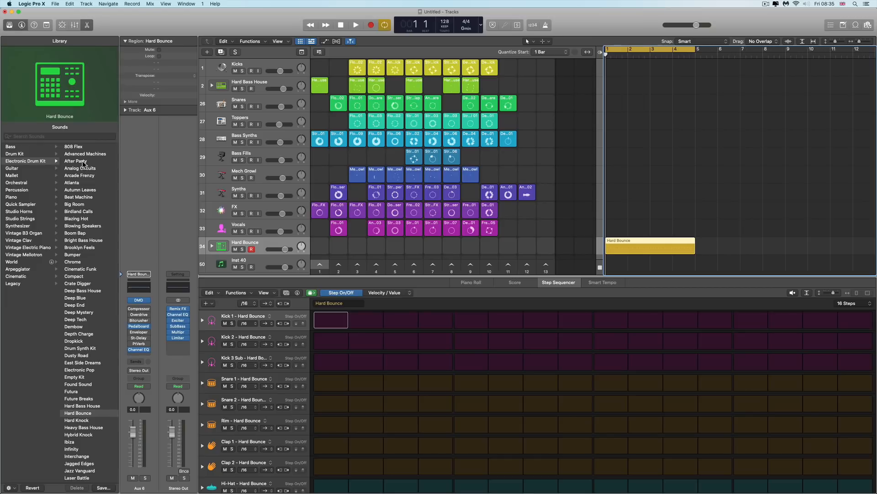
{"action": "scroll", "coordinate": [76, 201], "scroll_direction": "down", "scroll_amount": 1}
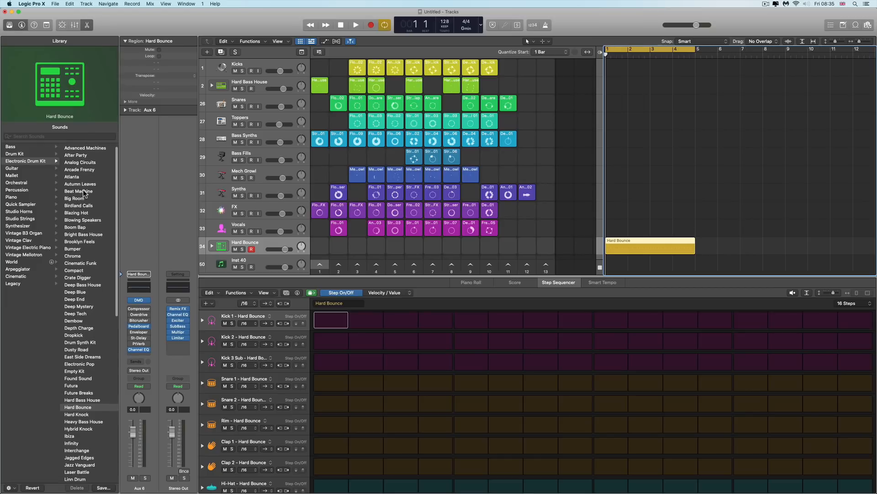
{"action": "scroll", "coordinate": [80, 196], "scroll_direction": "down", "scroll_amount": 1}
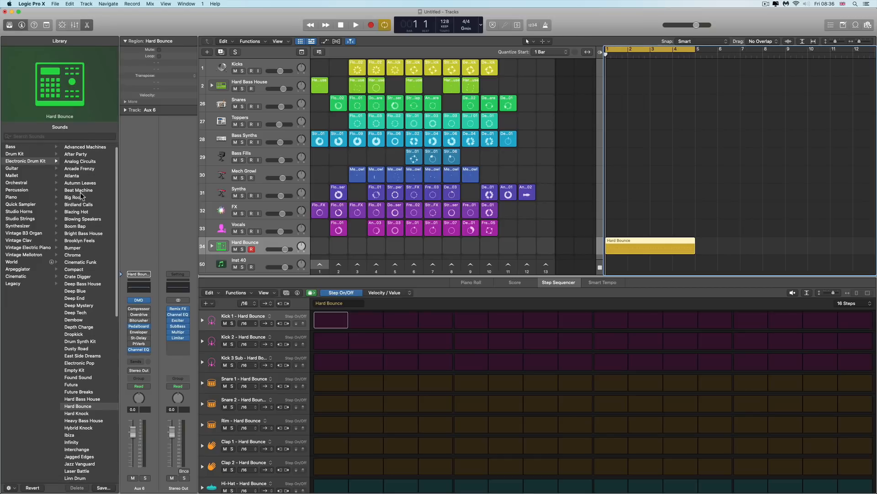
{"action": "scroll", "coordinate": [85, 260], "scroll_direction": "down", "scroll_amount": 15}
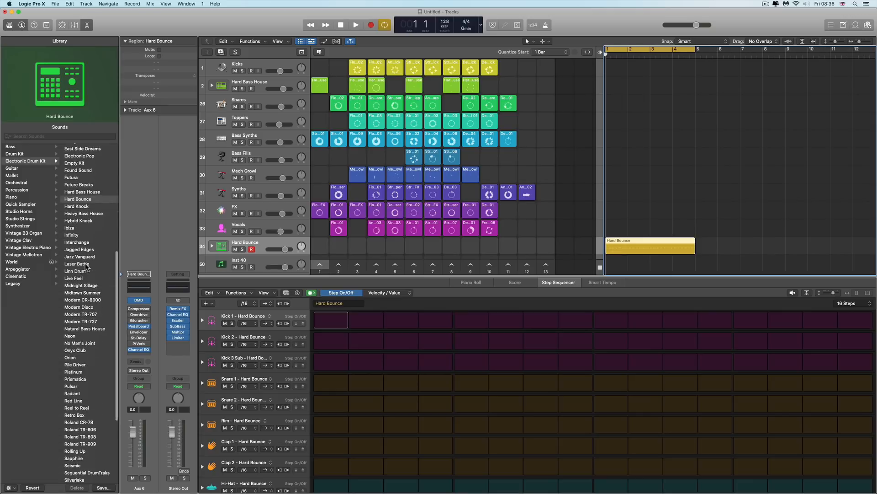
{"action": "scroll", "coordinate": [85, 263], "scroll_direction": "up", "scroll_amount": 5}
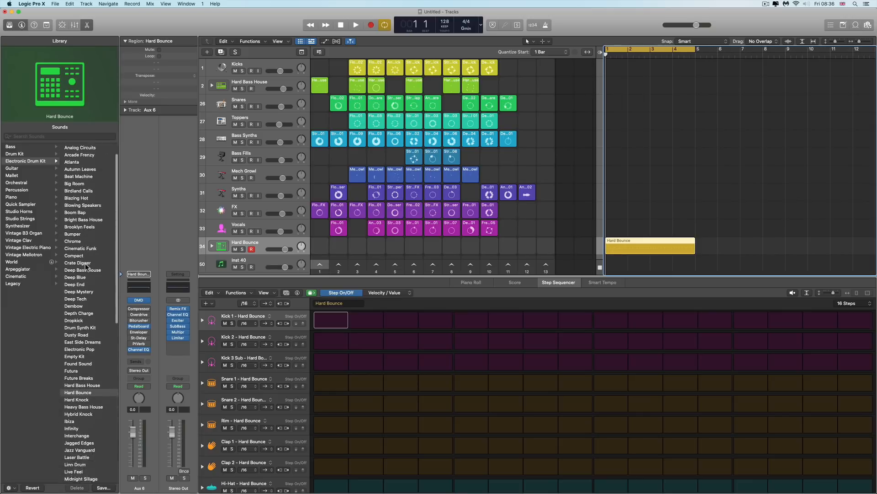
{"action": "scroll", "coordinate": [85, 263], "scroll_direction": "up", "scroll_amount": 3}
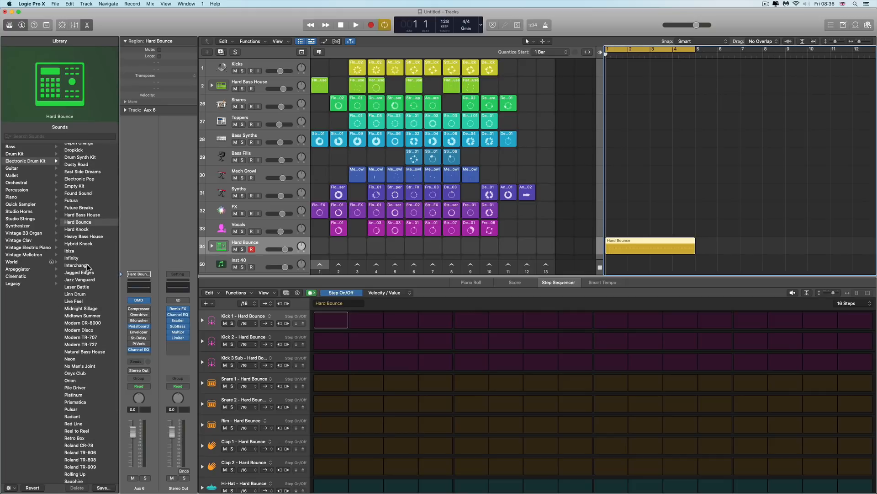
{"action": "scroll", "coordinate": [92, 276], "scroll_direction": "down", "scroll_amount": 2}
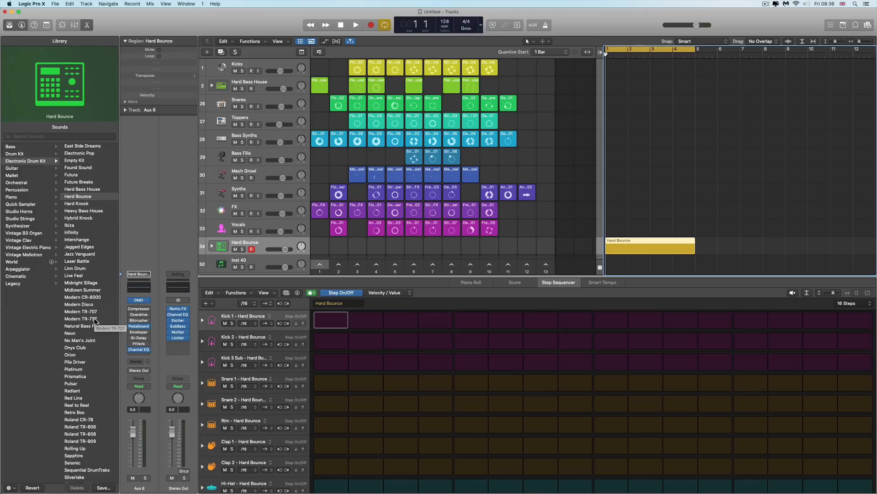
{"action": "scroll", "coordinate": [94, 320], "scroll_direction": "down", "scroll_amount": 5}
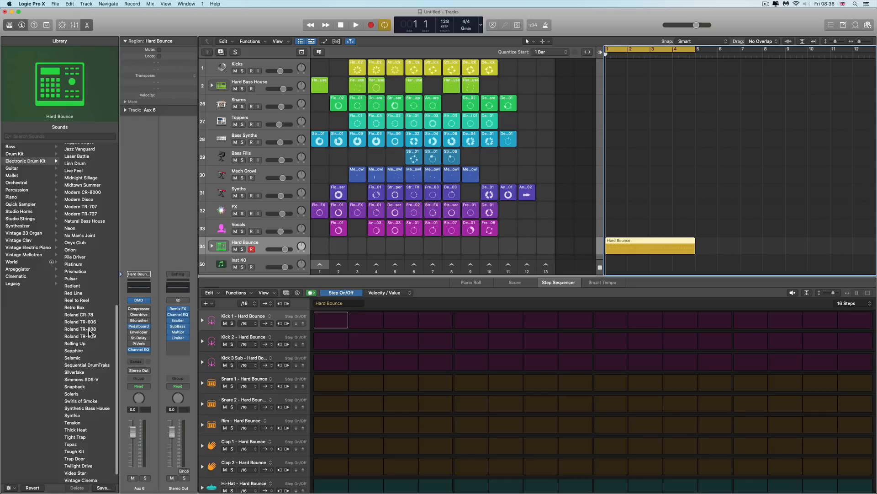
{"action": "scroll", "coordinate": [97, 340], "scroll_direction": "down", "scroll_amount": 2}
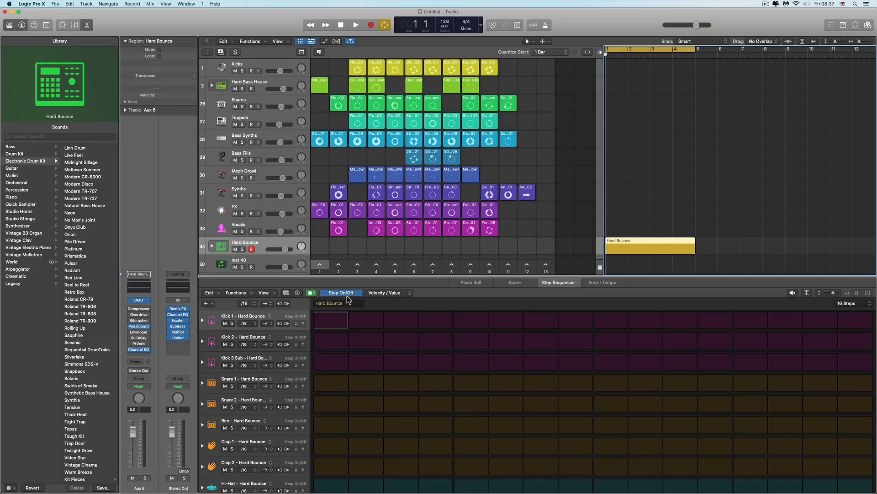
Load a stereo Drum Synth instrument onto the Inst 40 track
{"action": "left_click", "coordinate": [259, 259]}
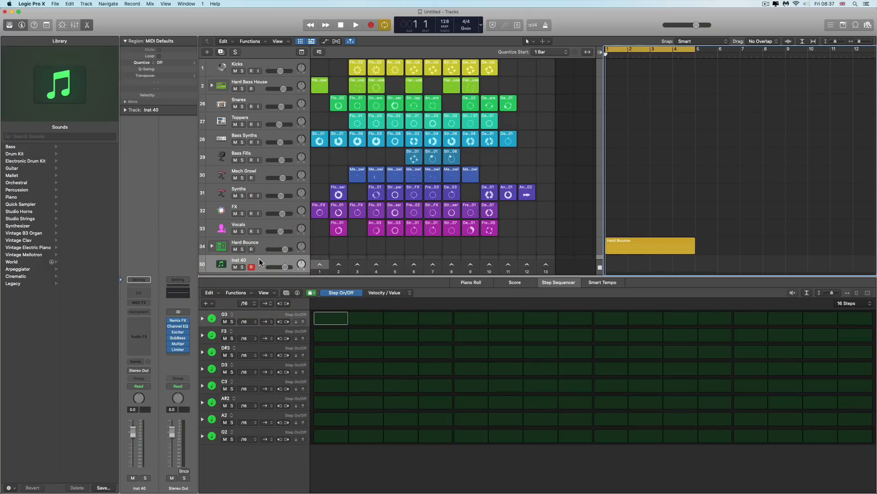
{"action": "left_click", "coordinate": [147, 311]}
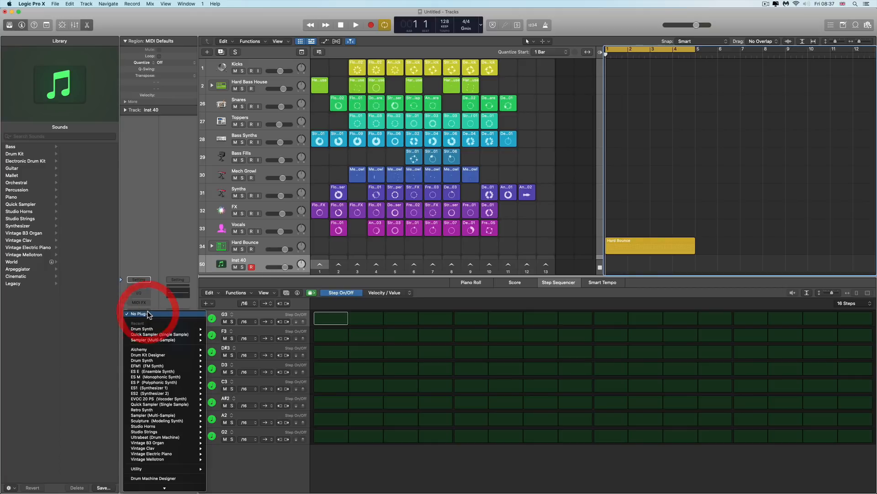
{"action": "mouse_move", "coordinate": [151, 328]}
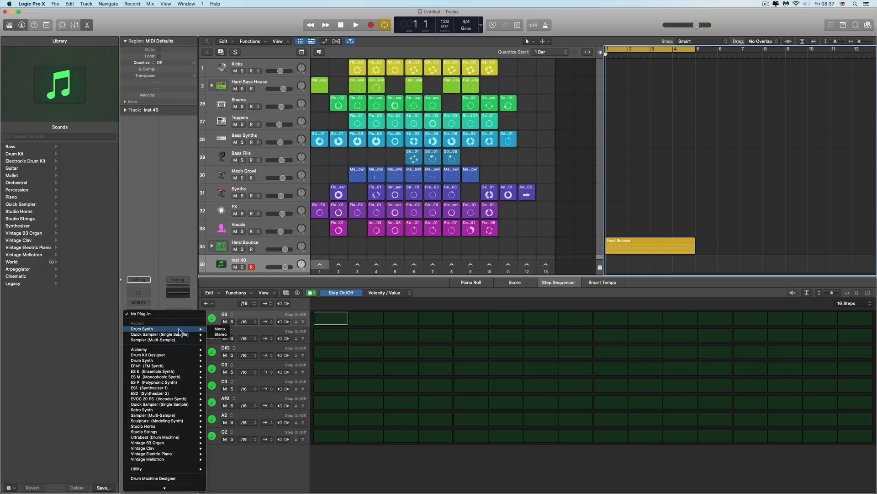
{"action": "left_click", "coordinate": [220, 329]}
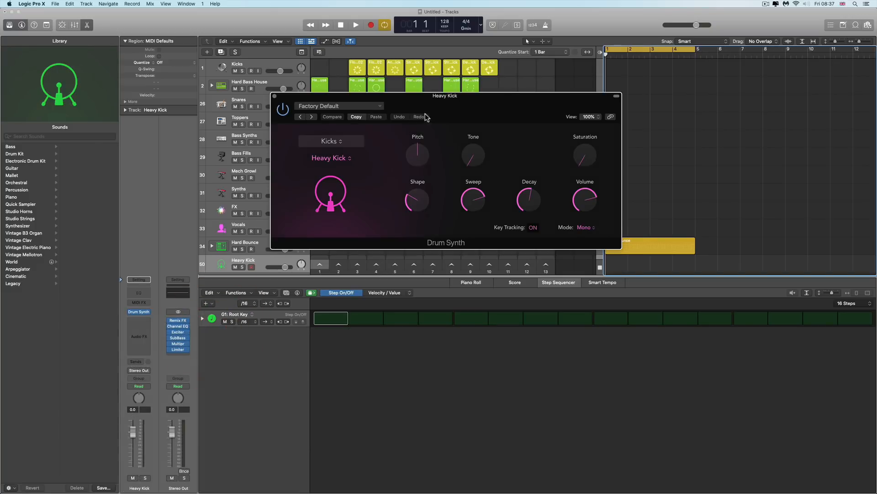
Move the Drum Synth window and examine its preset menu and the list of kick sounds
{"action": "left_click_drag", "start_coordinate": [416, 107], "coordinate": [411, 172]}
{"action": "left_click", "coordinate": [412, 164]}
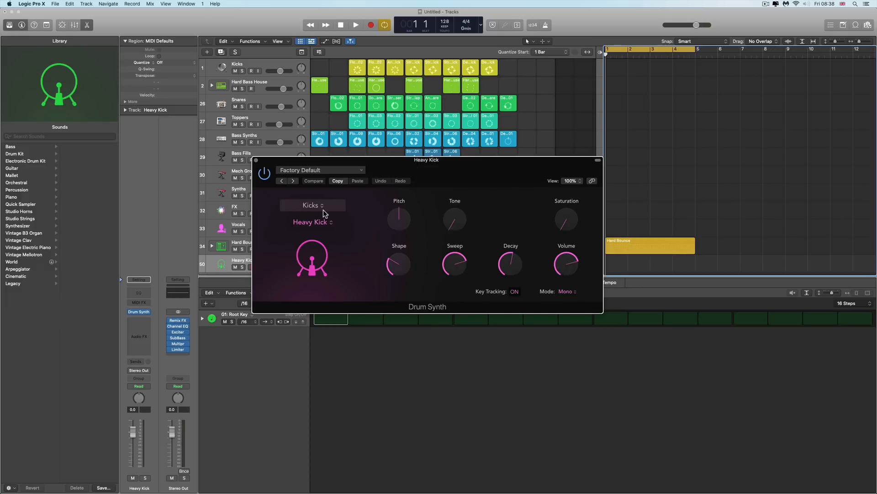
{"action": "left_click", "coordinate": [308, 171]}
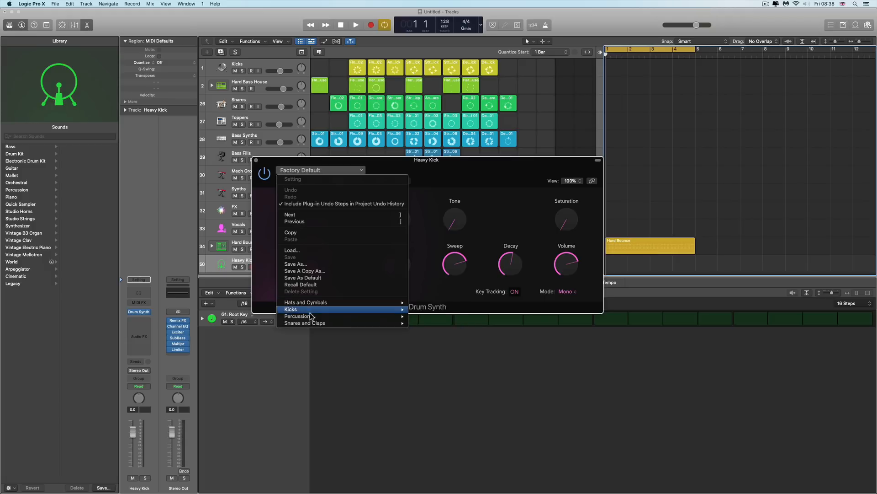
{"action": "left_click", "coordinate": [431, 176]}
{"action": "left_click", "coordinate": [330, 224]}
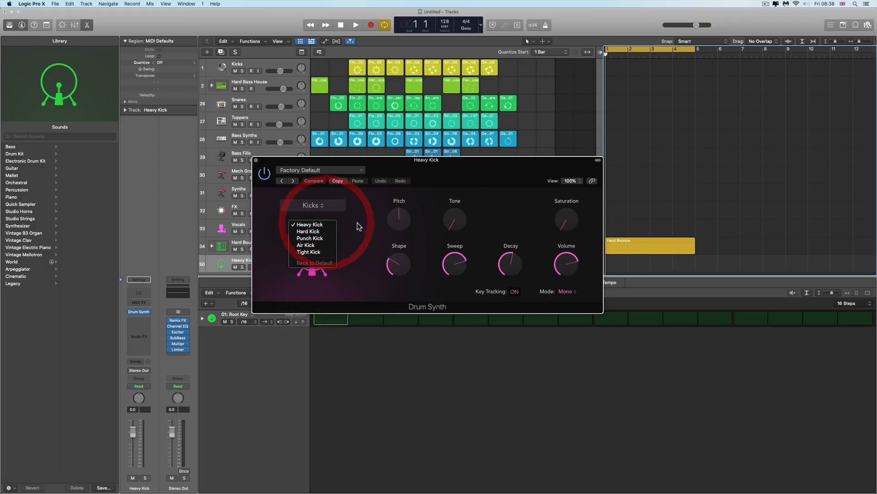
{"action": "left_click", "coordinate": [363, 208]}
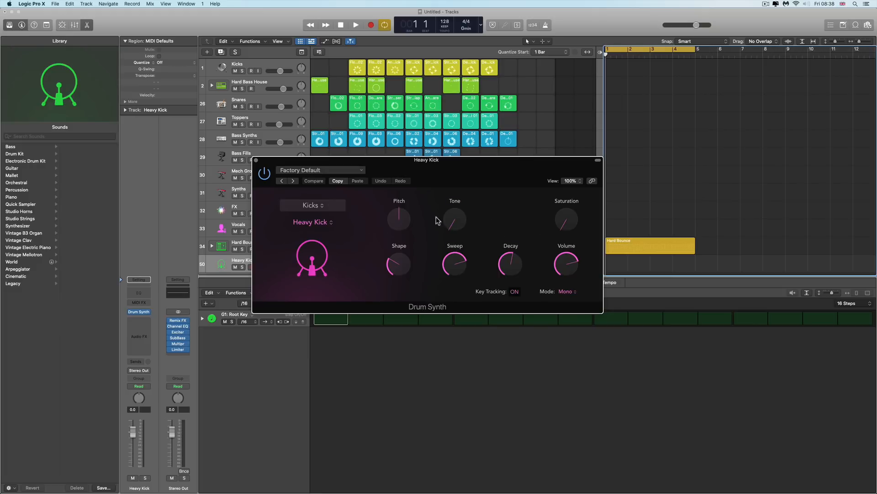
Switch the Drum Synth category through Snares and Claps and Percussion to Hats and Cymbals, and view its sounds
{"action": "left_click", "coordinate": [325, 207]}
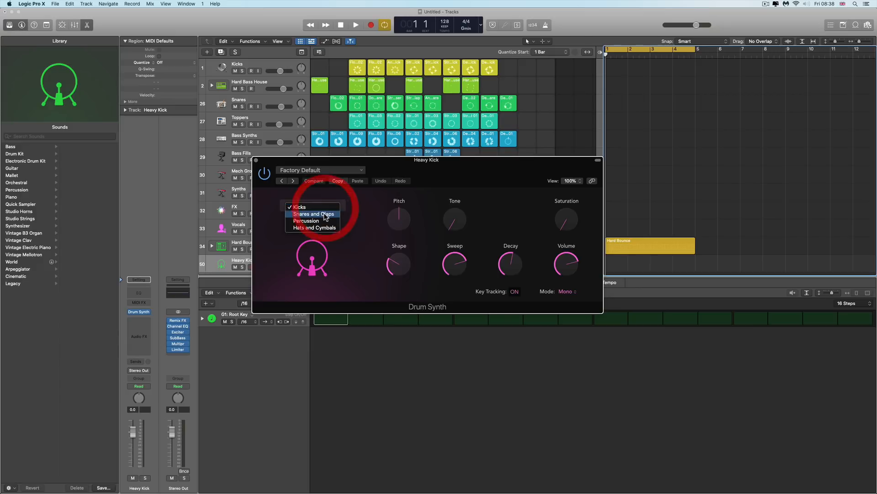
{"action": "left_click", "coordinate": [323, 213]}
{"action": "left_click", "coordinate": [325, 207]}
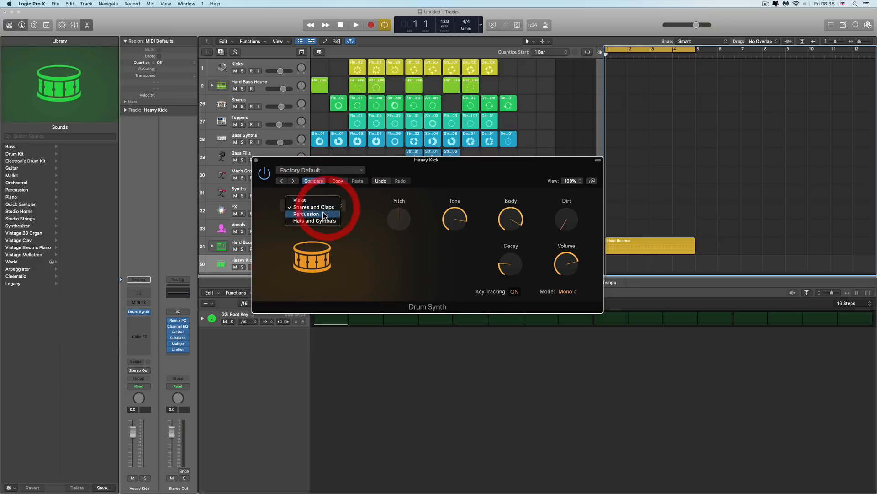
{"action": "left_click", "coordinate": [338, 214]}
{"action": "left_click", "coordinate": [328, 205]}
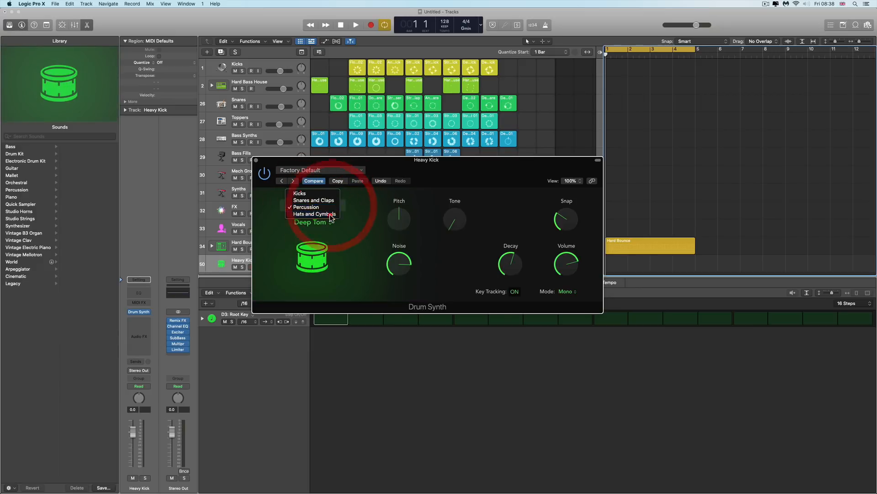
{"action": "left_click", "coordinate": [331, 213]}
{"action": "left_click", "coordinate": [336, 222]}
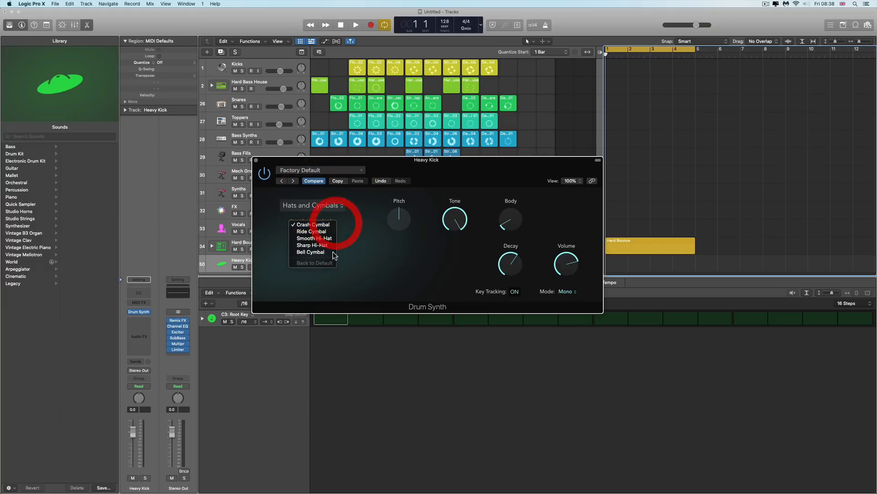
{"action": "left_click", "coordinate": [350, 227]}
Open the Drum Synth preset menu, dismiss it, and close the Drum Synth window
{"action": "left_click", "coordinate": [331, 170]}
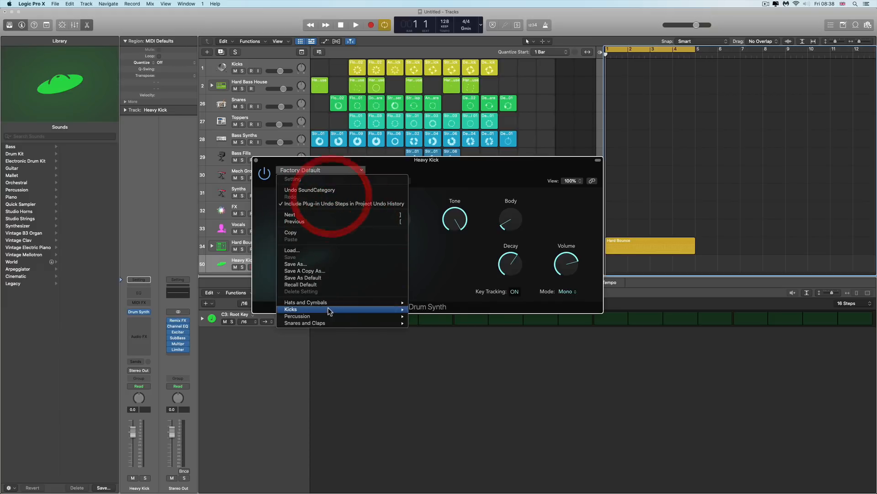
{"action": "mouse_move", "coordinate": [339, 312]}
{"action": "left_click", "coordinate": [436, 184]}
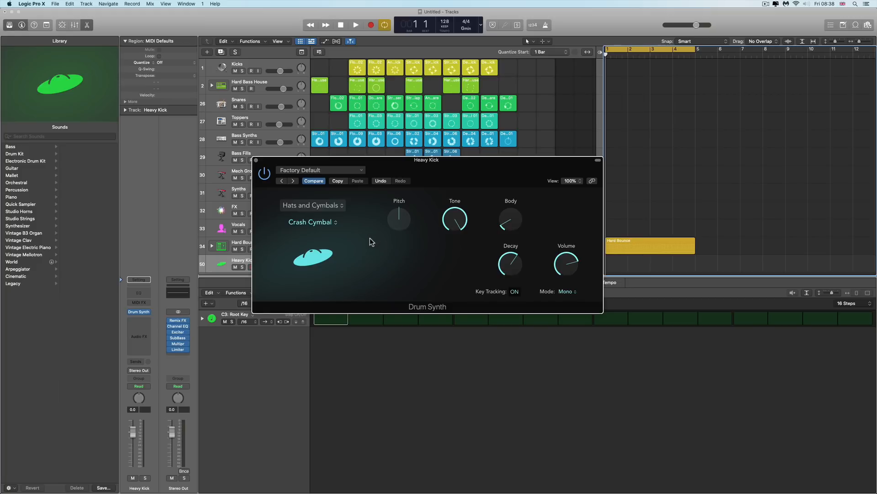
{"action": "left_click", "coordinate": [256, 161]}
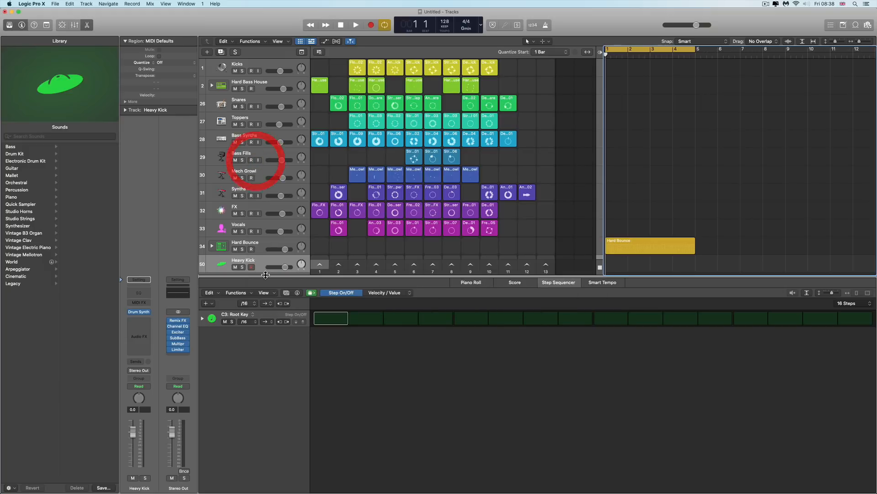
Replace the instrument on Inst 40 with a stereo Sampler (Multi-Sample)
{"action": "left_click", "coordinate": [150, 313]}
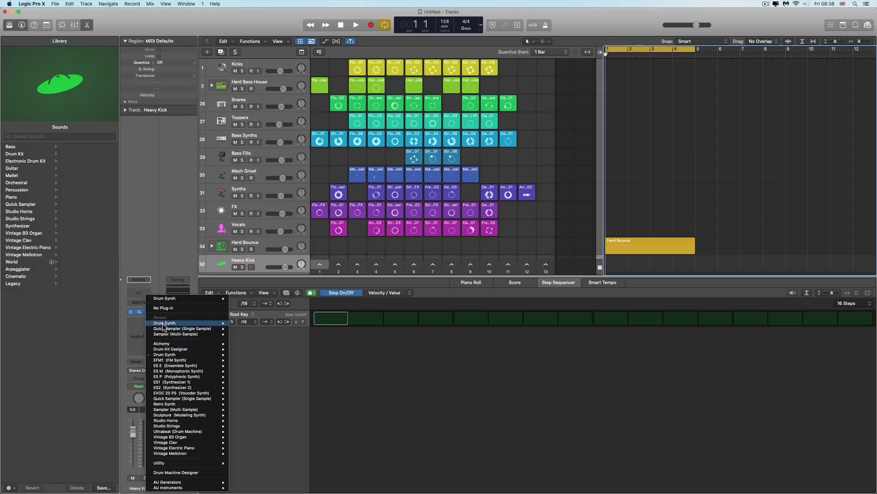
{"action": "mouse_move", "coordinate": [179, 335]}
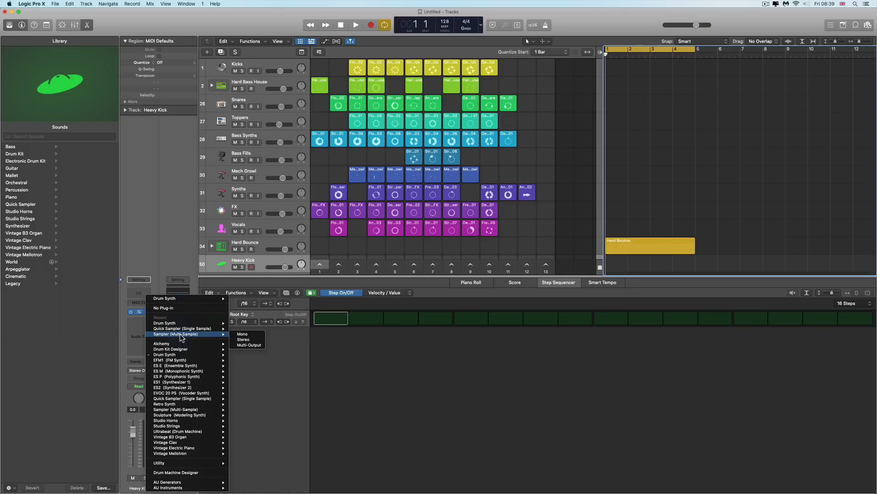
{"action": "left_click", "coordinate": [252, 340]}
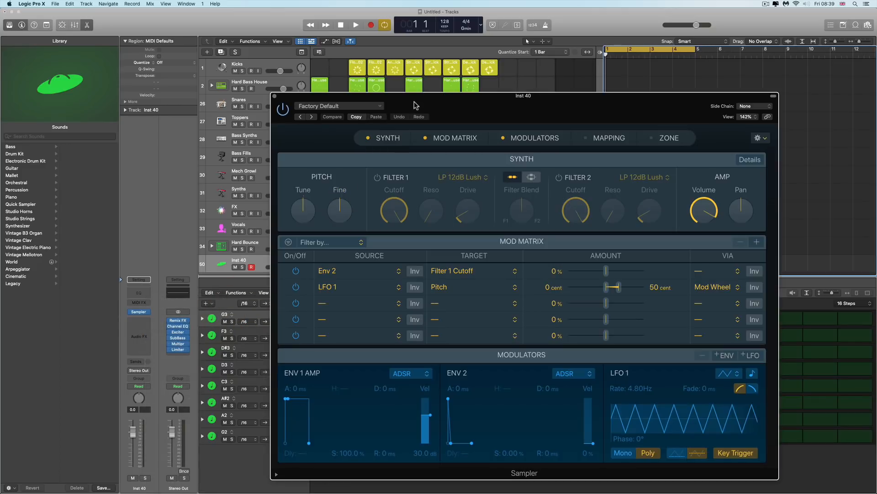
Move the Sampler window, browse its Synth, Mapping and Zone sections, then close the window
{"action": "left_click_drag", "start_coordinate": [415, 106], "coordinate": [317, 74]}
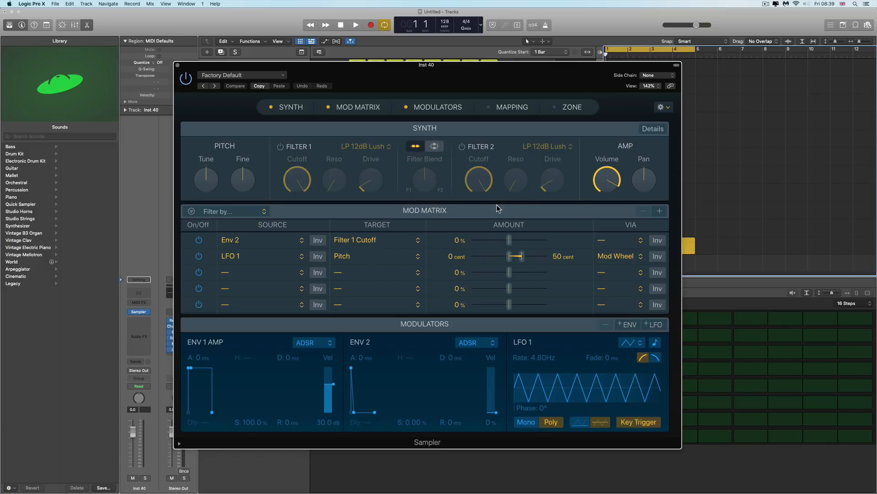
{"action": "left_click", "coordinate": [479, 189]}
{"action": "left_click", "coordinate": [490, 112]}
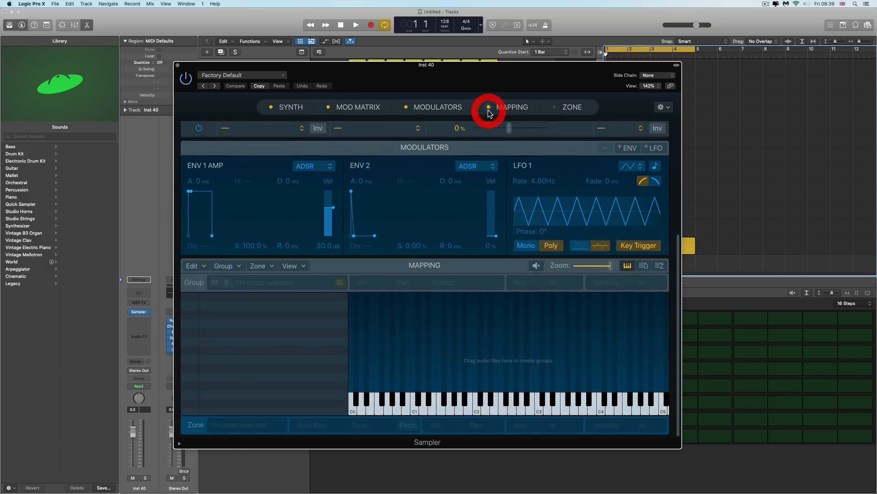
{"action": "left_click", "coordinate": [558, 108]}
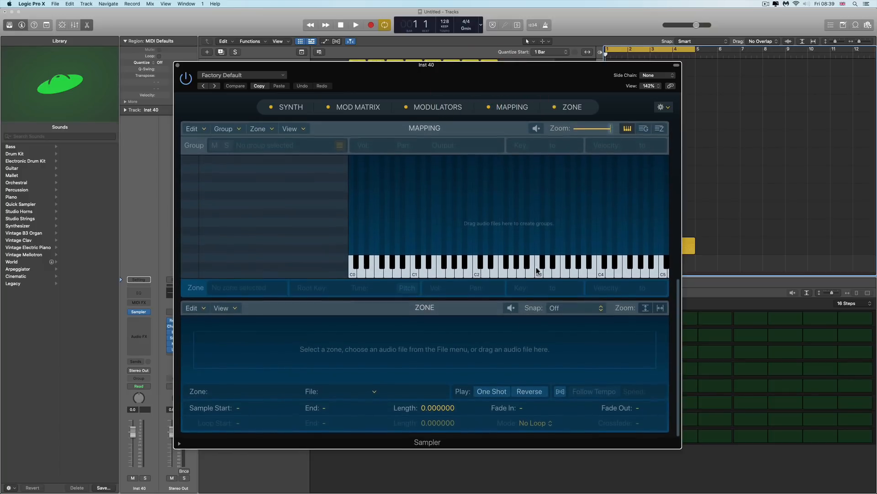
{"action": "scroll", "coordinate": [536, 266], "scroll_direction": "up", "scroll_amount": 6}
{"action": "scroll", "coordinate": [537, 267], "scroll_direction": "down", "scroll_amount": 6}
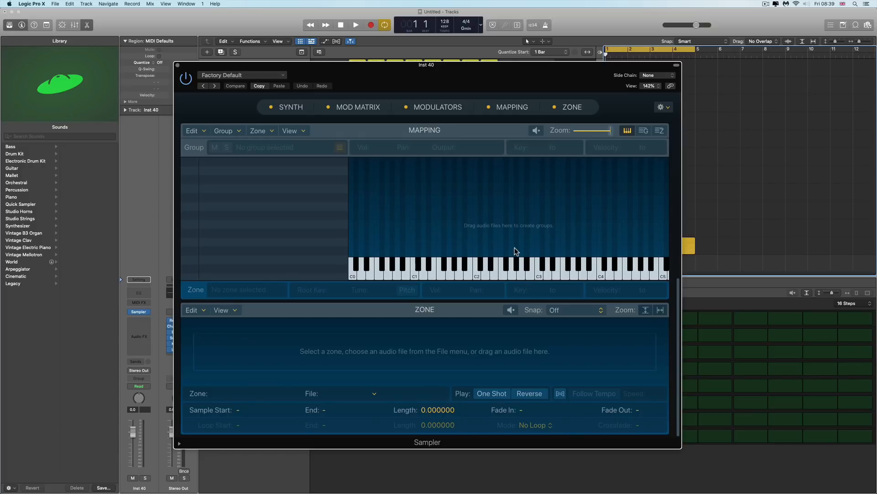
{"action": "scroll", "coordinate": [516, 251], "scroll_direction": "up", "scroll_amount": 10}
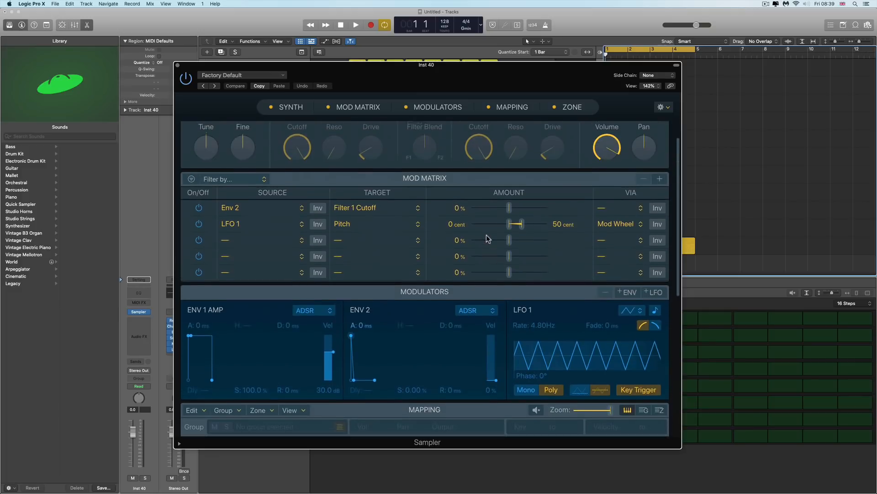
{"action": "scroll", "coordinate": [486, 234], "scroll_direction": "up", "scroll_amount": 2}
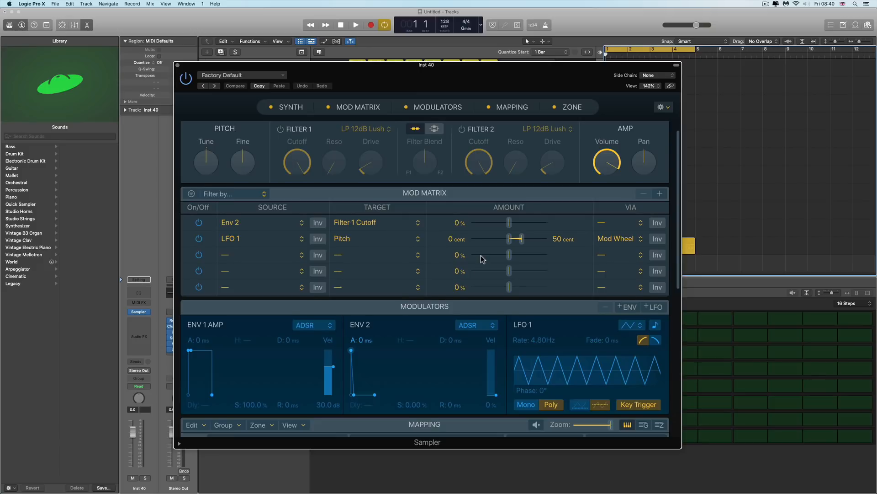
{"action": "scroll", "coordinate": [480, 254], "scroll_direction": "down", "scroll_amount": 10}
{"action": "scroll", "coordinate": [481, 255], "scroll_direction": "up", "scroll_amount": 10}
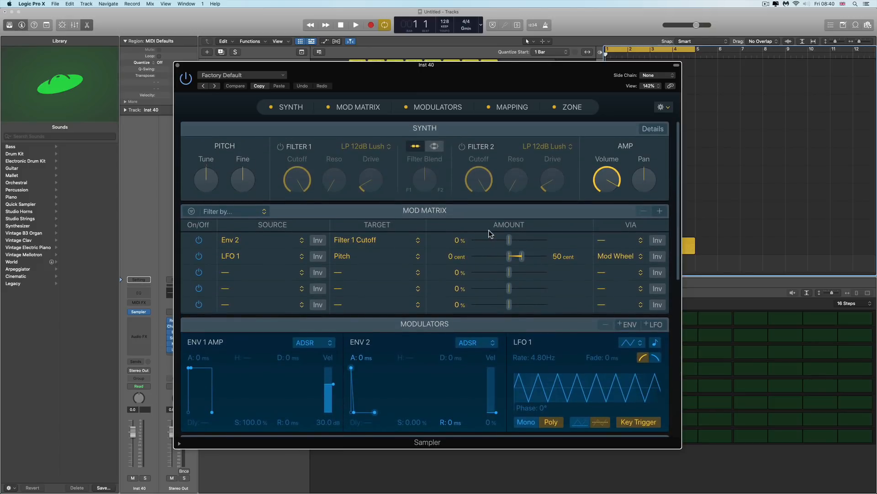
{"action": "left_click", "coordinate": [178, 65]}
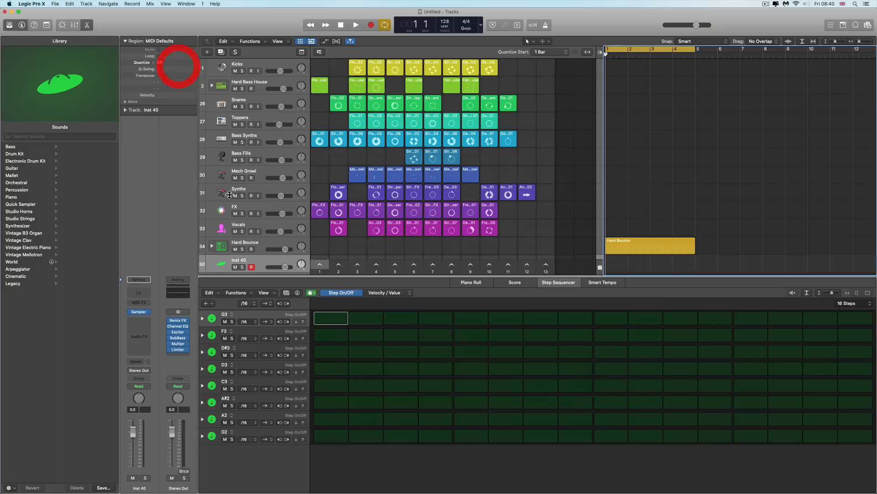
Replace the Sampler with a mono Quick Sampler (Single Sample) instrument
{"action": "left_click", "coordinate": [147, 316]}
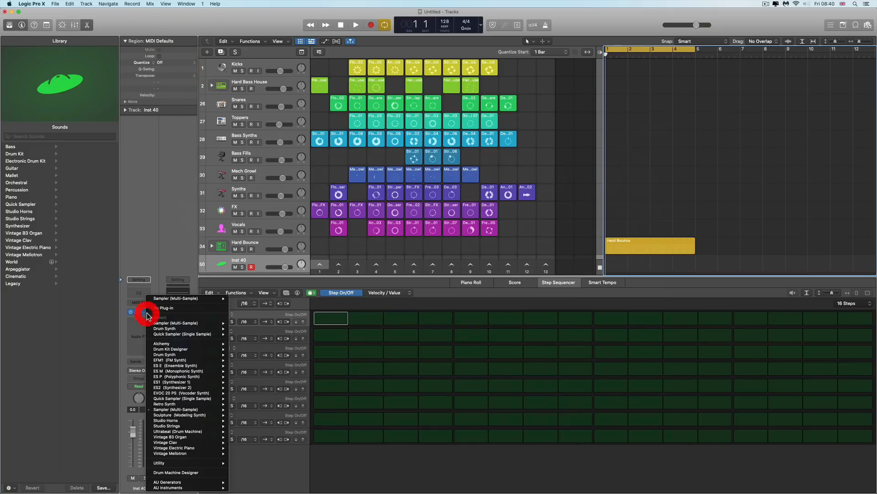
{"action": "mouse_move", "coordinate": [163, 335]}
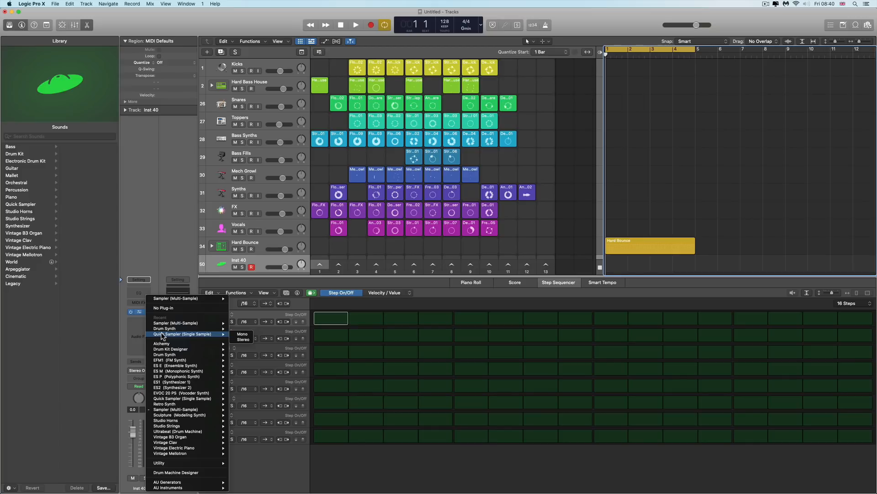
{"action": "left_click", "coordinate": [243, 335]}
Reposition the Quick Sampler window, open its audio-file browser, search for amen and select amen_short_x.wav
{"action": "left_click_drag", "start_coordinate": [438, 101], "coordinate": [419, 89]}
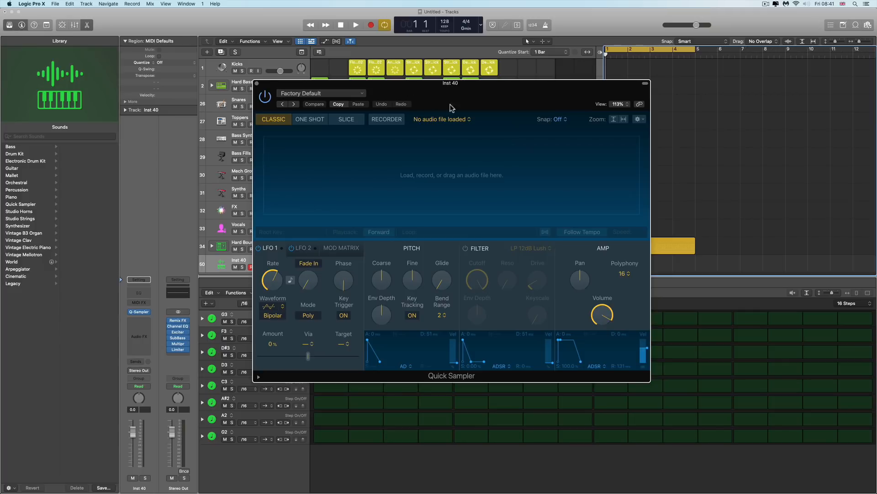
{"action": "left_click_drag", "start_coordinate": [460, 84], "coordinate": [460, 89]}
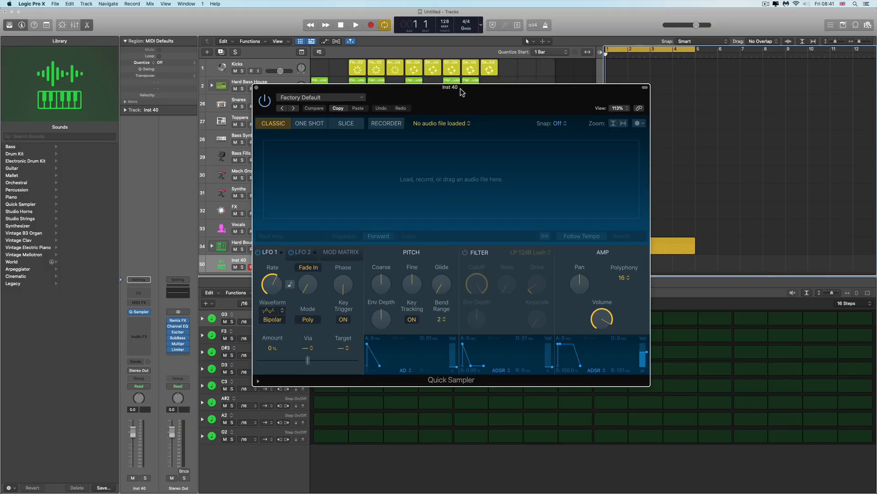
{"action": "left_click_drag", "start_coordinate": [460, 89], "coordinate": [461, 94]}
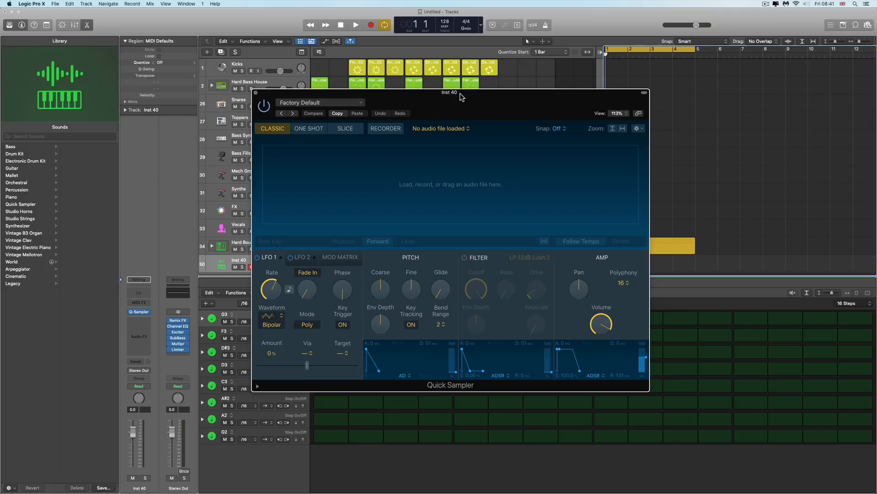
{"action": "left_click_drag", "start_coordinate": [460, 94], "coordinate": [464, 107]}
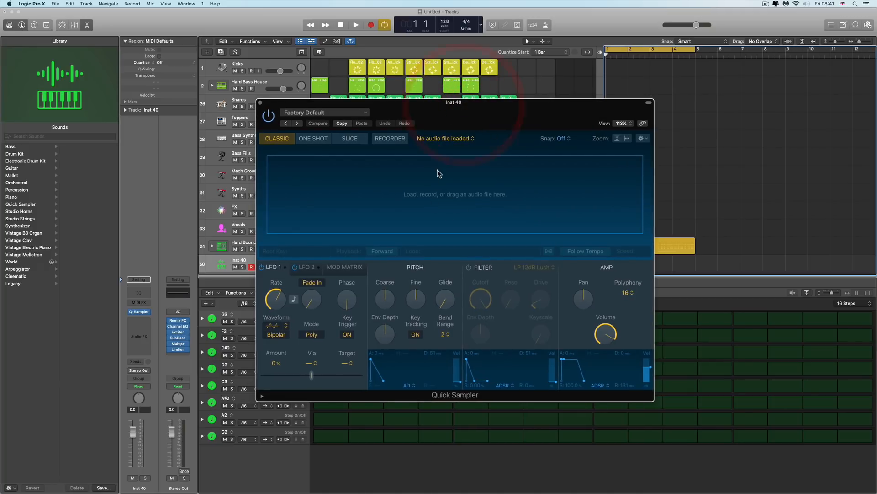
{"action": "left_click_drag", "start_coordinate": [437, 106], "coordinate": [438, 108]}
{"action": "left_click", "coordinate": [437, 108]}
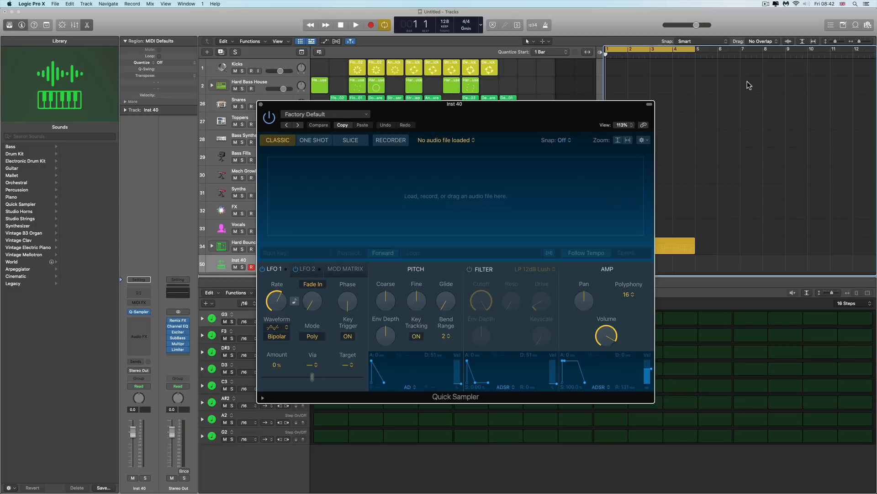
{"action": "left_click", "coordinate": [451, 197]}
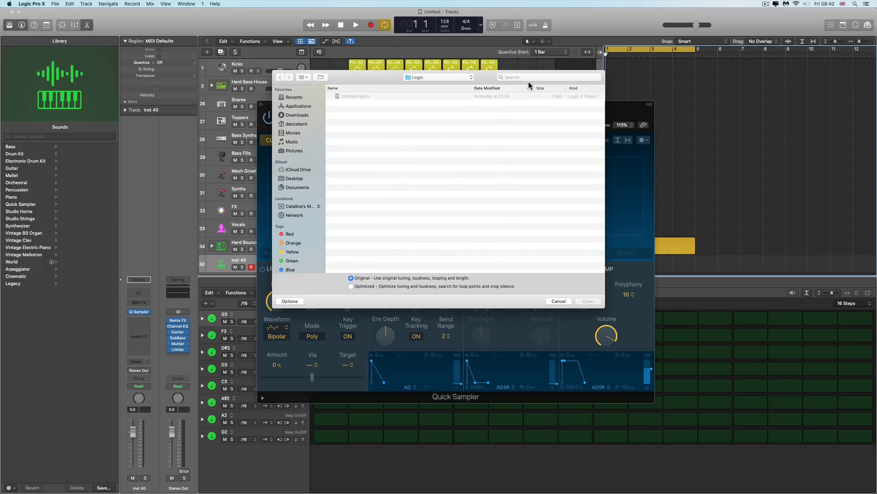
{"action": "left_click", "coordinate": [529, 79]}
{"action": "type", "text": "a"}
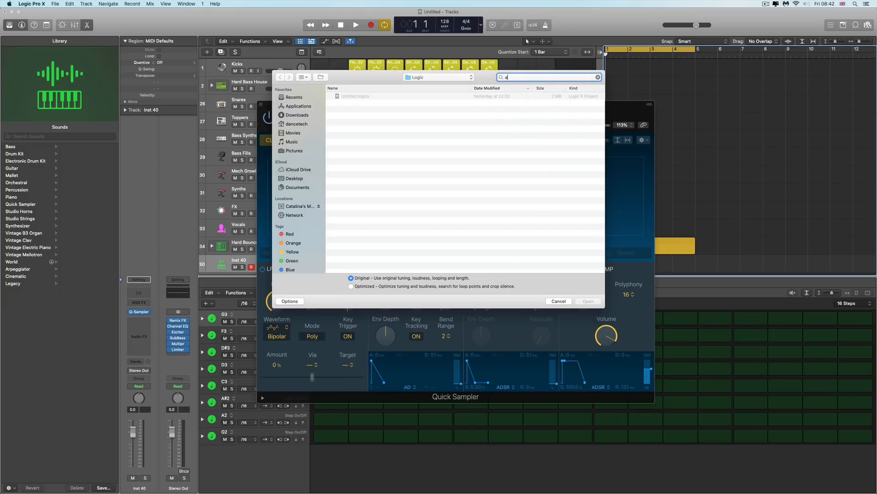
{"action": "type", "text": "men"}
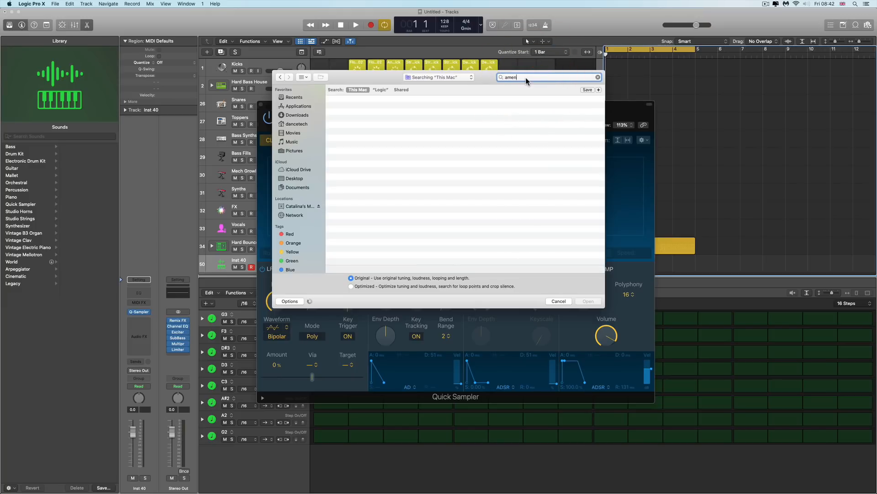
{"action": "left_click", "coordinate": [531, 91]}
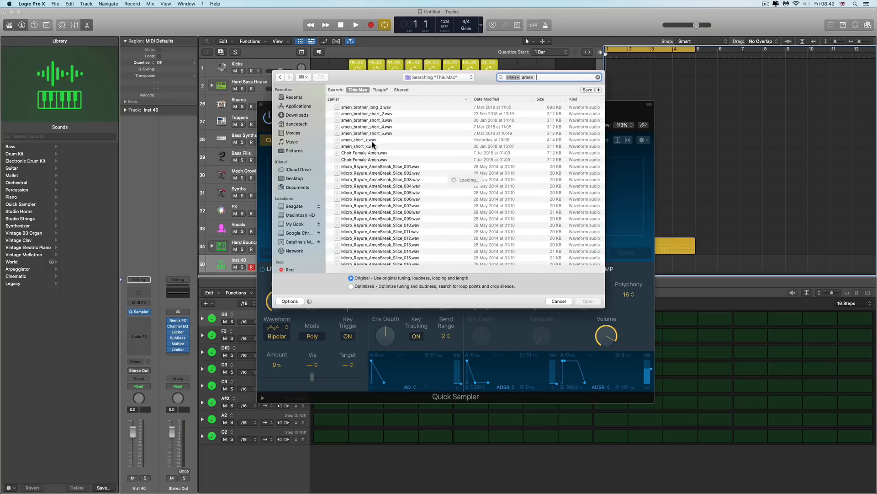
{"action": "left_click", "coordinate": [372, 140]}
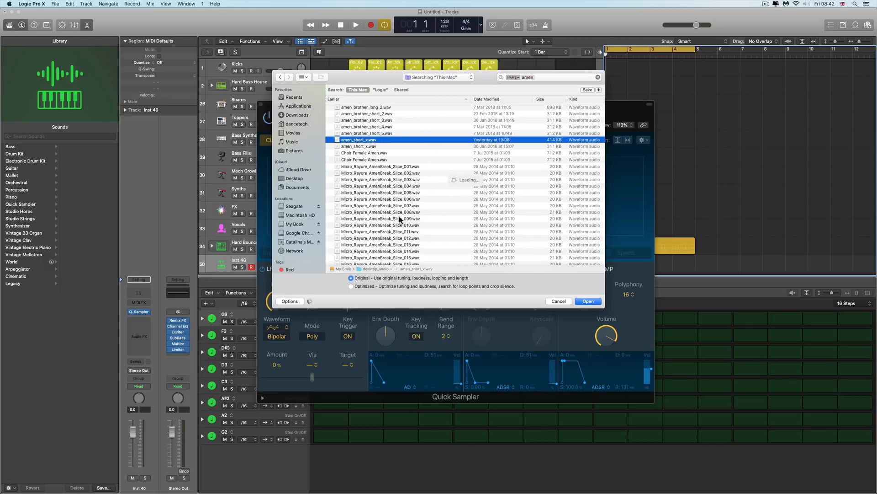
Load amen_short_x.wav into the Quick Sampler in Original mode and close the file browser
{"action": "left_click", "coordinate": [295, 301]}
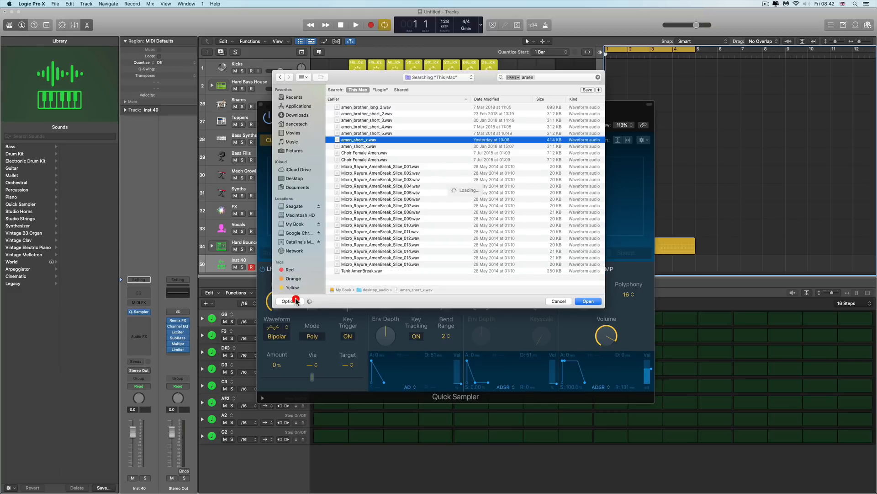
{"action": "left_click", "coordinate": [296, 301]}
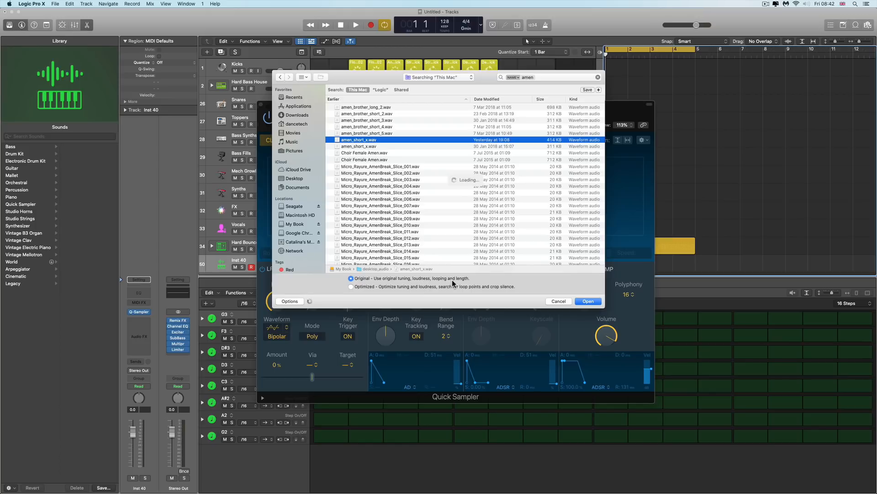
{"action": "left_click", "coordinate": [351, 286]}
{"action": "left_click_drag", "start_coordinate": [381, 79], "coordinate": [701, 132]}
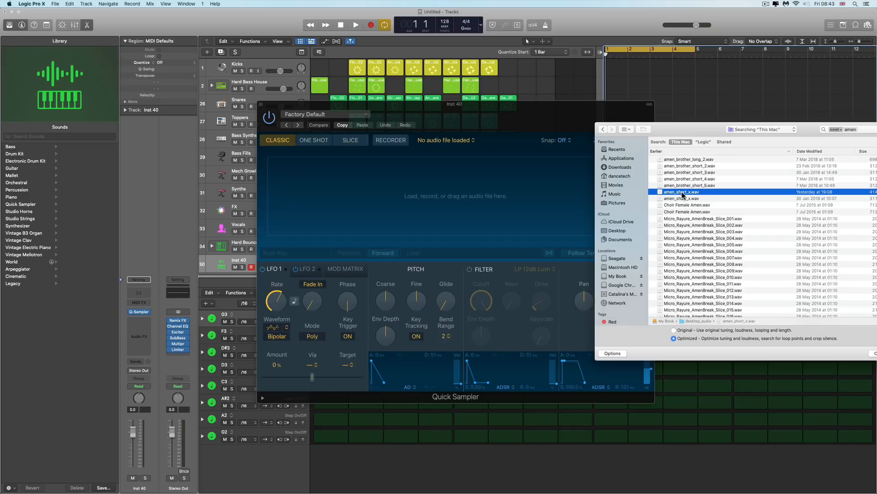
{"action": "left_click_drag", "start_coordinate": [685, 194], "coordinate": [390, 197]}
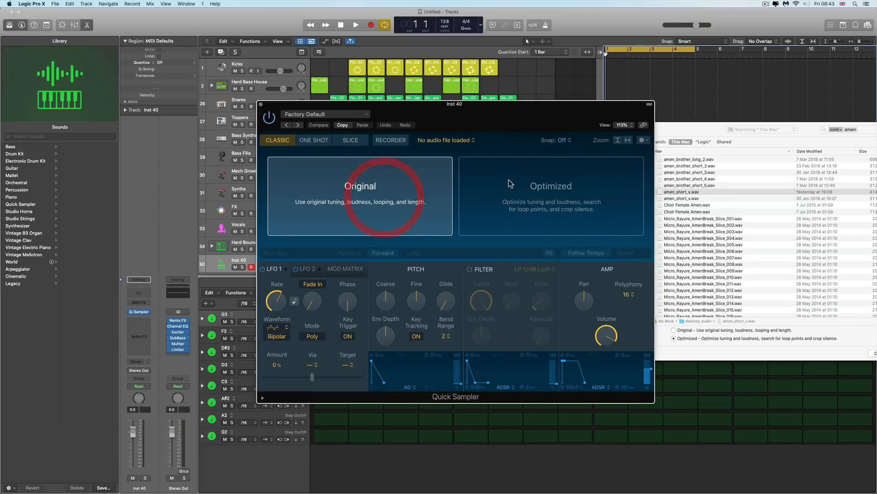
{"action": "left_click_drag", "start_coordinate": [686, 132], "coordinate": [600, 129]}
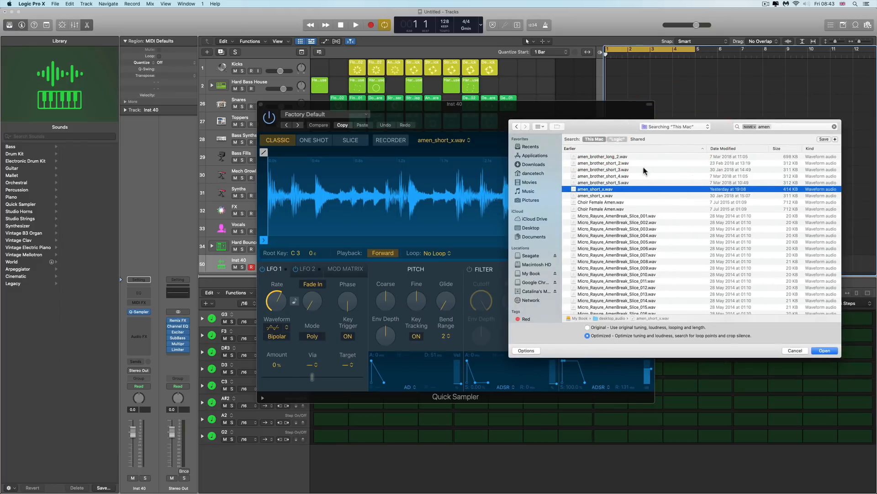
{"action": "left_click", "coordinate": [645, 170]}
{"action": "left_click", "coordinate": [796, 350]}
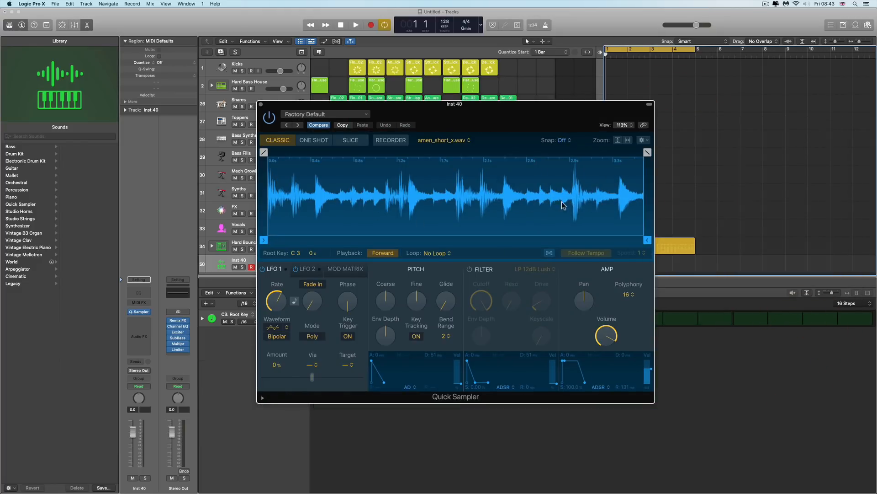
Try adjusting the sample start, end and fade-in/fade-out handles on the loaded waveform in Classic mode
{"action": "mouse_move", "coordinate": [264, 240]}
{"action": "left_mouse_down"}
{"action": "mouse_move", "coordinate": [405, 241]}
{"action": "mouse_move", "coordinate": [264, 238]}
{"action": "left_mouse_up"}
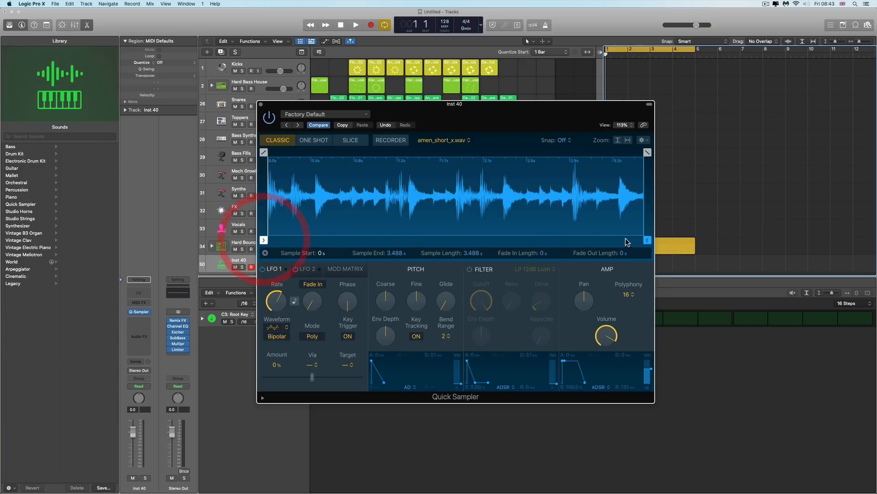
{"action": "mouse_move", "coordinate": [647, 240]}
{"action": "left_mouse_down"}
{"action": "mouse_move", "coordinate": [510, 241]}
{"action": "mouse_move", "coordinate": [661, 245]}
{"action": "left_mouse_up"}
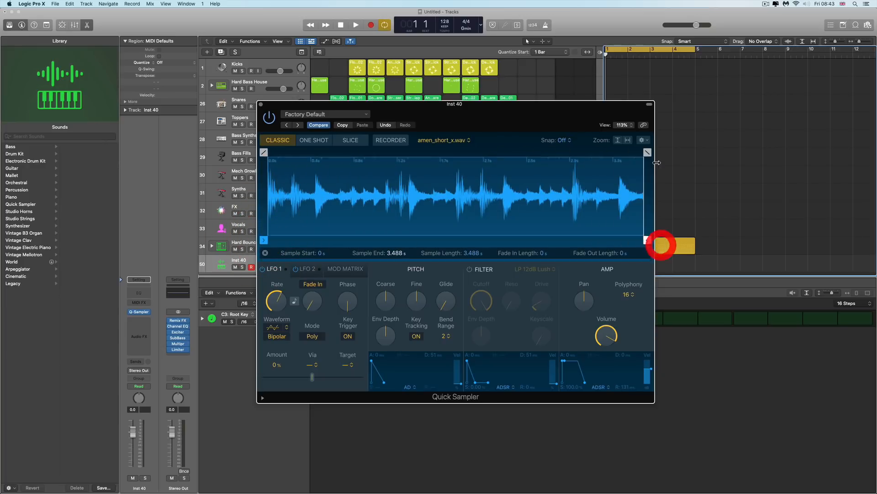
{"action": "mouse_move", "coordinate": [647, 154]}
{"action": "left_mouse_down"}
{"action": "mouse_move", "coordinate": [534, 157]}
{"action": "mouse_move", "coordinate": [649, 161]}
{"action": "mouse_move", "coordinate": [629, 163]}
{"action": "left_mouse_up"}
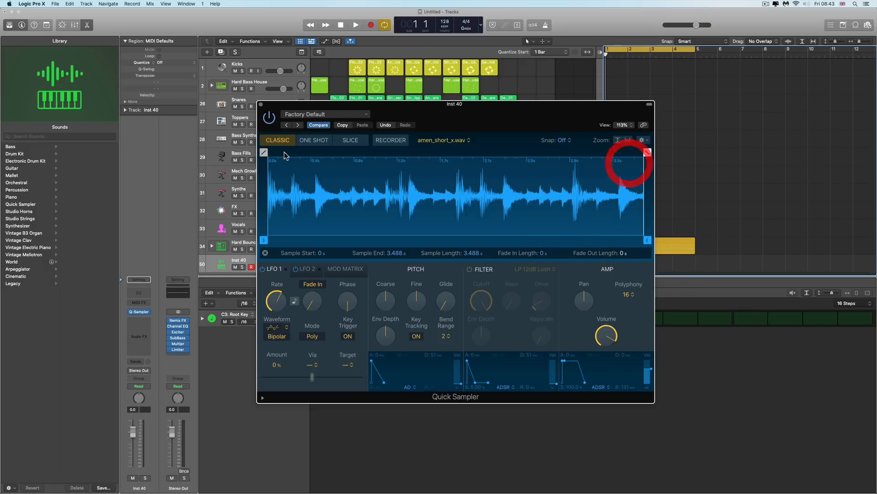
{"action": "mouse_move", "coordinate": [263, 152]}
{"action": "left_mouse_down"}
{"action": "mouse_move", "coordinate": [391, 153]}
{"action": "mouse_move", "coordinate": [268, 155]}
{"action": "mouse_move", "coordinate": [275, 160]}
{"action": "left_mouse_up"}
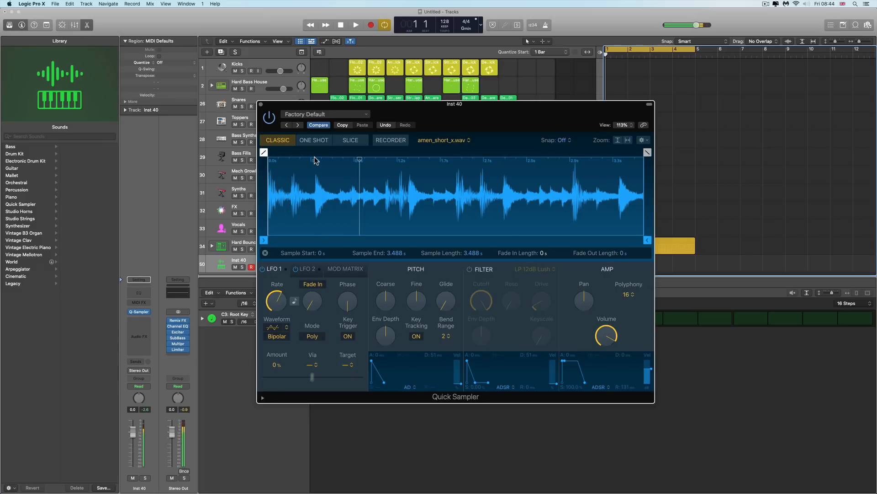
Switch to One Shot mode and drag the sample end marker to the middle and back to the full length
{"action": "left_click", "coordinate": [320, 143]}
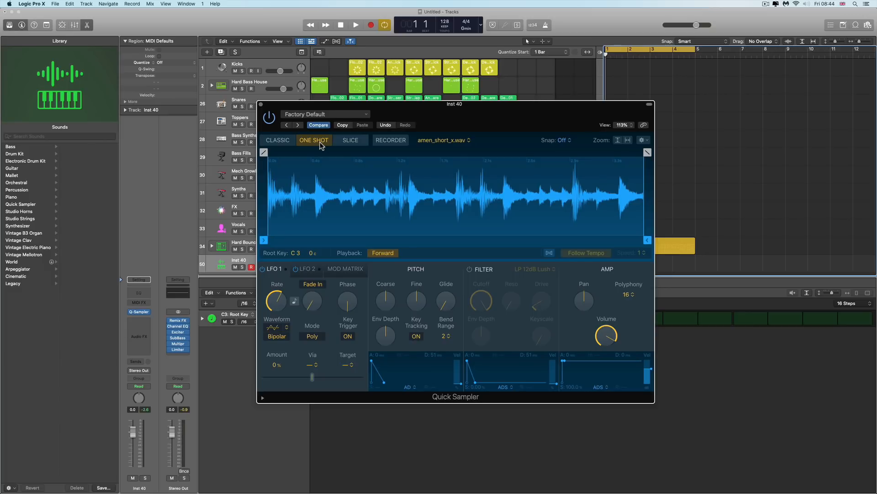
{"action": "left_click_drag", "start_coordinate": [647, 240], "coordinate": [455, 237]}
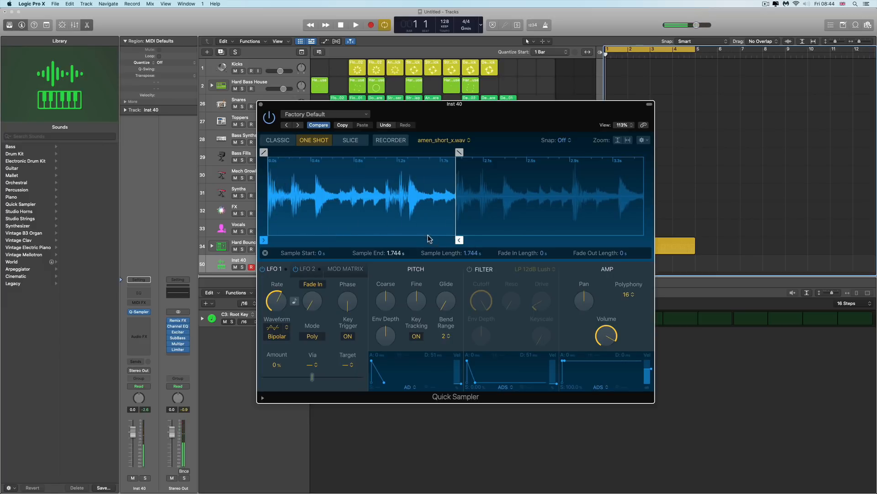
{"action": "mouse_move", "coordinate": [459, 241]}
{"action": "left_mouse_down"}
{"action": "mouse_move", "coordinate": [621, 240]}
{"action": "mouse_move", "coordinate": [651, 250]}
{"action": "left_mouse_up"}
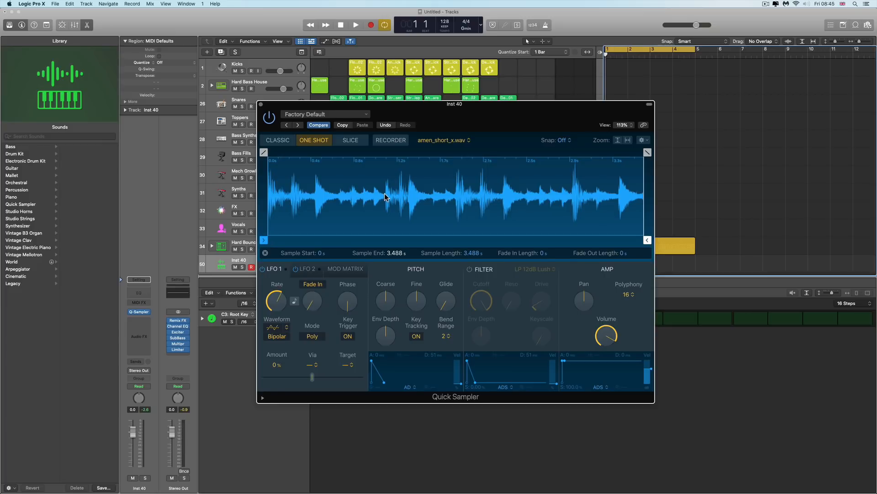
Switch back to Classic mode and review the loop playback options
{"action": "left_click", "coordinate": [288, 142]}
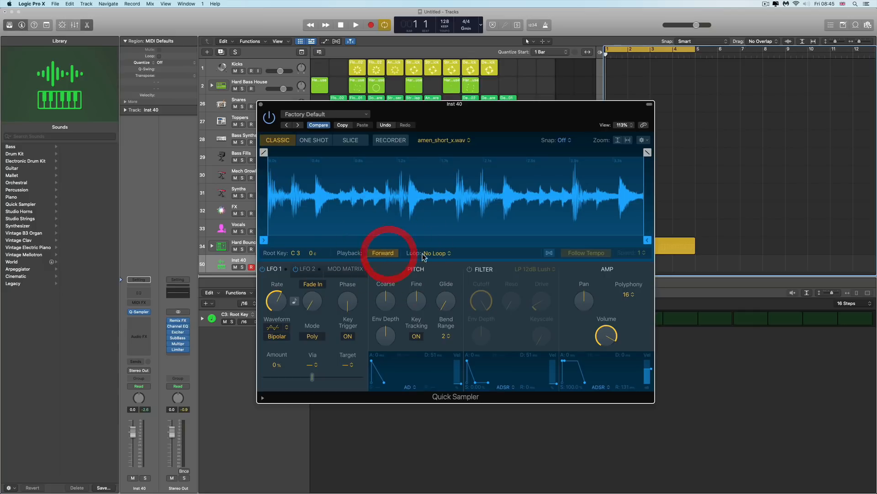
{"action": "left_click", "coordinate": [444, 253]}
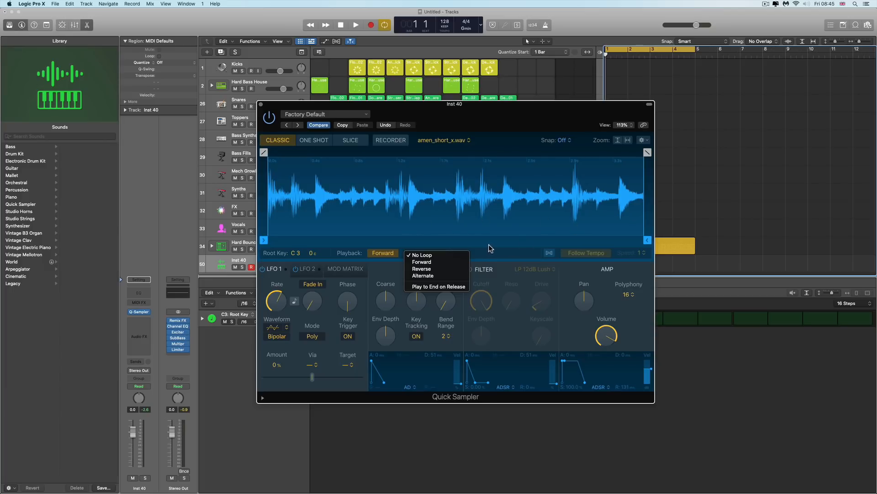
{"action": "left_click", "coordinate": [314, 145]}
Switch the Quick Sampler to Slice mode to cut the amen break into transient slices
{"action": "left_click", "coordinate": [350, 141]}
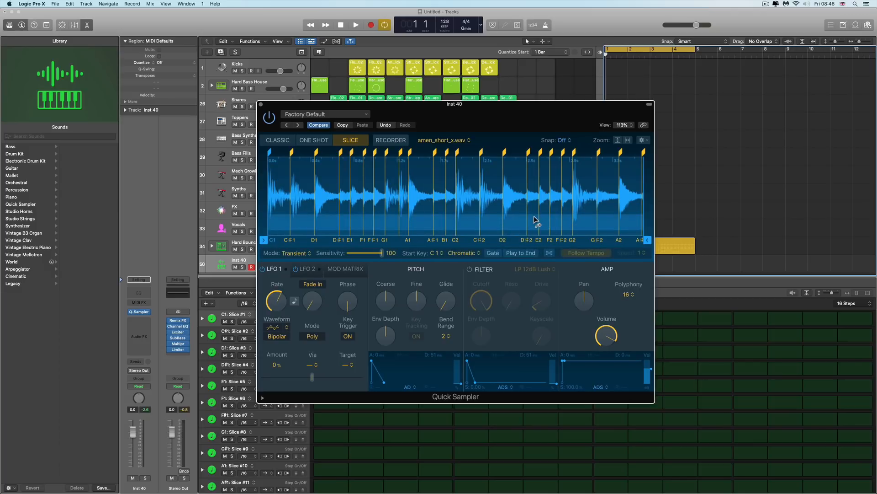
{"action": "left_click", "coordinate": [470, 254]}
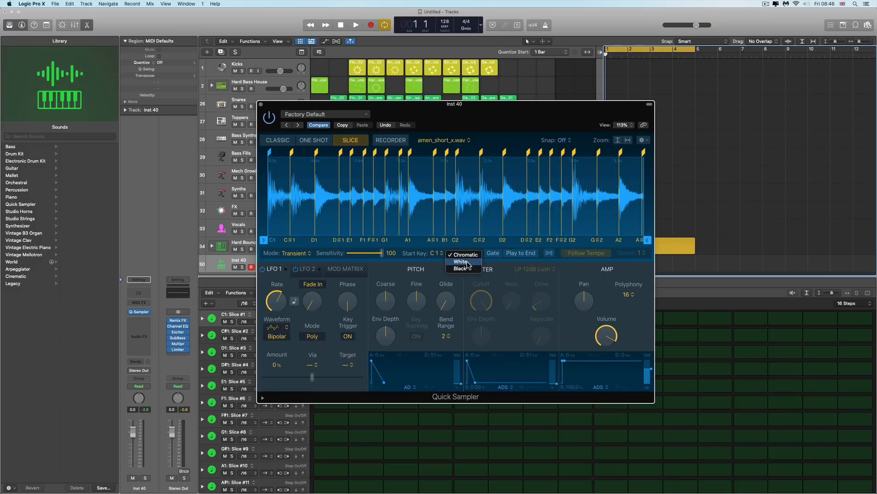
{"action": "left_click", "coordinate": [619, 261]}
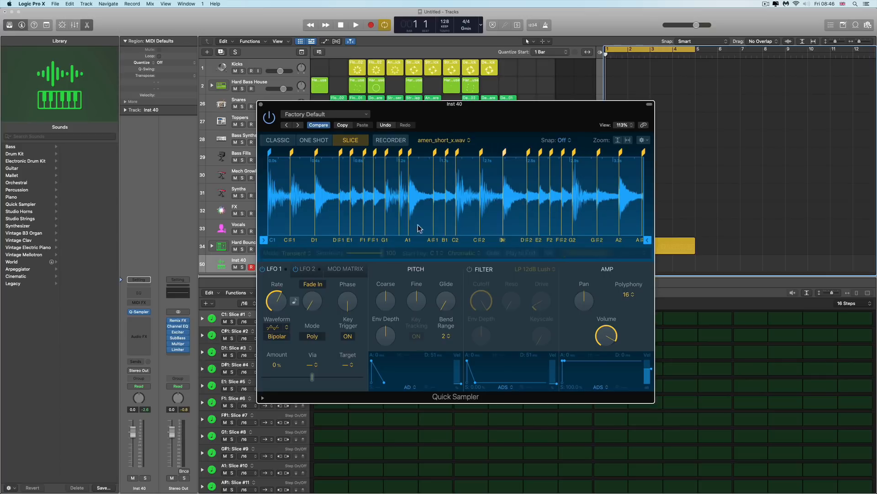
Move the Quick Sampler window aside and create a Drum Machine Designer track from the sliced sample
{"action": "left_click_drag", "start_coordinate": [491, 116], "coordinate": [337, 115]}
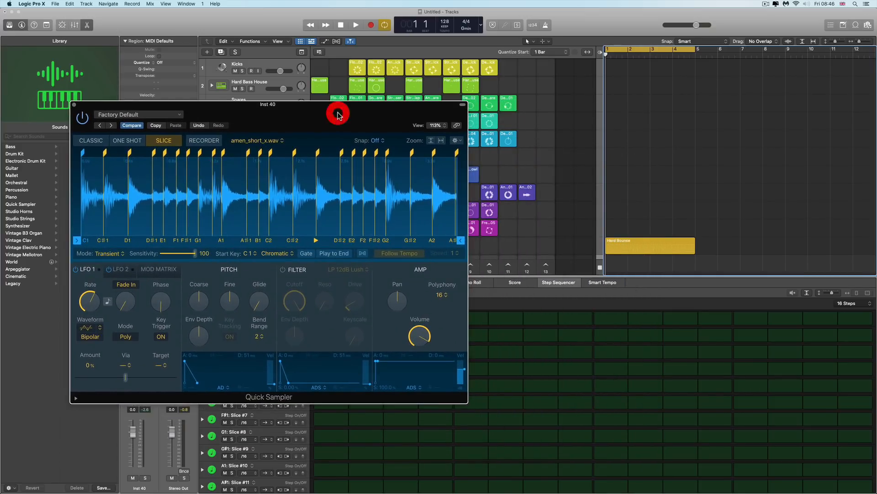
{"action": "scroll", "coordinate": [526, 164], "scroll_direction": "down", "scroll_amount": 1}
{"action": "scroll", "coordinate": [526, 163], "scroll_direction": "down", "scroll_amount": 5}
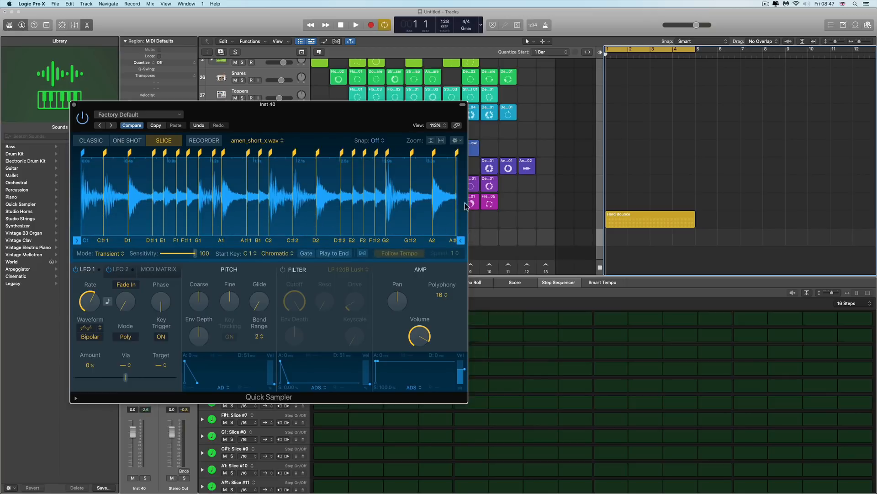
{"action": "left_click_drag", "start_coordinate": [457, 153], "coordinate": [460, 154]}
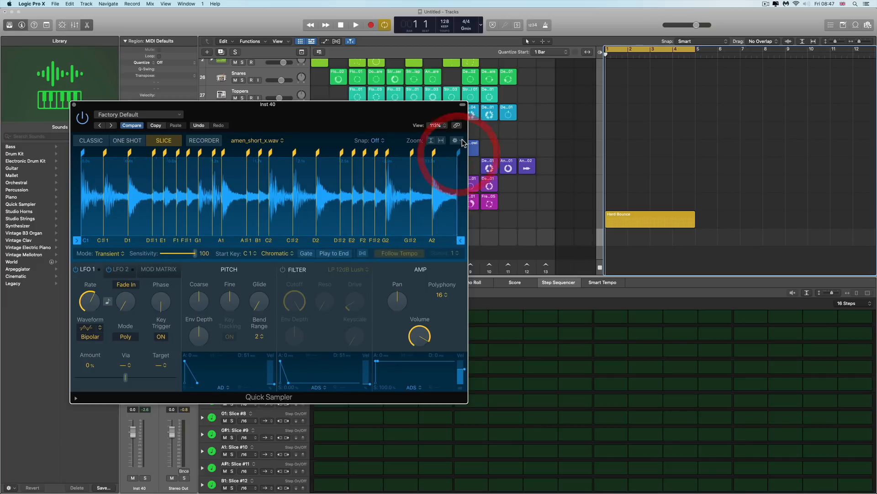
{"action": "left_click", "coordinate": [455, 141]}
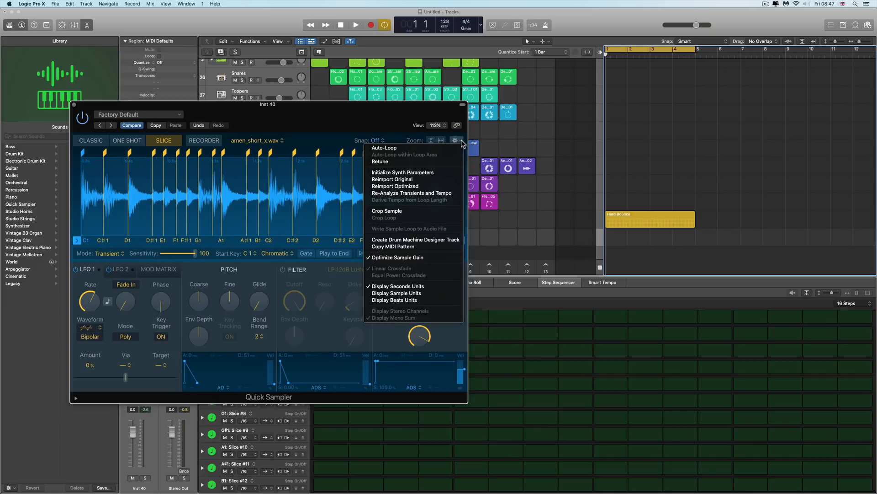
{"action": "left_click", "coordinate": [421, 243]}
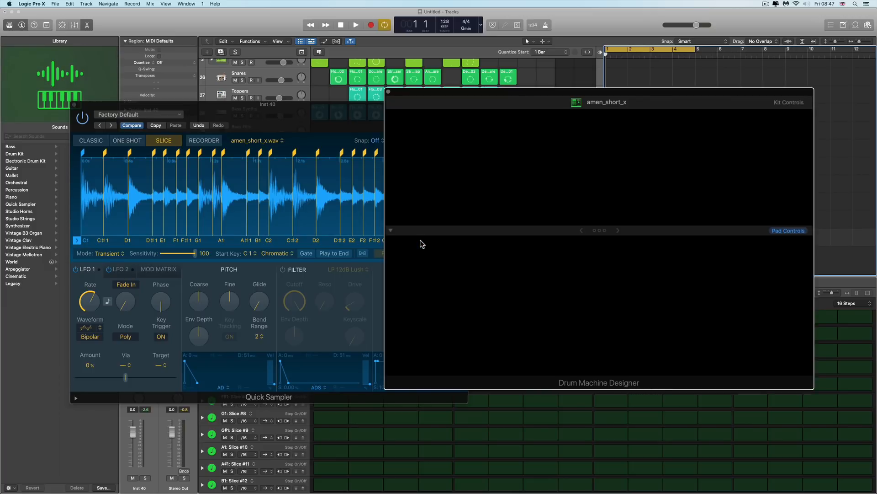
Move the Drum Machine Designer window aside and copy the slice MIDI pattern into a MIDI region on the new track
{"action": "left_click_drag", "start_coordinate": [477, 92], "coordinate": [703, 122]}
{"action": "left_click", "coordinate": [456, 140]}
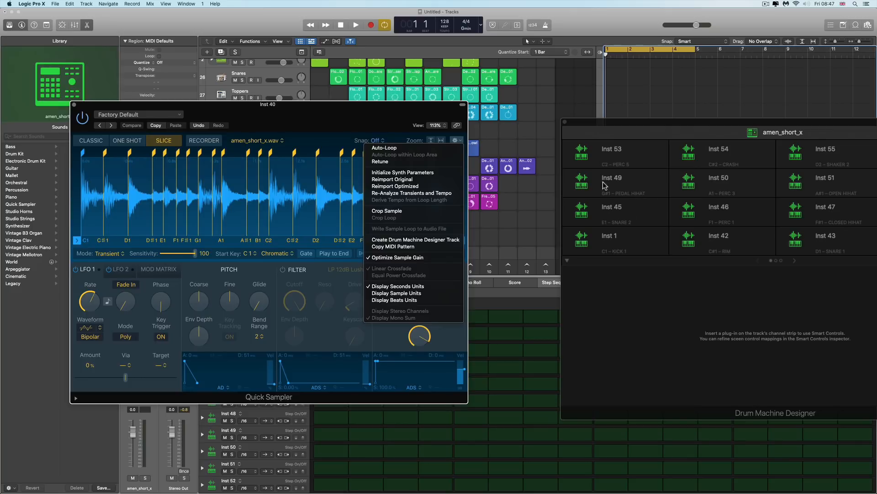
{"action": "left_click_drag", "start_coordinate": [602, 119], "coordinate": [629, 283]}
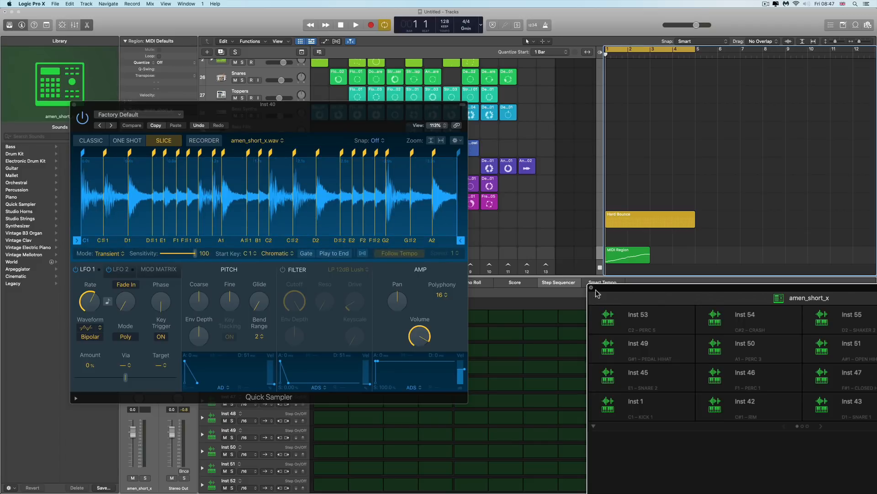
Close the Quick Sampler window
{"action": "left_click", "coordinate": [459, 140]}
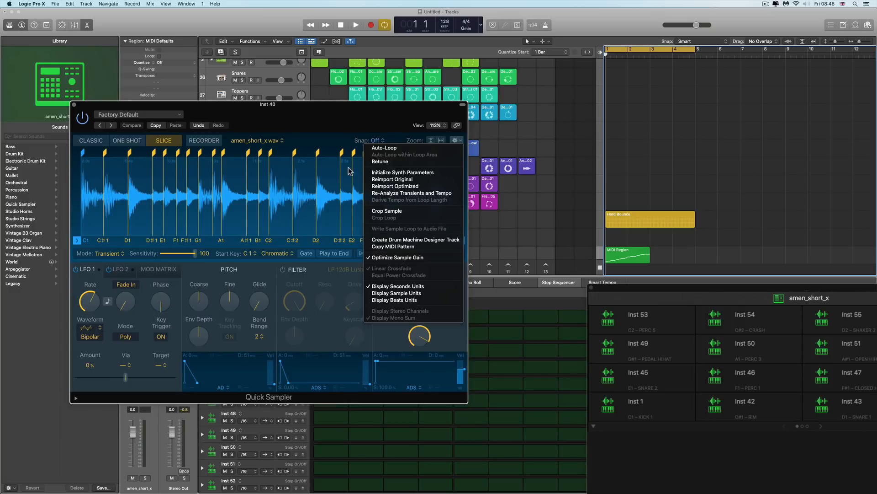
{"action": "left_click", "coordinate": [342, 113]}
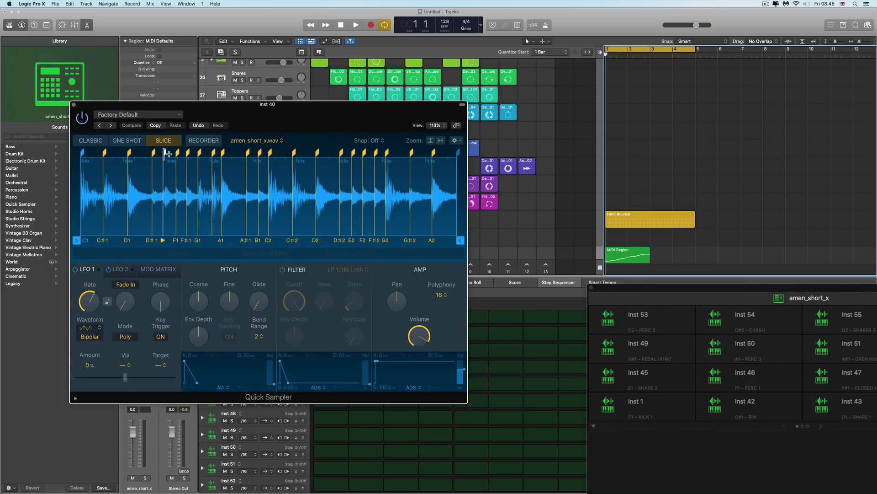
{"action": "left_click", "coordinate": [73, 104]}
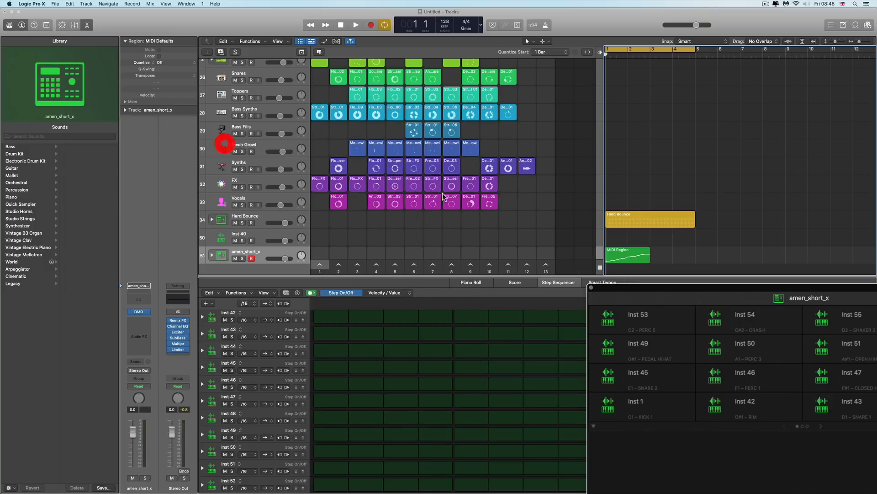
Reposition the Drum Machine Designer window, audition the Inst 1, 42, 43 and 44 slice pads, and browse the second pad page
{"action": "left_click_drag", "start_coordinate": [632, 286], "coordinate": [134, 44]}
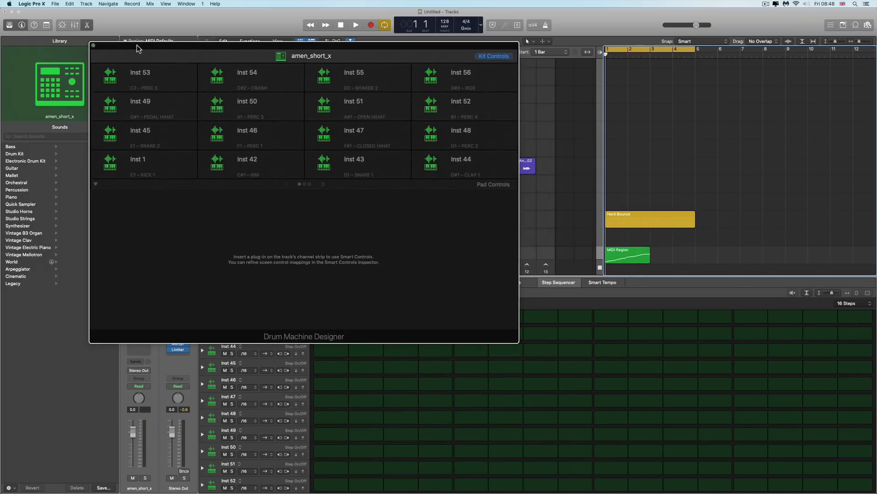
{"action": "left_click_drag", "start_coordinate": [235, 49], "coordinate": [217, 41]}
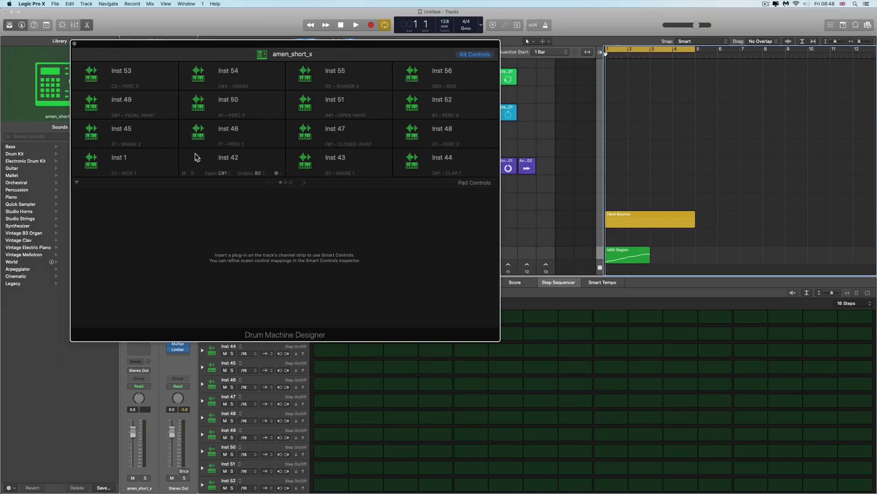
{"action": "left_click_drag", "start_coordinate": [196, 46], "coordinate": [219, 45]}
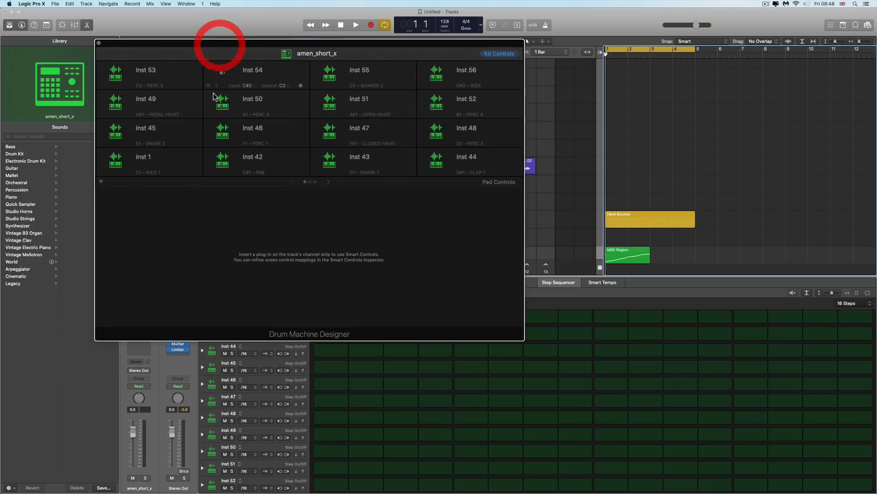
{"action": "left_click", "coordinate": [117, 161]}
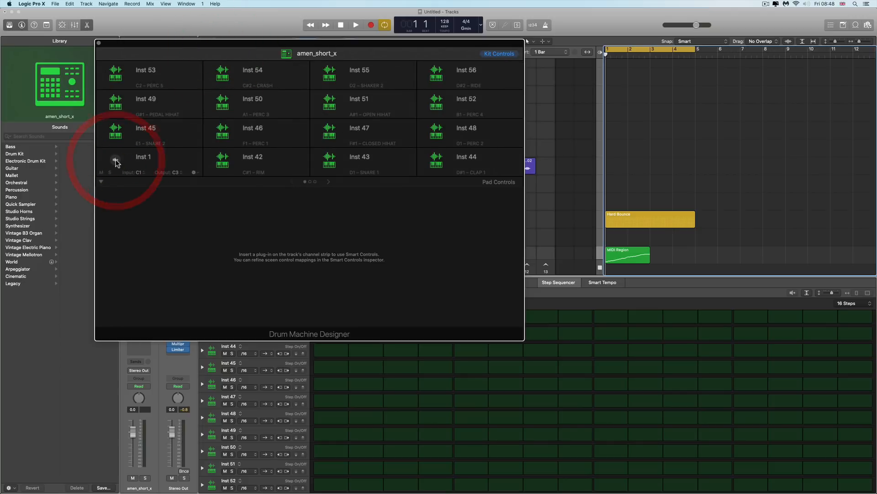
{"action": "left_click", "coordinate": [222, 160]}
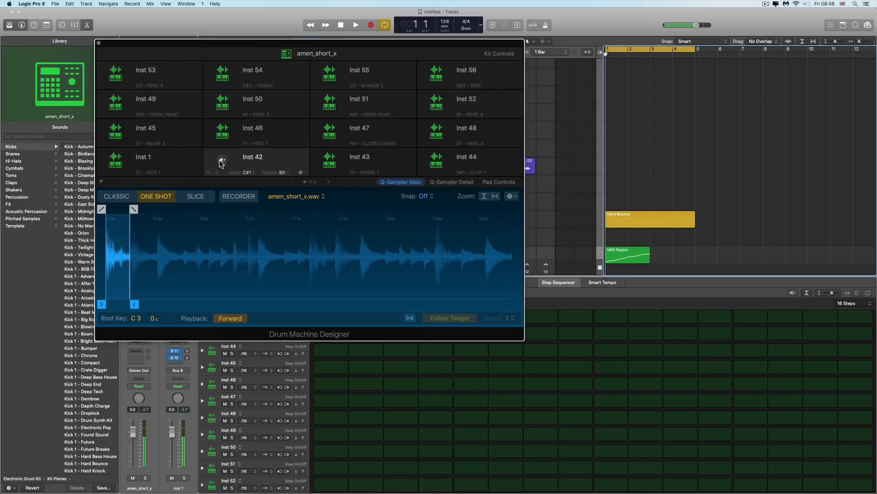
{"action": "left_click", "coordinate": [329, 161]}
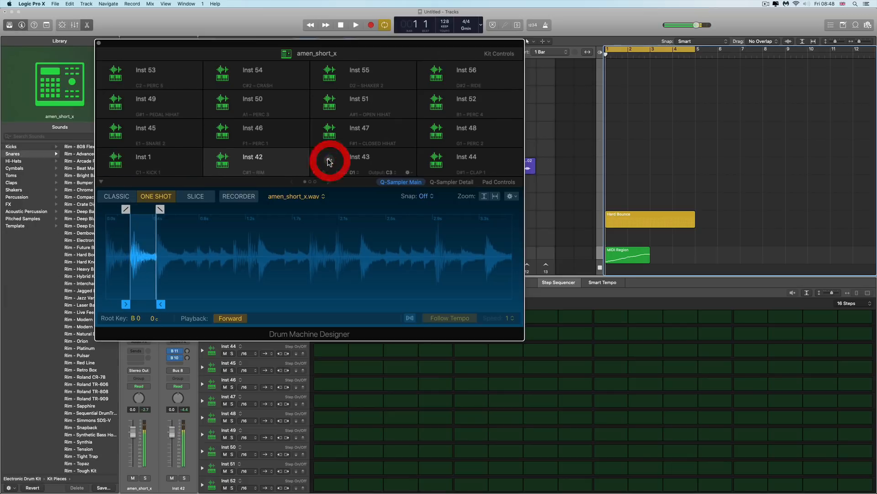
{"action": "left_click", "coordinate": [434, 161]}
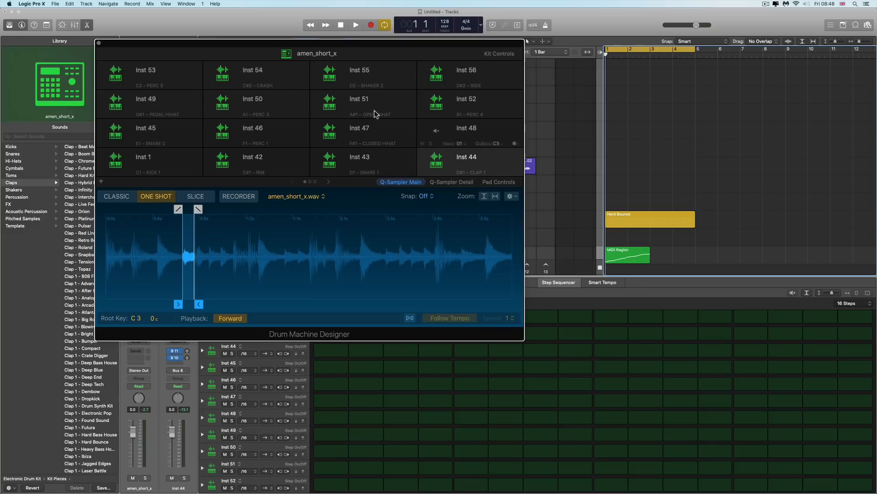
{"action": "left_click", "coordinate": [328, 181]}
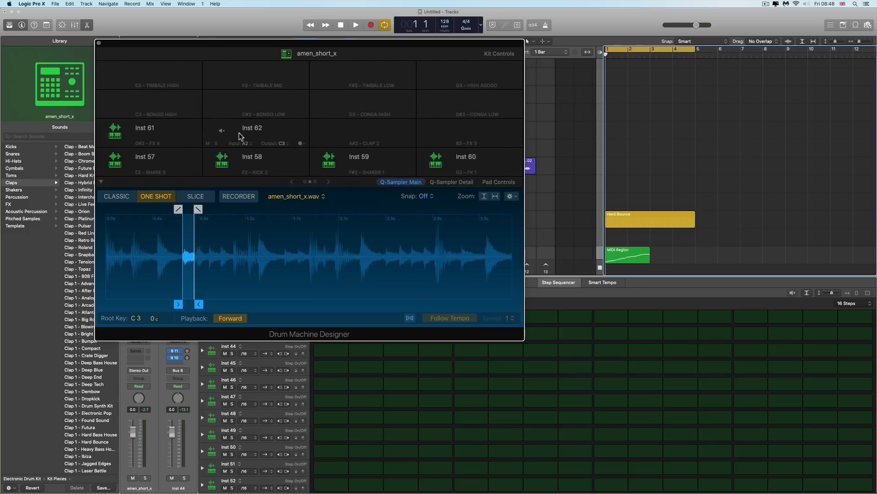
{"action": "left_click", "coordinate": [305, 181]}
Open the MIDI region in the Piano Roll and play it back
{"action": "double_click", "coordinate": [623, 254]}
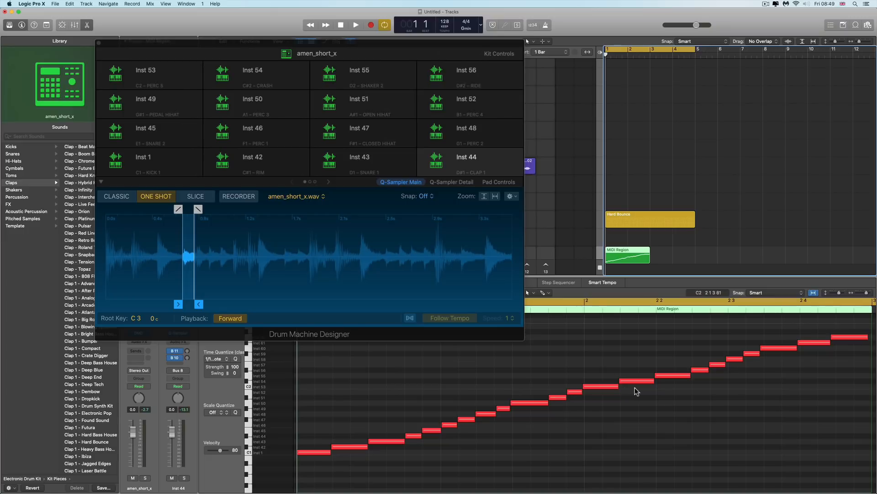
{"action": "key", "text": "space"}
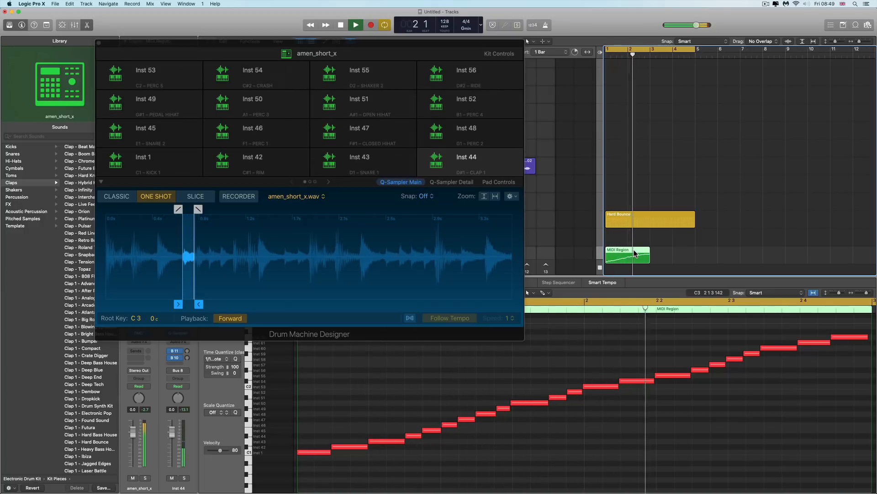
{"action": "key", "text": "space"}
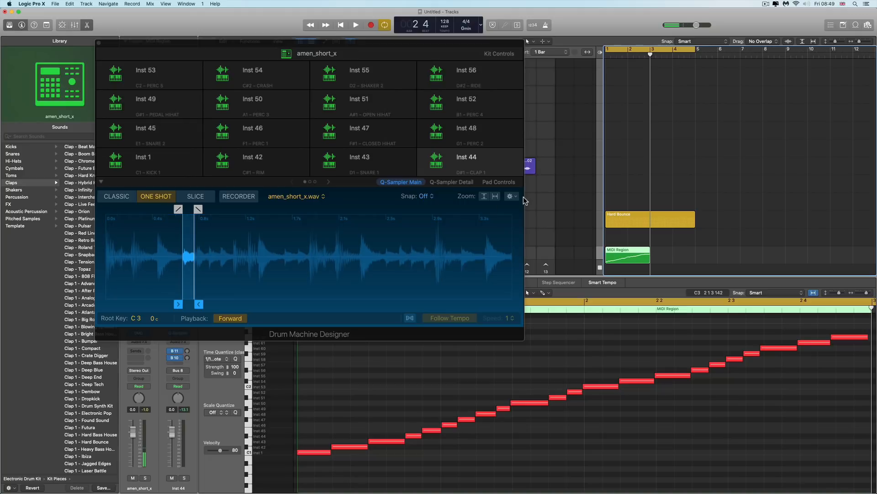
Move the Drum Machine Designer window and hide the editor area
{"action": "left_click_drag", "start_coordinate": [393, 50], "coordinate": [661, 141]}
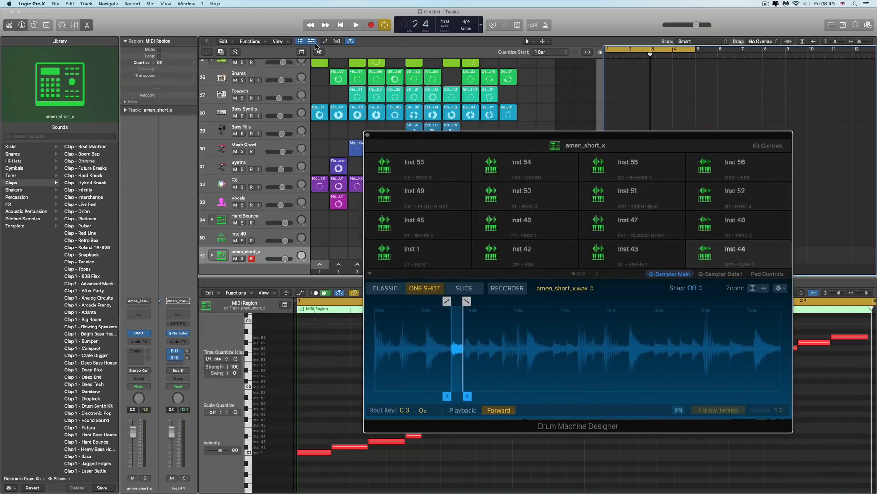
{"action": "left_click", "coordinate": [87, 24]}
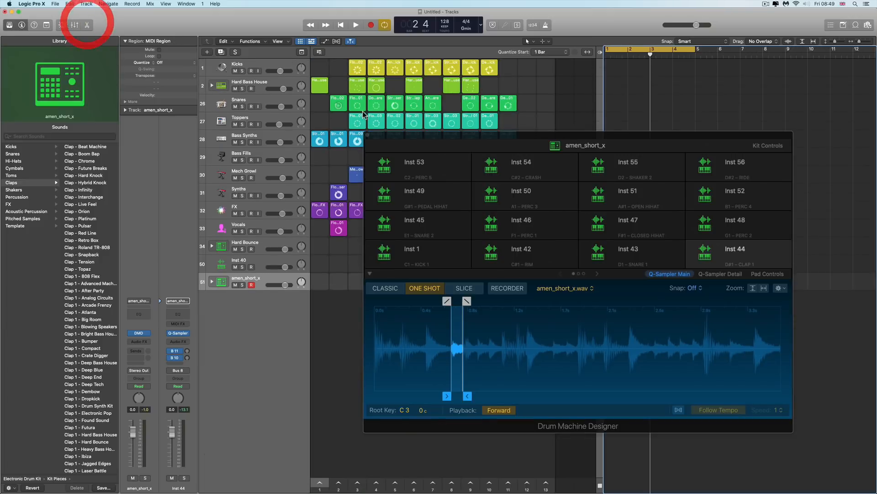
Move the amen_short_x Drum Machine Designer window and then close it
{"action": "left_click_drag", "start_coordinate": [432, 132], "coordinate": [337, 106]}
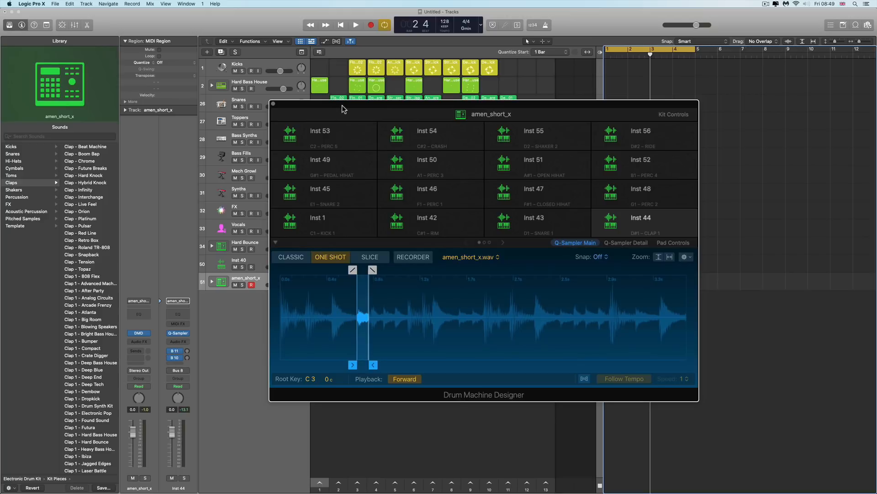
{"action": "left_click_drag", "start_coordinate": [344, 109], "coordinate": [412, 99]}
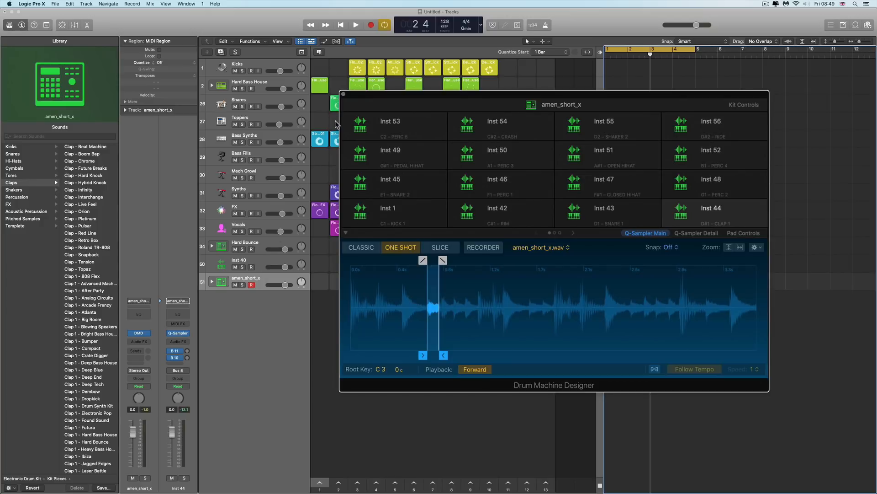
{"action": "left_click", "coordinate": [344, 96]}
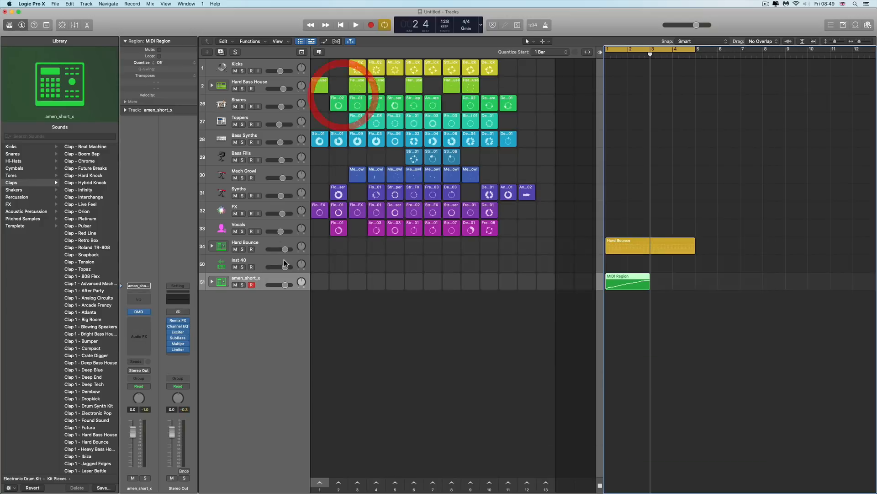
Select the Hard Bounce track and open its Drum Machine Designer plug-in window
{"action": "left_click", "coordinate": [258, 244]}
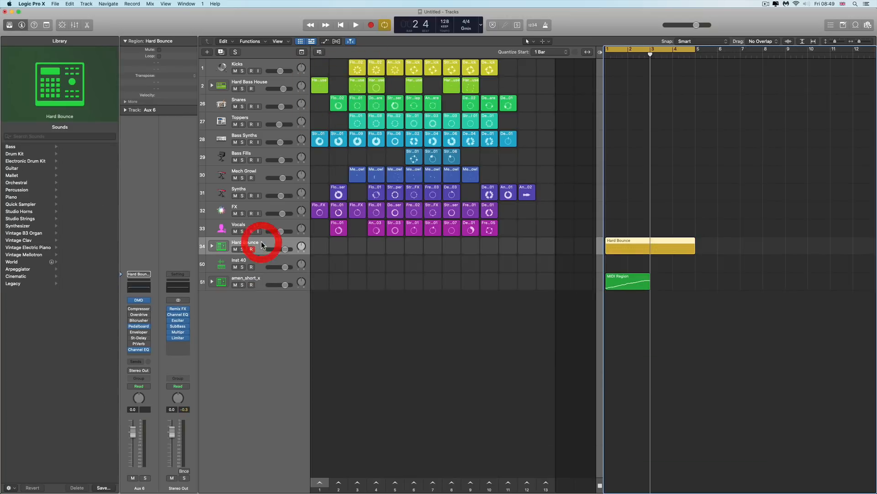
{"action": "left_click", "coordinate": [139, 300]}
{"action": "left_click_drag", "start_coordinate": [440, 94], "coordinate": [439, 105]}
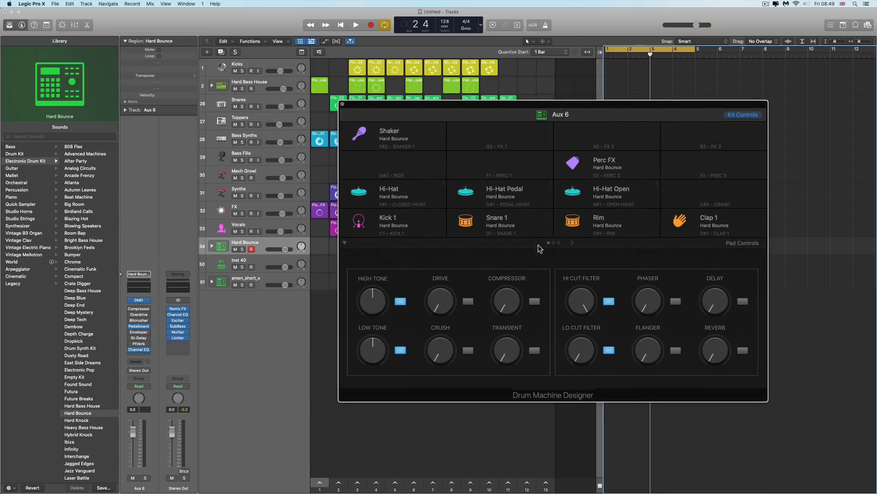
Audition the Kick 1 and Snare 1 pads of the Hard Bounce kit
{"action": "left_click", "coordinate": [373, 223]}
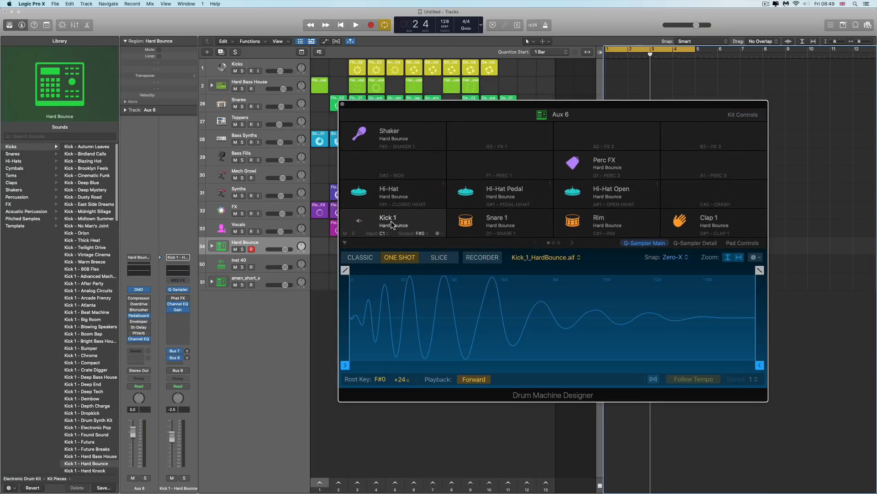
{"action": "left_click", "coordinate": [487, 223]}
{"action": "left_click", "coordinate": [408, 221]}
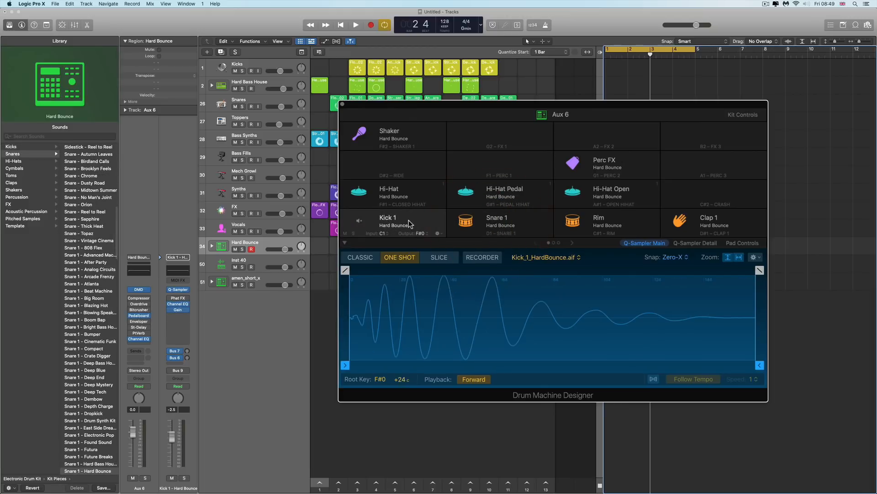
{"action": "left_click", "coordinate": [486, 221]}
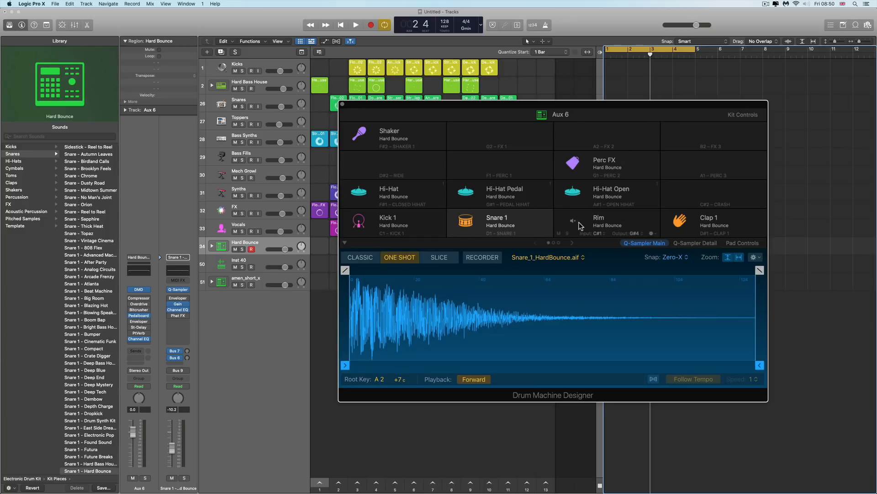
{"action": "left_click", "coordinate": [421, 218]}
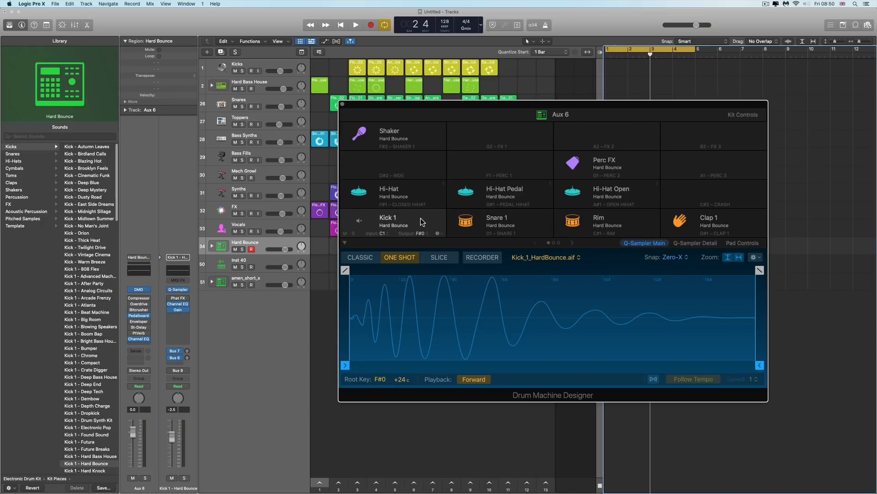
Expand the Hard Bounce track stack and select the Kick 1 and Kick 2 subtracks
{"action": "left_click", "coordinate": [212, 246]}
{"action": "left_click", "coordinate": [264, 262]}
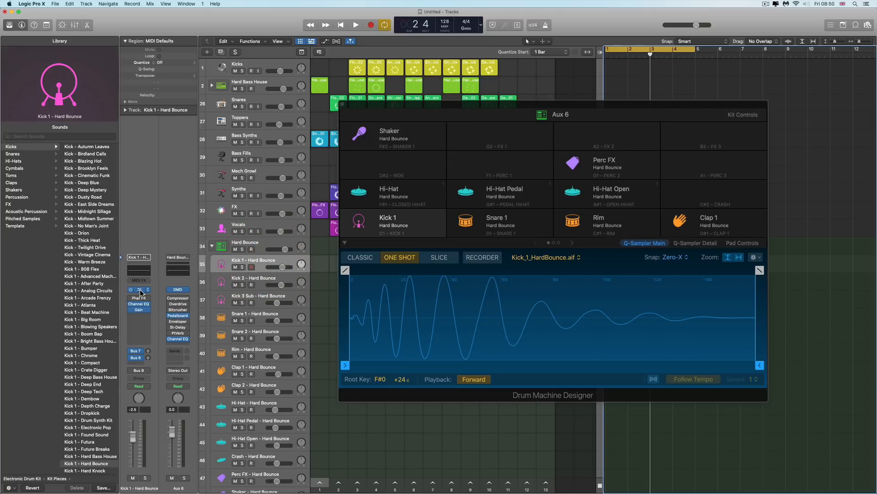
{"action": "left_click", "coordinate": [260, 278]}
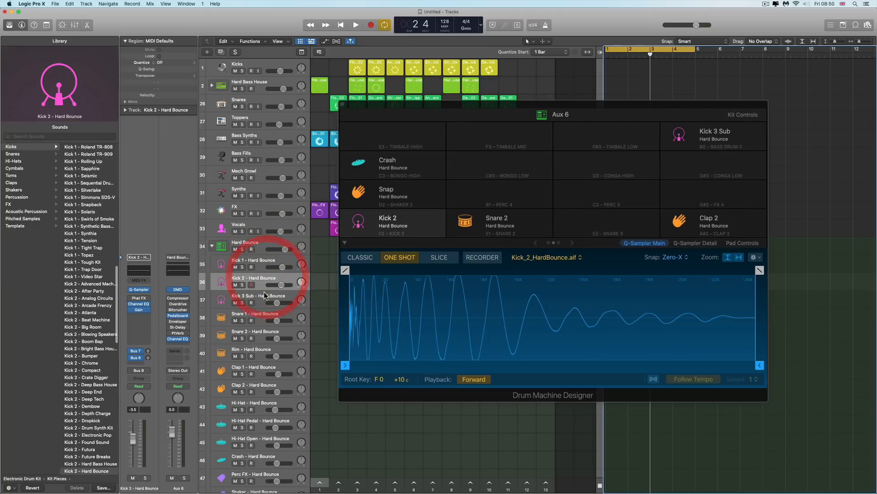
Audition the Snare 2 and Snare 1 pads and select the Snare 1 – Hard Bounce subtrack
{"action": "left_click", "coordinate": [512, 220]}
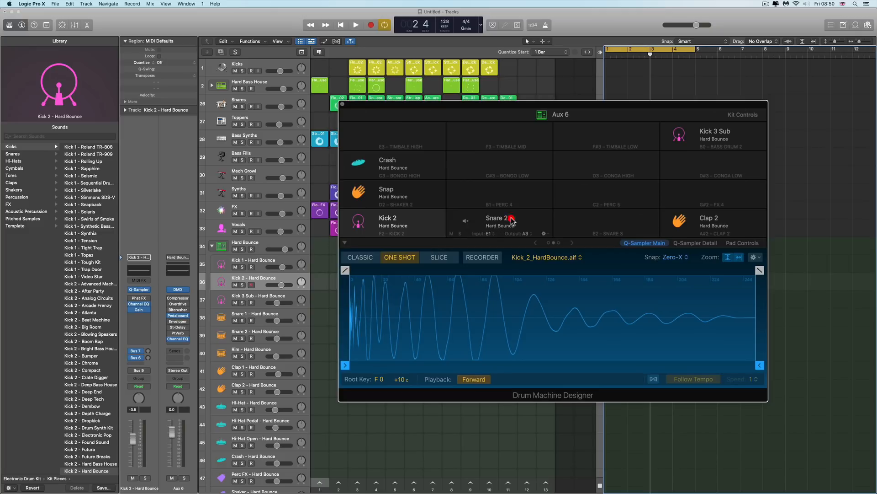
{"action": "left_click", "coordinate": [516, 218]}
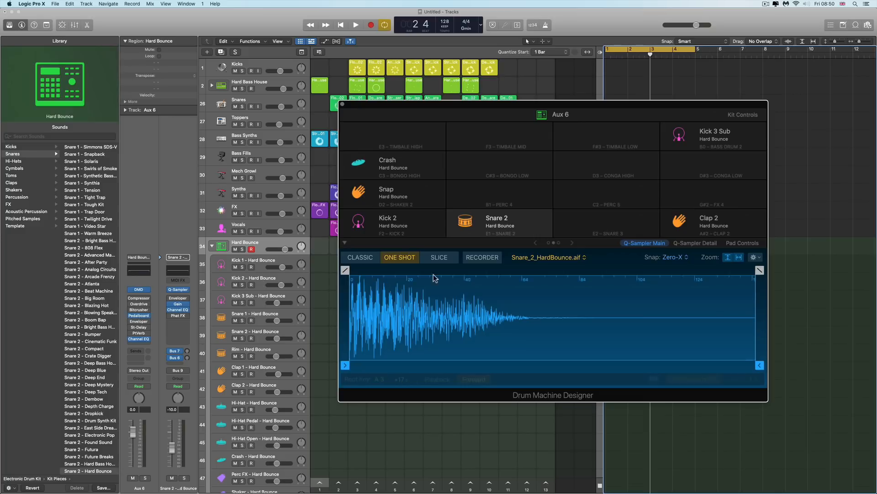
{"action": "left_click", "coordinate": [535, 243]}
{"action": "left_click", "coordinate": [526, 220]}
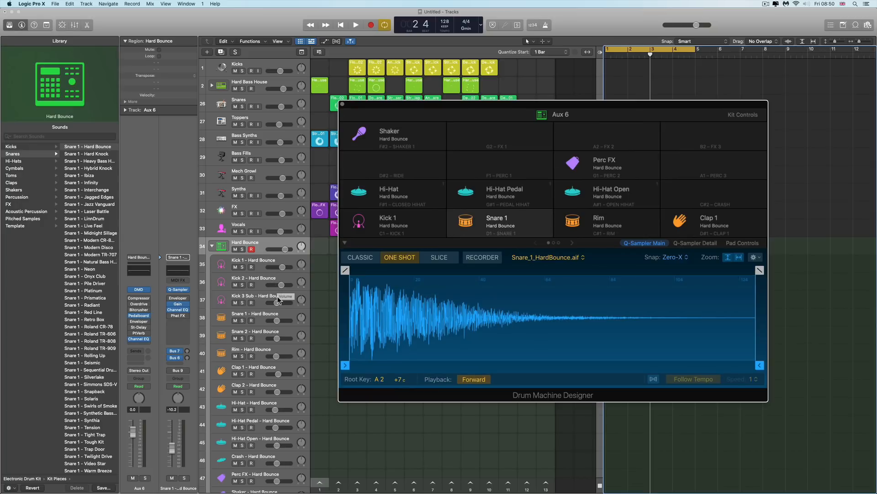
{"action": "left_click", "coordinate": [262, 315]}
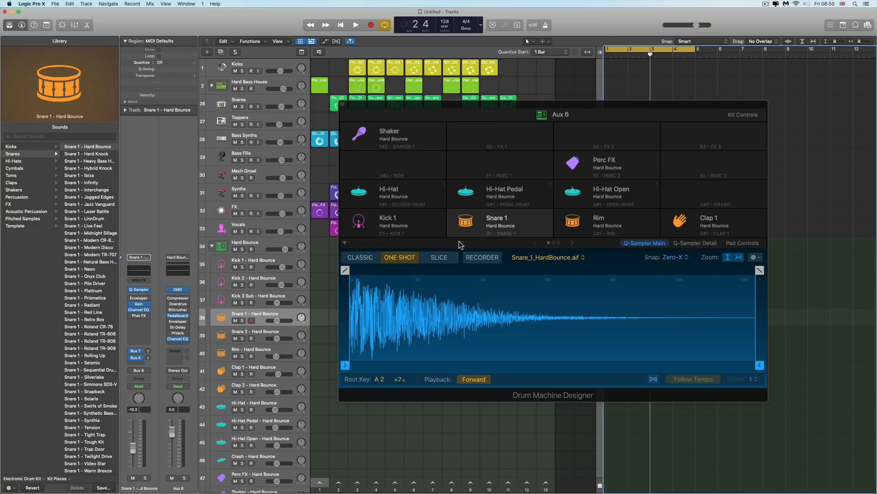
Reposition the Drum Machine Designer window slightly
{"action": "mouse_move", "coordinate": [498, 224]}
{"action": "mouse_move", "coordinate": [138, 290]}
{"action": "scroll", "coordinate": [250, 348], "scroll_direction": "down", "scroll_amount": 1}
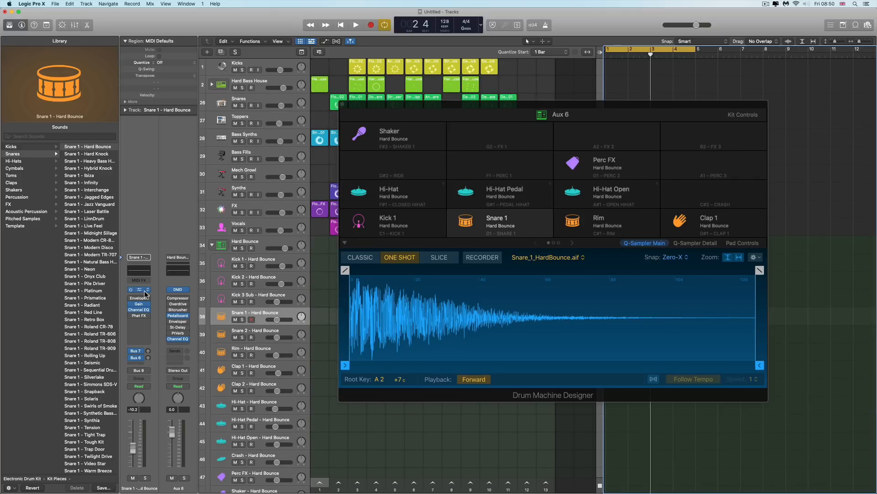
{"action": "mouse_move", "coordinate": [422, 229]}
{"action": "mouse_move", "coordinate": [546, 112]}
{"action": "left_click_drag", "start_coordinate": [546, 112], "coordinate": [523, 105]}
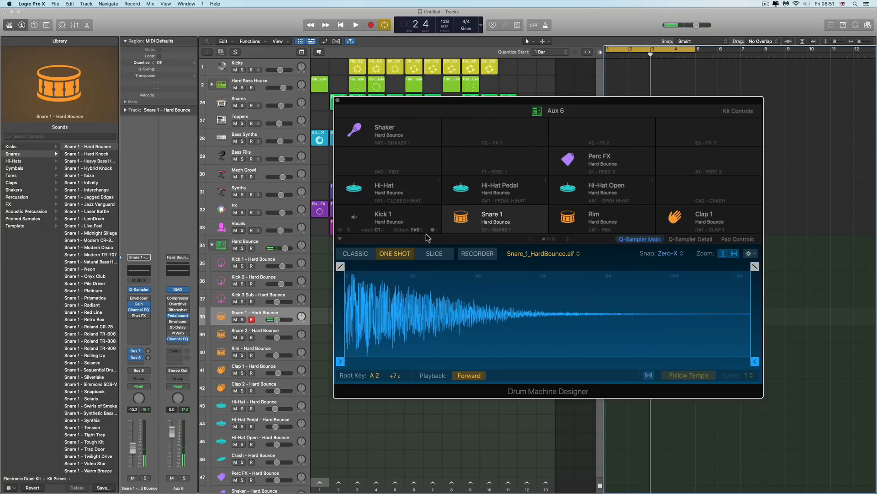
Select the Hard Bounce main track, audition the Snare 1 and Clap 1 pads, and select the Clap 1 subtrack
{"action": "left_click", "coordinate": [270, 240]}
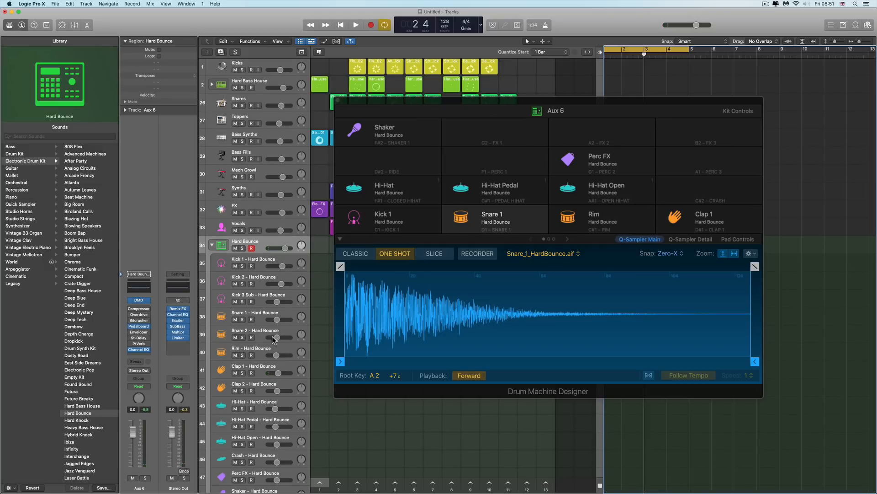
{"action": "left_click", "coordinate": [424, 212]}
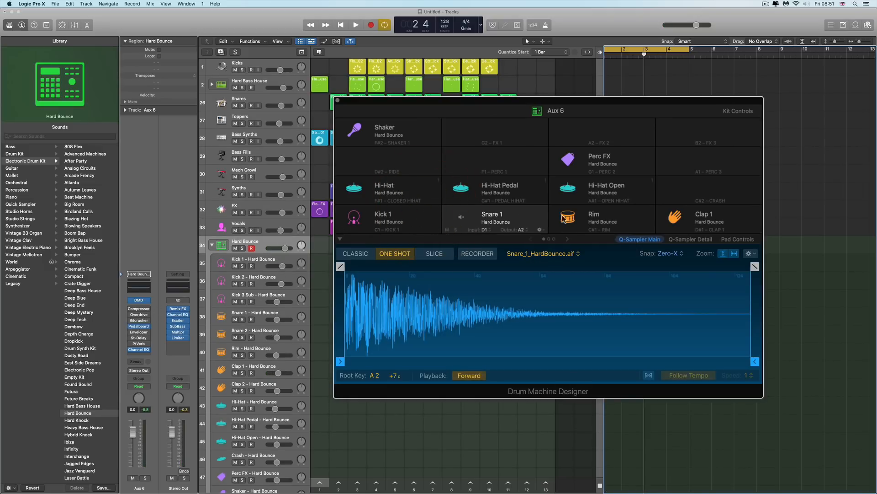
{"action": "left_click", "coordinate": [705, 213]}
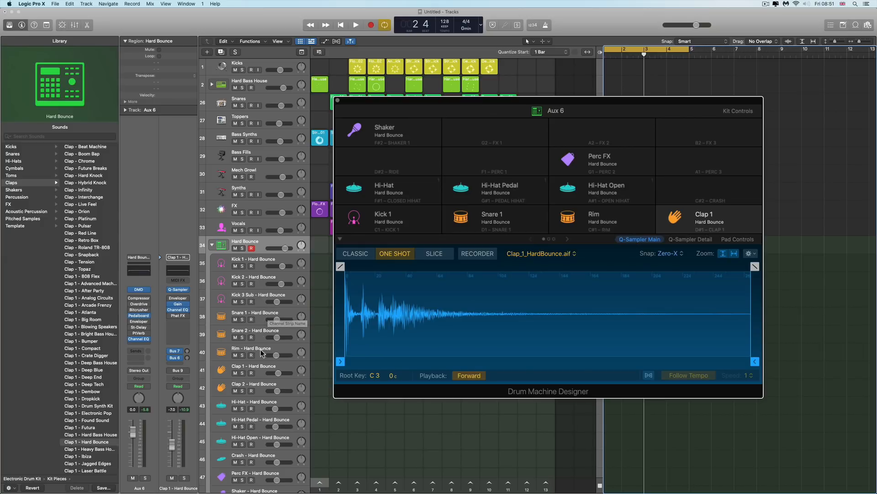
{"action": "left_click", "coordinate": [259, 367]}
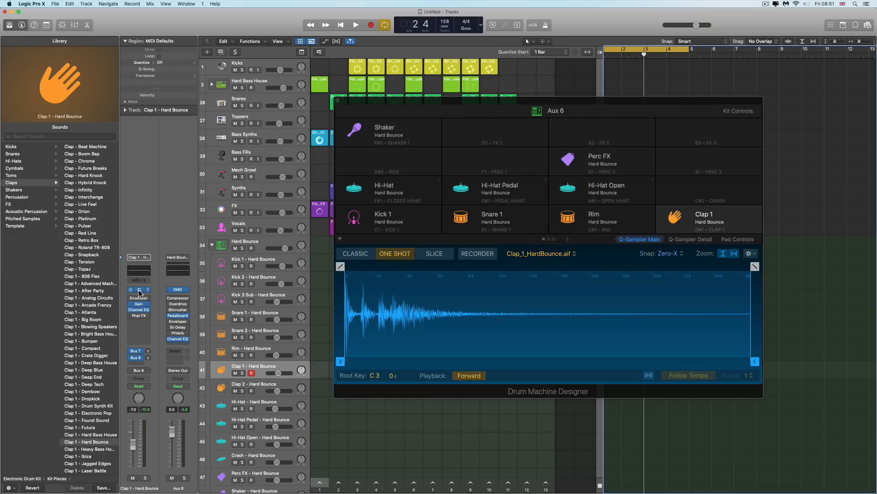
{"action": "left_click_drag", "start_coordinate": [405, 102], "coordinate": [468, 100]}
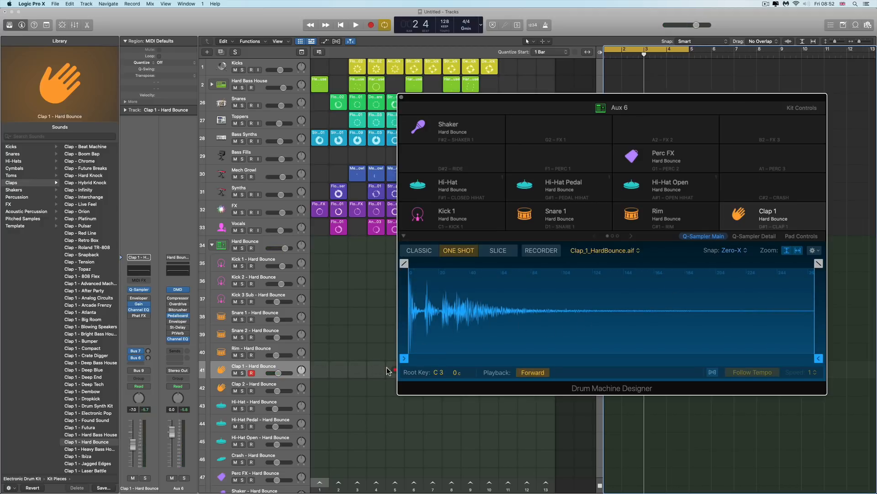
Switch between the Hard Bounce main track and the Clap 1 subtrack to compare them
{"action": "left_click", "coordinate": [276, 245]}
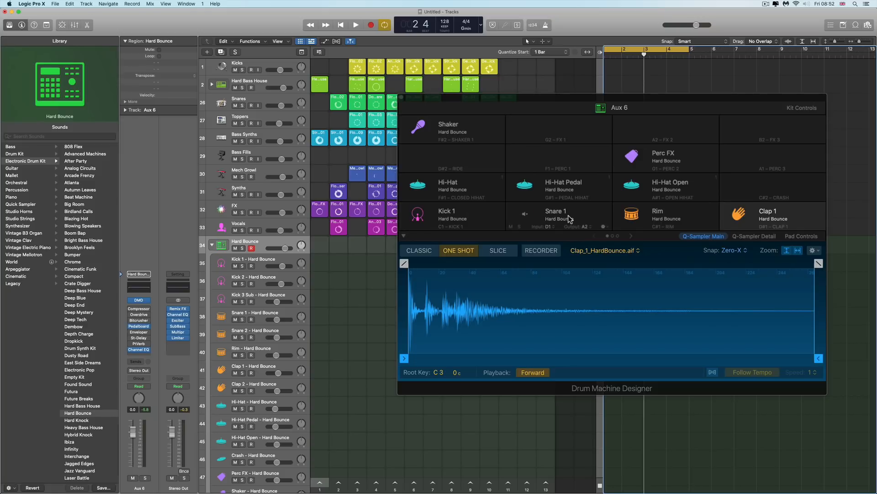
{"action": "left_click", "coordinate": [338, 245]}
{"action": "left_click", "coordinate": [265, 365]}
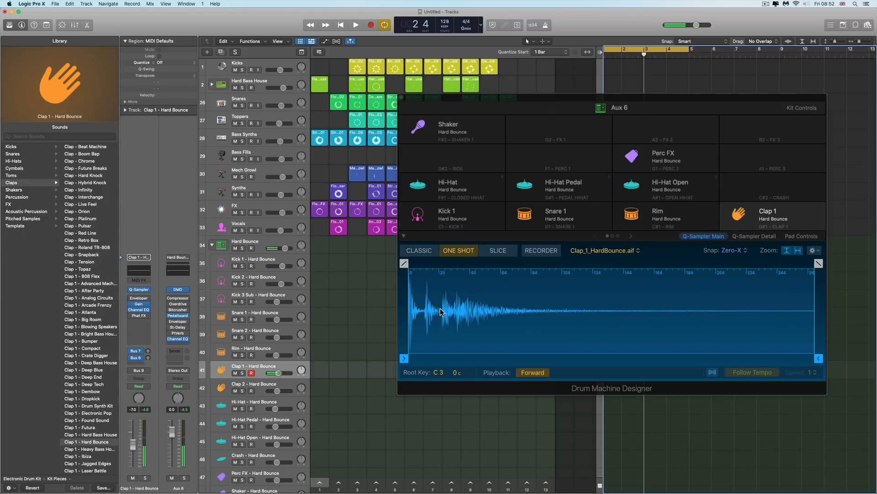
{"action": "mouse_move", "coordinate": [741, 217]}
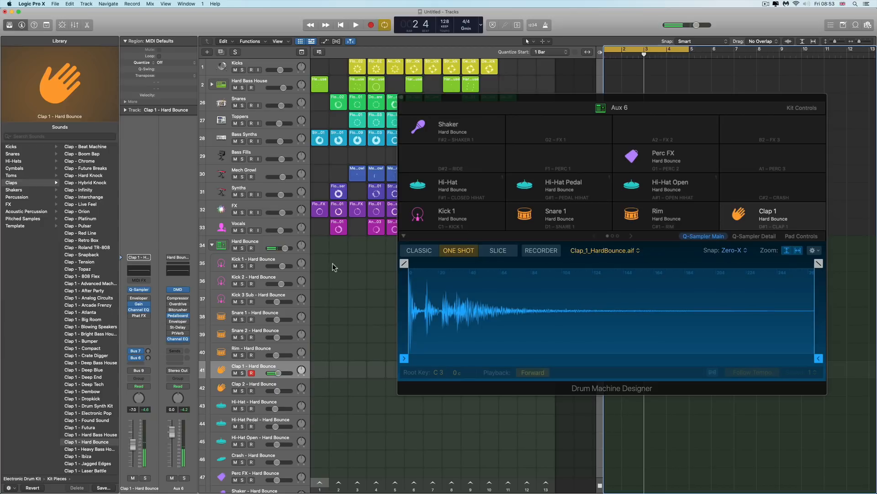
Collapse the Hard Bounce track stack and reposition the Drum Machine Designer window
{"action": "left_click", "coordinate": [270, 242]}
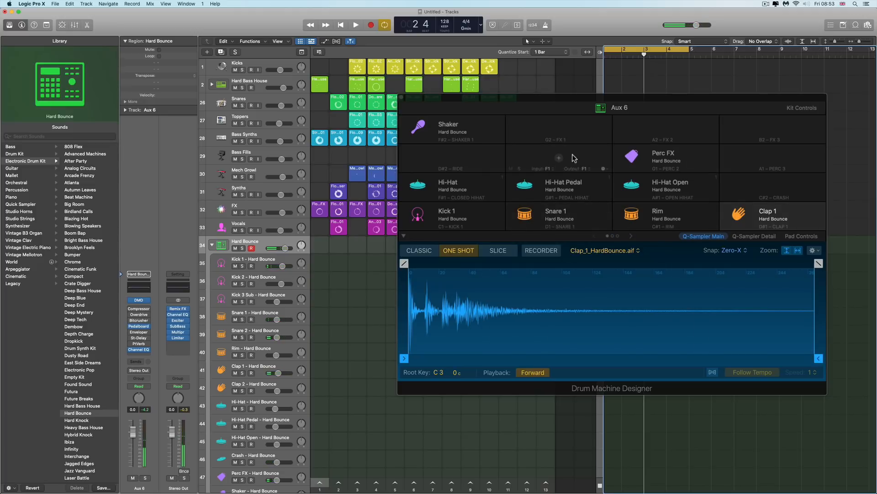
{"action": "left_click_drag", "start_coordinate": [545, 97], "coordinate": [538, 107]}
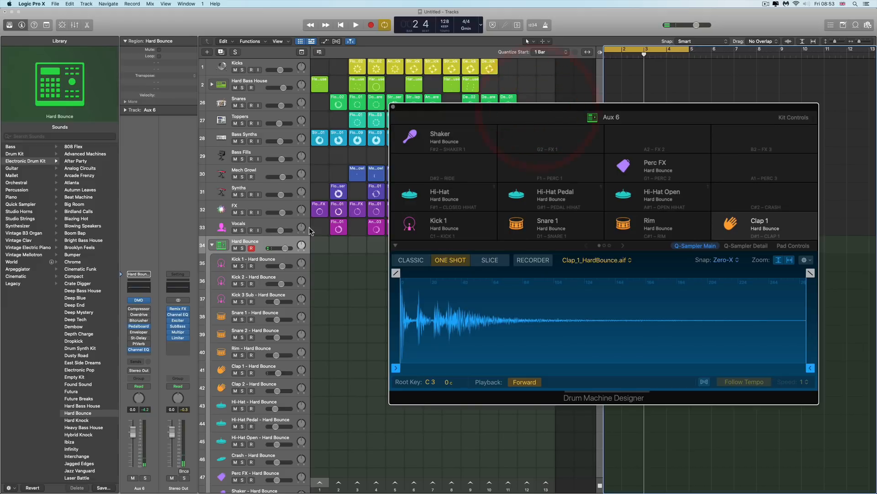
{"action": "left_click", "coordinate": [213, 246]}
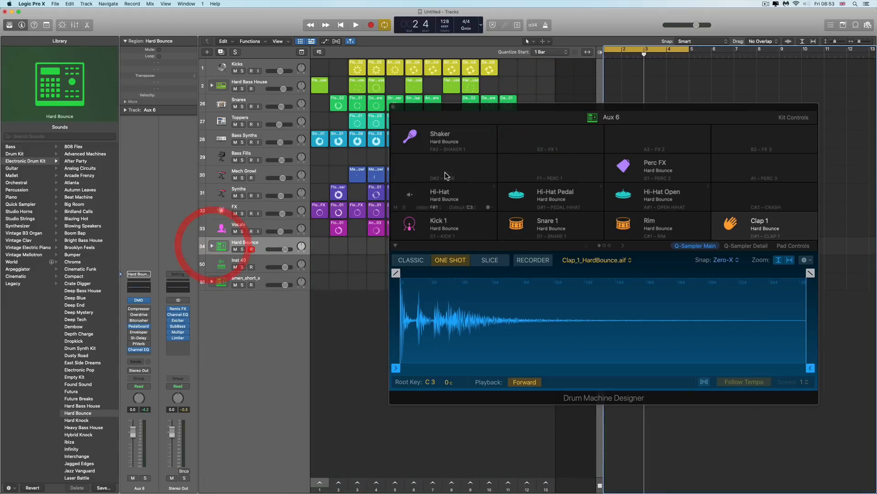
{"action": "mouse_move", "coordinate": [474, 120]}
{"action": "left_mouse_down"}
{"action": "mouse_move", "coordinate": [473, 111]}
{"action": "mouse_move", "coordinate": [469, 131]}
{"action": "left_mouse_up"}
Audition the Kick 1 pad, expand the Hard Bounce stack again, and select the Kick 1 subtrack
{"action": "left_click", "coordinate": [444, 243]}
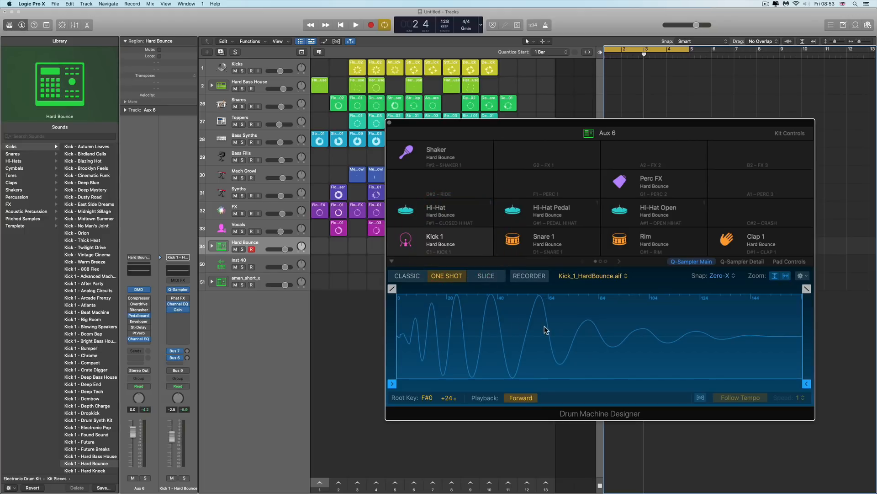
{"action": "left_click_drag", "start_coordinate": [602, 131], "coordinate": [630, 124]}
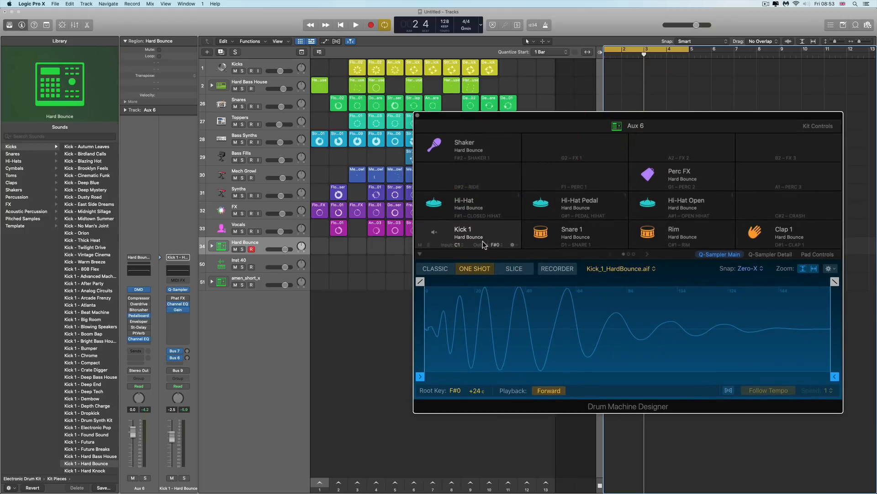
{"action": "left_click", "coordinate": [211, 247]}
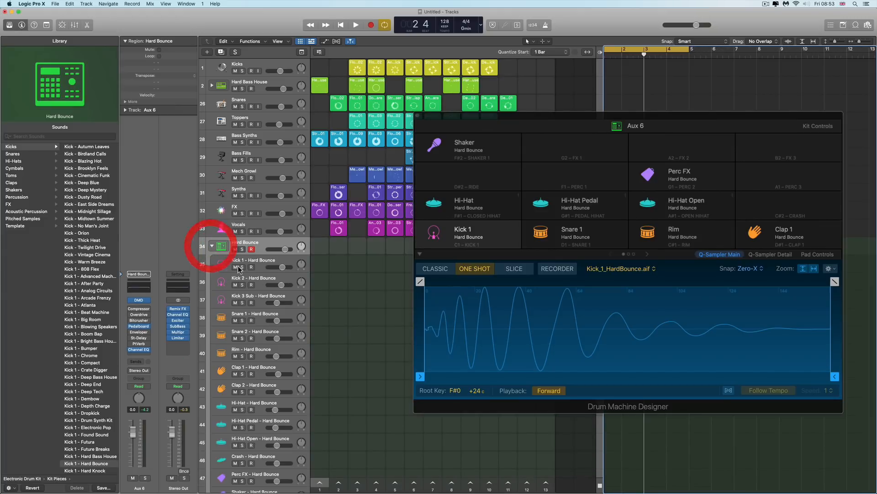
{"action": "left_click", "coordinate": [265, 261]}
Open the Kick 1 subtrack's Quick Sampler plug-in and arrange it beside the Drum Machine Designer window
{"action": "left_click", "coordinate": [145, 290]}
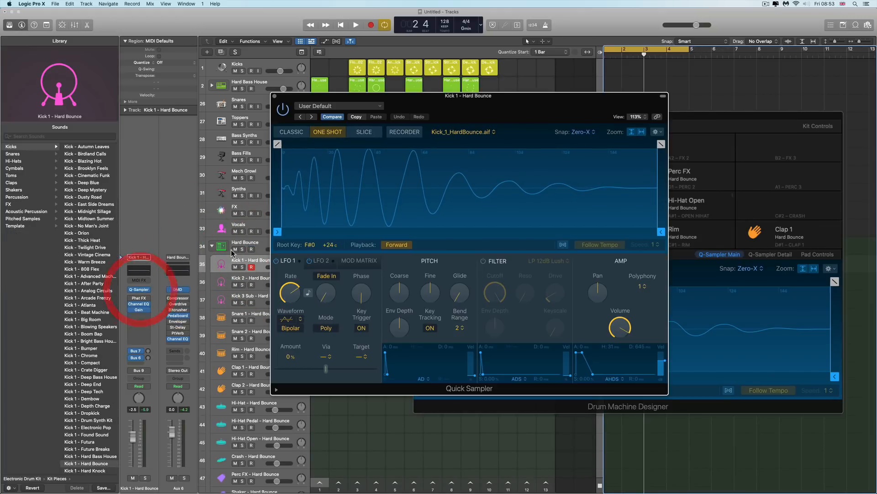
{"action": "left_click_drag", "start_coordinate": [425, 103], "coordinate": [193, 118]}
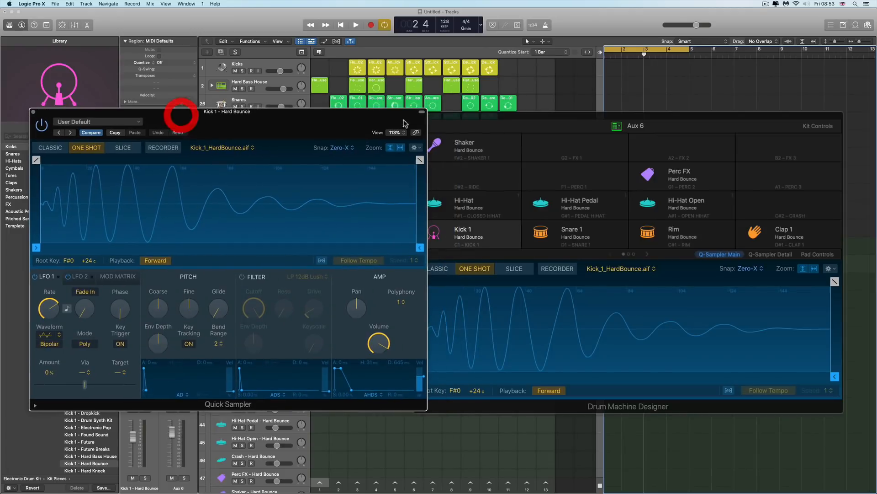
{"action": "left_click_drag", "start_coordinate": [468, 116], "coordinate": [500, 102]}
{"action": "left_click", "coordinate": [500, 101]}
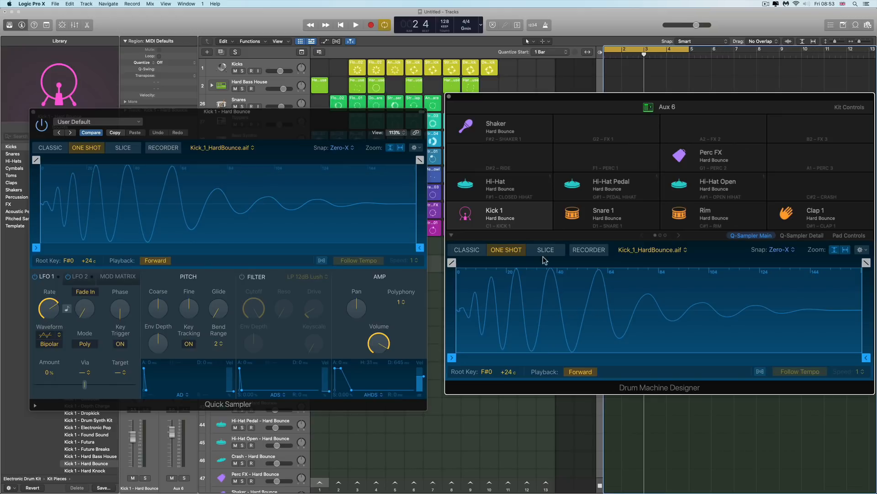
{"action": "mouse_move", "coordinate": [503, 217]}
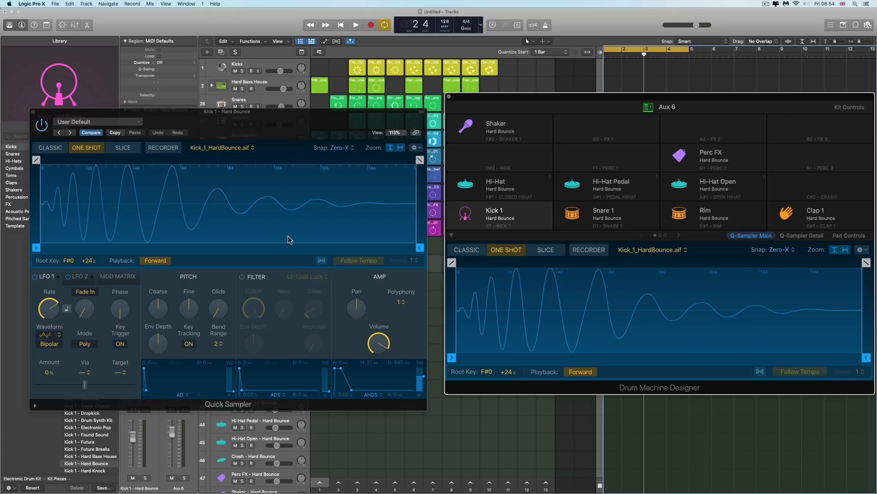
Close the separate Quick Sampler plug-in window and examine the Kick 1 sample's start and end markers in Drum Machine Designer
{"action": "left_click", "coordinate": [34, 111]}
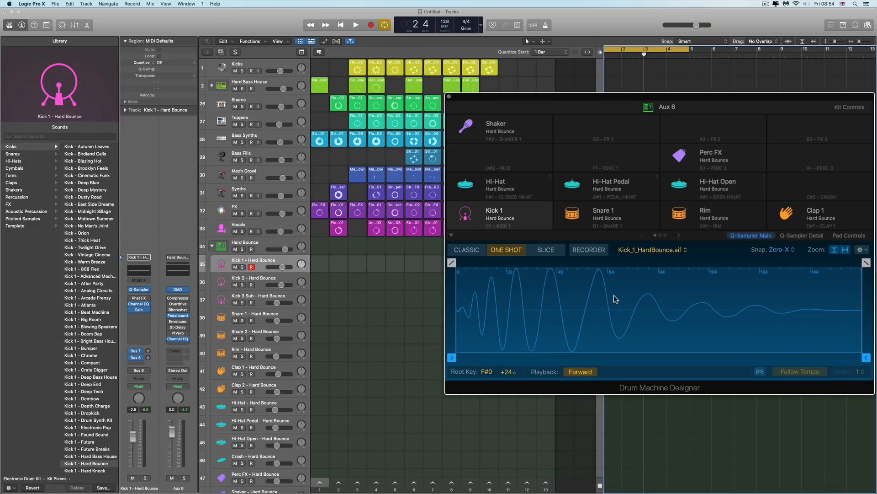
{"action": "mouse_move", "coordinate": [452, 360]}
{"action": "left_mouse_down"}
{"action": "mouse_move", "coordinate": [500, 359]}
{"action": "mouse_move", "coordinate": [457, 357]}
{"action": "left_mouse_up"}
{"action": "mouse_move", "coordinate": [866, 358]}
{"action": "left_mouse_down"}
{"action": "mouse_move", "coordinate": [832, 357]}
{"action": "mouse_move", "coordinate": [866, 314]}
{"action": "left_mouse_up"}
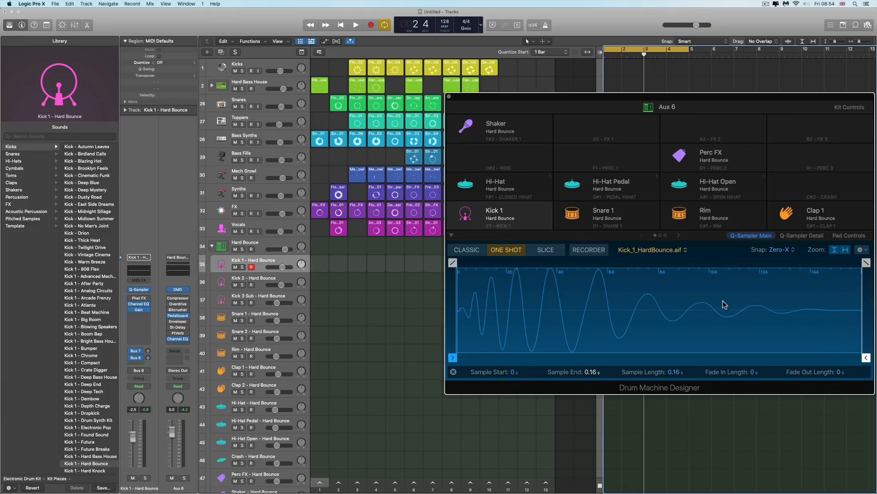
Compare the Kick 1 pad's Q-Sampler Detail and Pad Controls views
{"action": "left_click", "coordinate": [802, 236]}
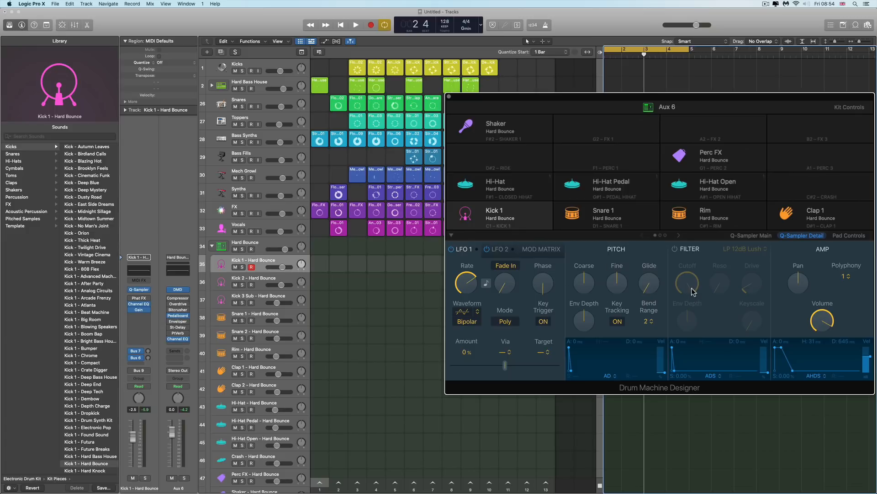
{"action": "left_click", "coordinate": [850, 236]}
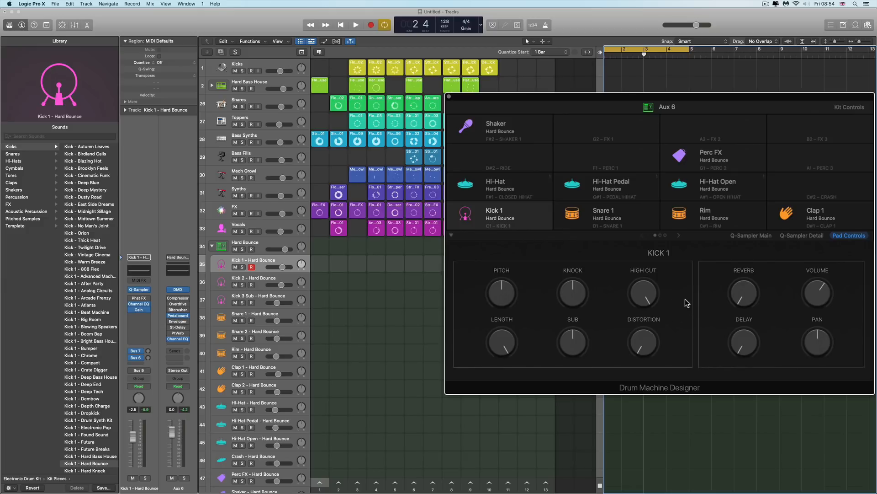
{"action": "left_click", "coordinate": [807, 236]}
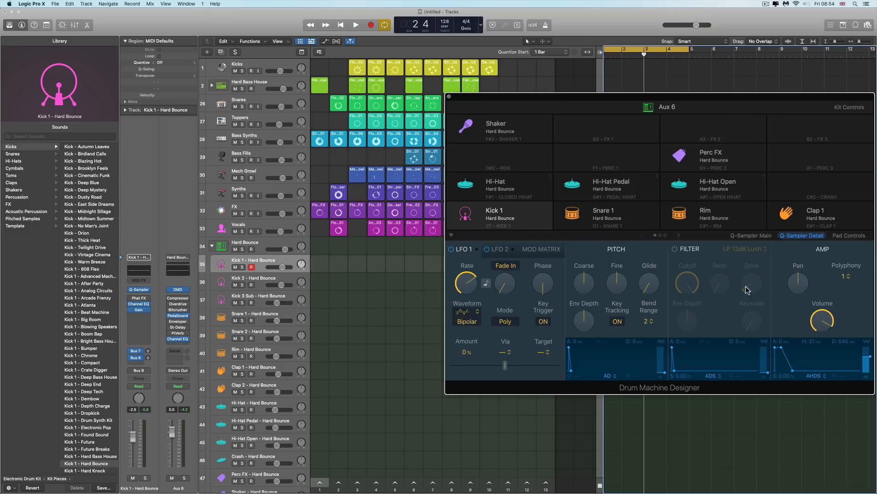
{"action": "left_click", "coordinate": [849, 236]}
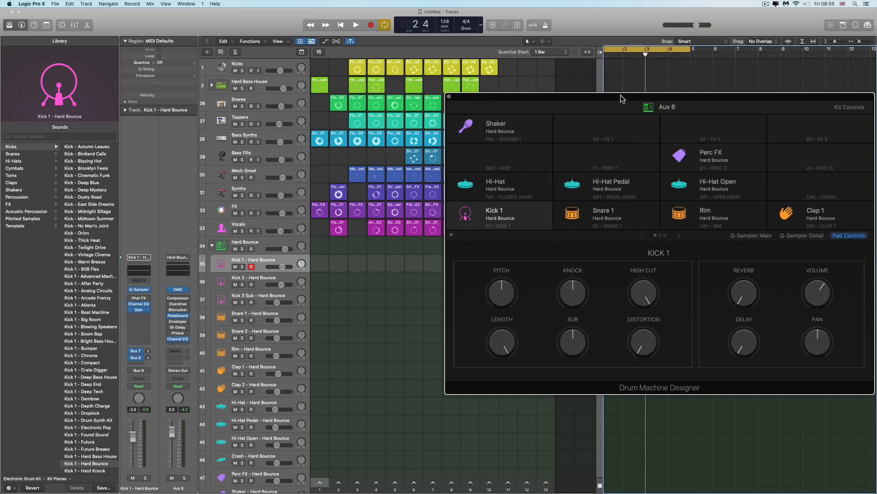
Move the Drum Machine Designer window and audition the Snare 1, Rim and Clap 1 pads in Pad Controls
{"action": "left_click_drag", "start_coordinate": [620, 95], "coordinate": [574, 101]}
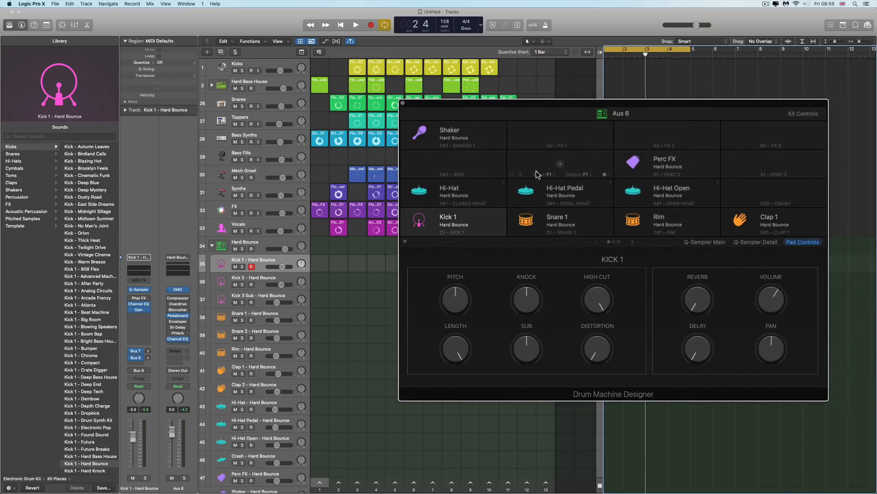
{"action": "left_click_drag", "start_coordinate": [515, 104], "coordinate": [518, 111]}
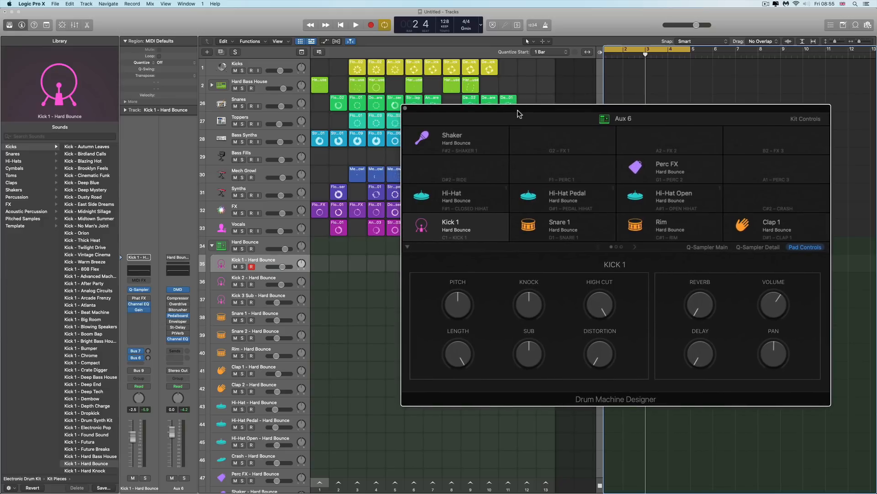
{"action": "left_click", "coordinate": [518, 110]}
{"action": "left_click", "coordinate": [533, 217]}
{"action": "left_click", "coordinate": [652, 223]}
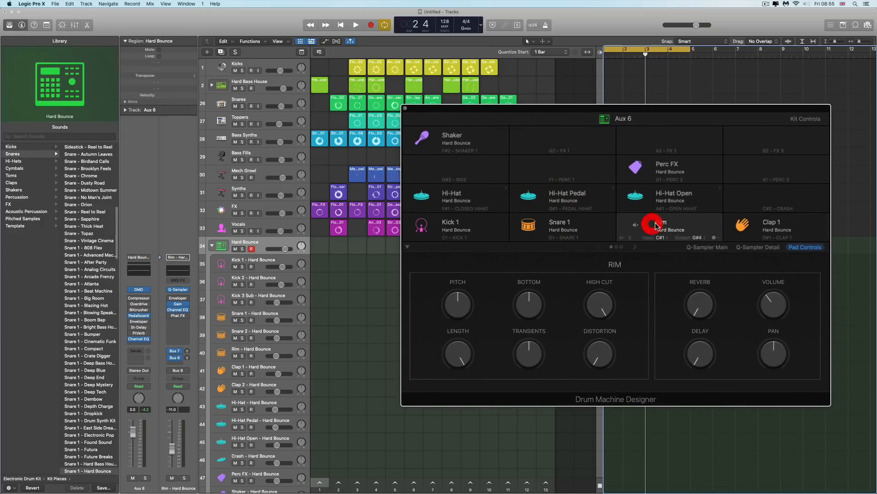
{"action": "left_click", "coordinate": [744, 225]}
Audition the Hi-Hat, Hi-Hat Pedal, Hi-Hat Open and Kick 1 pads, returning to the Q-Sampler Main view
{"action": "left_click", "coordinate": [469, 197]}
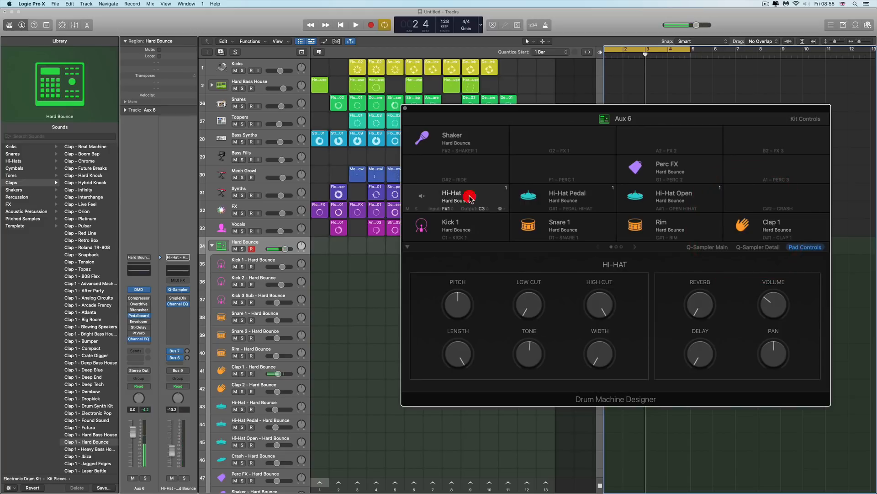
{"action": "left_click", "coordinate": [569, 195]}
{"action": "left_click", "coordinate": [669, 197]}
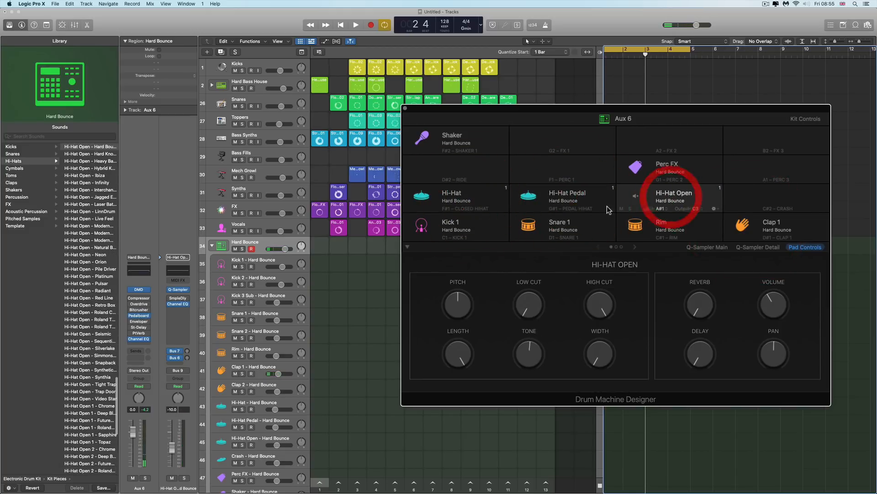
{"action": "left_click", "coordinate": [458, 227]}
{"action": "left_click", "coordinate": [707, 247]}
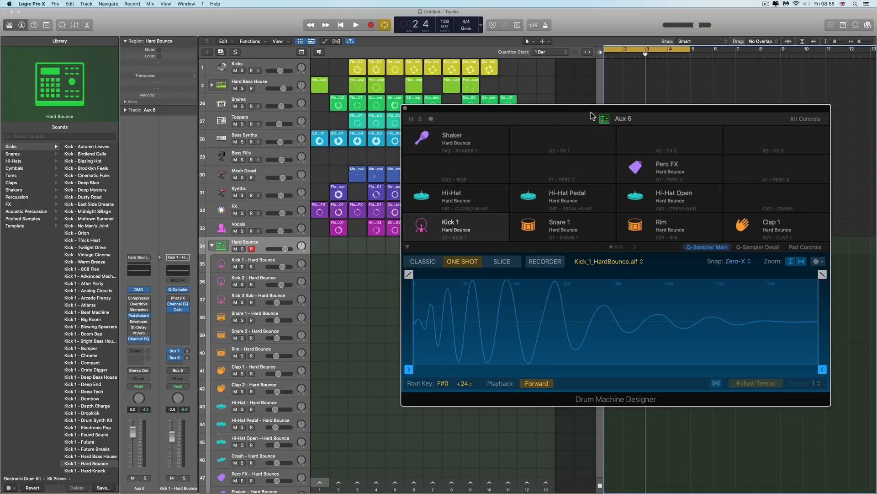
Add an empty instrument subtrack on the empty G2 pad beside the Shaker pad
{"action": "left_click_drag", "start_coordinate": [591, 111], "coordinate": [531, 127]}
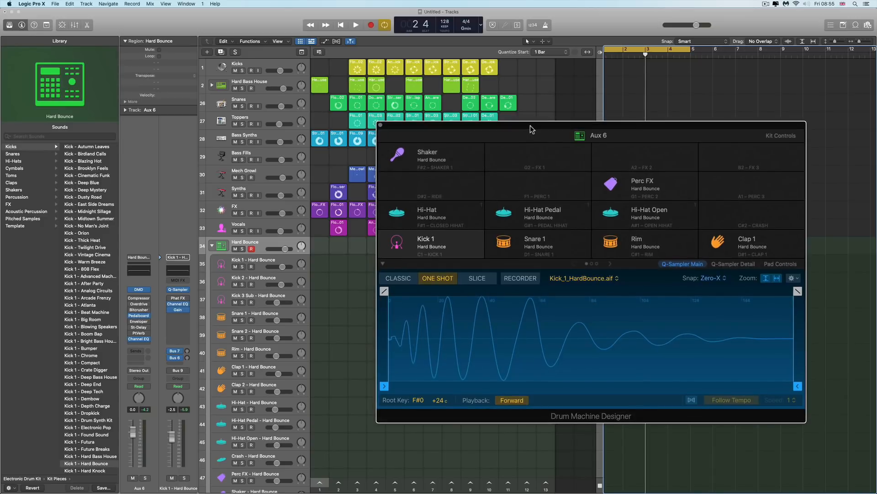
{"action": "left_click", "coordinate": [558, 155]}
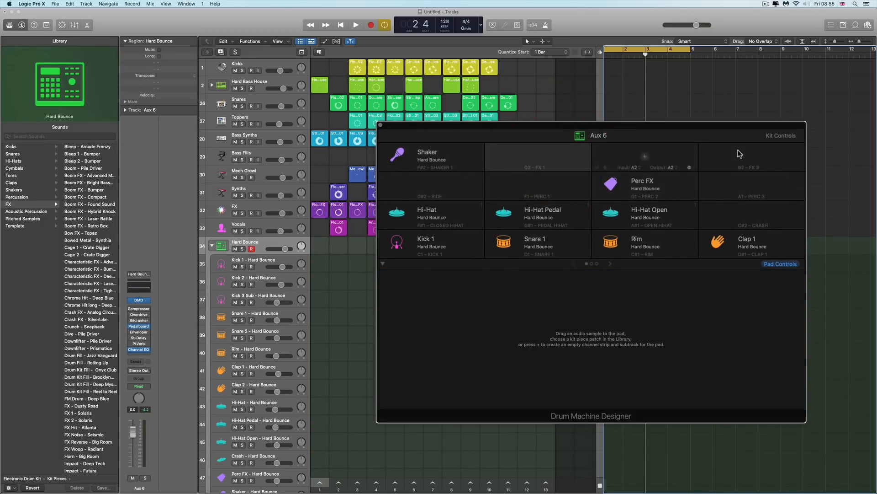
{"action": "left_click", "coordinate": [856, 25]}
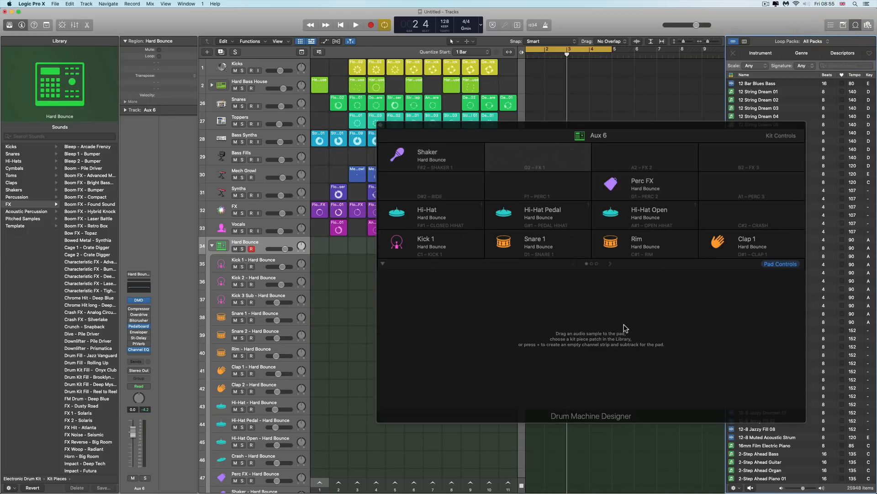
{"action": "left_click", "coordinate": [856, 25]}
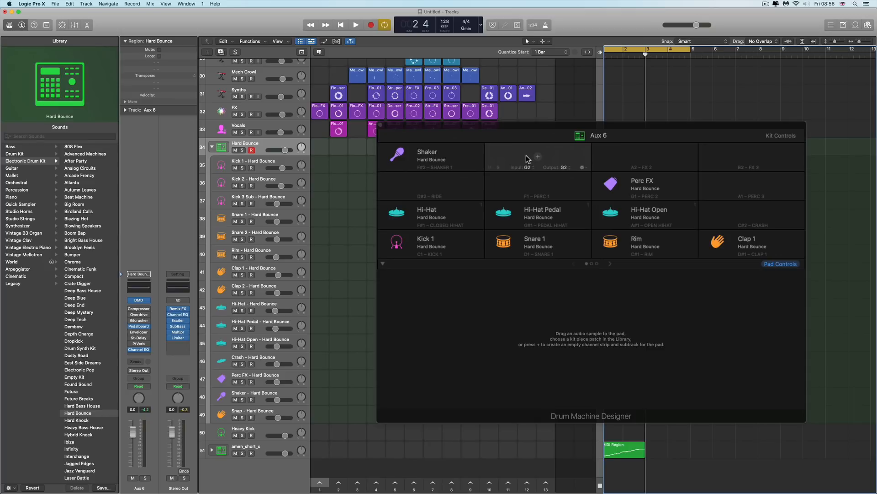
{"action": "left_click", "coordinate": [538, 158]}
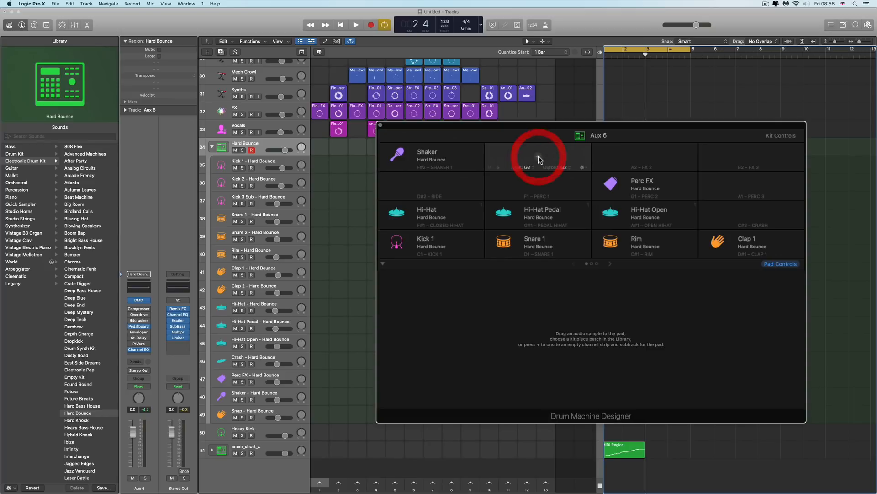
{"action": "left_click", "coordinate": [538, 159]}
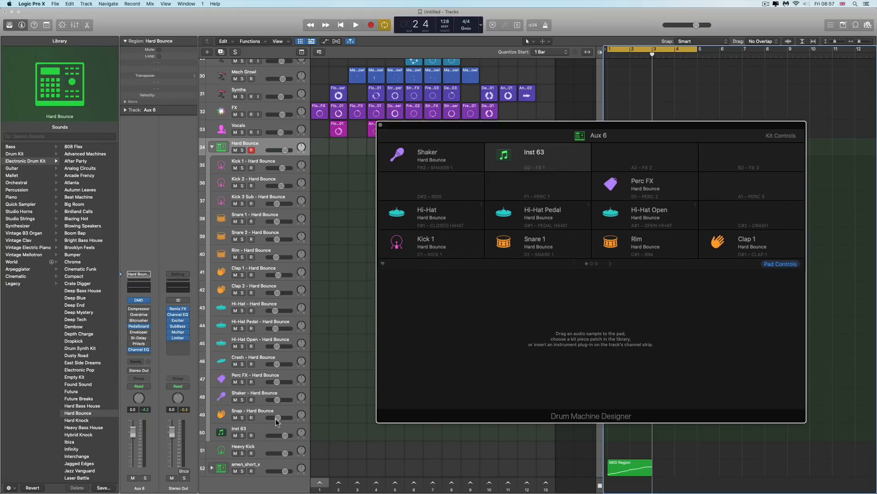
Load a mono Drum Synth instrument onto the new Inst 63 subtrack
{"action": "left_click", "coordinate": [255, 428]}
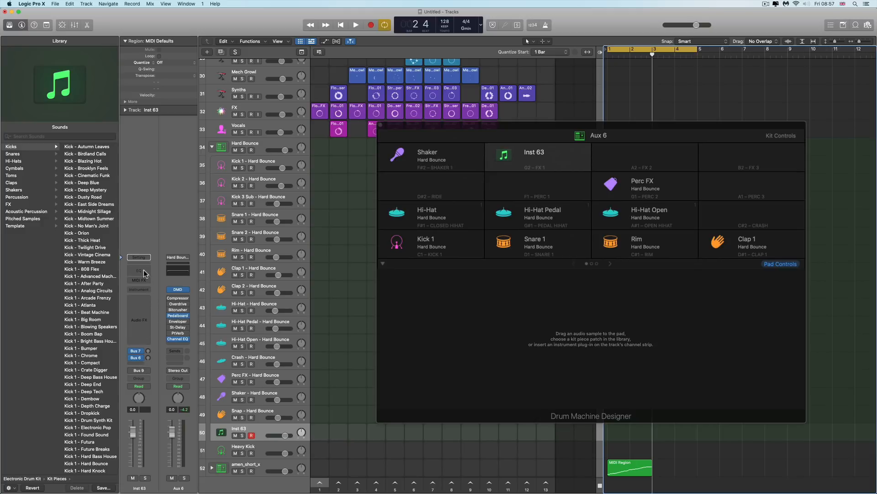
{"action": "mouse_move", "coordinate": [547, 164]}
{"action": "left_click", "coordinate": [147, 291]}
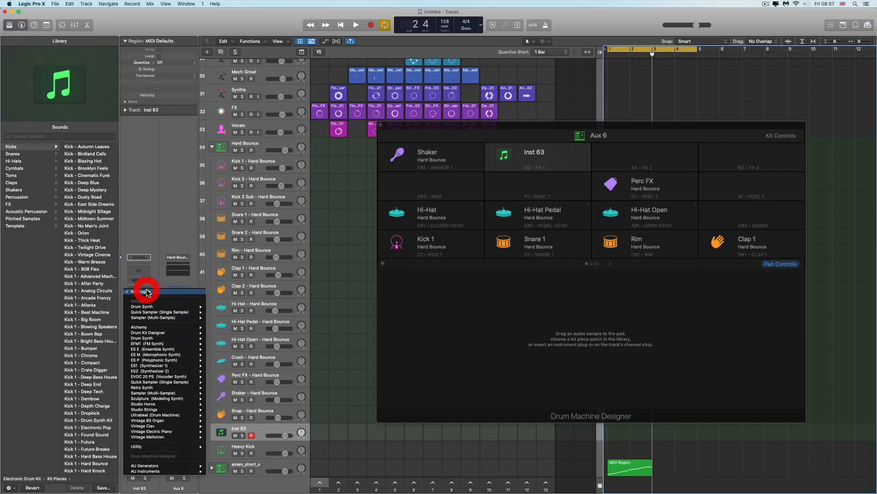
{"action": "mouse_move", "coordinate": [197, 307]}
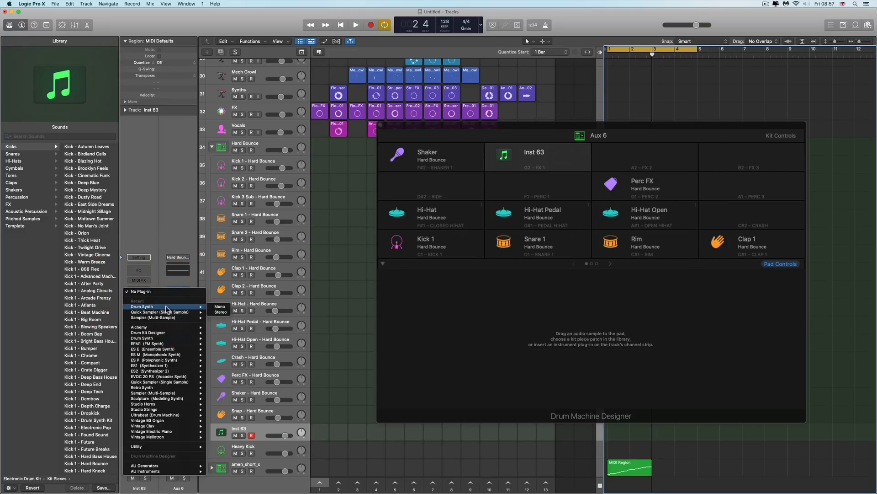
{"action": "left_click", "coordinate": [219, 307]}
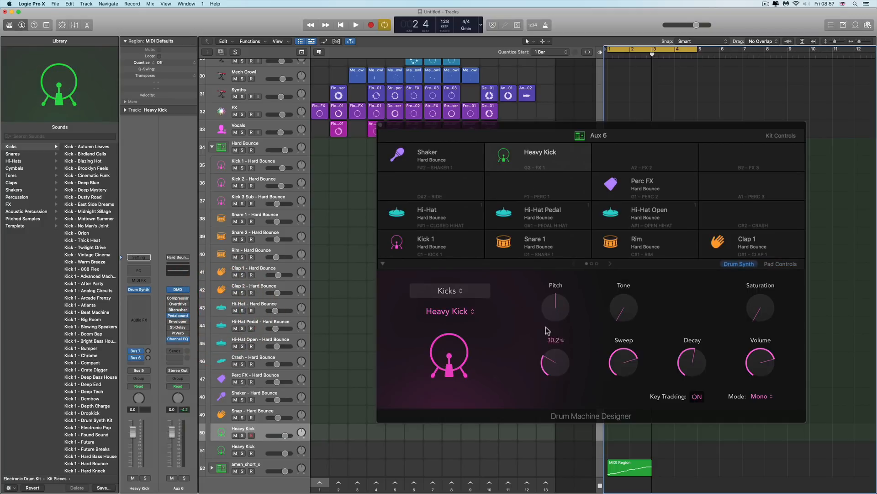
Audition the Hi-Hat pad and the new Heavy Kick pad
{"action": "left_click", "coordinate": [445, 214]}
{"action": "left_click", "coordinate": [446, 214]}
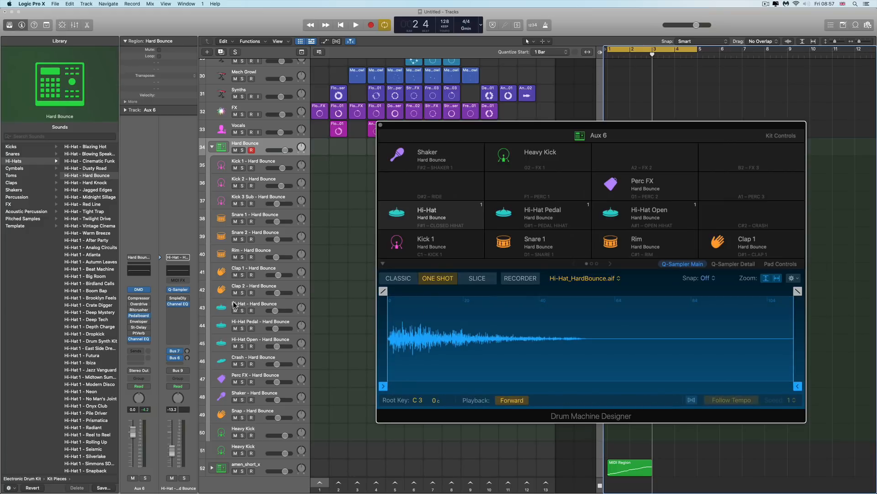
{"action": "left_click", "coordinate": [545, 151]}
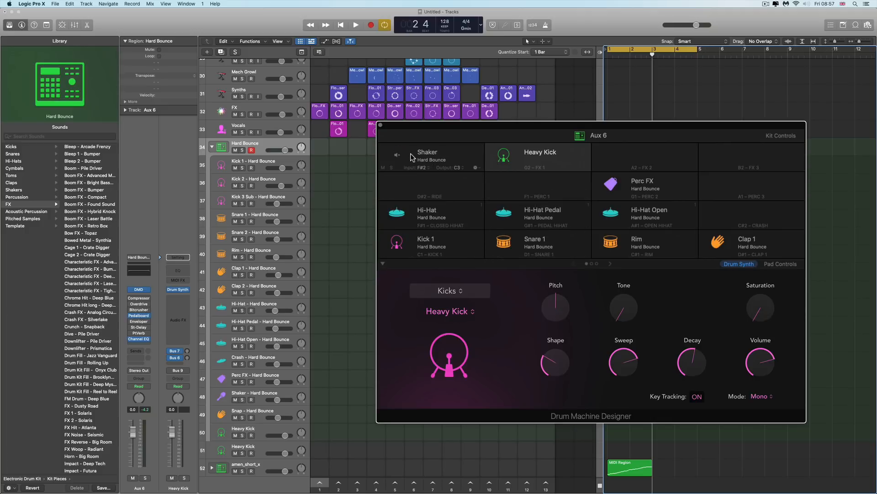
Close the Drum Machine Designer window and collapse the Hard Bounce track stack
{"action": "left_click_drag", "start_coordinate": [485, 121], "coordinate": [467, 136]}
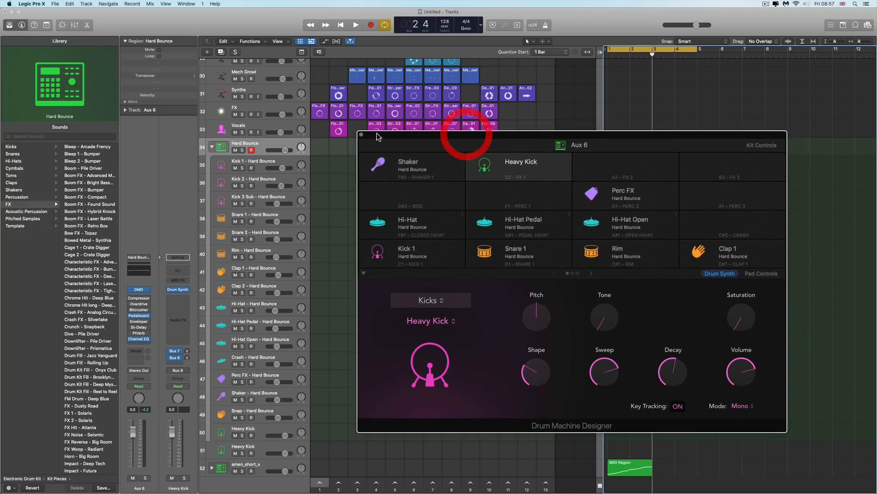
{"action": "left_click", "coordinate": [361, 135]}
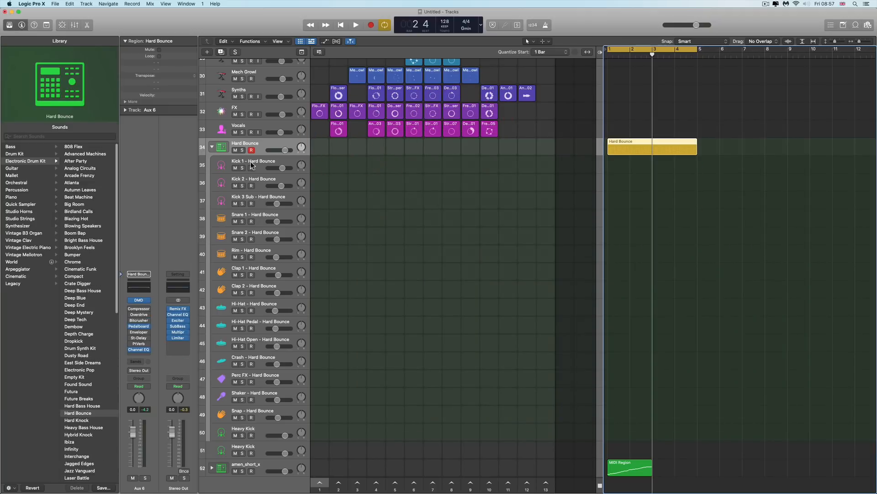
{"action": "left_click", "coordinate": [212, 147]}
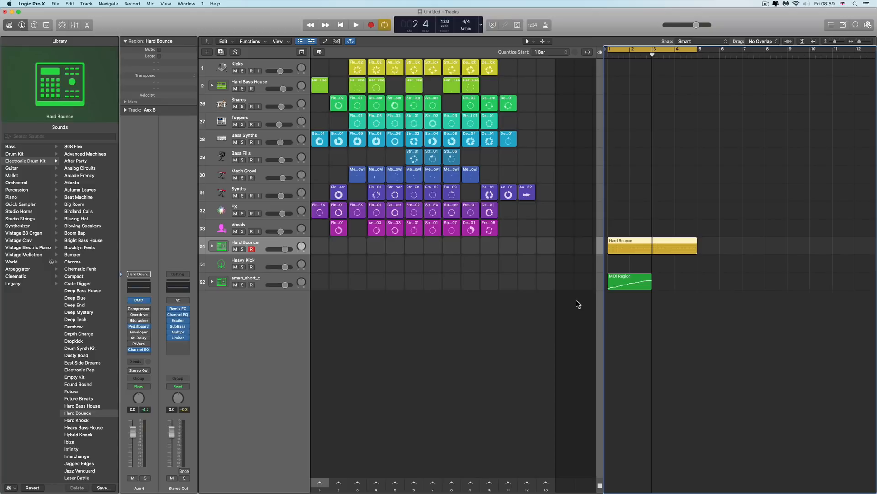
Open the Hard Bounce region in the Step Sequencer to inspect it, then close the editor
{"action": "left_click", "coordinate": [644, 243]}
{"action": "double_click", "coordinate": [644, 243]}
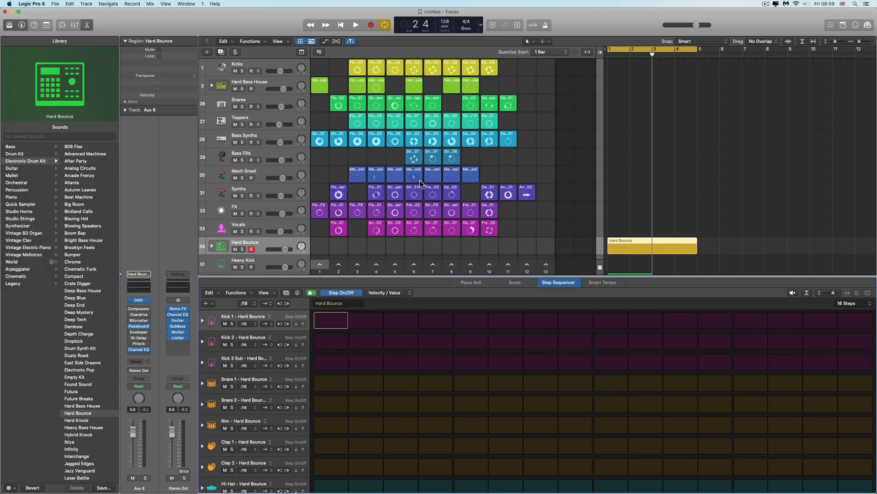
{"action": "left_click", "coordinate": [649, 240]}
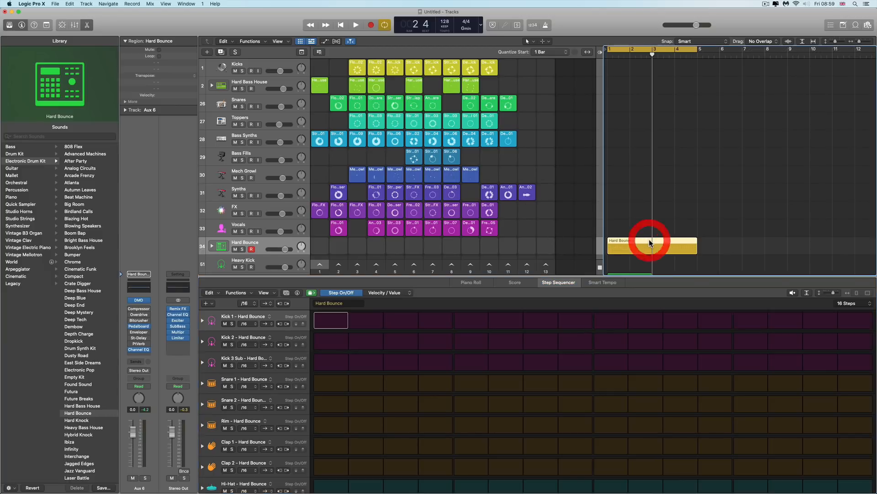
{"action": "scroll", "coordinate": [649, 242], "scroll_direction": "right", "scroll_amount": 1}
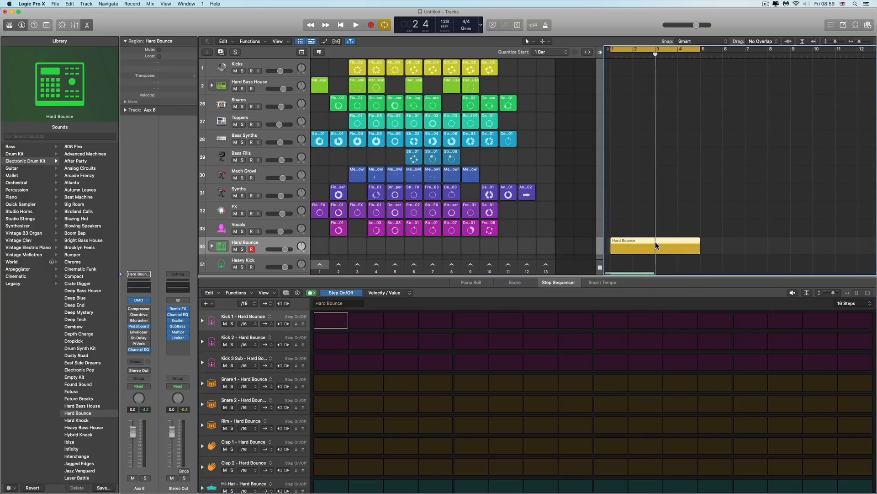
{"action": "left_click", "coordinate": [87, 25]}
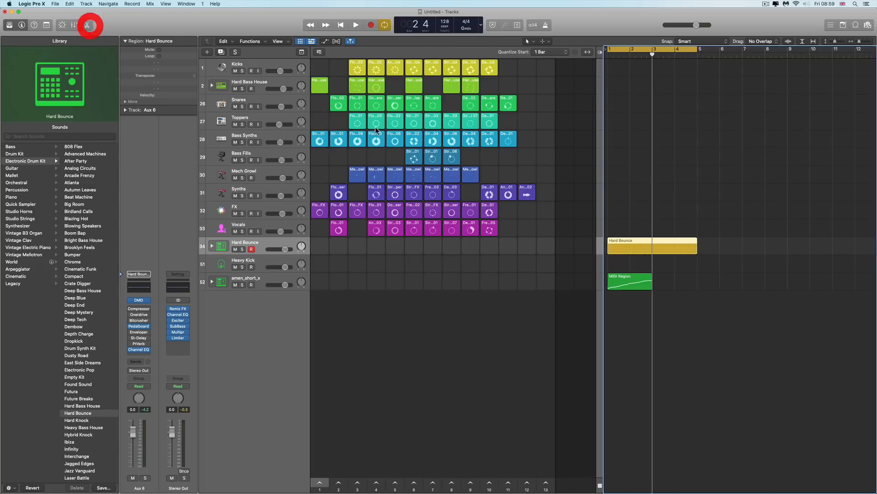
Delete the Hard Bounce region and draw a new one-bar region on the Hard Bounce track with the Pencil tool
{"action": "left_click", "coordinate": [637, 238]}
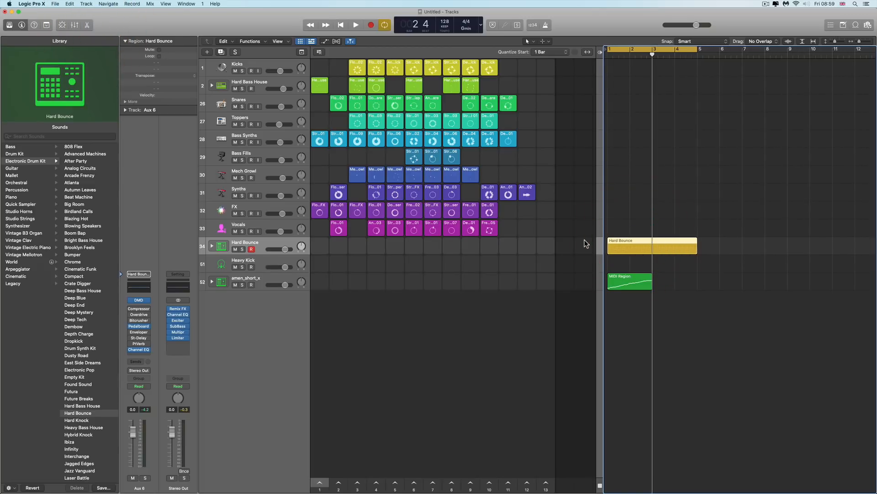
{"action": "key", "text": "Delete"}
{"action": "right_click", "coordinate": [639, 249]}
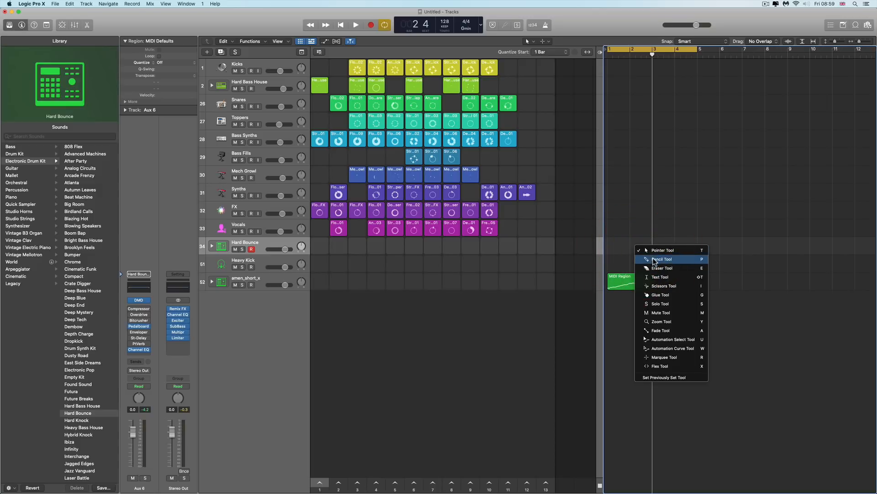
{"action": "left_click", "coordinate": [656, 260]}
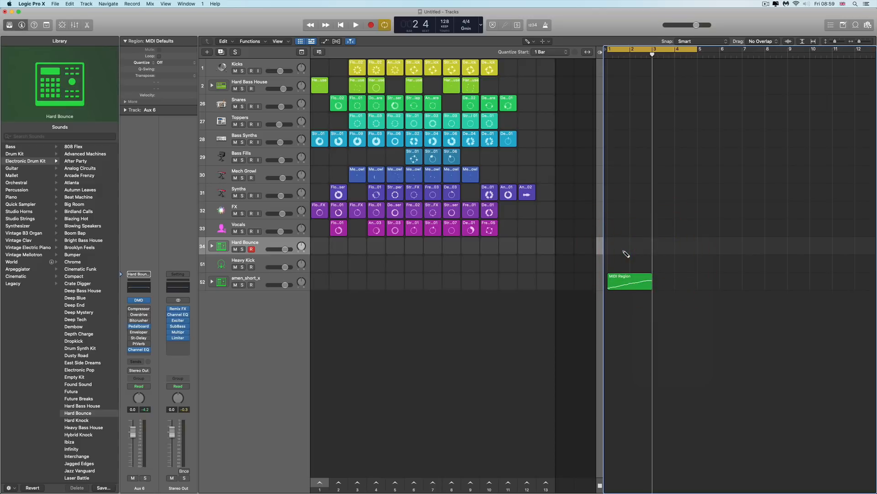
{"action": "left_click", "coordinate": [622, 251]}
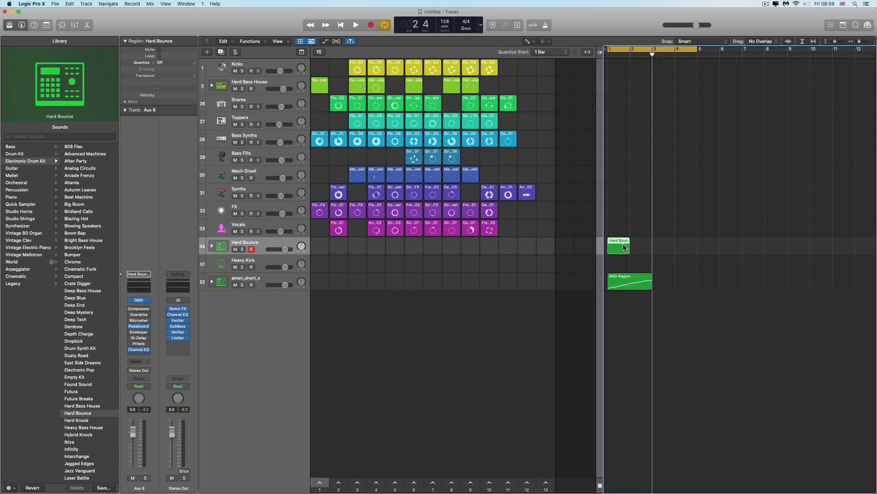
Open the Hard Bounce region in the Piano Roll, then close the editor again
{"action": "double_click", "coordinate": [625, 248]}
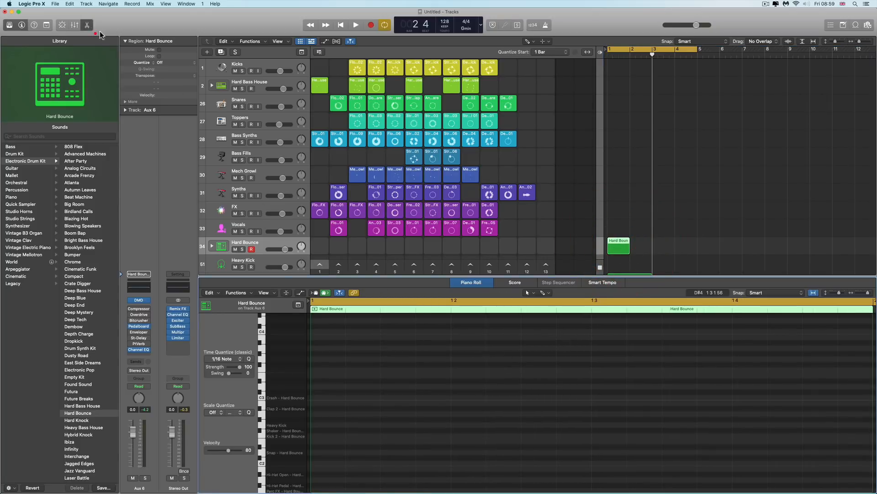
{"action": "left_click", "coordinate": [87, 25]}
Choose the Pencil tool and delete the Hard Bounce region from its track
{"action": "right_click", "coordinate": [616, 246]}
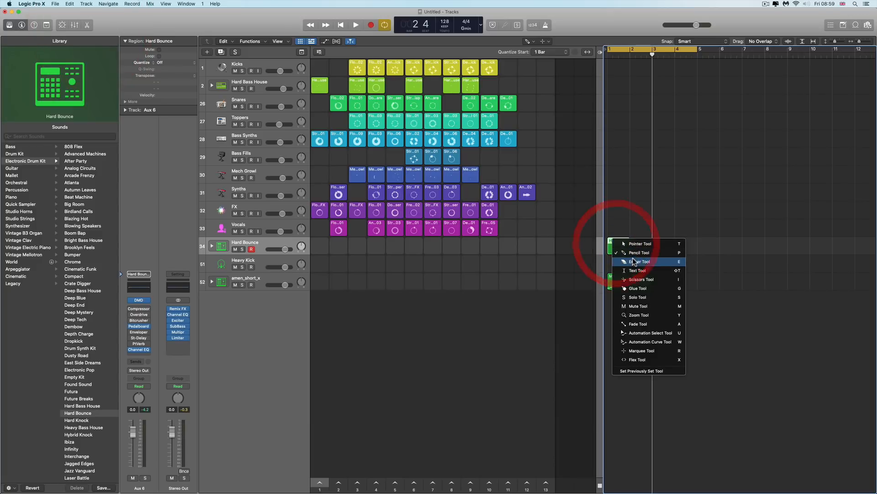
{"action": "left_click", "coordinate": [639, 253]}
{"action": "key", "text": "Delete"}
{"action": "left_click", "coordinate": [622, 249]}
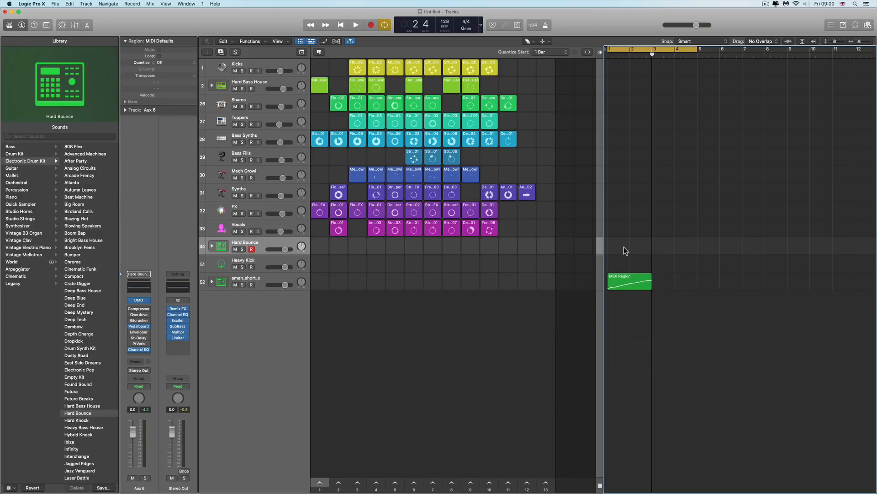
Create a new pattern region on the Hard Bounce track starting at bar 3
{"action": "left_click", "coordinate": [660, 247]}
{"action": "right_click", "coordinate": [664, 245]}
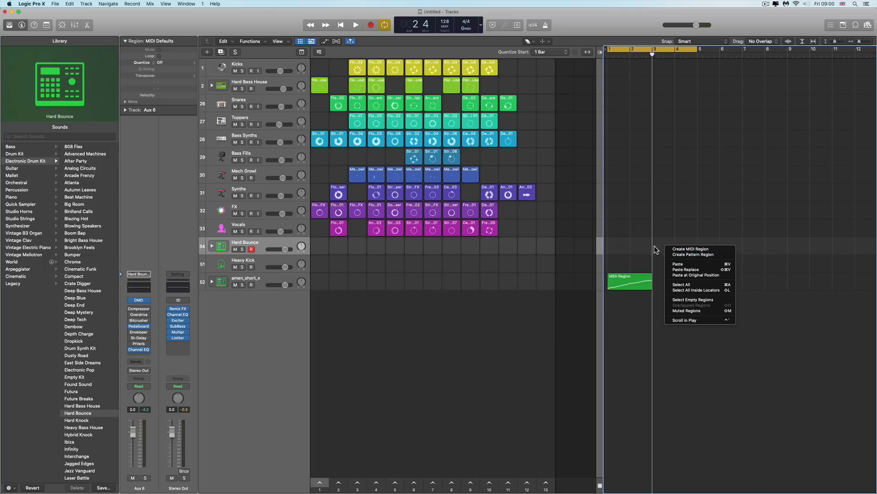
{"action": "left_click", "coordinate": [690, 254]}
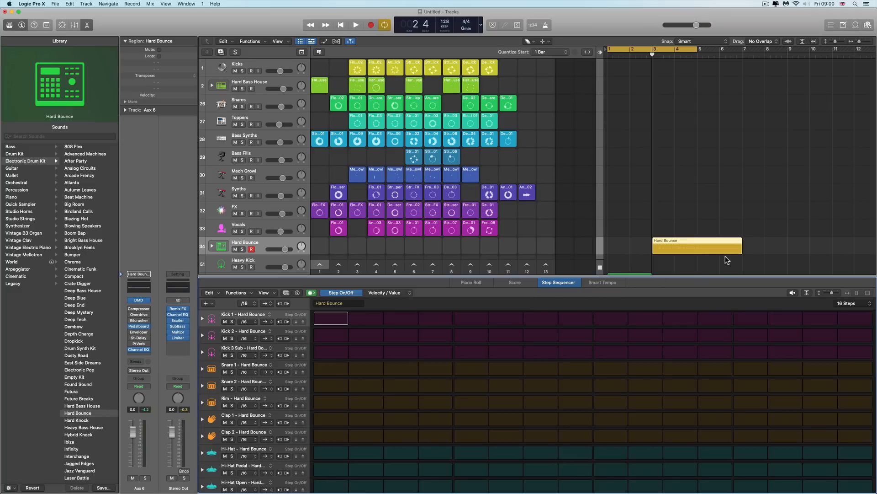
{"action": "right_click", "coordinate": [763, 247]}
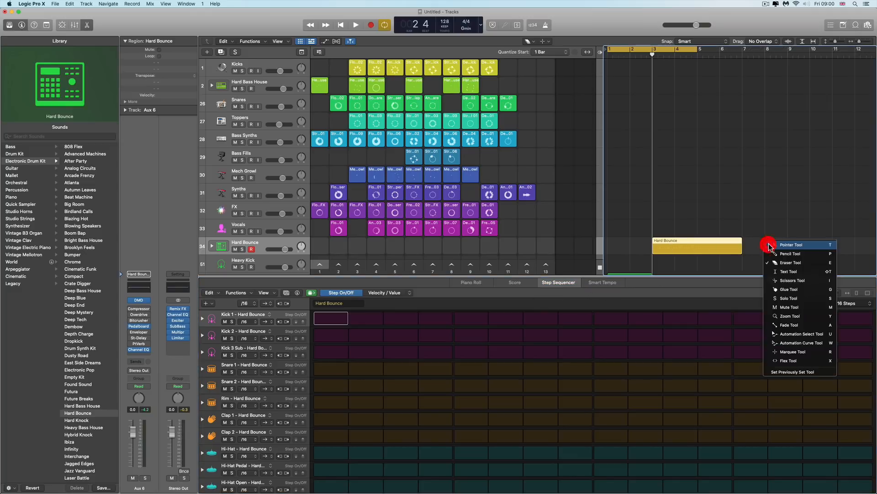
{"action": "key", "text": "Escape"}
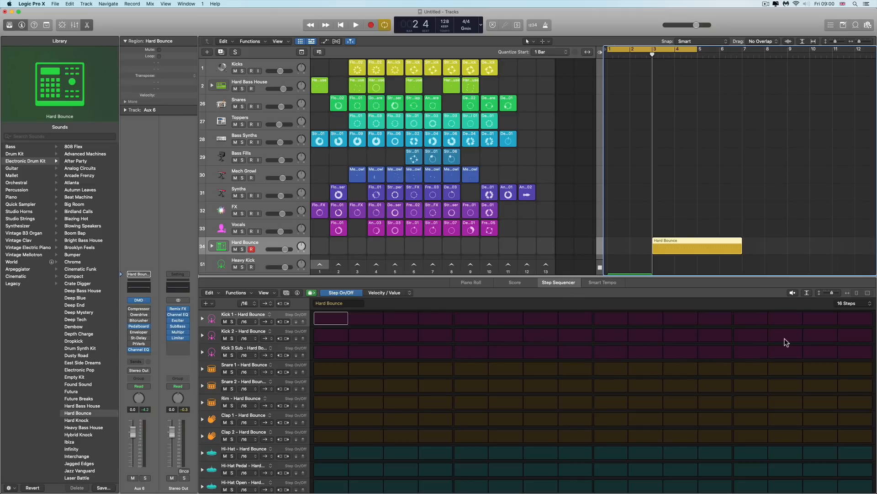
{"action": "left_click", "coordinate": [865, 305]}
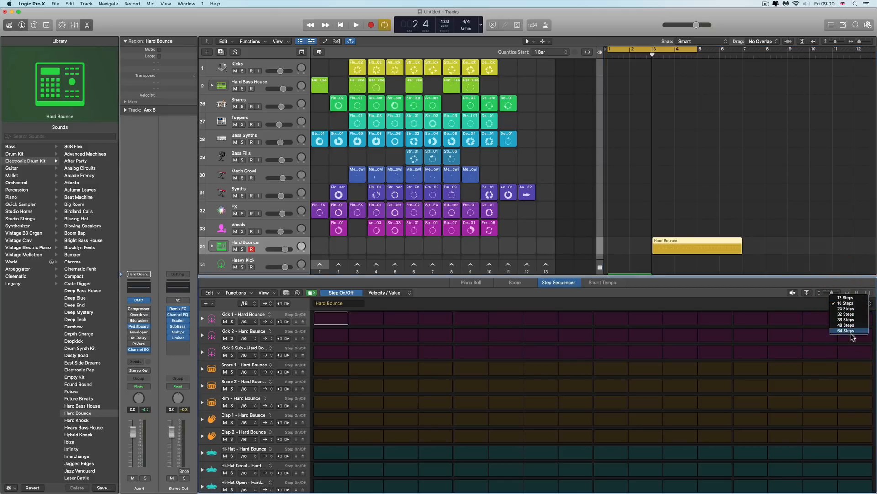
{"action": "left_click", "coordinate": [846, 303]}
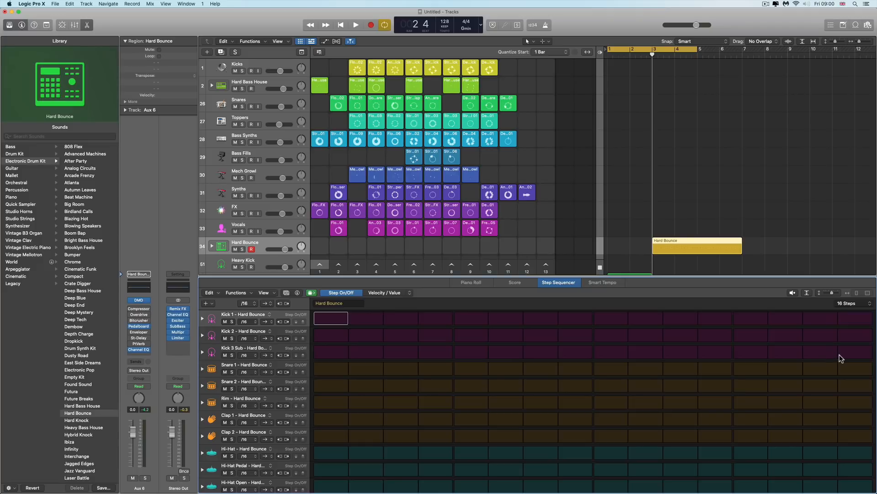
Adjust the Step Sequencer's row height and enlarge the editor area above the drum rows
{"action": "left_click", "coordinate": [807, 293]}
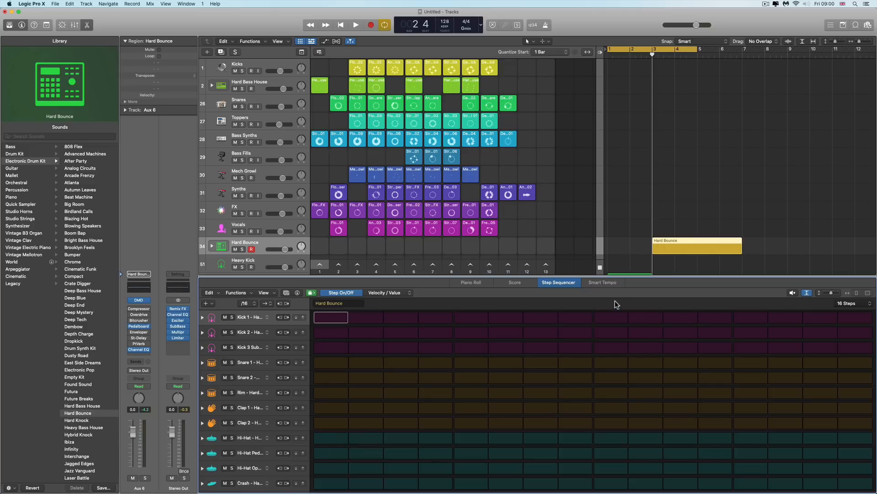
{"action": "left_click_drag", "start_coordinate": [602, 255], "coordinate": [603, 62]}
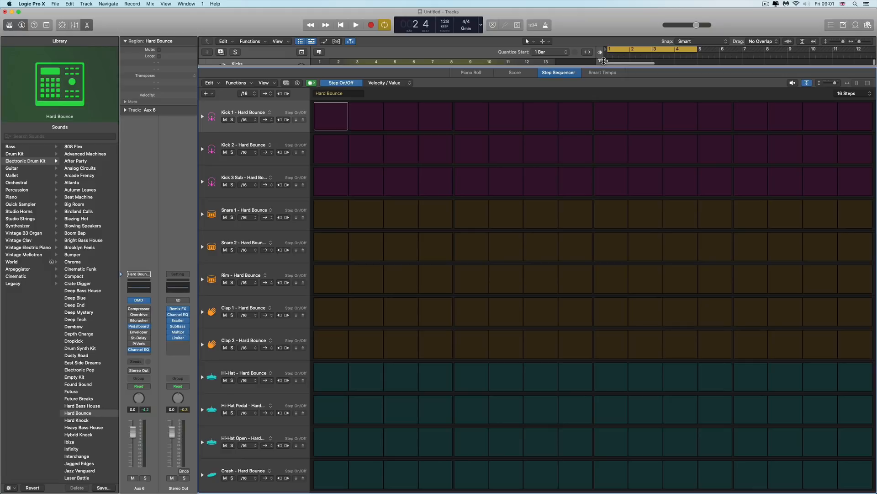
{"action": "left_click_drag", "start_coordinate": [604, 69], "coordinate": [608, 274]}
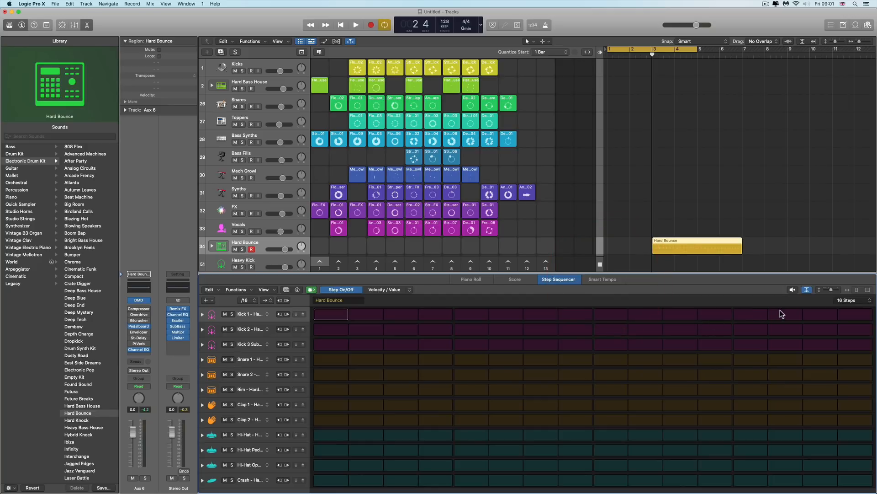
{"action": "left_click", "coordinate": [808, 290]}
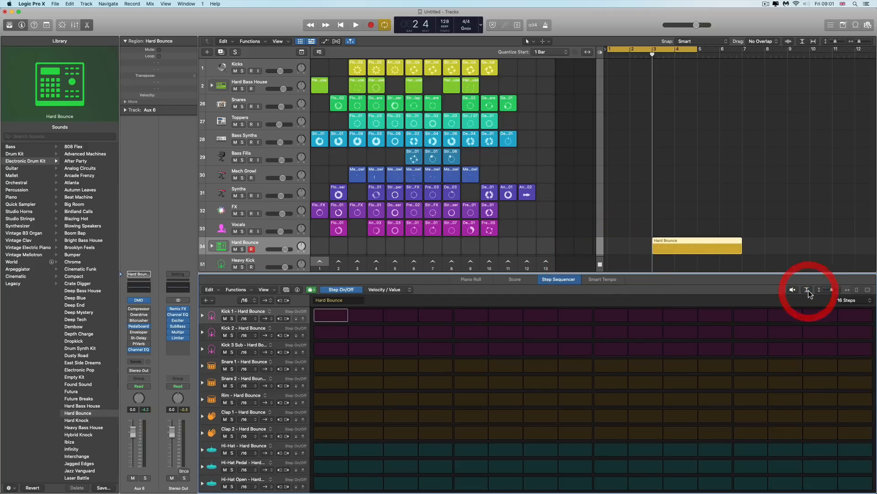
{"action": "left_click_drag", "start_coordinate": [832, 290], "coordinate": [834, 289]}
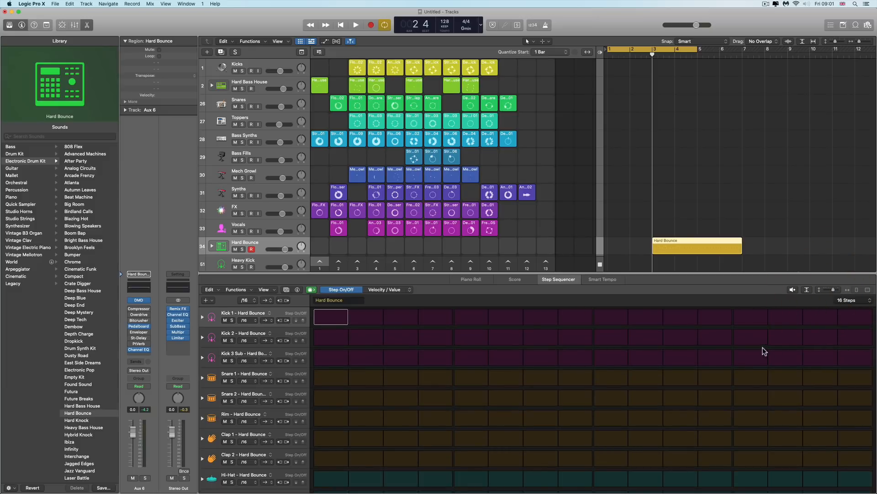
{"action": "left_click_drag", "start_coordinate": [690, 277], "coordinate": [688, 238]}
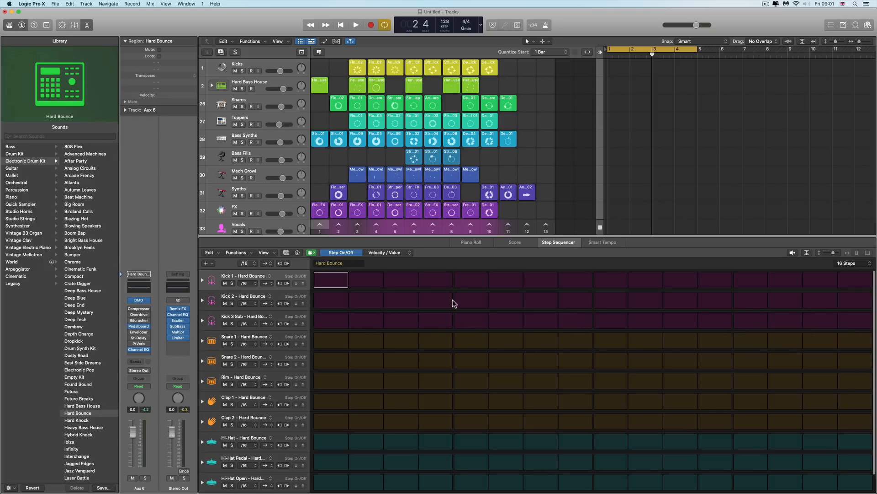
Set the pattern length to 32 steps and switch between its pages
{"action": "left_click", "coordinate": [868, 264]}
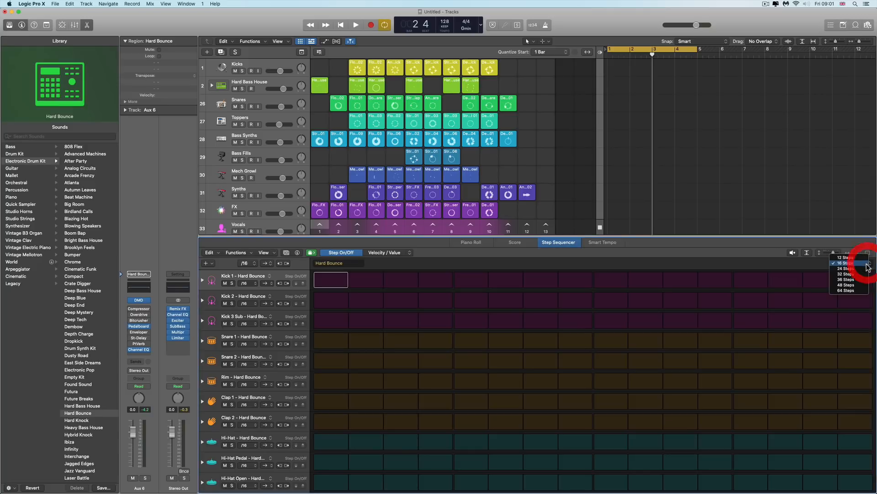
{"action": "left_click", "coordinate": [846, 274]}
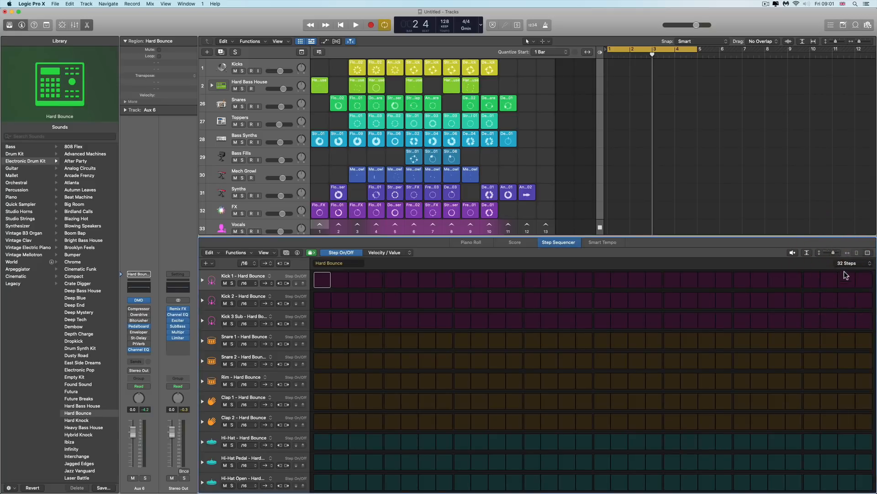
{"action": "left_click", "coordinate": [869, 253]}
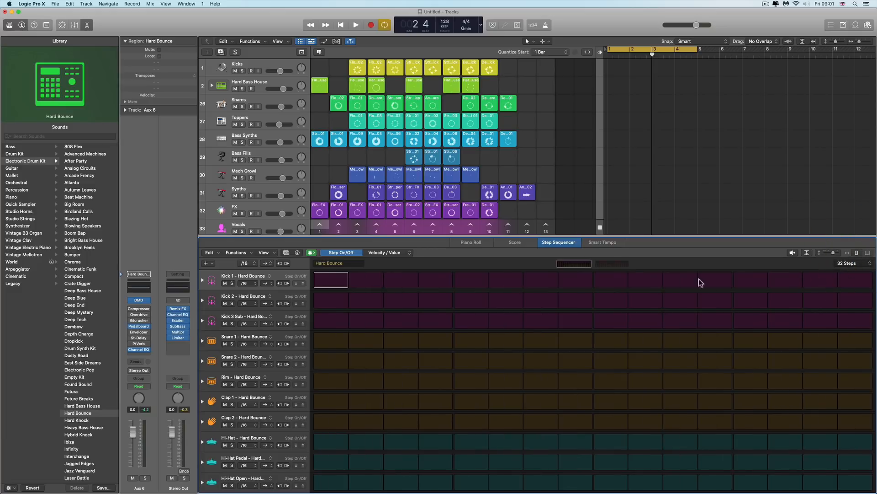
{"action": "left_click", "coordinate": [574, 264]}
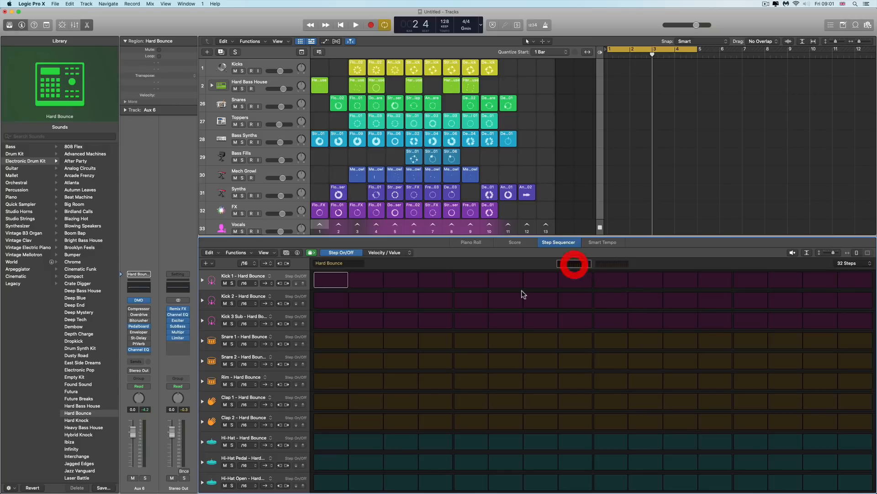
{"action": "left_click", "coordinate": [622, 264]}
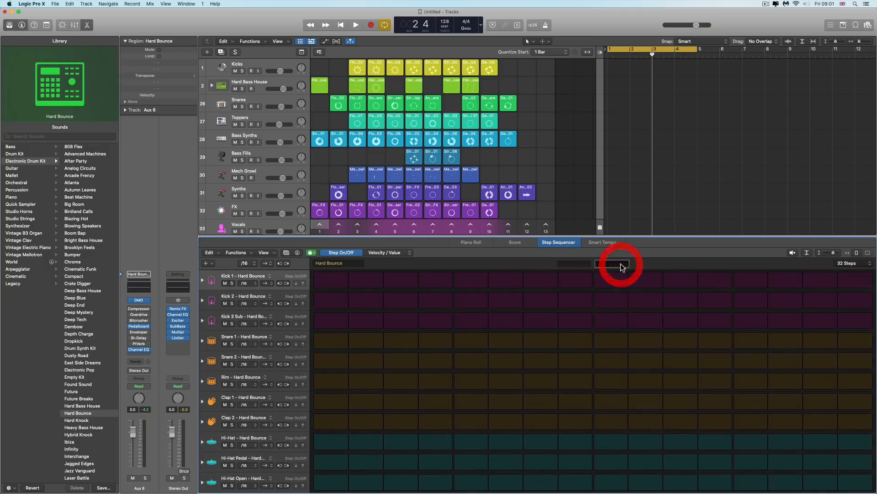
Try a 64-step pattern length with paged and full-width views, then return the pattern to 16 steps
{"action": "left_click", "coordinate": [869, 268]}
{"action": "left_click", "coordinate": [854, 280]}
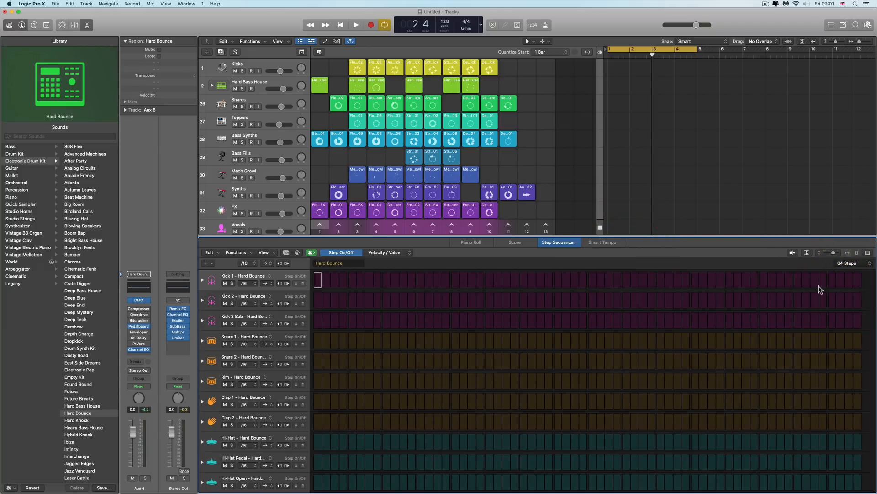
{"action": "left_click", "coordinate": [869, 253]}
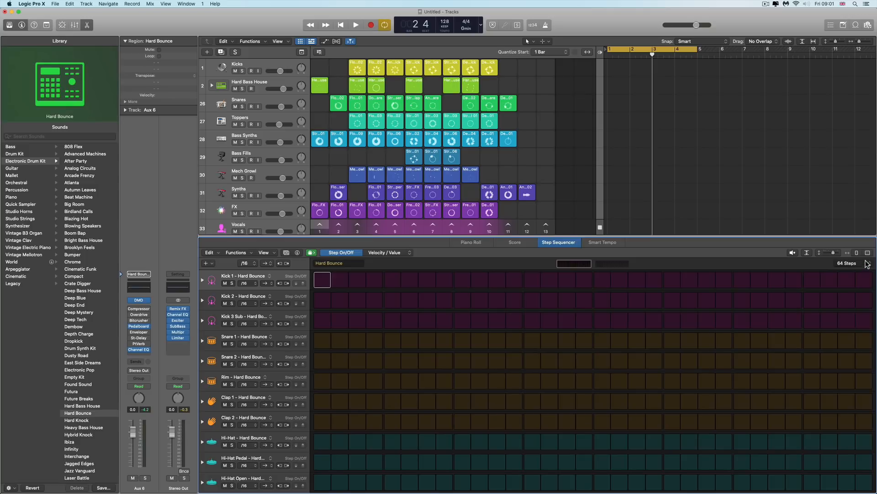
{"action": "left_click", "coordinate": [868, 253]}
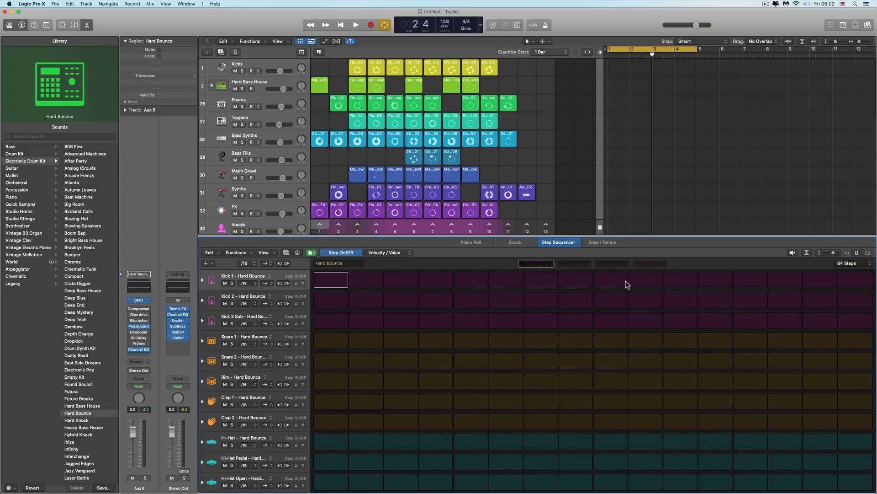
{"action": "left_click", "coordinate": [580, 265]}
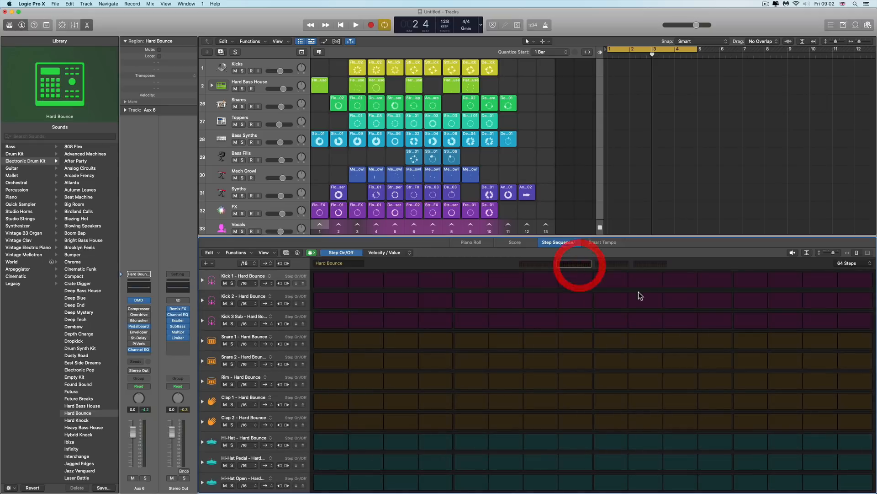
{"action": "left_click", "coordinate": [613, 264]}
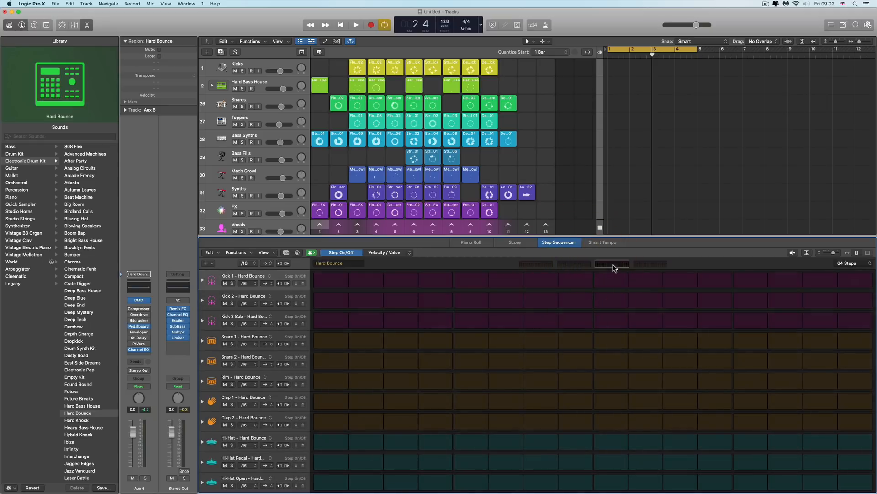
{"action": "left_click", "coordinate": [651, 265]}
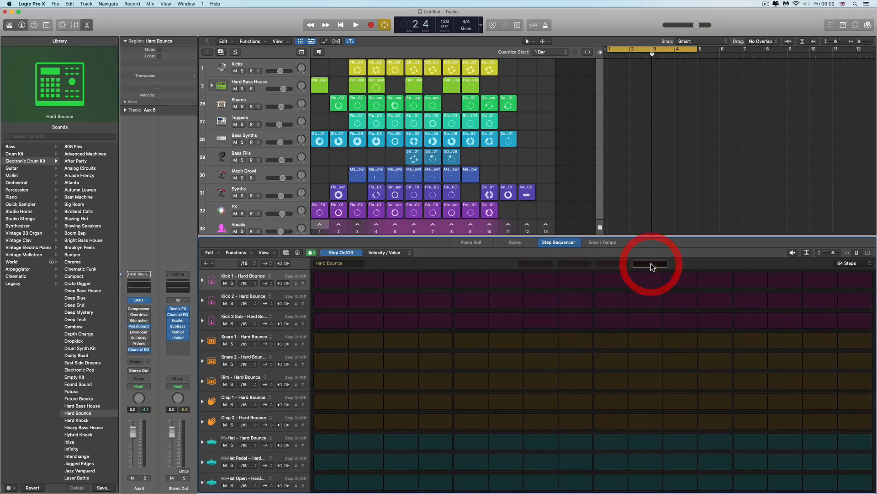
{"action": "left_click", "coordinate": [857, 253]}
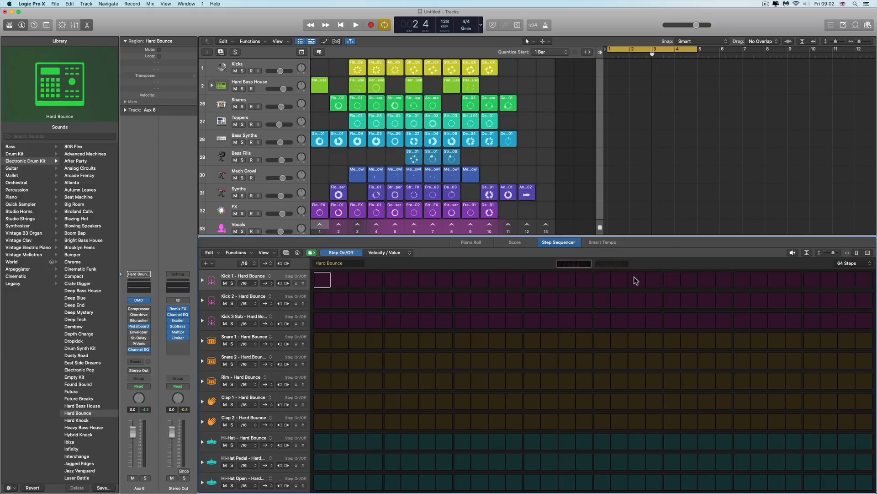
{"action": "left_click", "coordinate": [612, 265]}
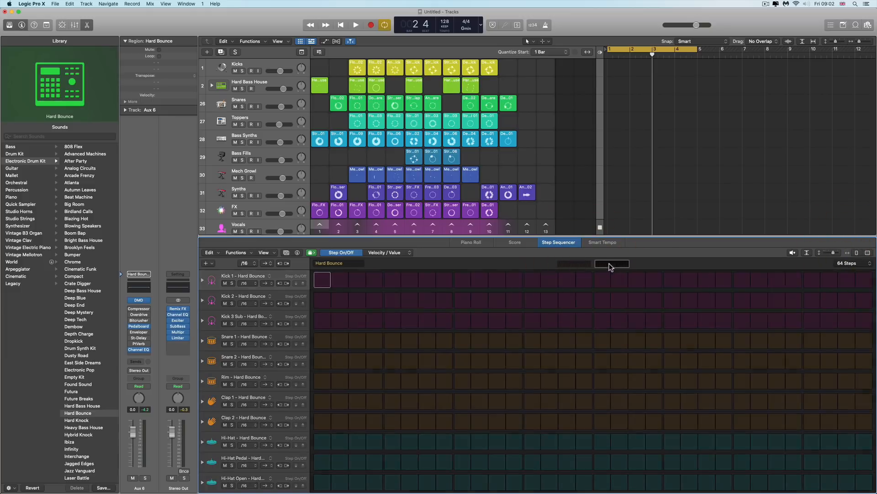
{"action": "left_click", "coordinate": [857, 253]}
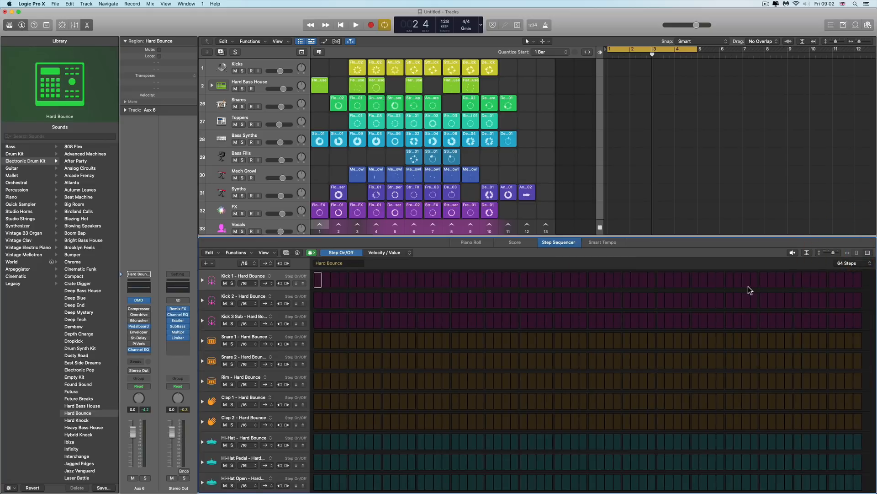
{"action": "left_click", "coordinate": [869, 263]}
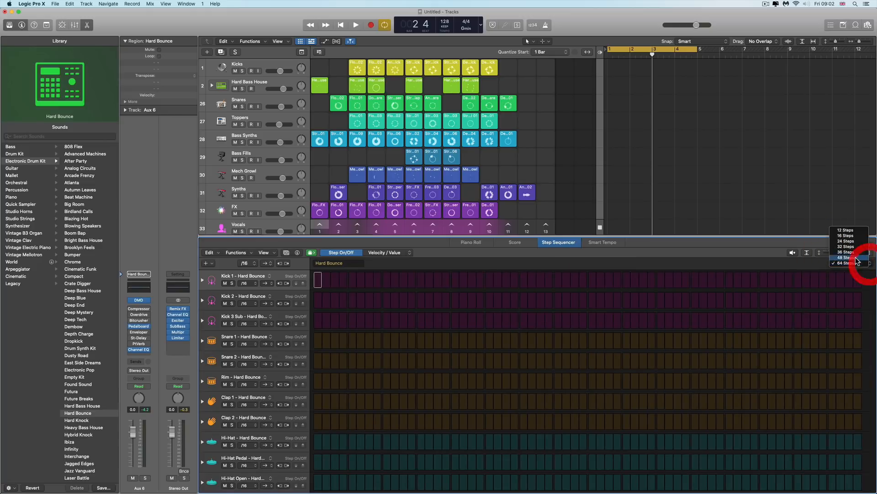
{"action": "left_click", "coordinate": [845, 235]}
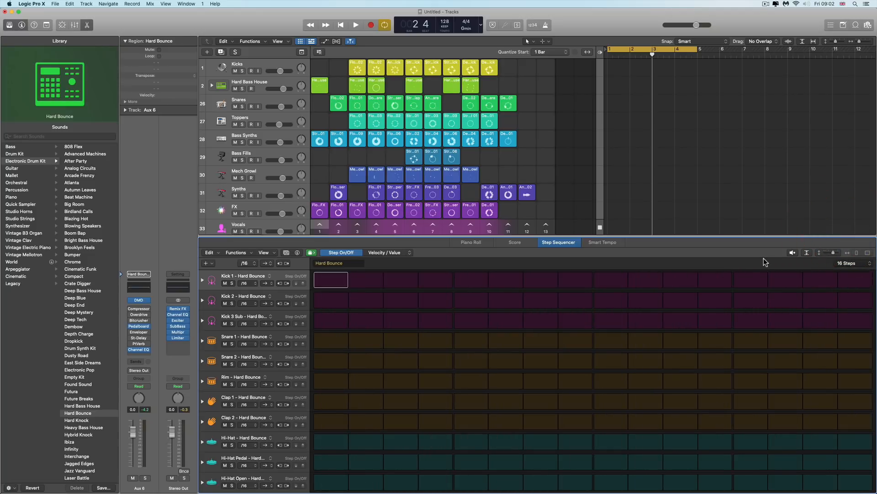
Toggle the Step Sequencer's pattern preview on and off, then select the pattern region and start playback
{"action": "left_click", "coordinate": [793, 253]}
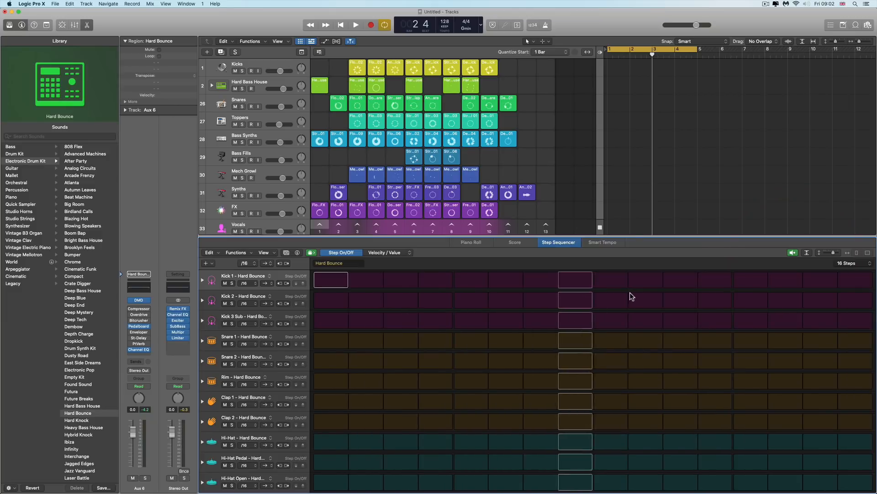
{"action": "scroll", "coordinate": [699, 165], "scroll_direction": "down", "scroll_amount": 5}
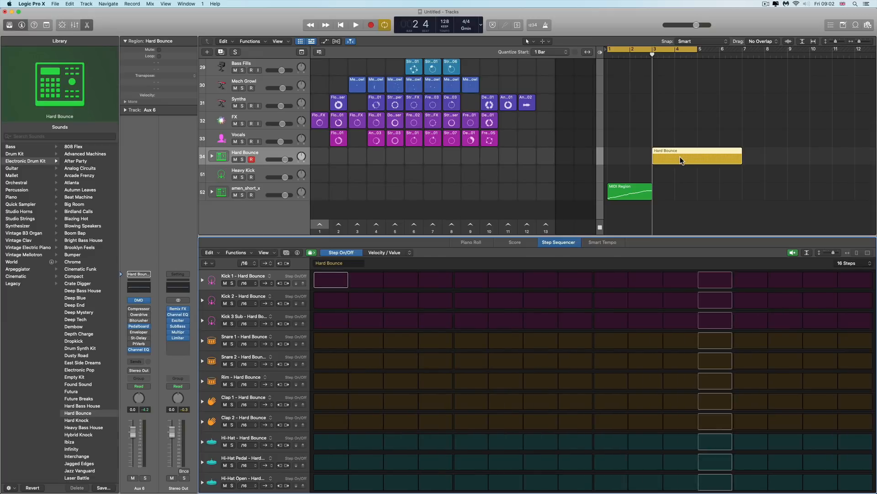
{"action": "left_click", "coordinate": [793, 253]}
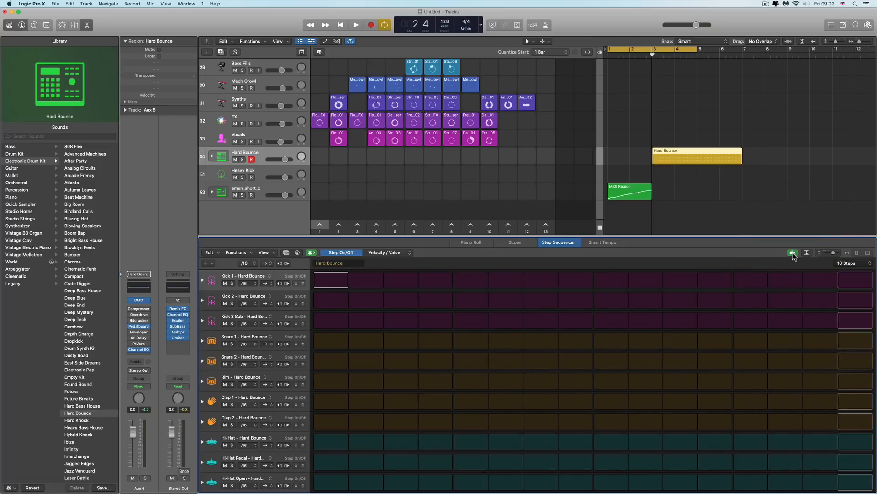
{"action": "left_click", "coordinate": [793, 253]}
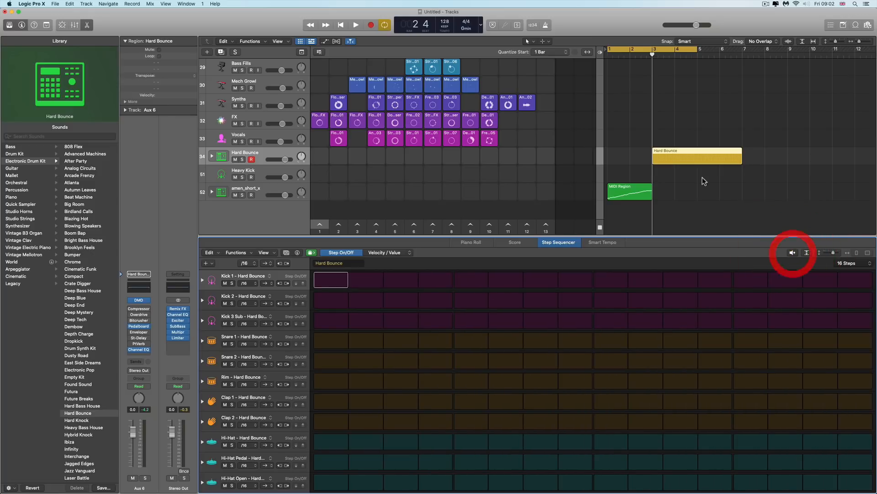
{"action": "left_click", "coordinate": [682, 153]}
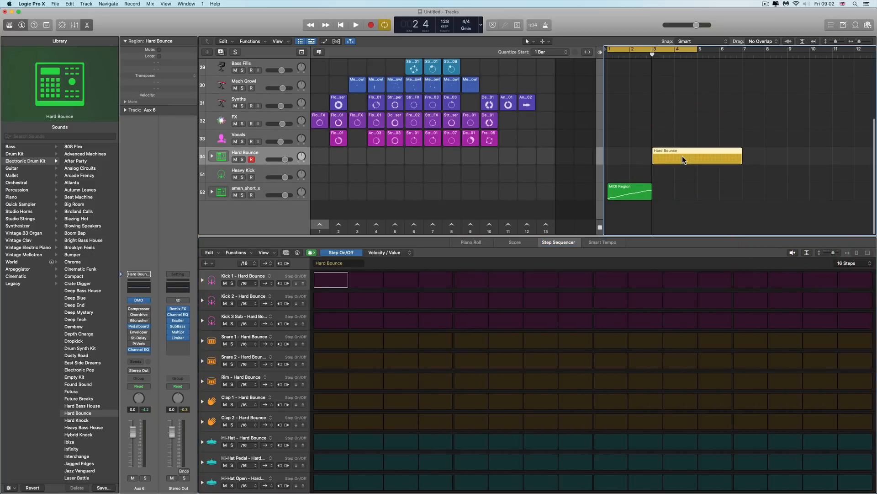
{"action": "key", "text": "space"}
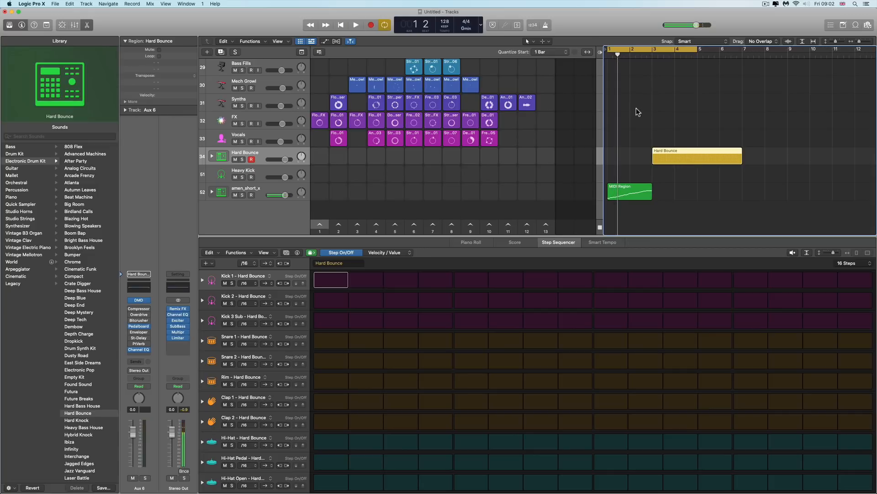
Move the cycle range over the Hard Bounce region and start playback, toggling the pattern preview on and off
{"action": "left_click_drag", "start_coordinate": [626, 50], "coordinate": [678, 82]}
{"action": "key", "text": "space"}
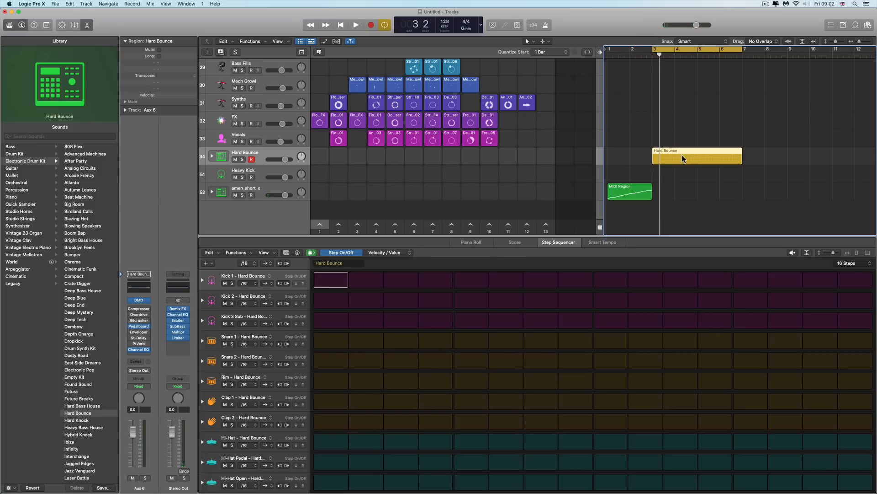
{"action": "left_click", "coordinate": [793, 252]}
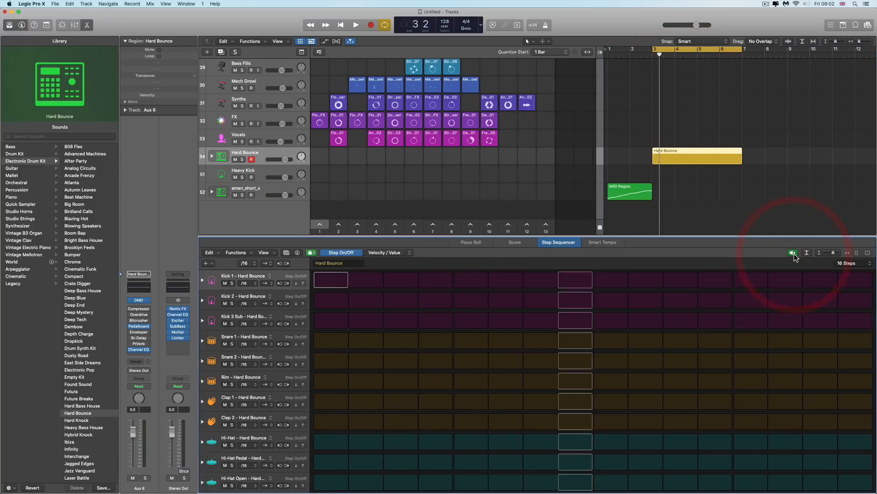
{"action": "left_click", "coordinate": [793, 253]}
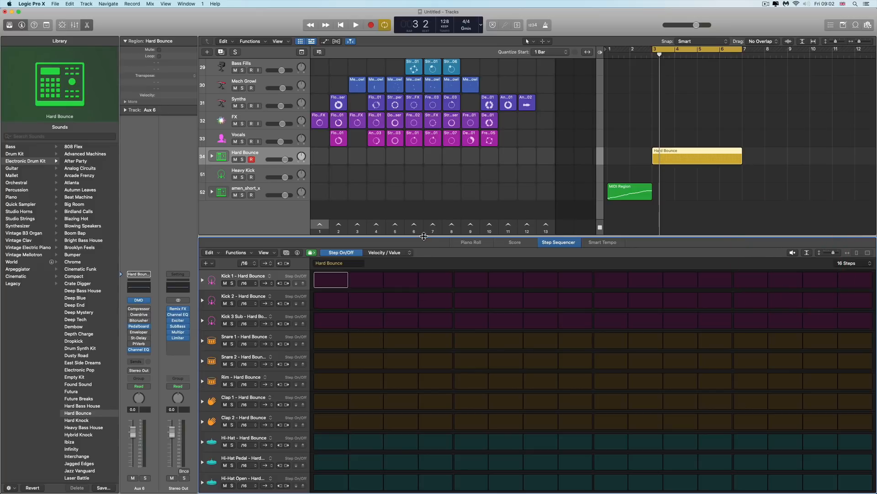
Enlarge the Step Sequencer slightly and browse the pattern browser's Patterns categories Drums, Bass, Melodic and the User folder
{"action": "left_click_drag", "start_coordinate": [423, 235], "coordinate": [424, 221]}
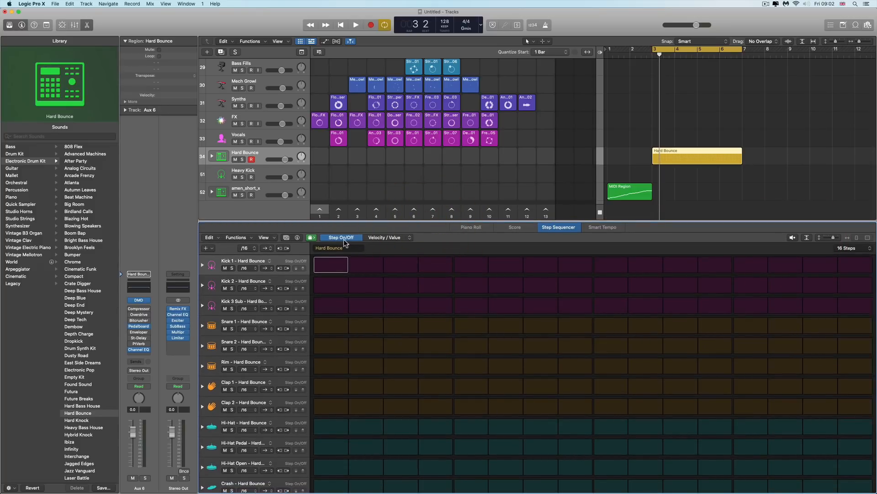
{"action": "left_click", "coordinate": [286, 238]}
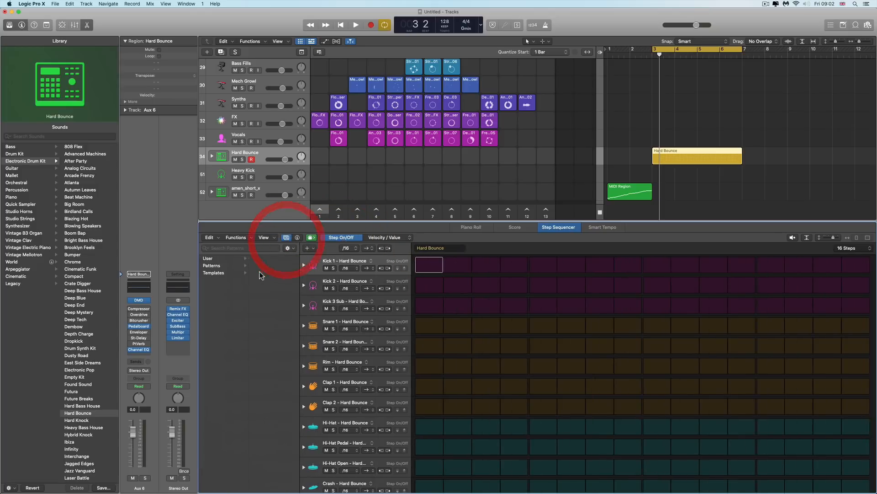
{"action": "left_click", "coordinate": [222, 266]}
{"action": "left_click", "coordinate": [222, 266]}
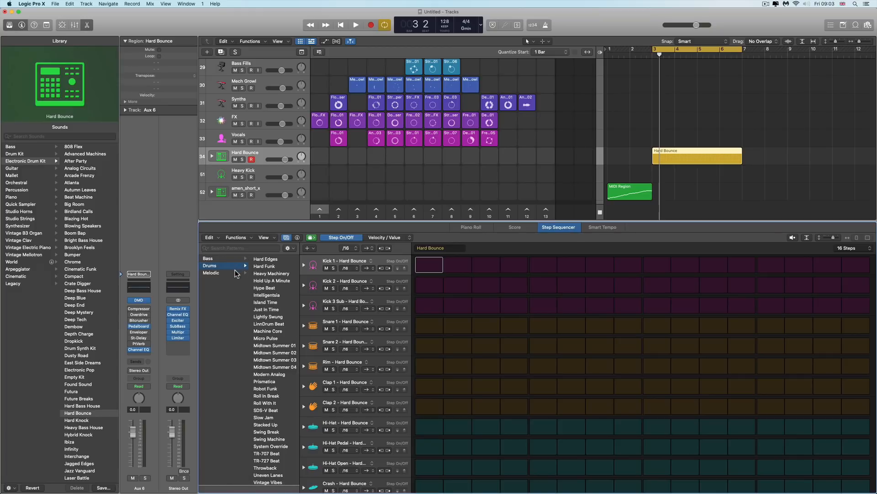
{"action": "left_click", "coordinate": [239, 259]}
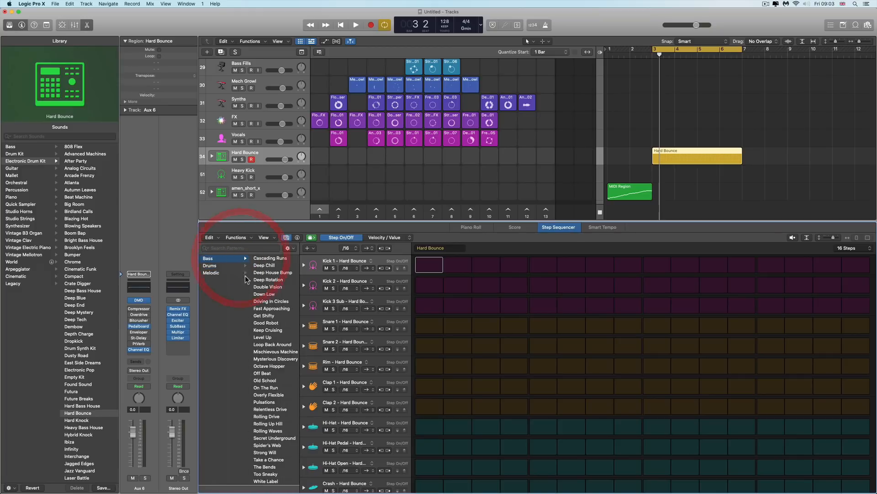
{"action": "left_click", "coordinate": [229, 273]}
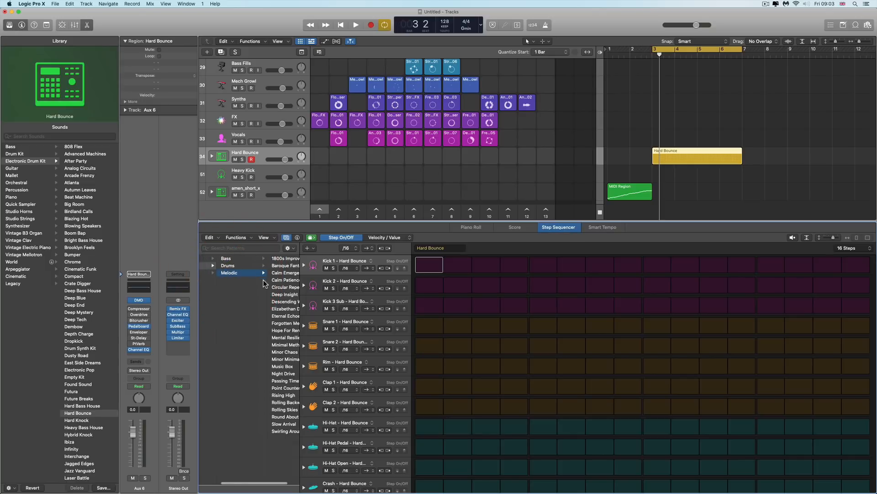
{"action": "scroll", "coordinate": [252, 283], "scroll_direction": "left", "scroll_amount": 3}
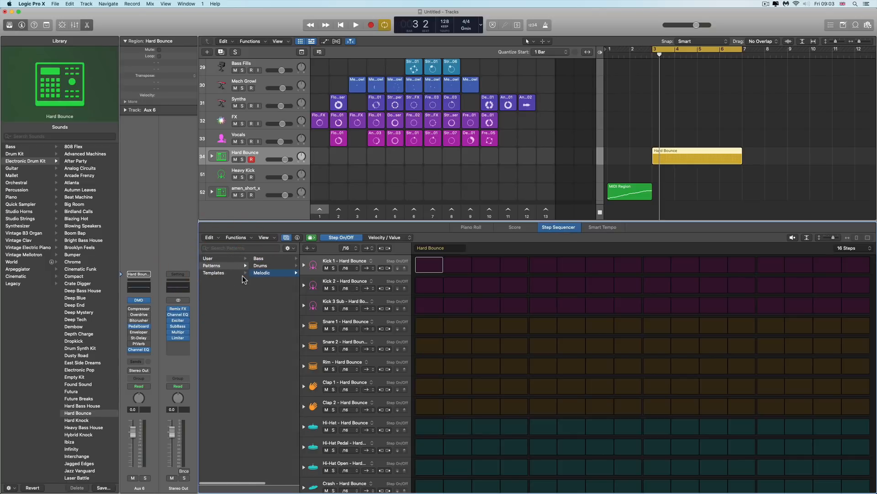
{"action": "left_click", "coordinate": [218, 259]}
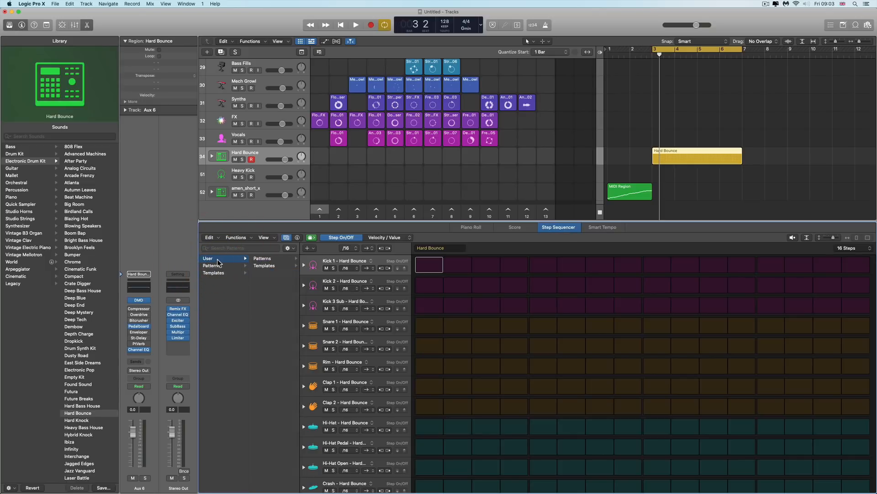
{"action": "left_click", "coordinate": [286, 237]}
Open the Step Sequencer inspector and review its Pattern, Row and Step settings before closing it
{"action": "left_click", "coordinate": [297, 238]}
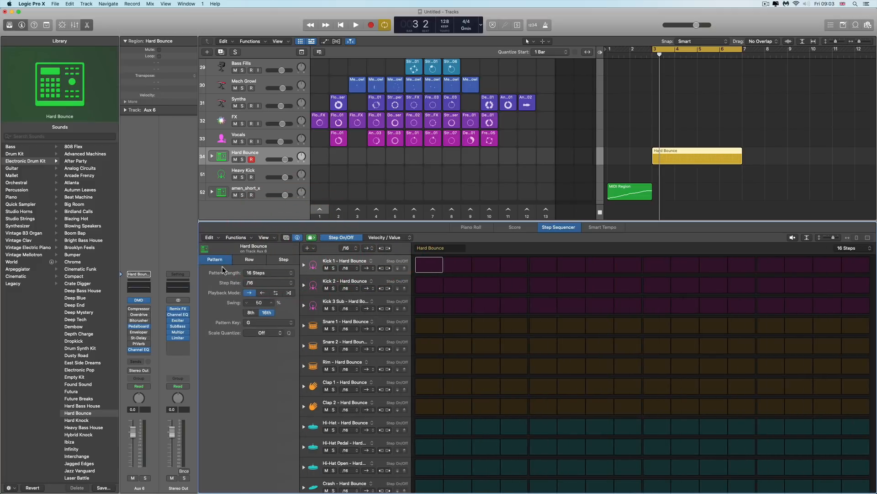
{"action": "left_click", "coordinate": [252, 262]}
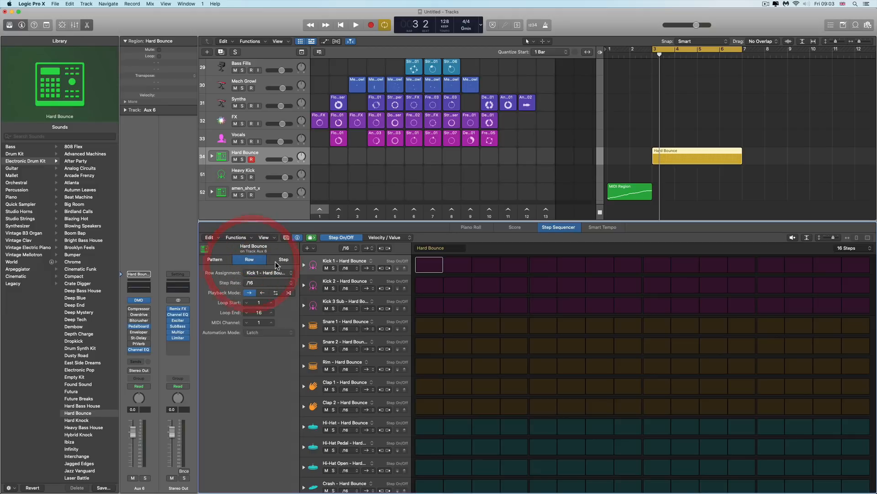
{"action": "left_click", "coordinate": [283, 259]}
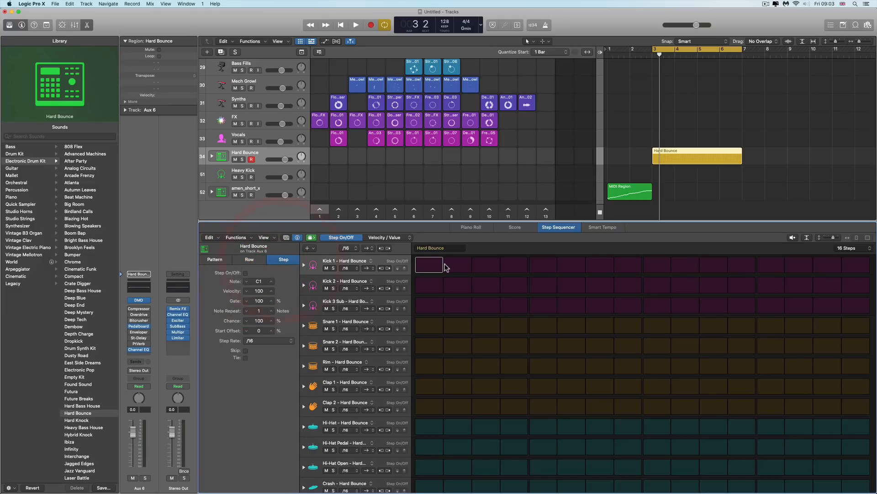
{"action": "left_click", "coordinate": [297, 238]}
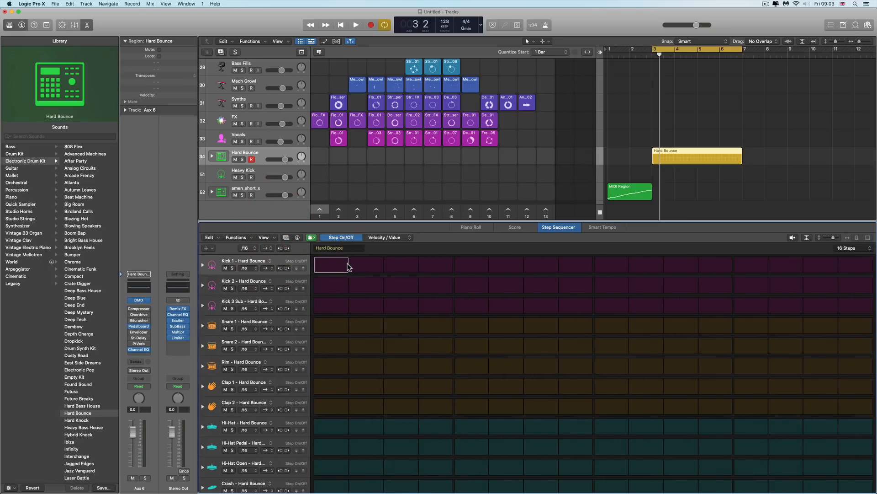
In Step On/Off mode, turn on Kick 1 steps 1, 5, 9 and 13
{"action": "left_click", "coordinate": [341, 237]}
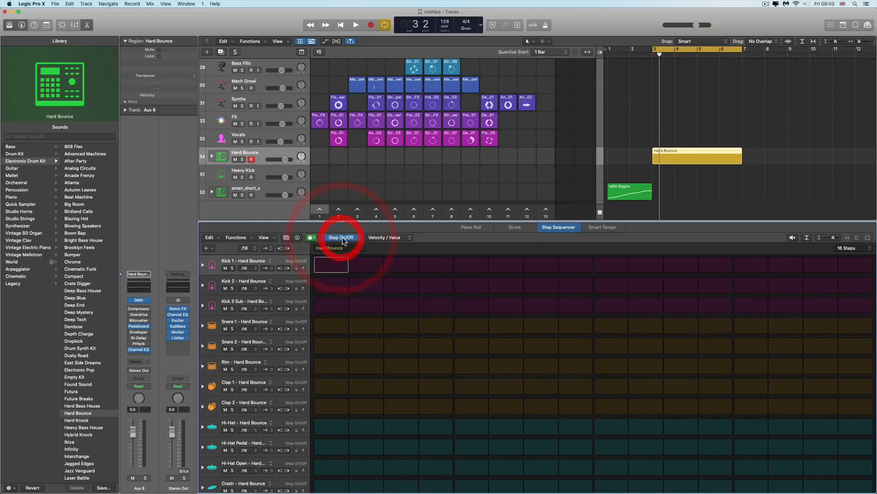
{"action": "left_click", "coordinate": [338, 266]}
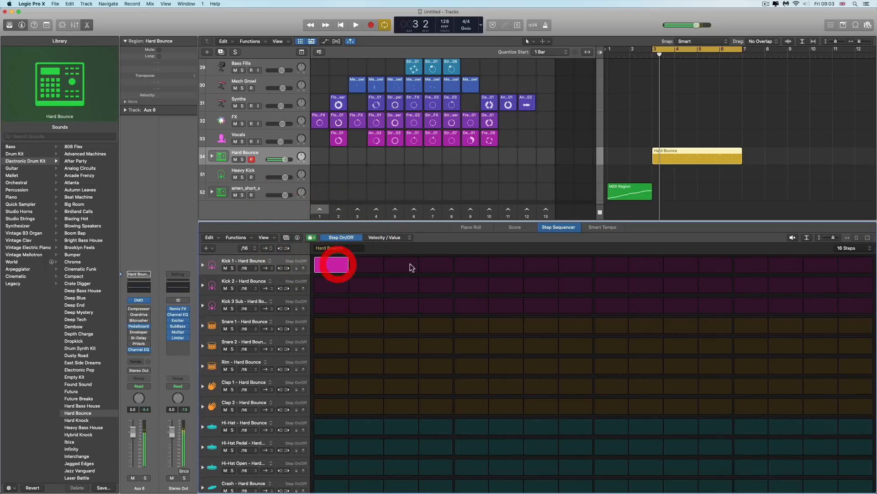
{"action": "left_click", "coordinate": [480, 263]}
{"action": "left_click", "coordinate": [610, 264]}
{"action": "left_click", "coordinate": [741, 267]}
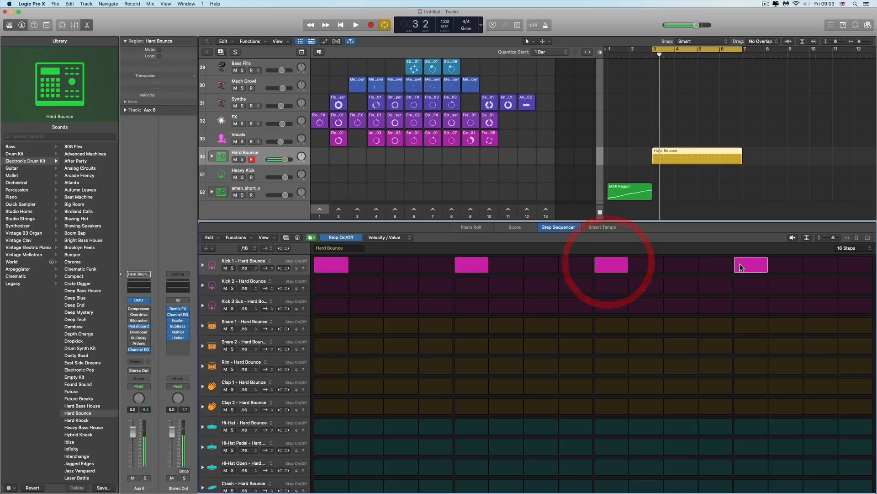
Turn on pattern preview, remove the kick hits on steps 5 and 9, and add Snare 2 and Clap 1 on step 9
{"action": "left_click", "coordinate": [792, 237]}
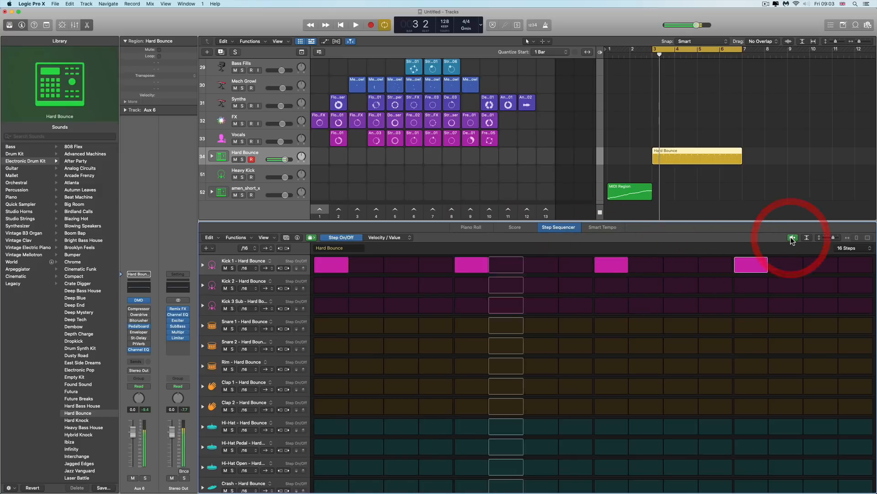
{"action": "left_click", "coordinate": [486, 264]}
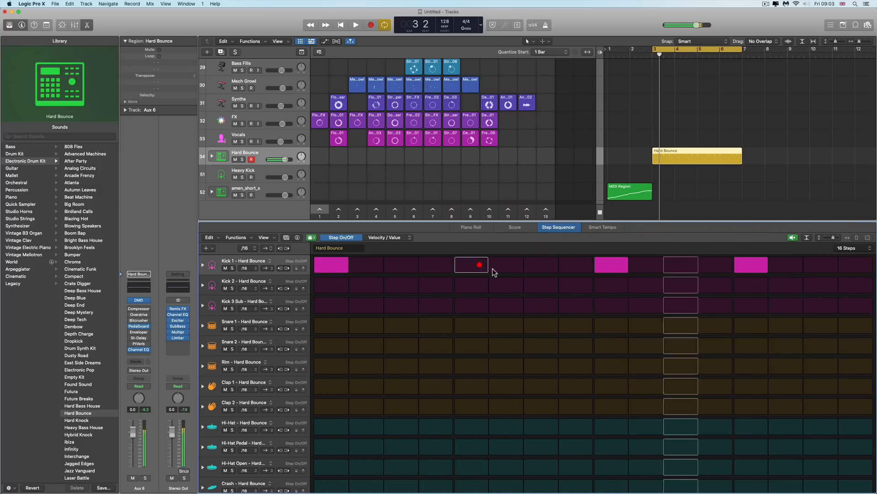
{"action": "left_click", "coordinate": [610, 324]}
{"action": "left_click", "coordinate": [611, 265]}
{"action": "left_click", "coordinate": [612, 348]}
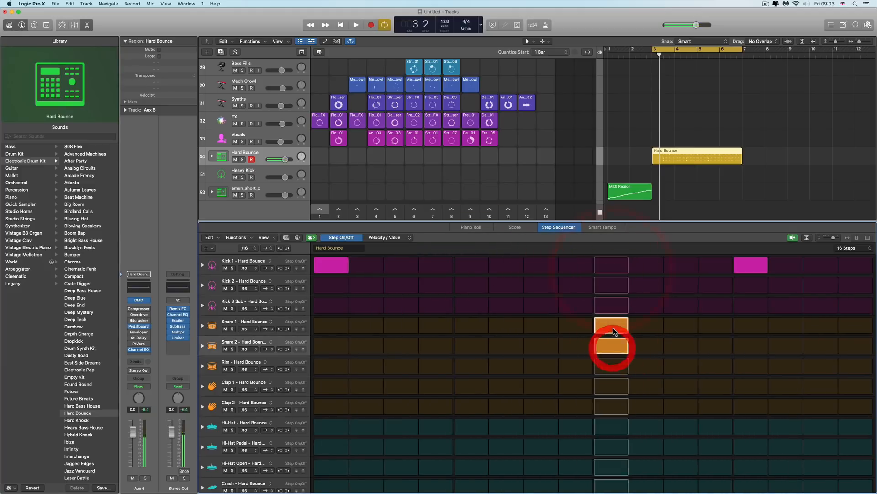
{"action": "left_click", "coordinate": [613, 328]}
{"action": "left_click", "coordinate": [613, 385]}
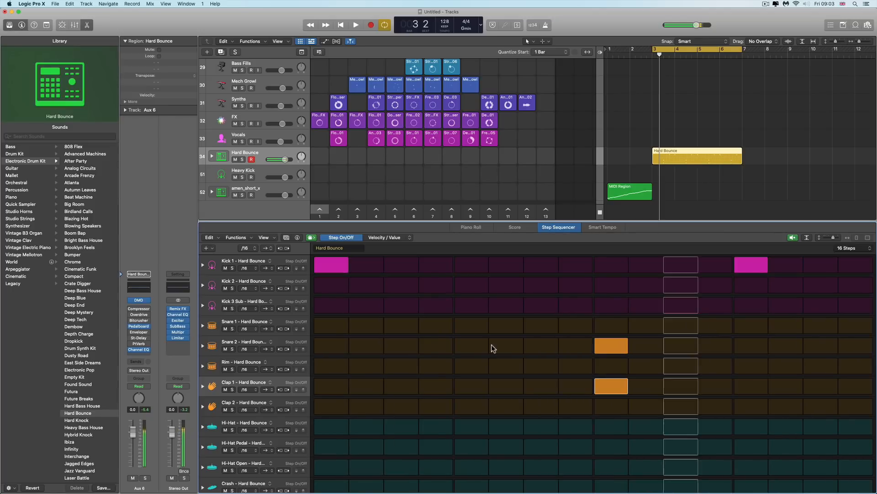
Move the Snare 2 and Clap 1 hits from step 9 to step 5
{"action": "left_click", "coordinate": [472, 346]}
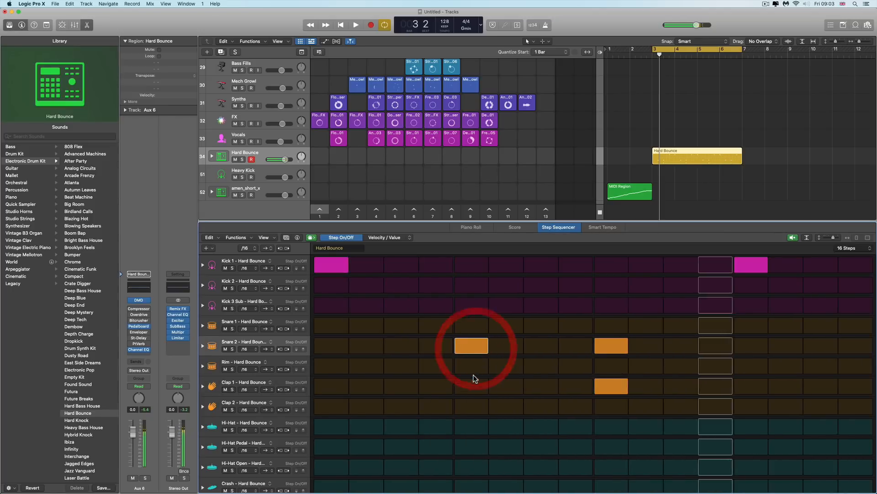
{"action": "left_click", "coordinate": [471, 385]}
{"action": "left_click", "coordinate": [612, 346]}
{"action": "left_click", "coordinate": [611, 386]}
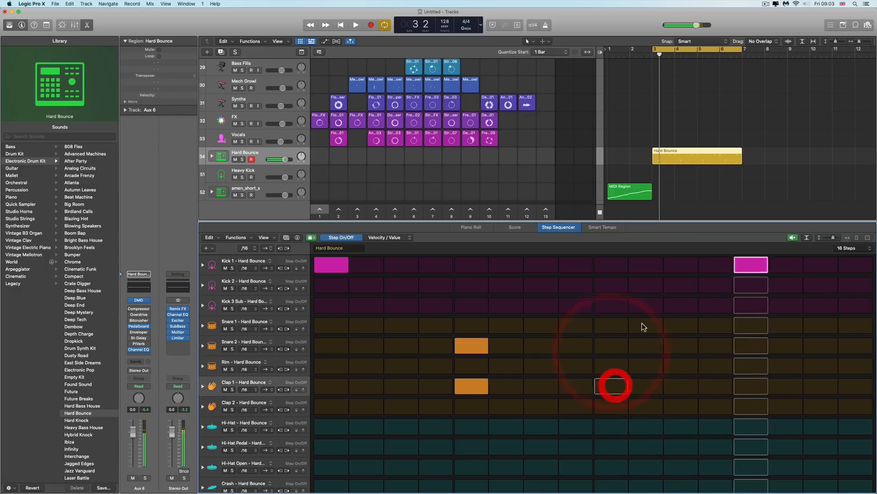
Add Snare 2 and Clap 1 on step 13 and move the second kick hit to step 11
{"action": "left_click", "coordinate": [646, 265]}
{"action": "left_click", "coordinate": [751, 265]}
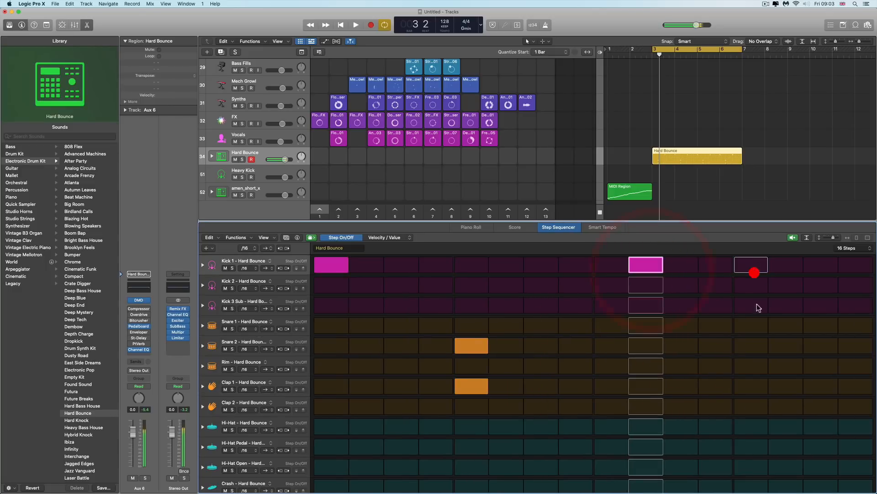
{"action": "left_click", "coordinate": [751, 386]}
{"action": "left_click", "coordinate": [751, 345]}
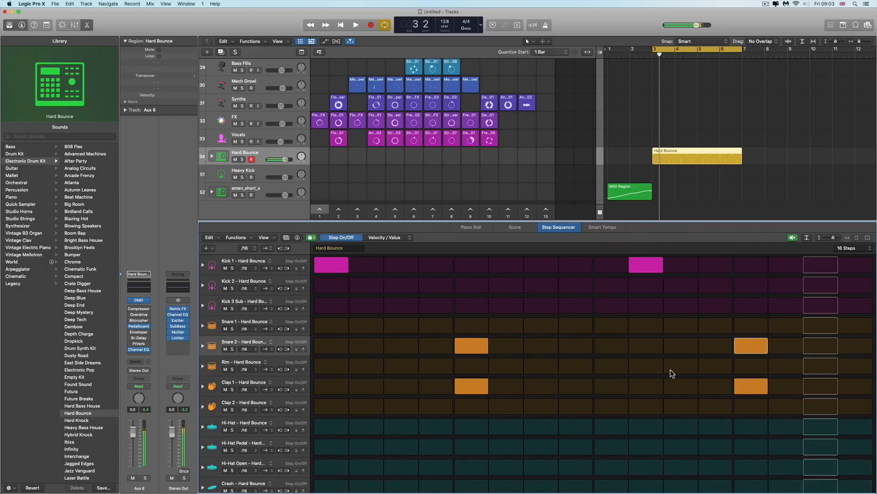
{"action": "left_click", "coordinate": [658, 268]}
{"action": "left_click", "coordinate": [678, 266]}
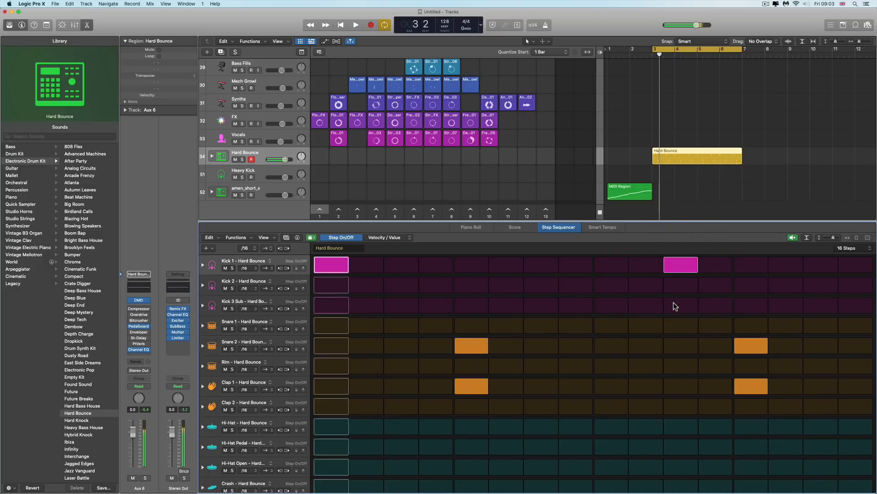
Audition the hi-hat rows, then fill the Hi-Hat row across all 16 steps
{"action": "left_click", "coordinate": [327, 425]}
{"action": "left_click", "coordinate": [327, 426]}
{"action": "left_click", "coordinate": [332, 445]}
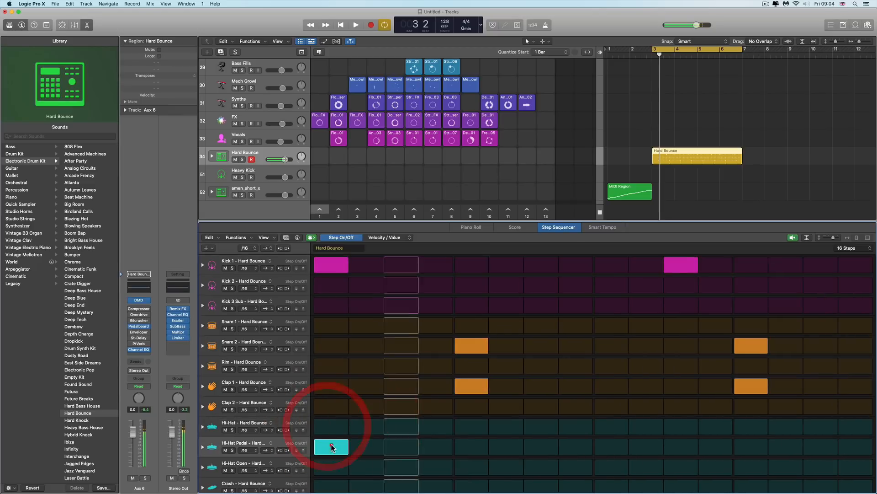
{"action": "left_click", "coordinate": [331, 446]}
{"action": "left_click", "coordinate": [330, 466]}
{"action": "left_click", "coordinate": [330, 466]}
{"action": "left_click", "coordinate": [340, 430]}
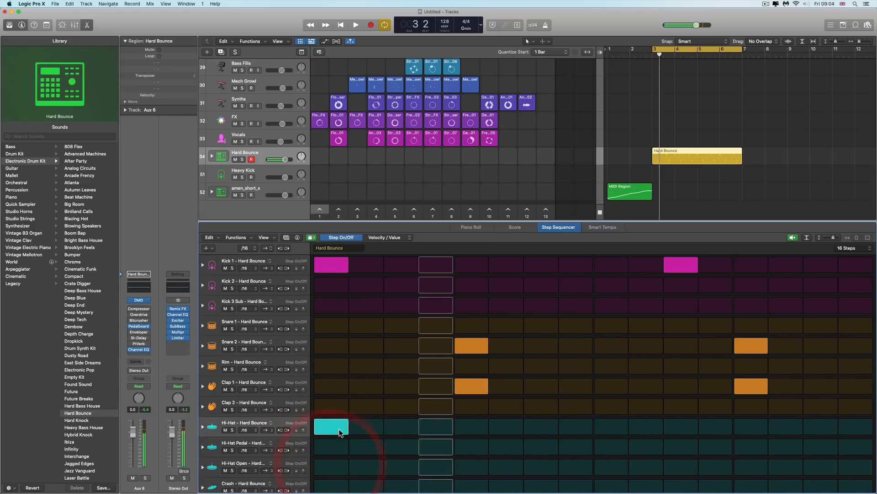
{"action": "left_click_drag", "start_coordinate": [340, 431], "coordinate": [844, 429]}
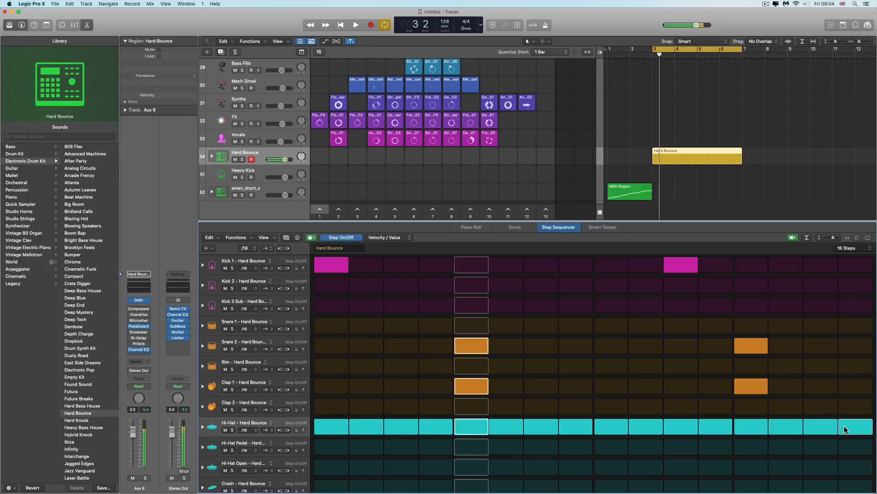
Turn off pattern preview and toggle the Hi-Hat's fourth step off and back on
{"action": "left_click", "coordinate": [793, 239]}
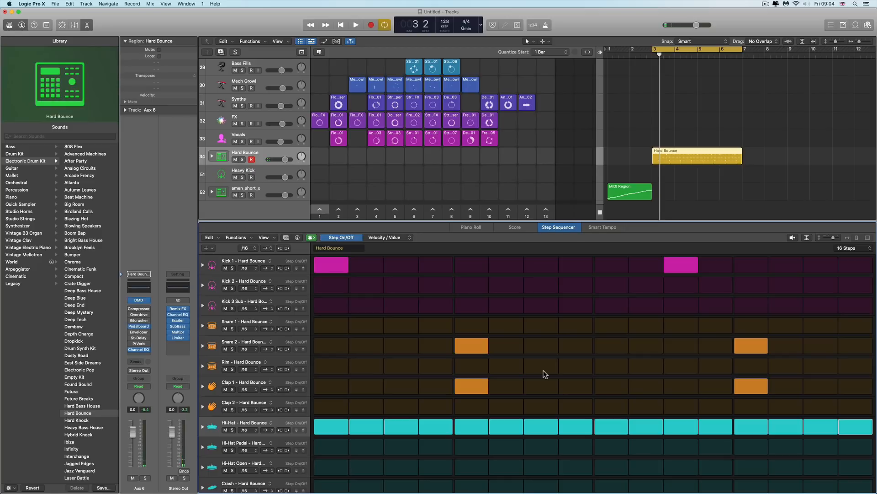
{"action": "left_click", "coordinate": [442, 429]}
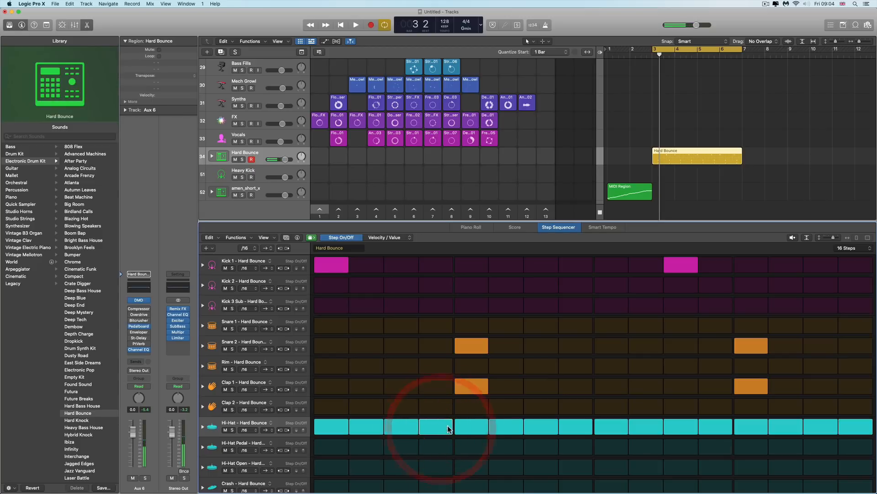
{"action": "left_click", "coordinate": [448, 428]}
{"action": "left_click", "coordinate": [448, 428]}
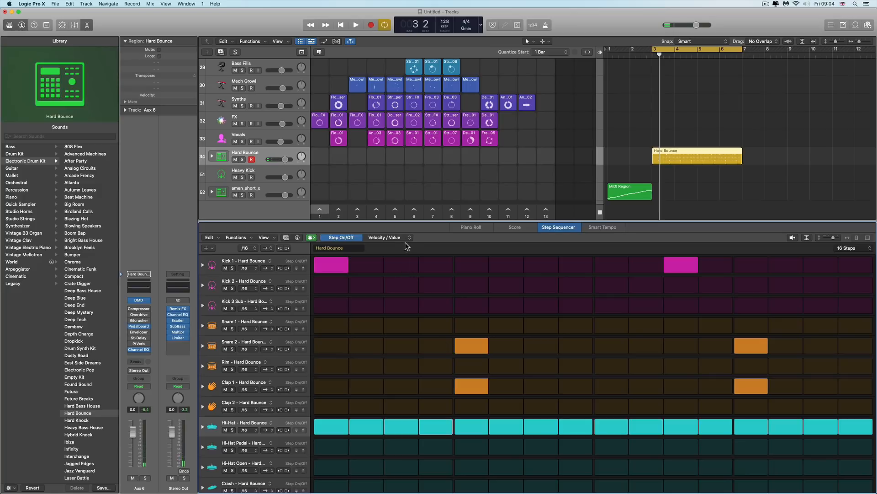
Switch the Step Sequencer's edit mode to Velocity/Value and open the list of other value modes
{"action": "left_click", "coordinate": [393, 237]}
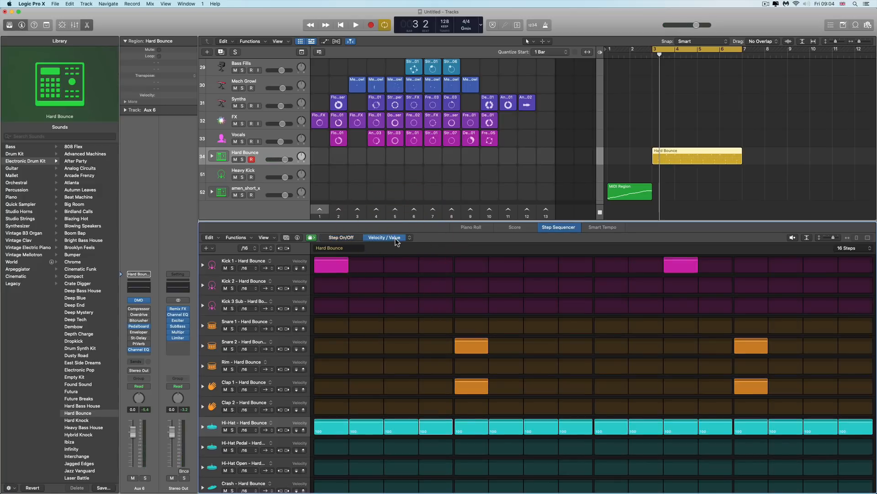
{"action": "left_click", "coordinate": [408, 239]}
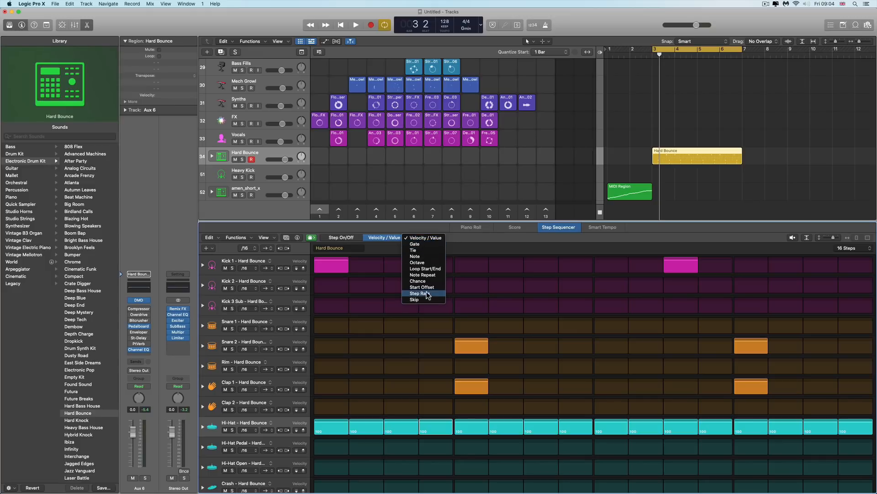
{"action": "left_click", "coordinate": [457, 237]}
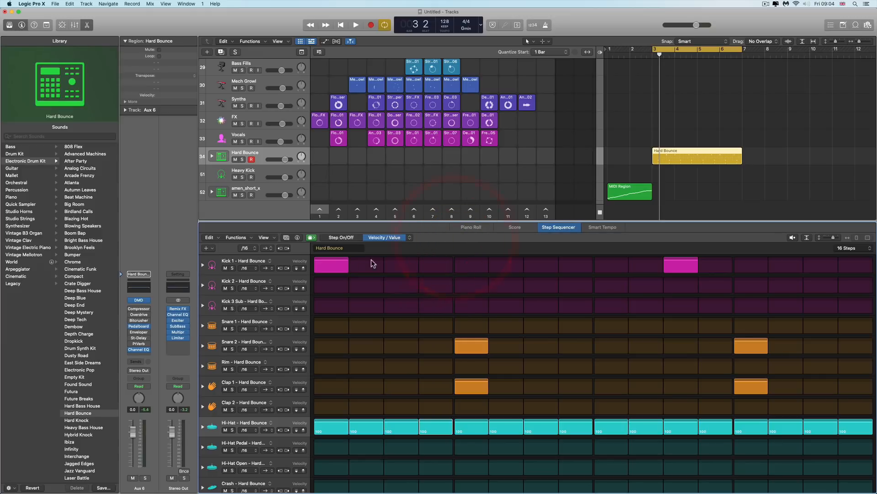
Switch the edit mode to Gate and shorten the first kick step's gate to 78%
{"action": "left_click_drag", "start_coordinate": [332, 261], "coordinate": [335, 261]}
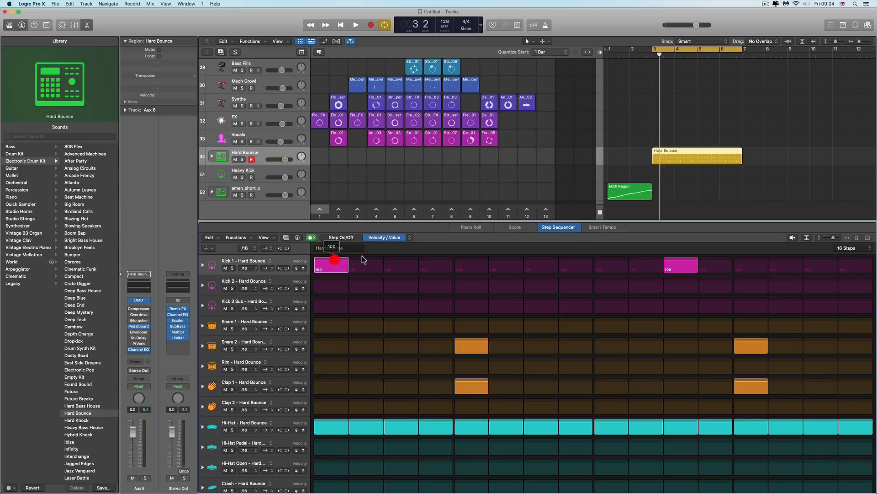
{"action": "left_click", "coordinate": [408, 238]}
{"action": "left_click", "coordinate": [414, 244]}
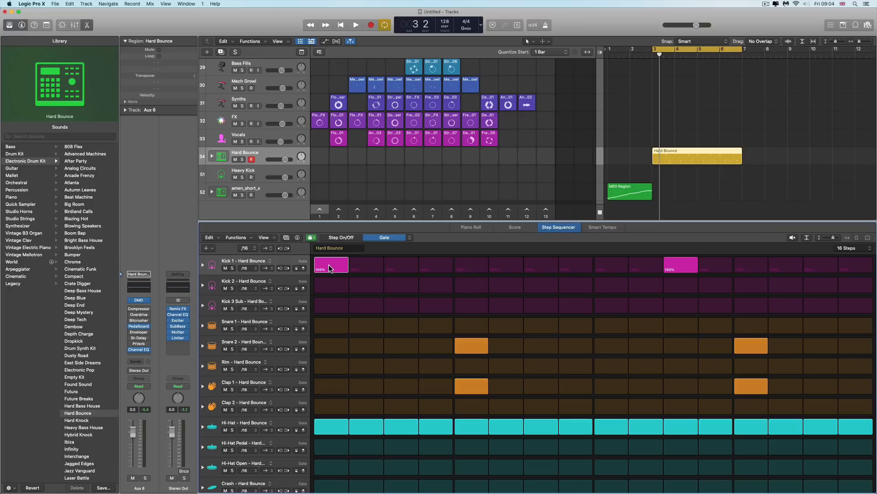
{"action": "left_click_drag", "start_coordinate": [328, 264], "coordinate": [336, 258]}
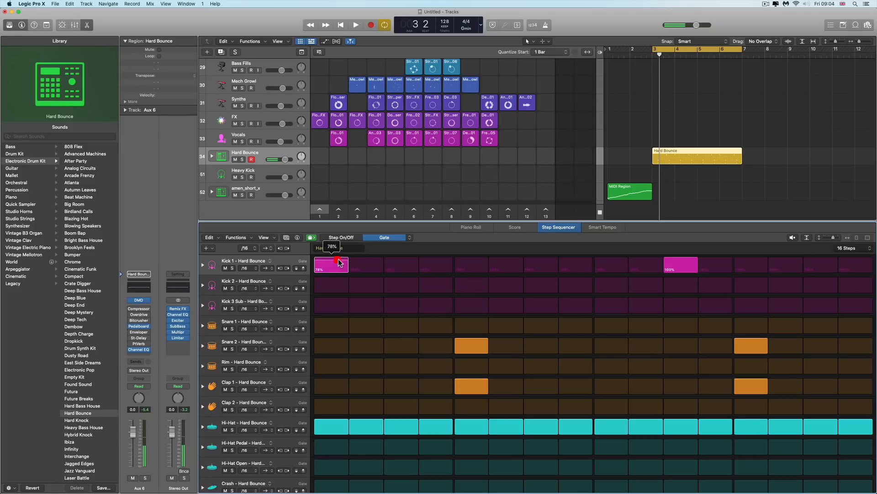
Enlarge the rows and adjust the gate of Snare 2's fifth step, returning it to 100%
{"action": "left_click", "coordinate": [806, 237]}
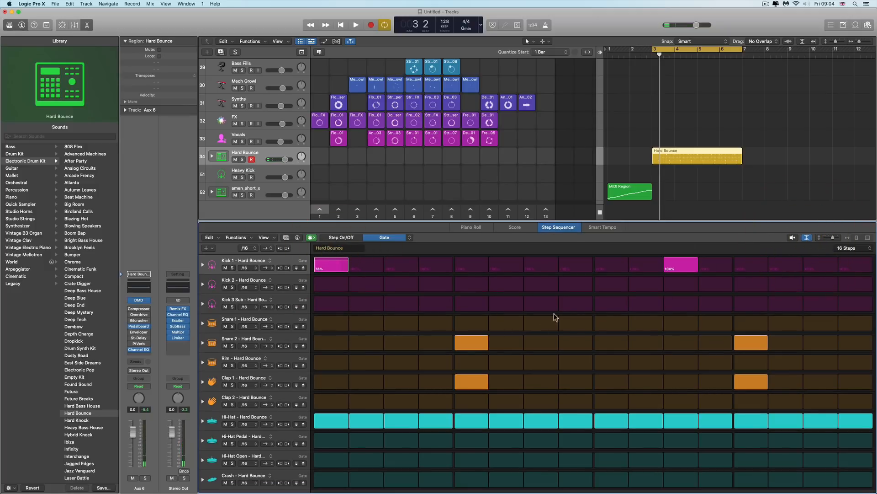
{"action": "left_click", "coordinate": [809, 237]}
{"action": "left_click_drag", "start_coordinate": [835, 237], "coordinate": [837, 237]}
{"action": "scroll", "coordinate": [598, 339], "scroll_direction": "down", "scroll_amount": 5}
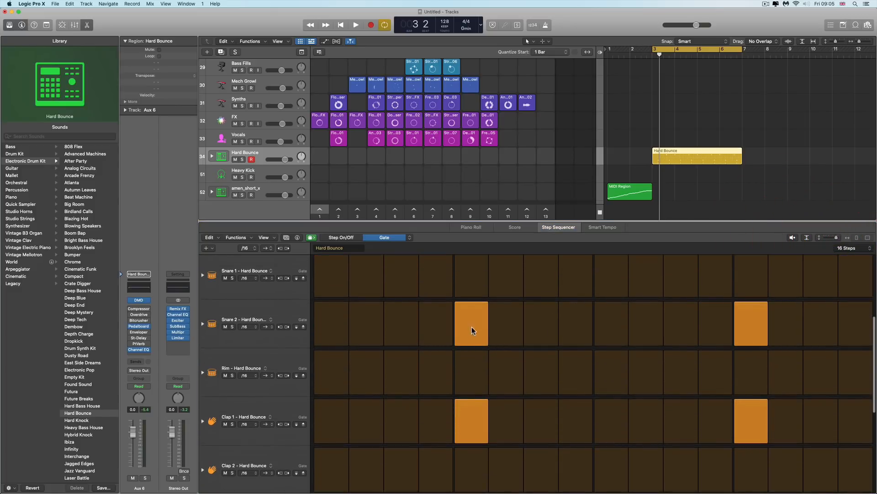
{"action": "mouse_move", "coordinate": [472, 316]}
{"action": "left_mouse_down"}
{"action": "mouse_move", "coordinate": [476, 327]}
{"action": "mouse_move", "coordinate": [475, 319]}
{"action": "left_mouse_up"}
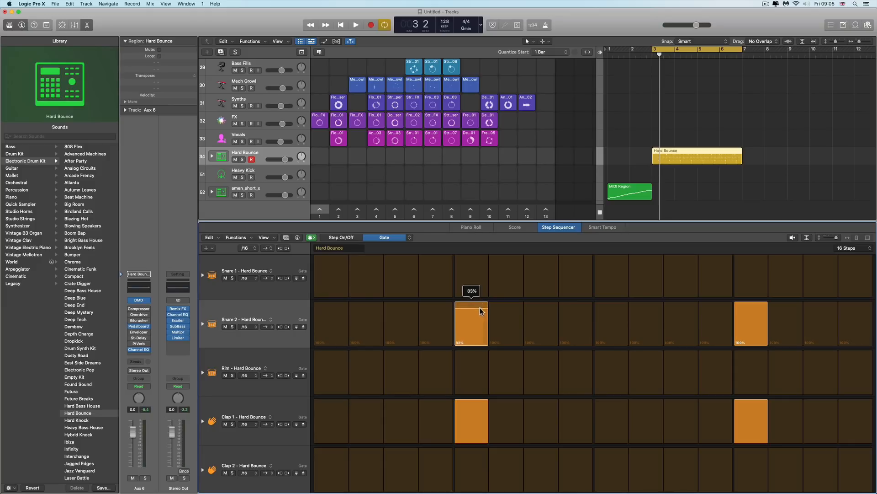
{"action": "left_click_drag", "start_coordinate": [485, 325], "coordinate": [514, 291]}
{"action": "left_click", "coordinate": [807, 237]}
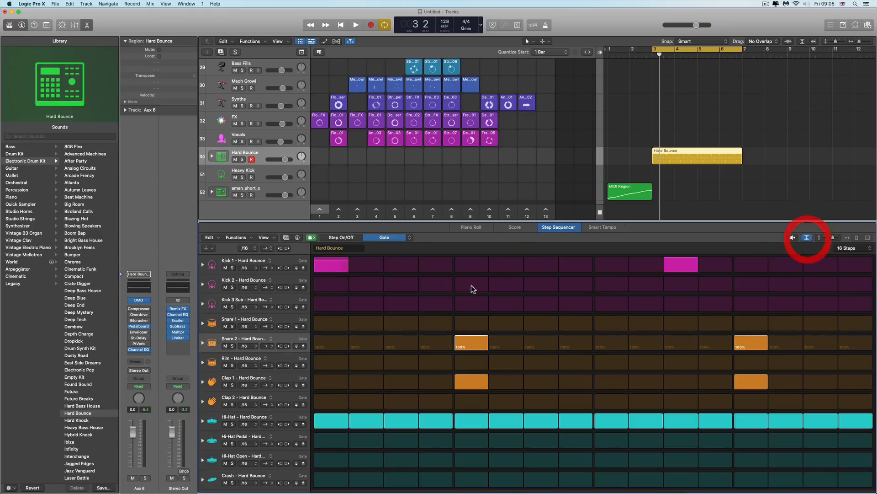
Switch the Step Sequencer's edit mode to Note and then to Octave to inspect those values
{"action": "left_click", "coordinate": [411, 237]}
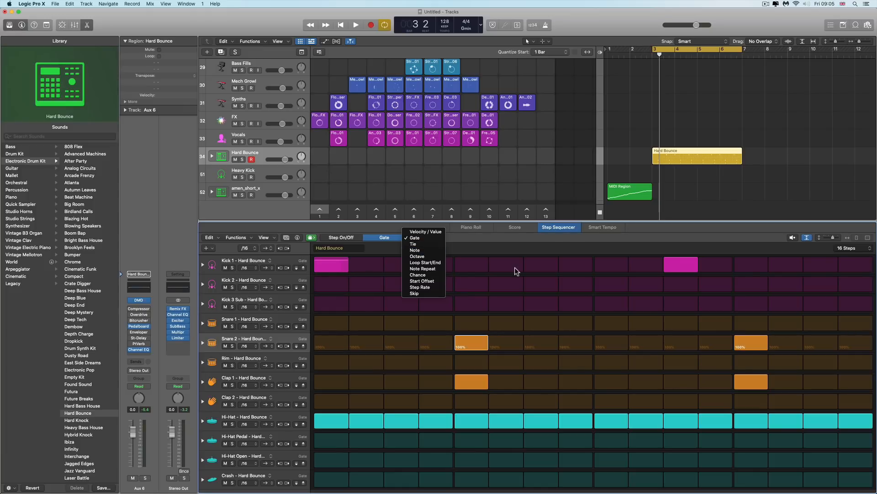
{"action": "left_click", "coordinate": [421, 250]}
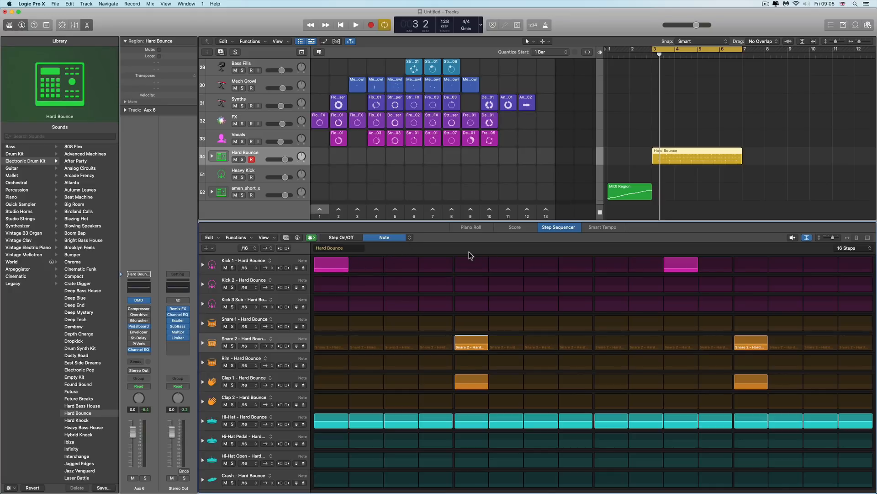
{"action": "left_click", "coordinate": [409, 241]}
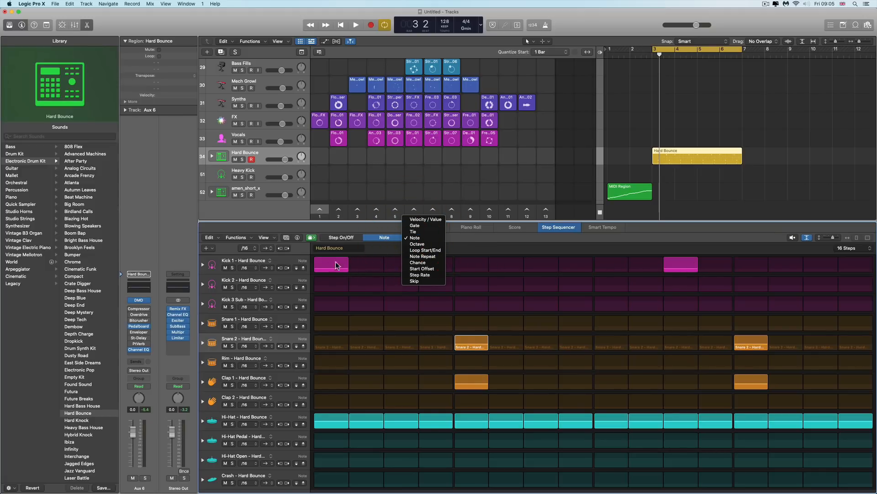
{"action": "left_click", "coordinate": [421, 242]}
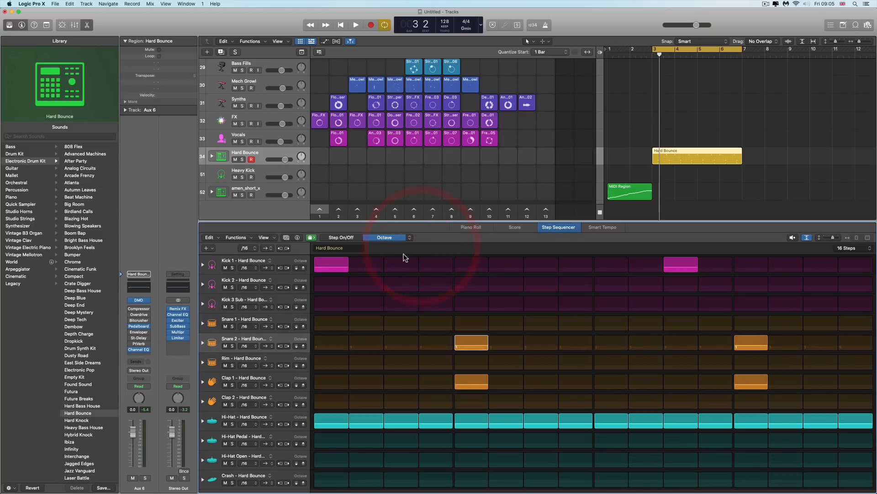
Switch to Loop Start/End mode and shorten the Hi-Hat row's loop to end at step 8
{"action": "left_click", "coordinate": [409, 241]}
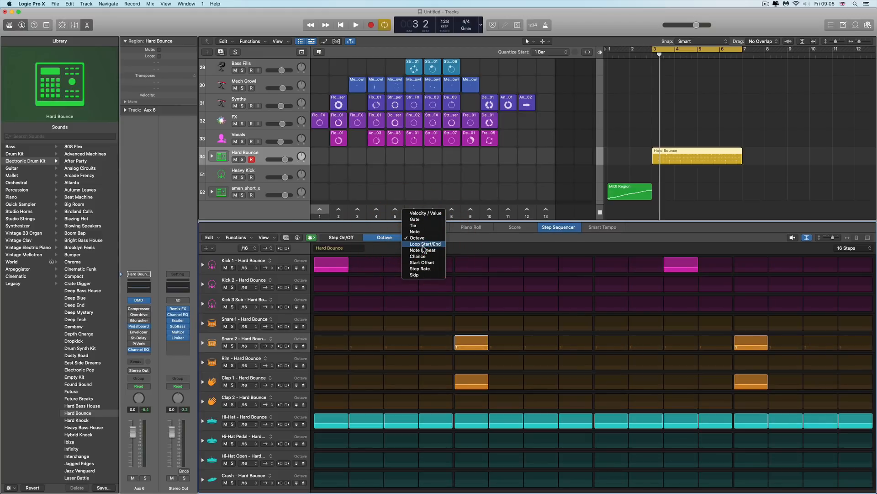
{"action": "left_click", "coordinate": [424, 245]}
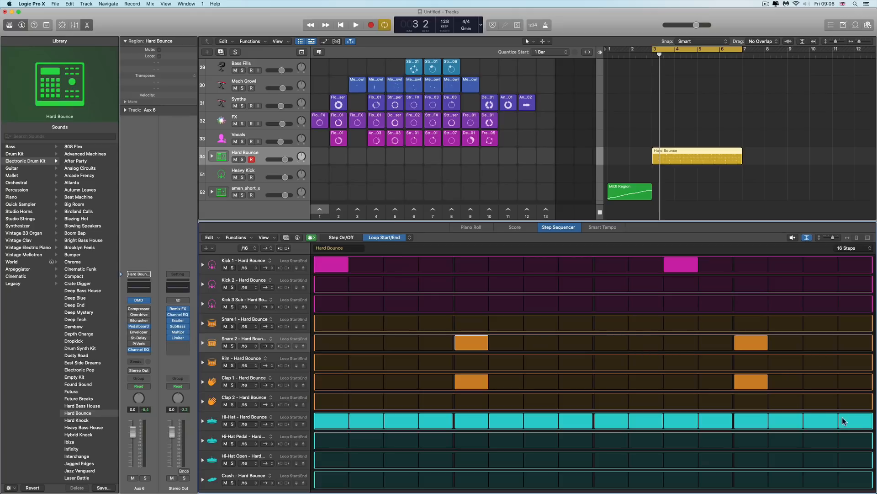
{"action": "left_click_drag", "start_coordinate": [872, 427], "coordinate": [574, 419]}
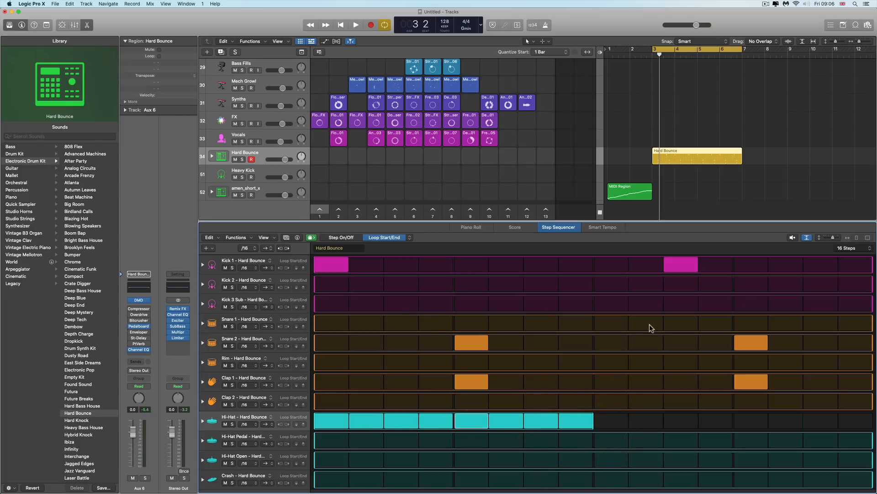
Preview the pattern while moving the Hi-Hat loop start to step 5, then reset it to step 1
{"action": "left_click", "coordinate": [792, 238]}
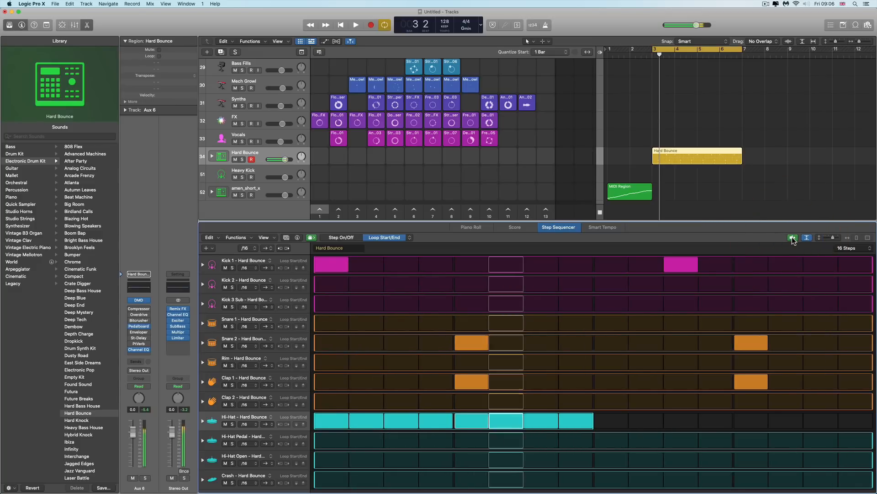
{"action": "left_click", "coordinate": [792, 238]}
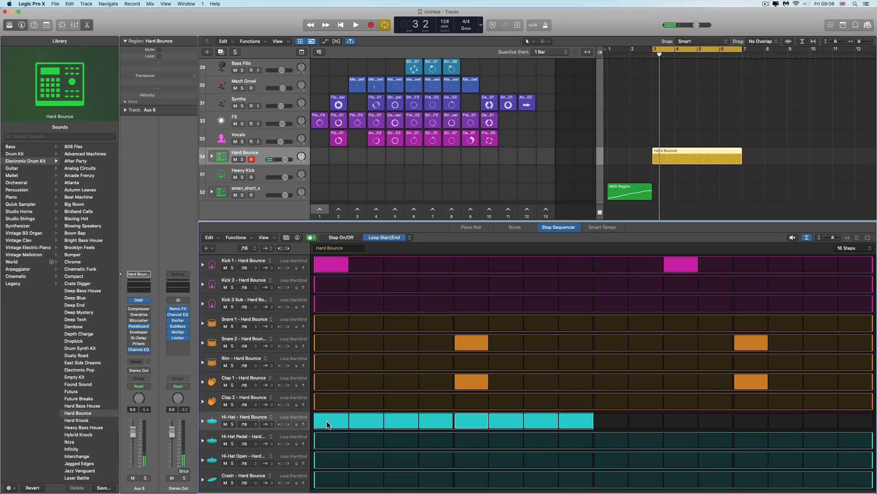
{"action": "left_click", "coordinate": [342, 424]}
{"action": "left_click", "coordinate": [378, 424]}
{"action": "left_click", "coordinate": [402, 423]}
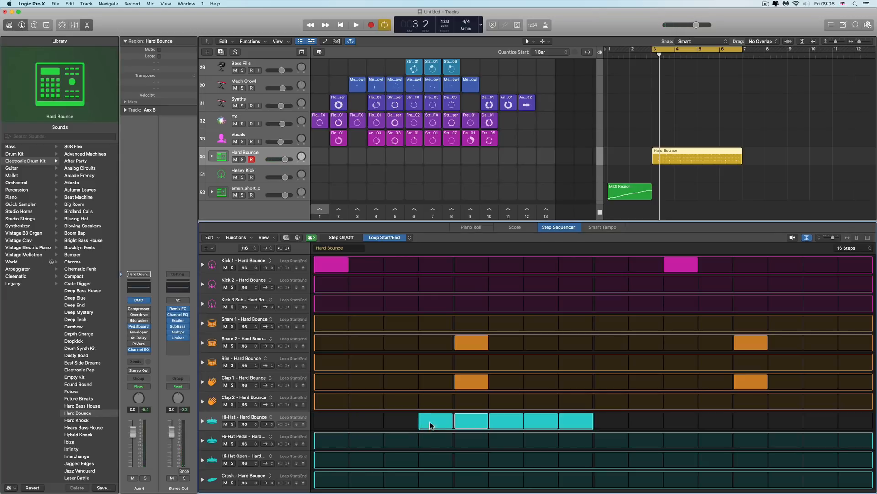
{"action": "left_click", "coordinate": [438, 422]}
{"action": "left_click", "coordinate": [503, 423]}
{"action": "left_click", "coordinate": [793, 238]}
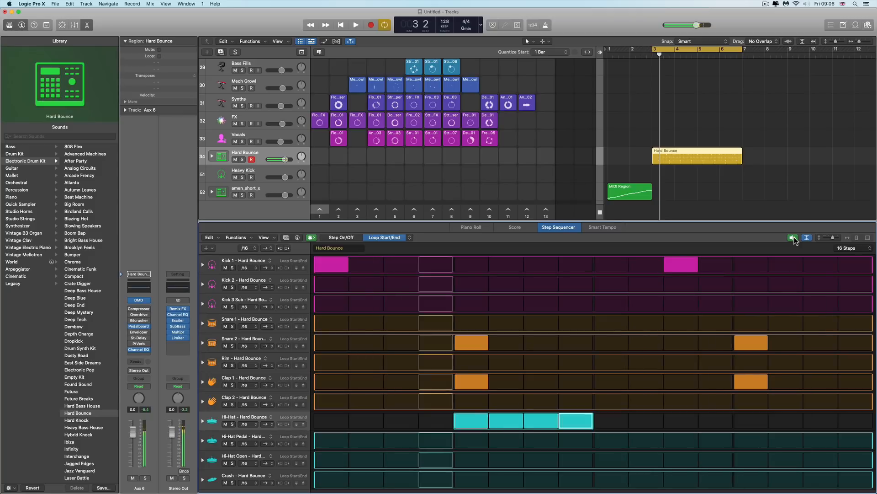
{"action": "left_click", "coordinate": [794, 238]}
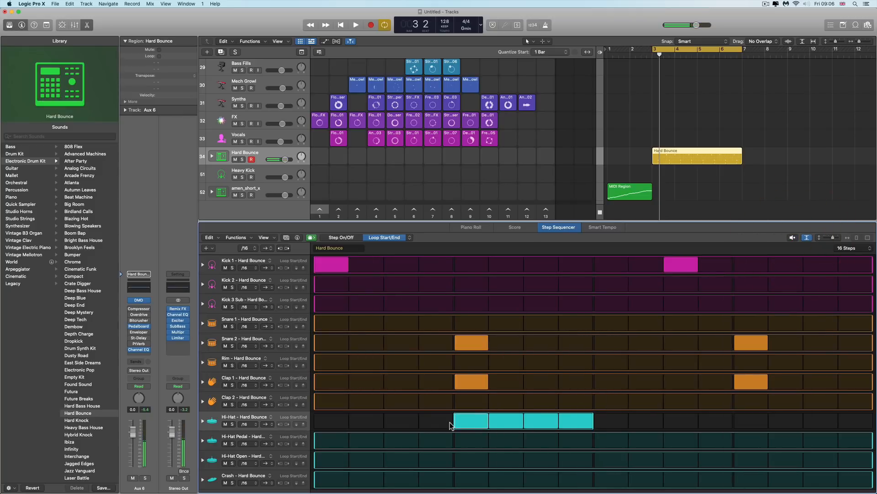
{"action": "left_click_drag", "start_coordinate": [435, 422], "coordinate": [355, 418]}
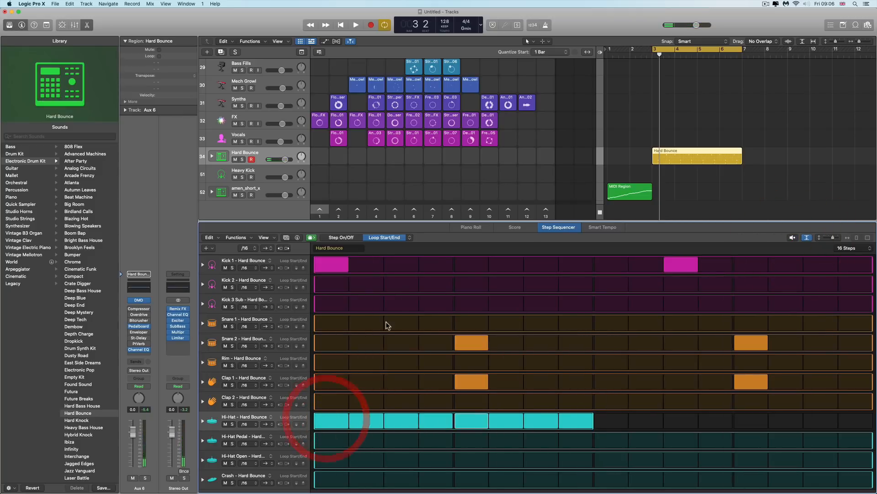
Switch to Note Repeat mode, raise the repeats on the Hi-Hat's third step, and preview the pattern
{"action": "left_click", "coordinate": [410, 239]}
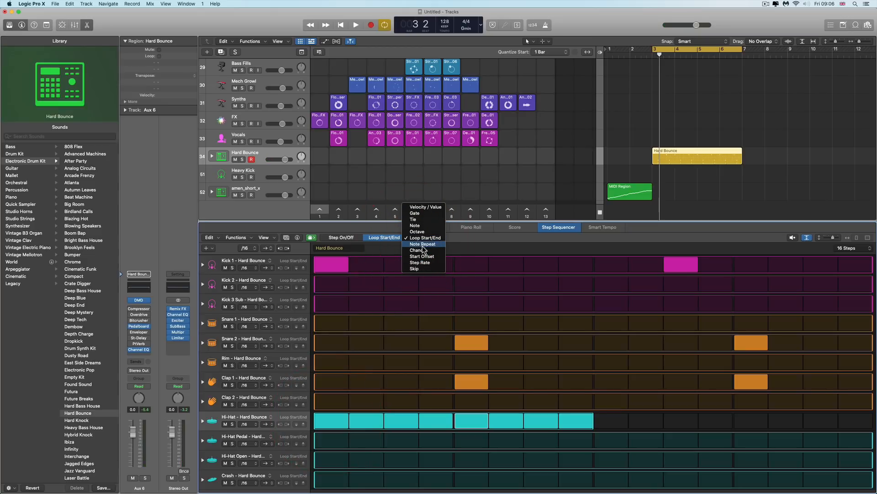
{"action": "left_click", "coordinate": [423, 245]}
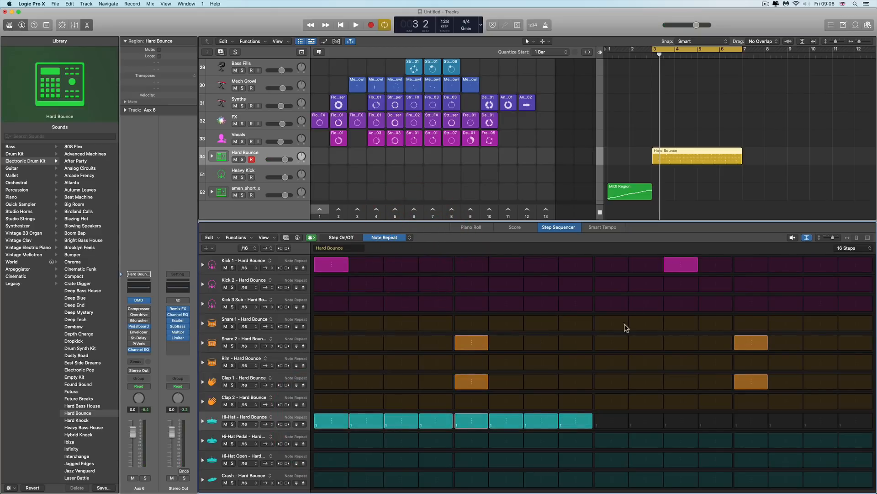
{"action": "left_click_drag", "start_coordinate": [406, 421], "coordinate": [407, 402]}
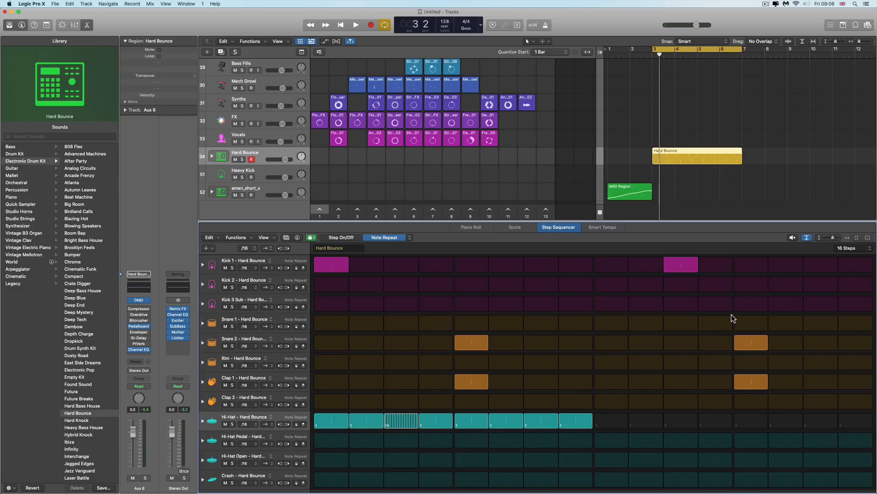
{"action": "left_click", "coordinate": [793, 238]}
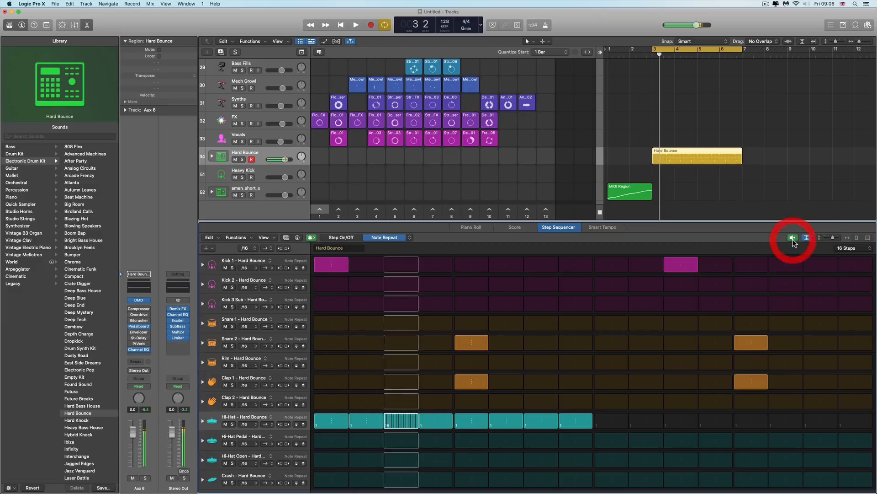
{"action": "left_click", "coordinate": [793, 238]}
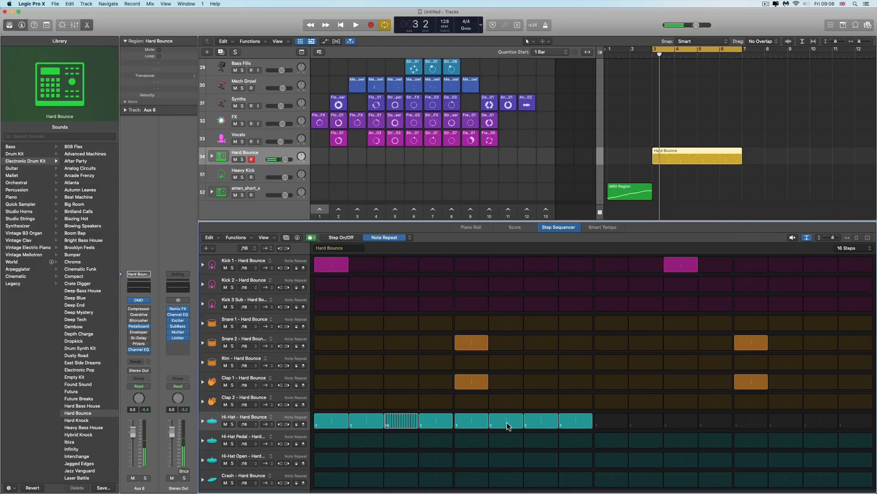
Add note repeats to the Hi-Hat's sixth and eighth steps and preview the pattern
{"action": "left_click_drag", "start_coordinate": [508, 425], "coordinate": [509, 425]}
{"action": "left_click_drag", "start_coordinate": [579, 425], "coordinate": [579, 424]}
{"action": "left_click", "coordinate": [792, 238]}
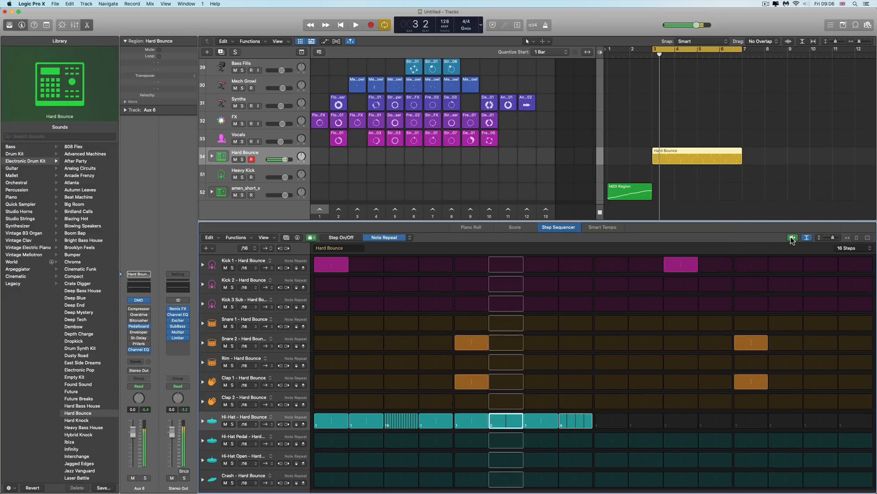
{"action": "left_click", "coordinate": [793, 238]}
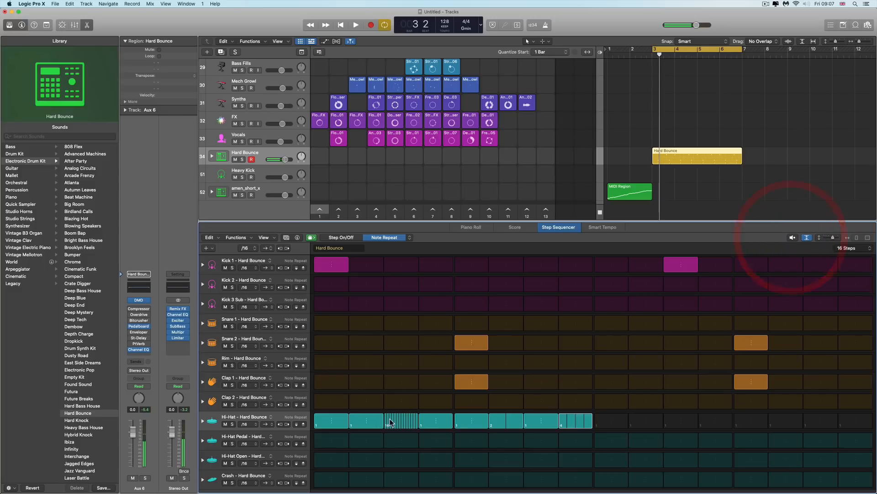
Reset the note repeats on the Hi-Hat's third, sixth and eighth steps to 1
{"action": "left_click_drag", "start_coordinate": [408, 421], "coordinate": [409, 443]}
{"action": "left_click_drag", "start_coordinate": [507, 427], "coordinate": [507, 437]}
{"action": "left_click_drag", "start_coordinate": [582, 425], "coordinate": [581, 450]}
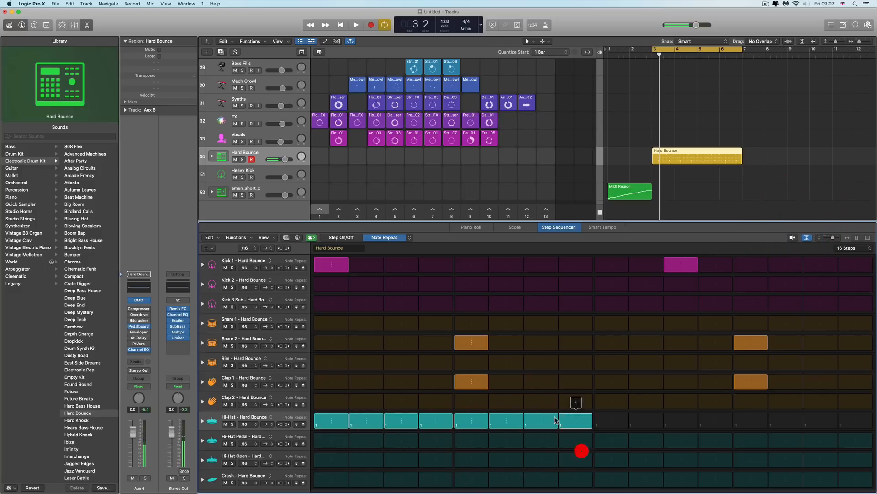
Switch to Chance mode and adjust Snare 2's fifth-step chance, returning it to 100%
{"action": "left_click", "coordinate": [409, 238]}
{"action": "left_click", "coordinate": [418, 243]}
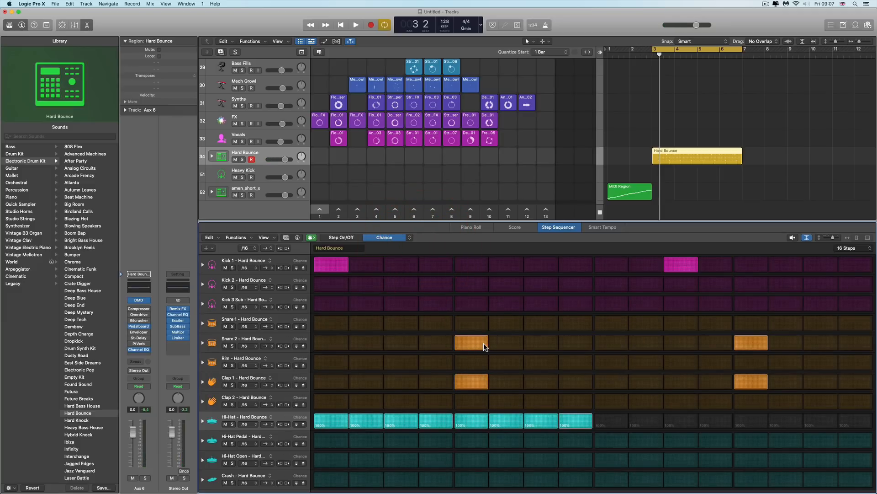
{"action": "left_click_drag", "start_coordinate": [482, 342], "coordinate": [483, 342]}
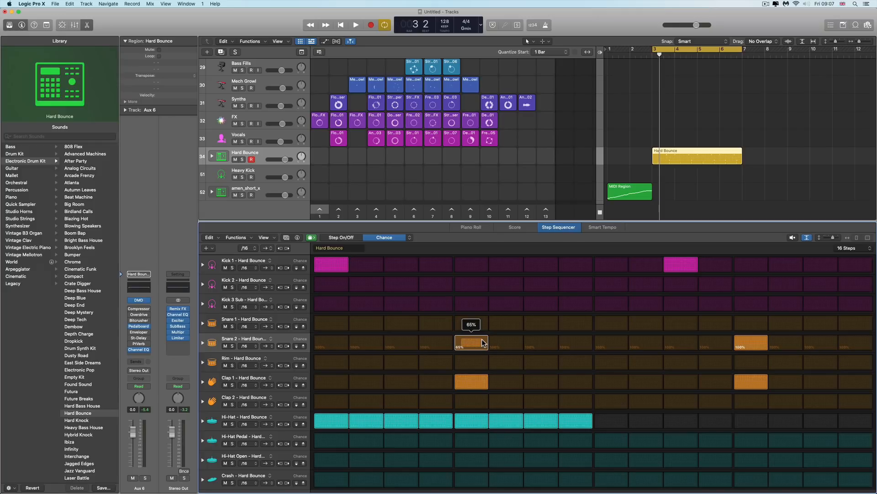
{"action": "left_click_drag", "start_coordinate": [484, 343], "coordinate": [483, 342]}
{"action": "left_click_drag", "start_coordinate": [483, 343], "coordinate": [483, 342]}
{"action": "left_click_drag", "start_coordinate": [483, 341], "coordinate": [483, 341]}
{"action": "left_click_drag", "start_coordinate": [475, 346], "coordinate": [480, 345]}
{"action": "left_click_drag", "start_coordinate": [481, 329], "coordinate": [479, 329]}
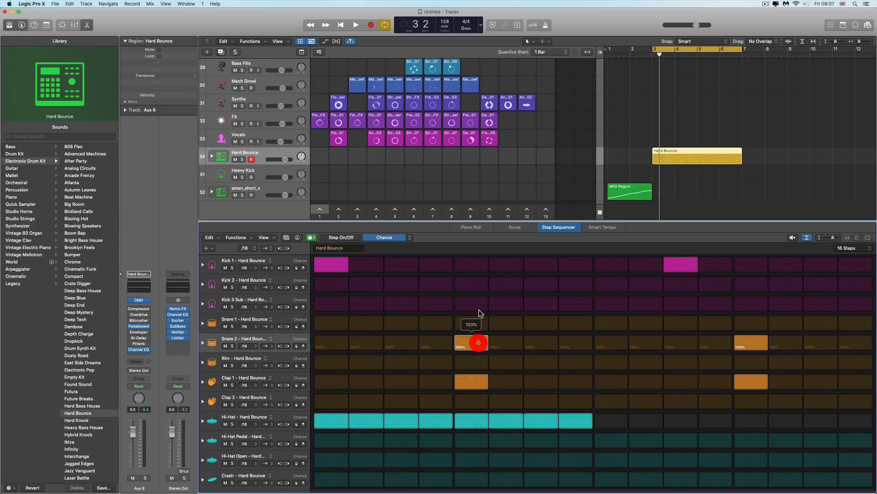
Switch to Start Offset mode and try adjusting the first kick step's offset
{"action": "left_click", "coordinate": [410, 238]}
{"action": "left_click", "coordinate": [420, 243]}
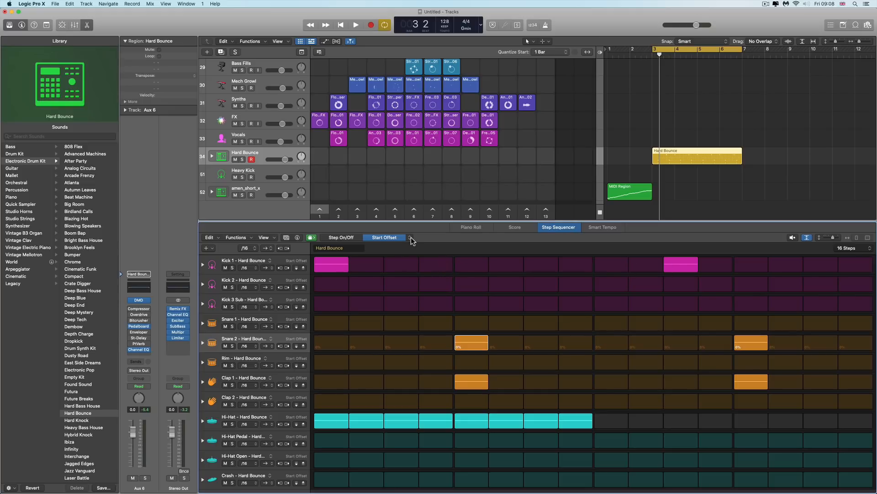
{"action": "left_click_drag", "start_coordinate": [340, 266], "coordinate": [342, 267]}
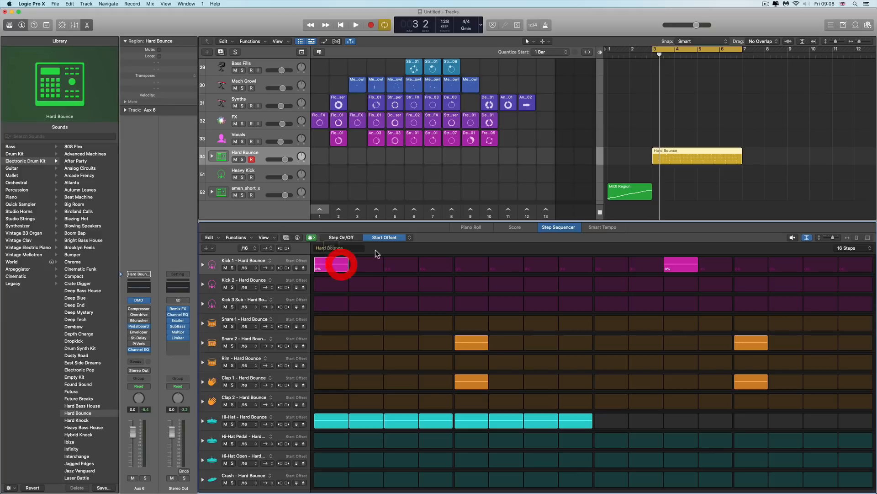
Switch to Step Rate mode and try changing the first kick step's rate
{"action": "left_click", "coordinate": [410, 241]}
{"action": "left_click", "coordinate": [418, 243]}
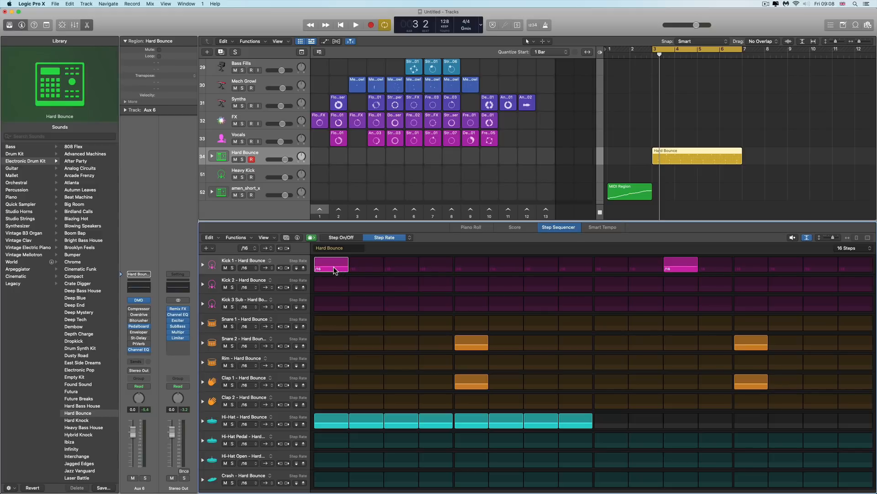
{"action": "left_click_drag", "start_coordinate": [334, 270], "coordinate": [335, 266]}
{"action": "left_click_drag", "start_coordinate": [332, 266], "coordinate": [332, 270]}
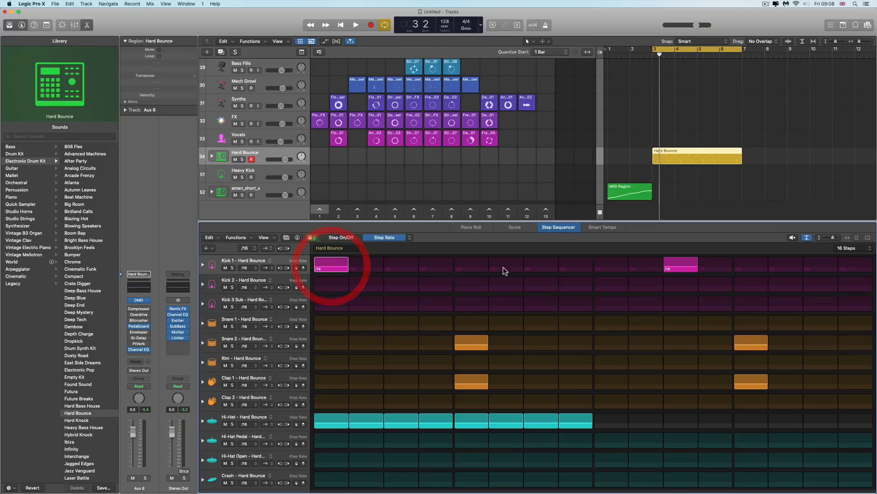
Return to Step On/Off mode and add a Kick 1 hit on step 9
{"action": "left_click", "coordinate": [342, 237]}
{"action": "left_click", "coordinate": [611, 264]}
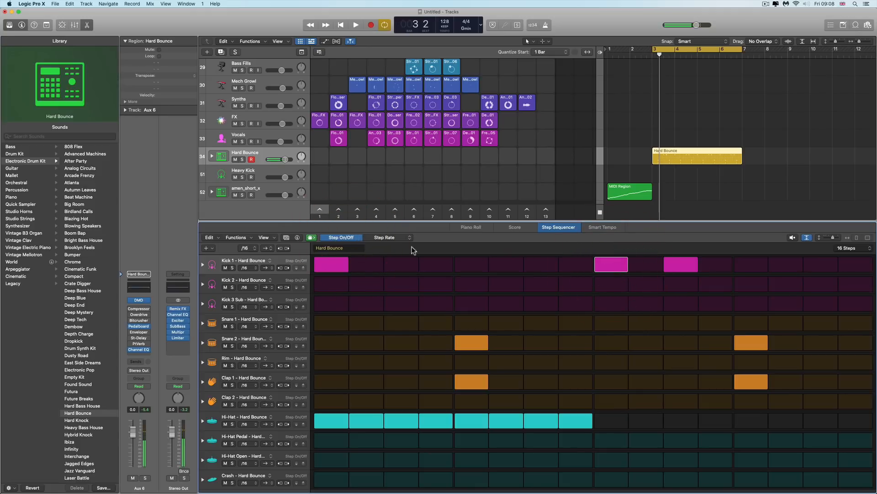
Switch to Step Rate mode and try changing the step 9 kick's rate while auditioning the pattern
{"action": "left_click", "coordinate": [384, 237]}
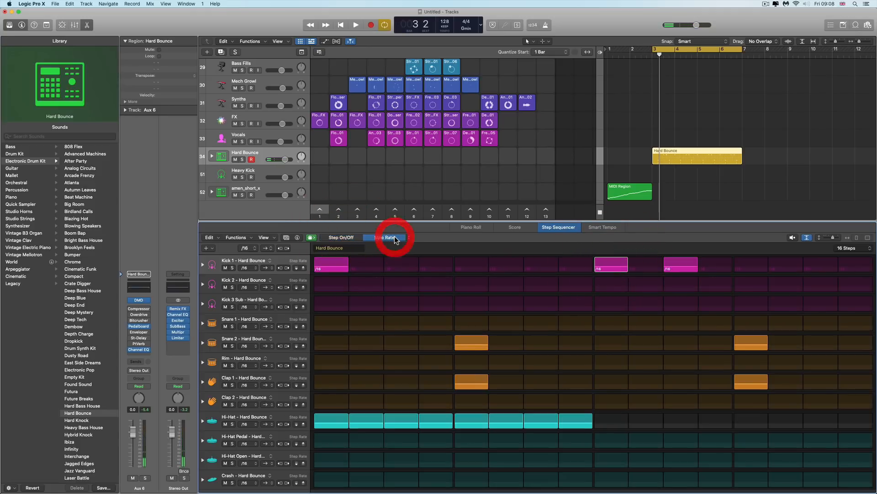
{"action": "left_click_drag", "start_coordinate": [614, 266], "coordinate": [613, 269]}
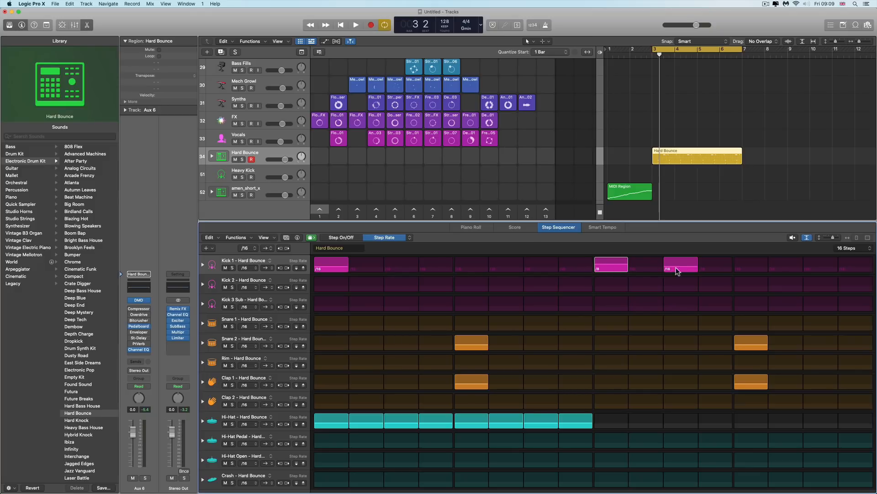
{"action": "left_click", "coordinate": [794, 237]}
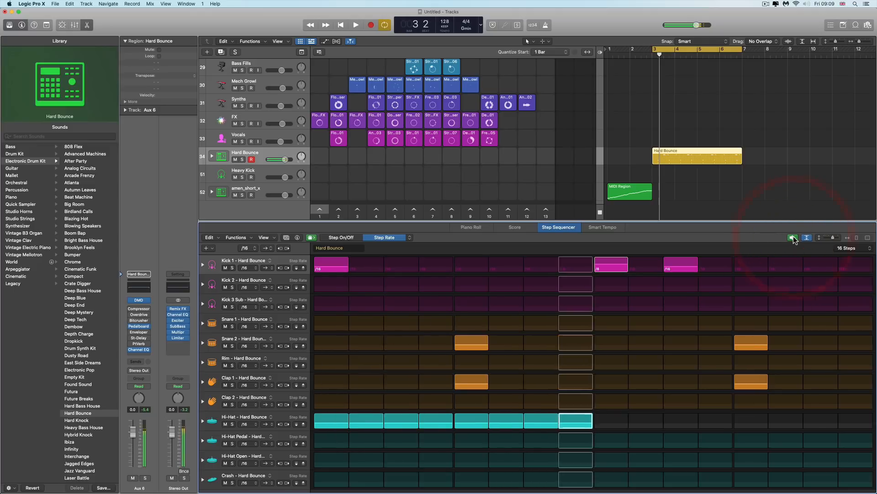
{"action": "left_click", "coordinate": [793, 237]}
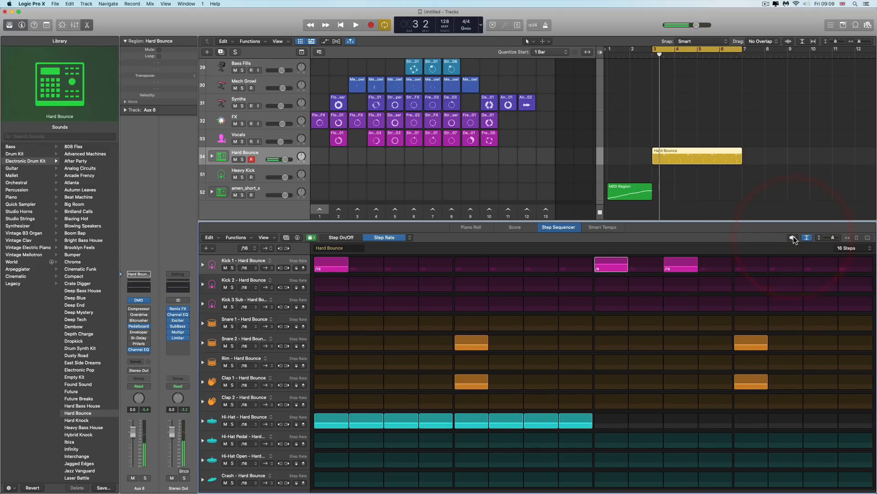
{"action": "left_click", "coordinate": [793, 236]}
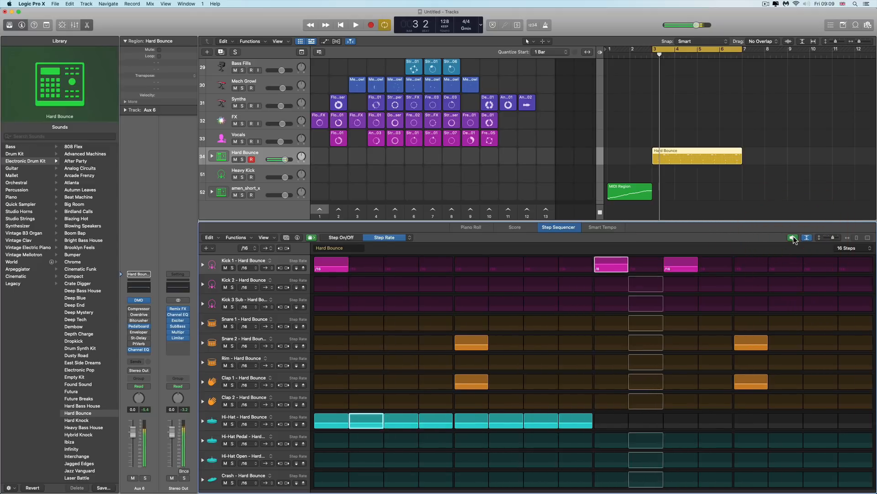
{"action": "left_click", "coordinate": [794, 237]}
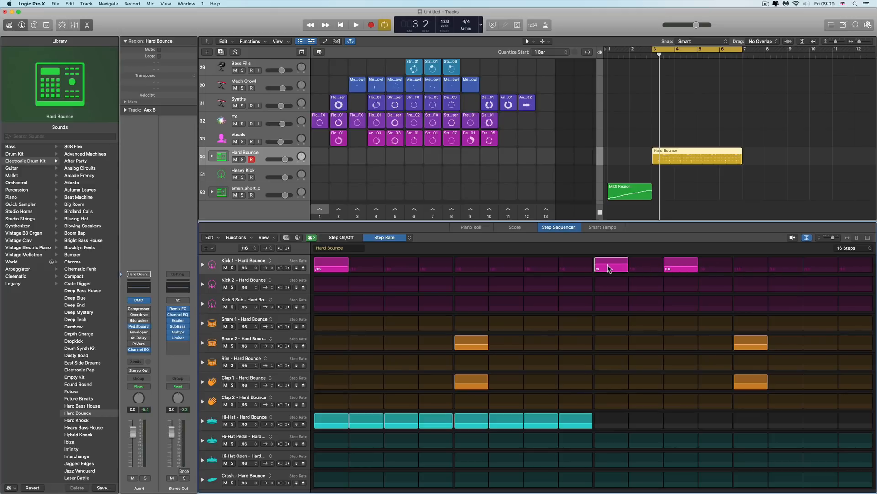
{"action": "left_click_drag", "start_coordinate": [611, 266], "coordinate": [611, 265]}
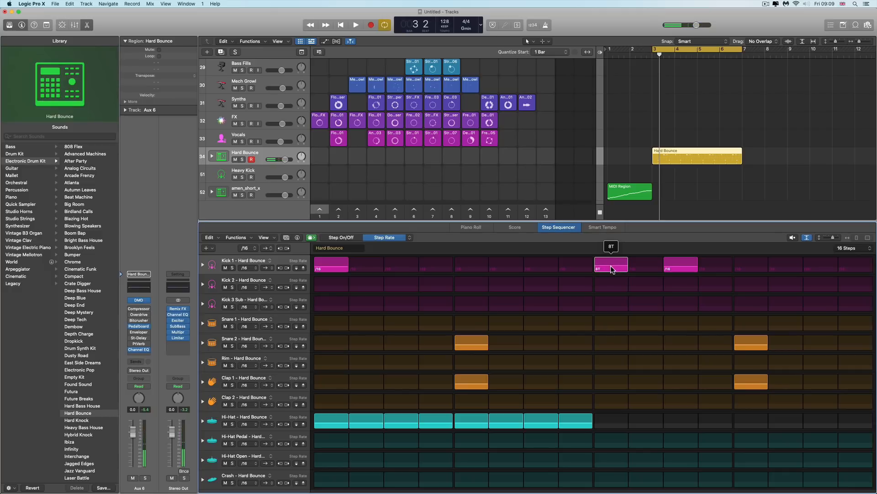
{"action": "left_click_drag", "start_coordinate": [611, 266], "coordinate": [611, 266]}
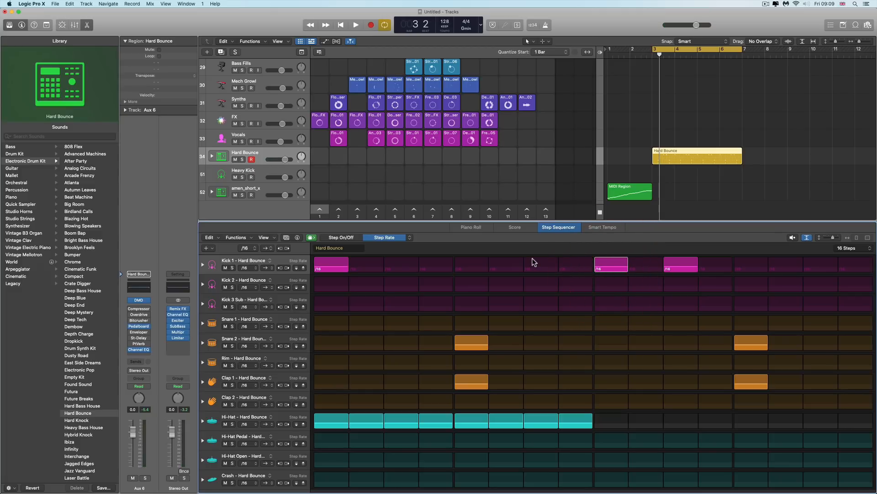
Switch to Skip mode and mark Kick 1 steps 5 to 7 as skipped while auditioning the pattern
{"action": "left_click", "coordinate": [410, 237]}
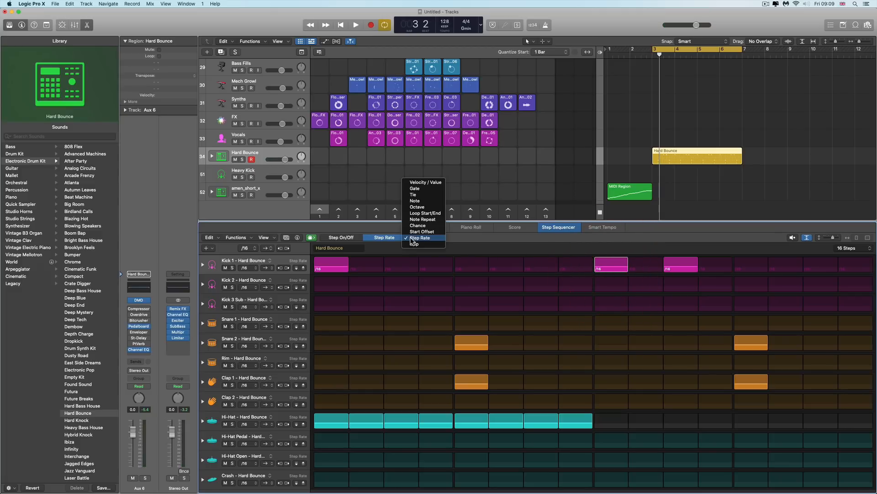
{"action": "left_click", "coordinate": [417, 240]}
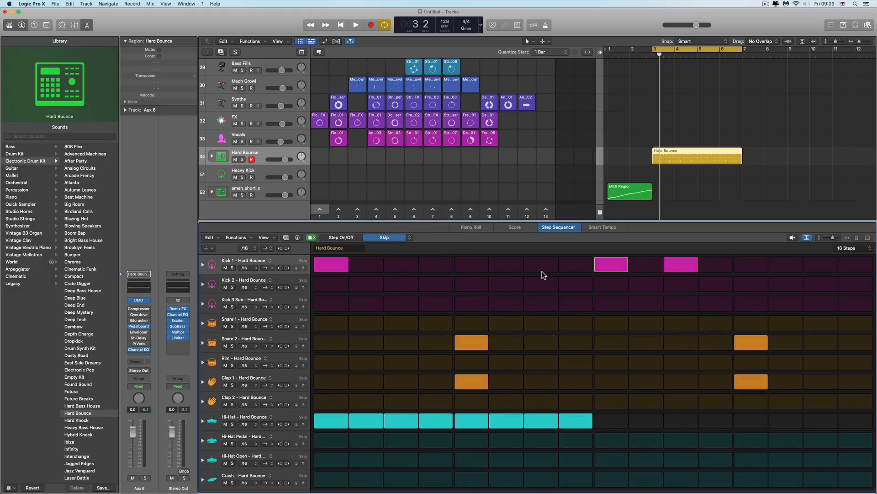
{"action": "mouse_move", "coordinate": [479, 265]}
{"action": "left_mouse_down"}
{"action": "mouse_move", "coordinate": [554, 270]}
{"action": "mouse_move", "coordinate": [549, 281]}
{"action": "left_mouse_up"}
{"action": "left_click", "coordinate": [792, 239]}
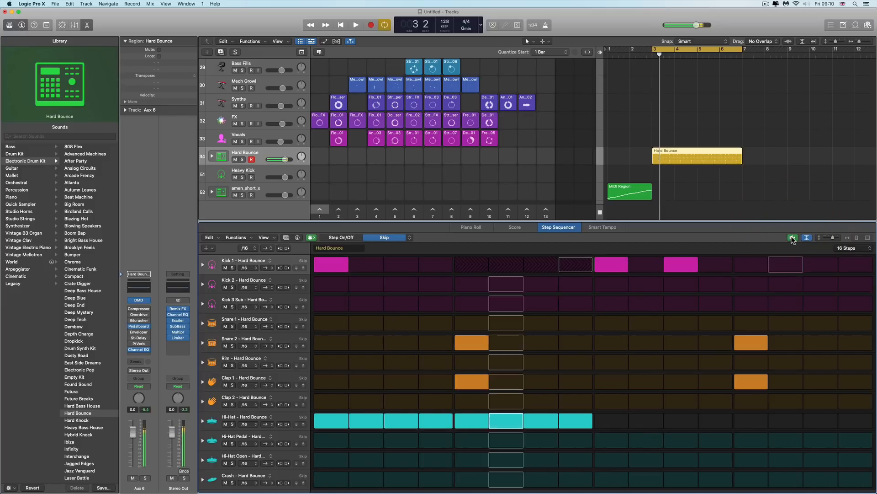
{"action": "left_click", "coordinate": [792, 238]}
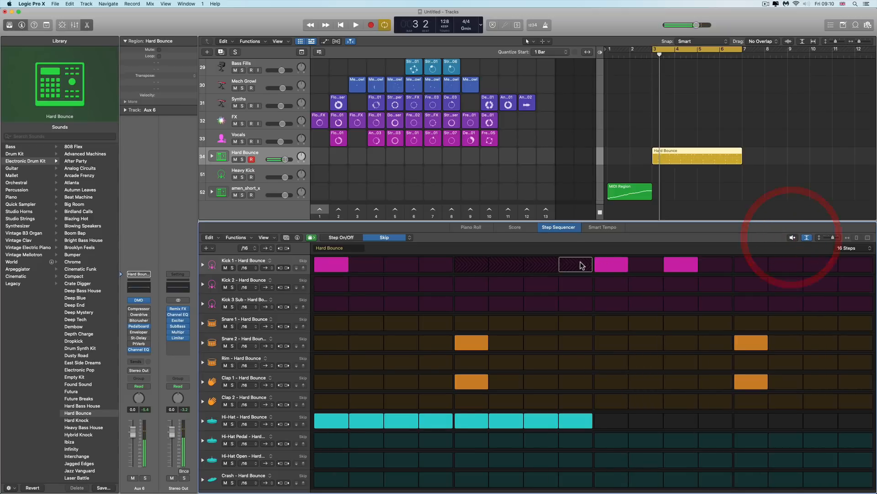
Toggle skipping on individual Kick 1 steps 5 and 7
{"action": "left_click", "coordinate": [478, 267]}
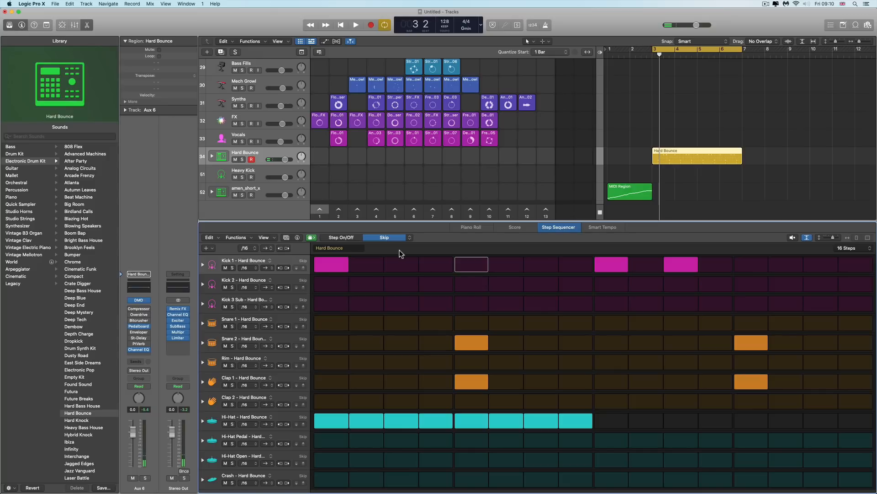
{"action": "left_click", "coordinate": [405, 240]}
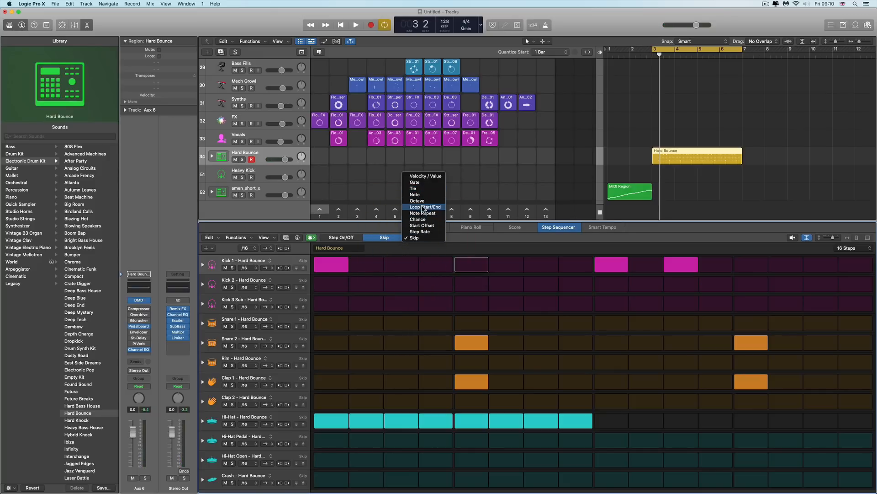
{"action": "left_click", "coordinate": [461, 238]}
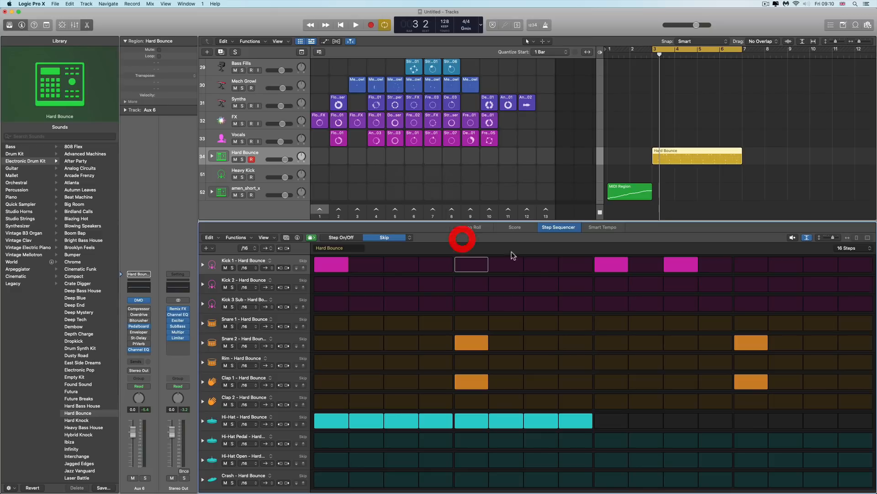
{"action": "left_click", "coordinate": [536, 267]}
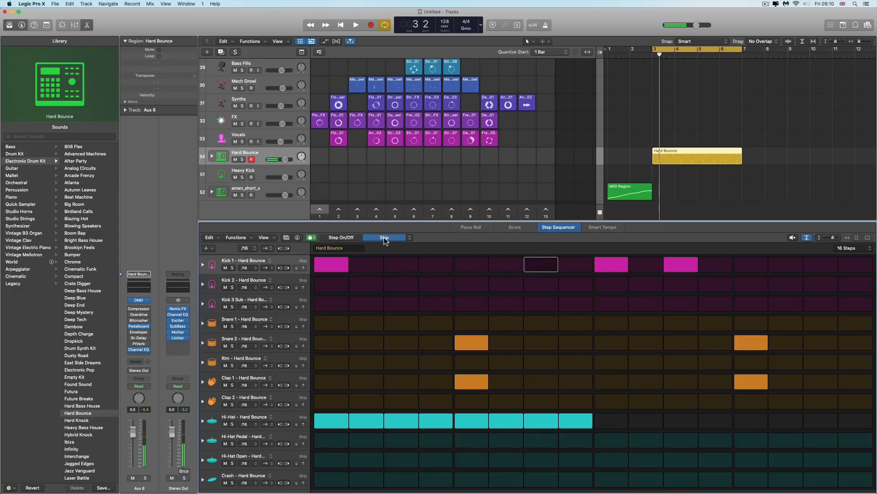
{"action": "left_click", "coordinate": [541, 265]}
Return to Step On/Off mode, toggle a Kick 1 hit on step 5, and remove the step 9 kick
{"action": "left_click", "coordinate": [344, 237]}
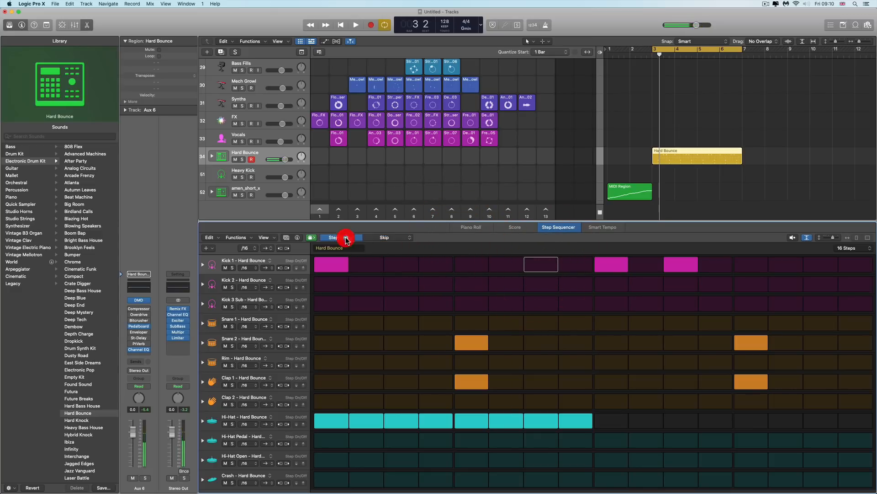
{"action": "left_click", "coordinate": [478, 265]}
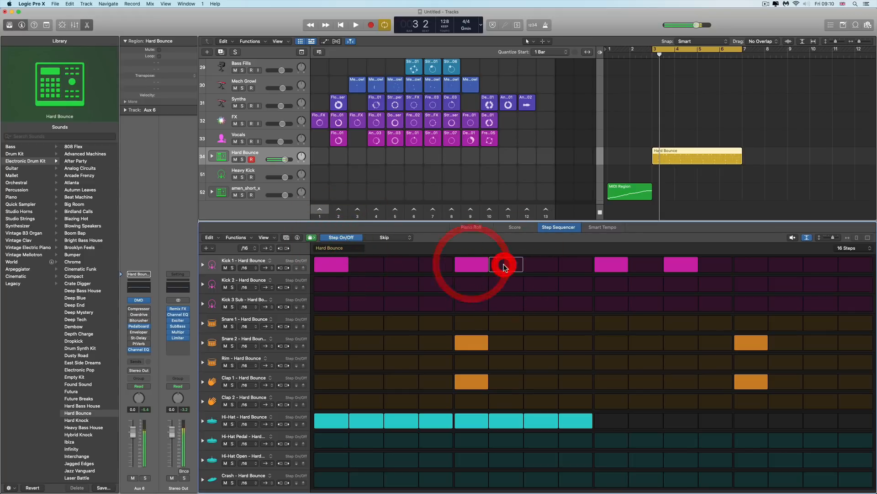
{"action": "left_click", "coordinate": [479, 265]}
{"action": "left_click", "coordinate": [601, 266]}
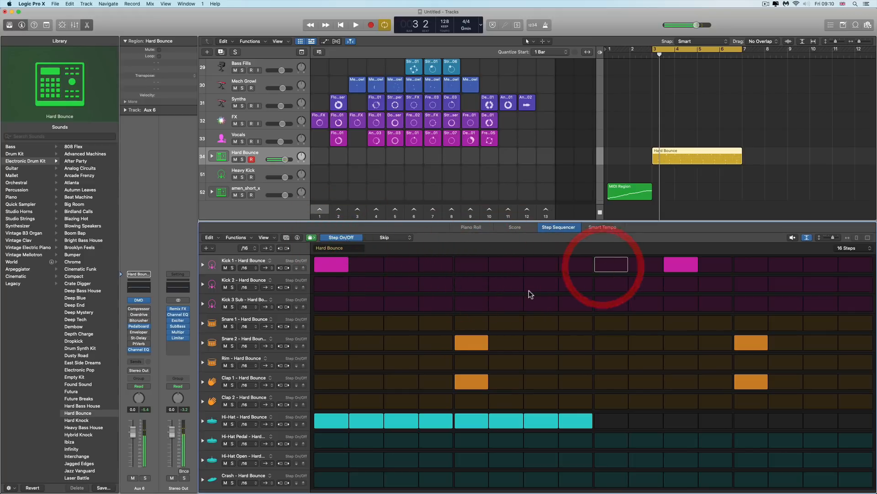
Rotate the whole pattern's steps one step right and back again, twice
{"action": "left_click", "coordinate": [288, 248]}
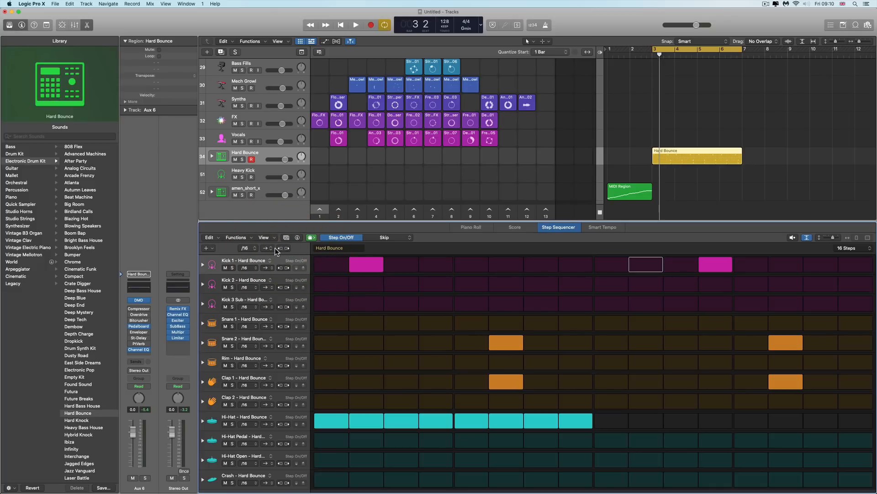
{"action": "left_click", "coordinate": [280, 247]}
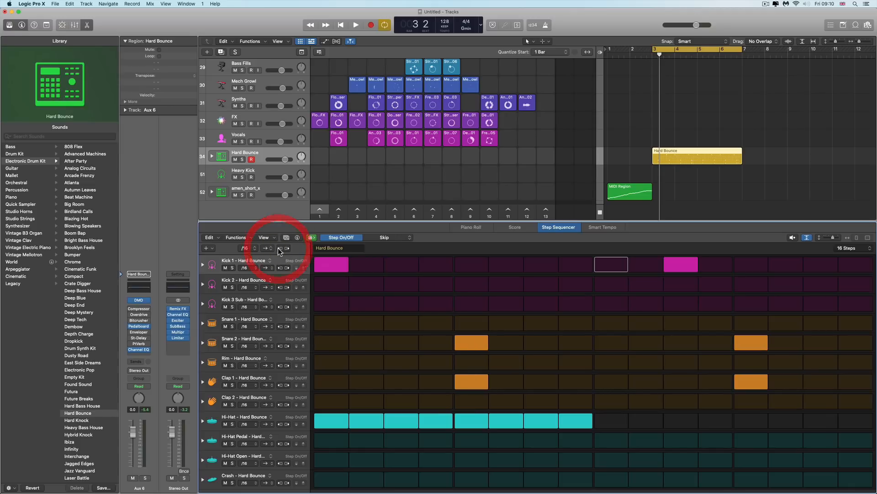
{"action": "left_click", "coordinate": [289, 247]}
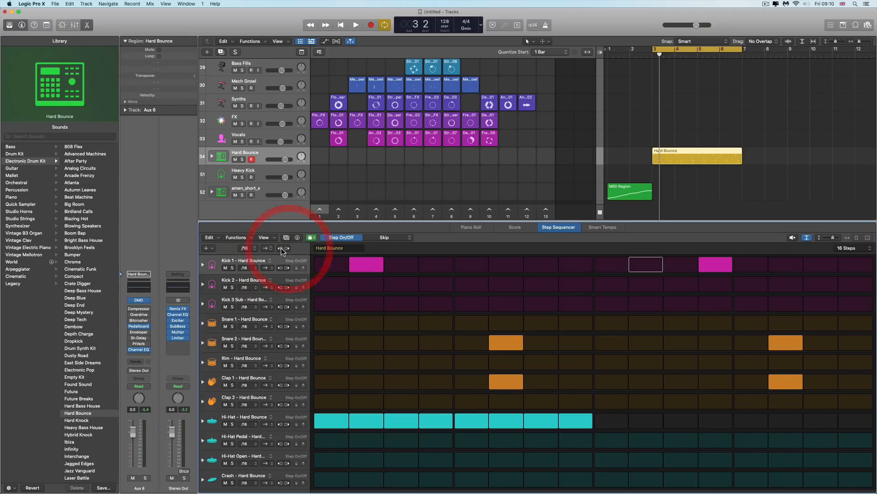
{"action": "left_click", "coordinate": [278, 248]}
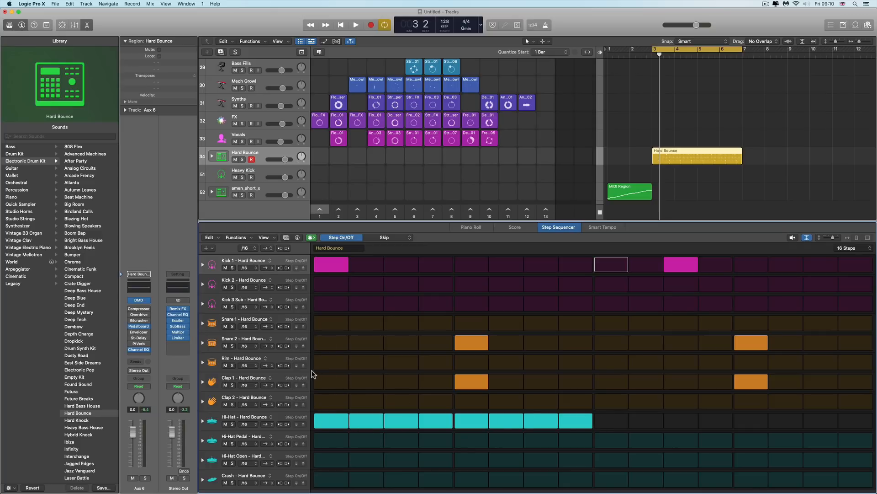
Rotate the Kick 1 row's steps right and back to their original positions
{"action": "left_click", "coordinate": [287, 268]}
{"action": "left_click", "coordinate": [287, 268]}
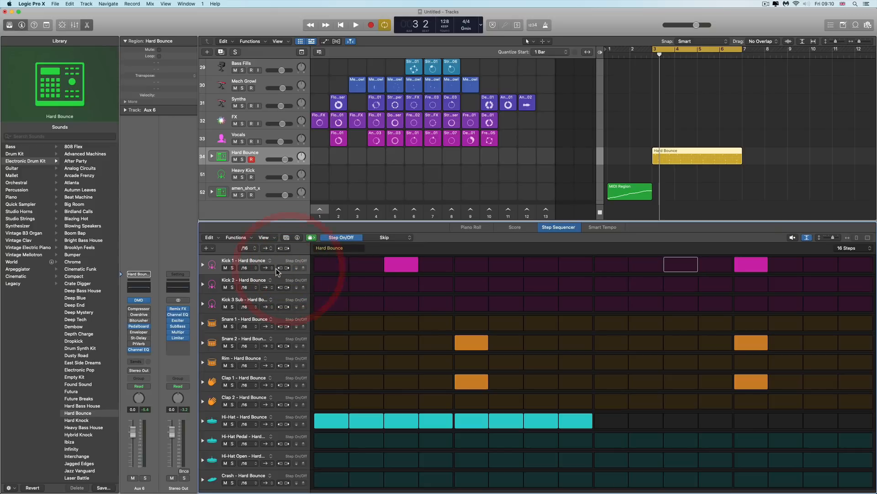
{"action": "left_click", "coordinate": [277, 268]}
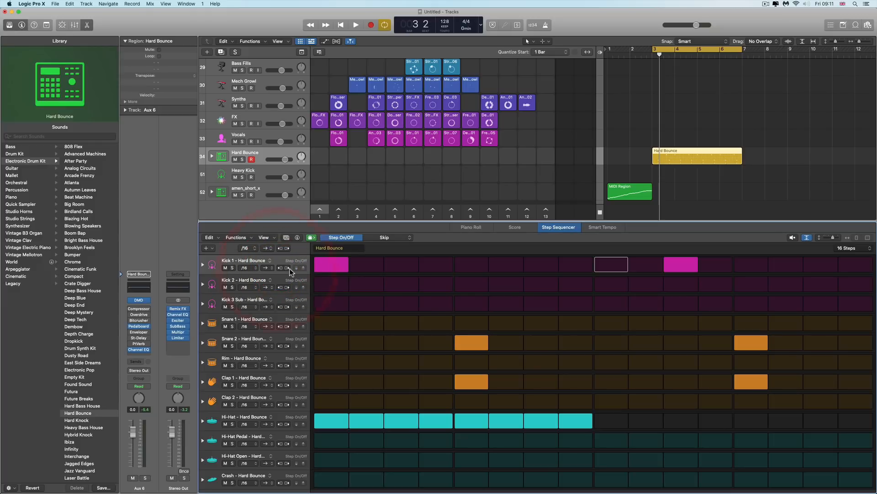
{"action": "left_click", "coordinate": [288, 268]}
{"action": "left_click", "coordinate": [288, 268]}
{"action": "left_click", "coordinate": [280, 268]}
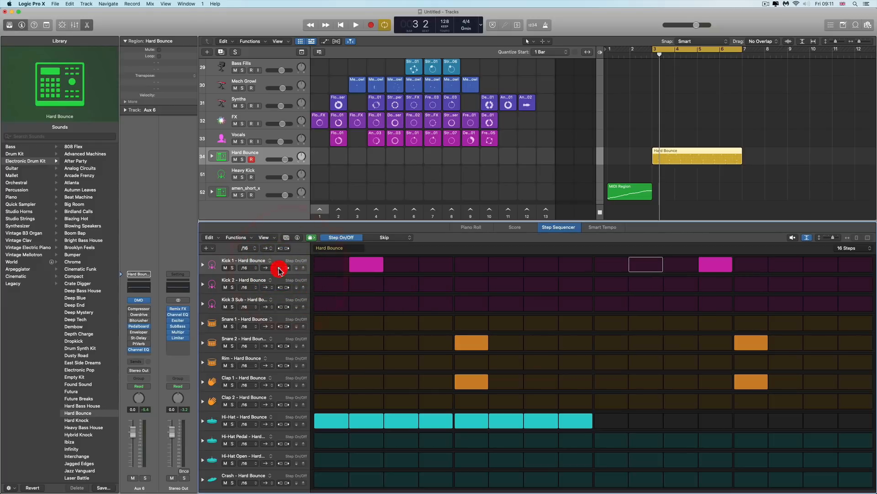
{"action": "left_click", "coordinate": [279, 268]}
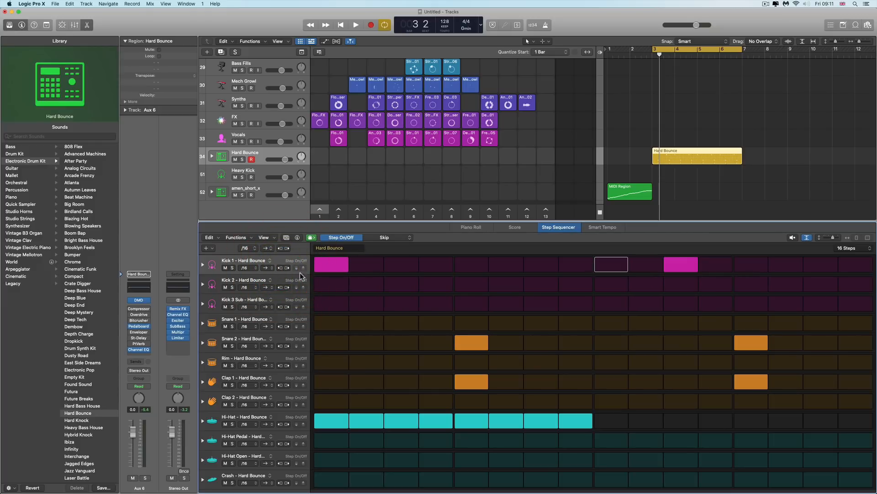
Inspect the pattern step rate and playback mode options, and the Kick 1 row's playback mode options
{"action": "left_click", "coordinate": [251, 249]}
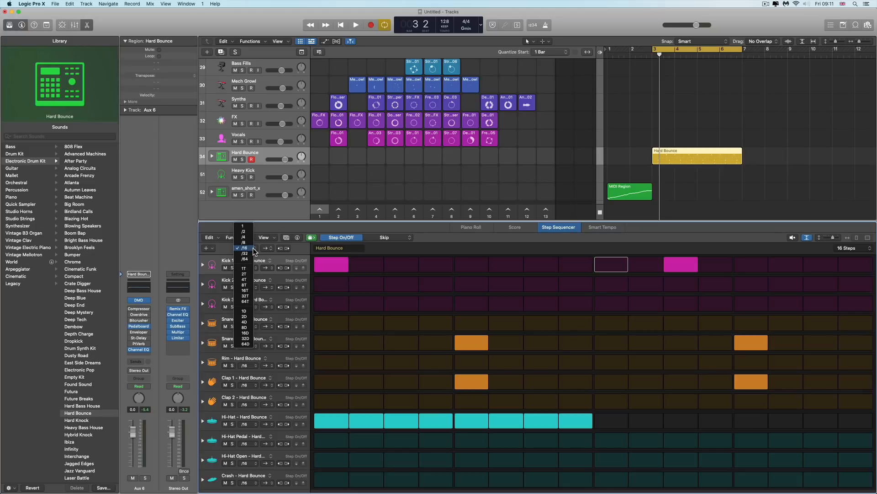
{"action": "left_click", "coordinate": [292, 249]}
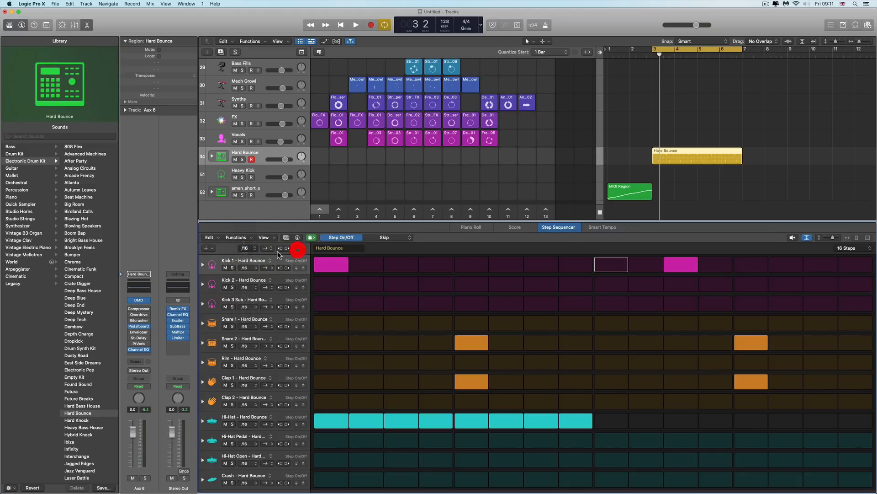
{"action": "left_click", "coordinate": [269, 248]}
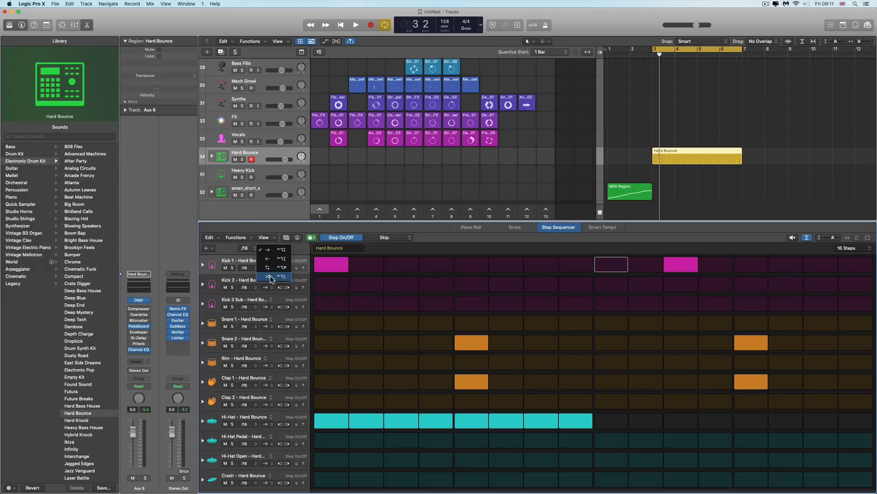
{"action": "left_click", "coordinate": [304, 248]}
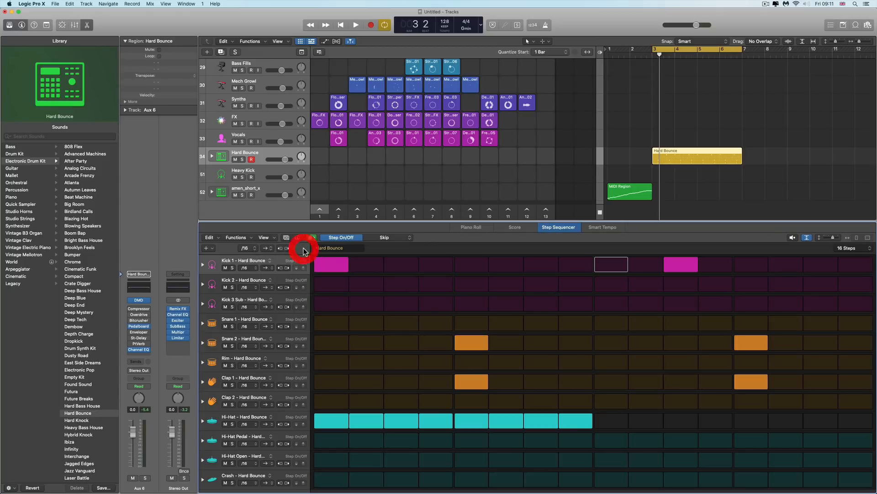
{"action": "left_click", "coordinate": [272, 269]}
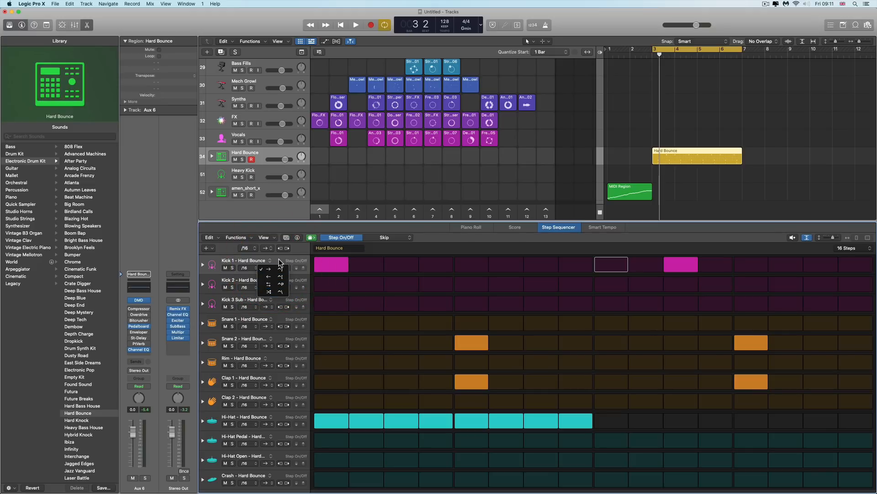
{"action": "left_click", "coordinate": [279, 260]}
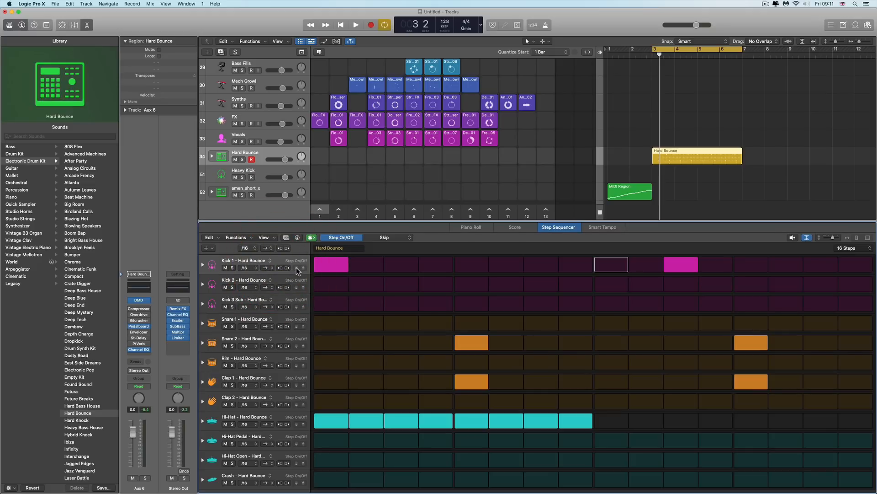
{"action": "left_click", "coordinate": [296, 269]}
Switch the edit mode to Velocity / Value
{"action": "left_click", "coordinate": [403, 238]}
{"action": "left_click", "coordinate": [404, 238]}
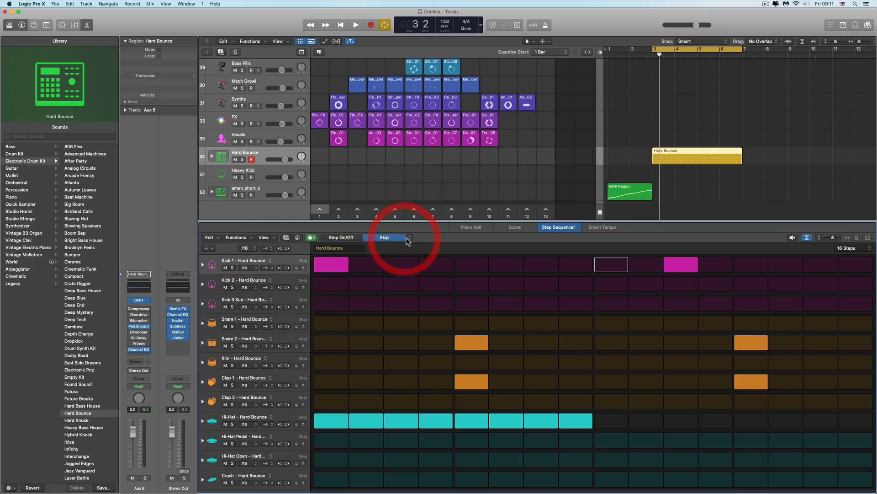
{"action": "left_click", "coordinate": [421, 176]}
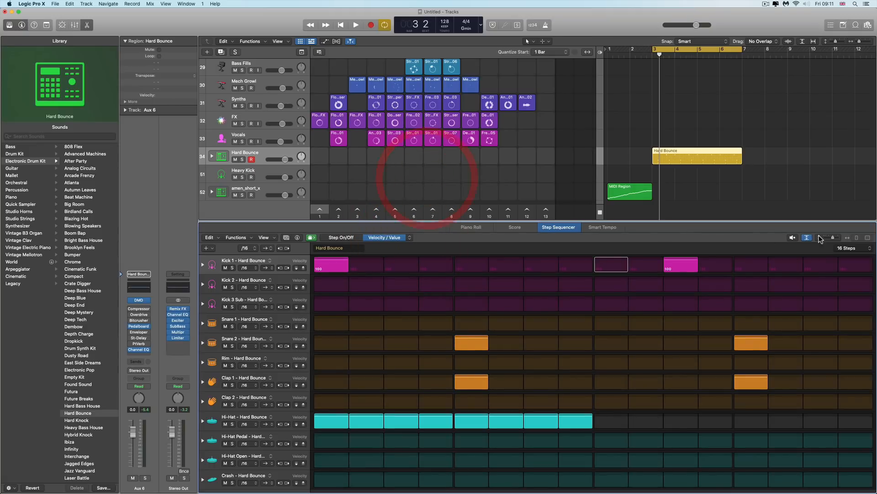
Enlarge the step sequencer rows and inspect the Kick 1 row's kit piece assignment menu
{"action": "left_click", "coordinate": [805, 239]}
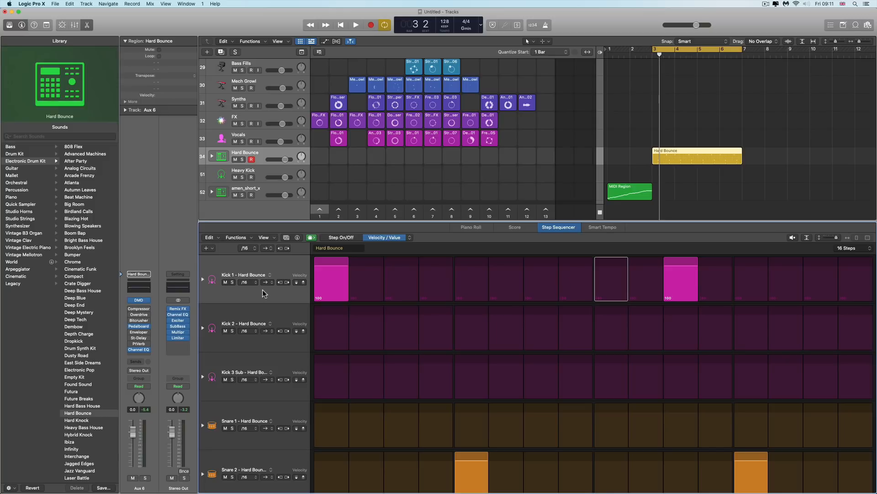
{"action": "mouse_move", "coordinate": [295, 283]}
{"action": "left_mouse_down"}
{"action": "mouse_move", "coordinate": [297, 276]}
{"action": "mouse_move", "coordinate": [298, 283]}
{"action": "left_mouse_up"}
{"action": "left_click", "coordinate": [270, 275]}
{"action": "mouse_move", "coordinate": [257, 283]}
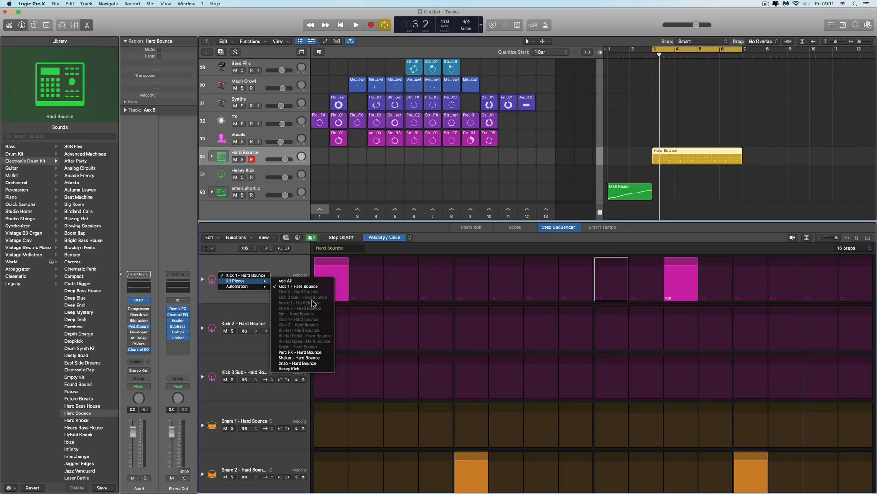
{"action": "left_click", "coordinate": [283, 270]}
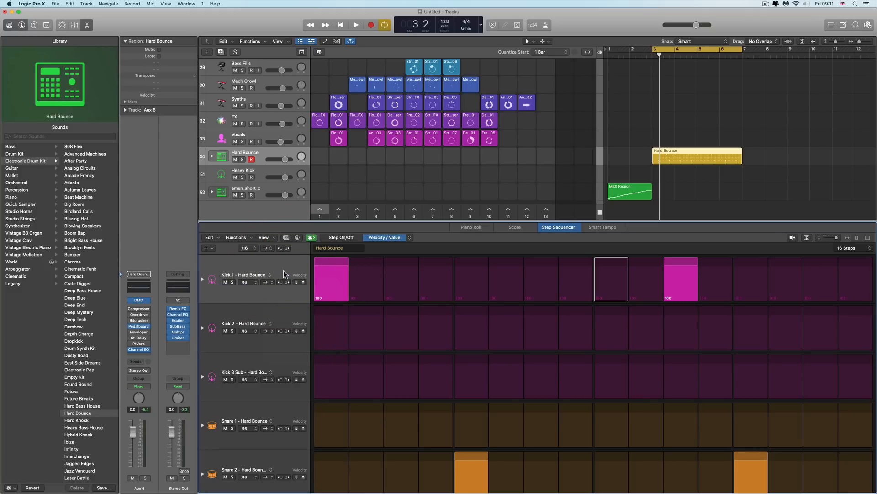
Open the step sequencer inspector, set the pattern swing resolution to 8th, and review the Row and Step settings
{"action": "left_click", "coordinate": [297, 238]}
{"action": "left_click", "coordinate": [215, 260]}
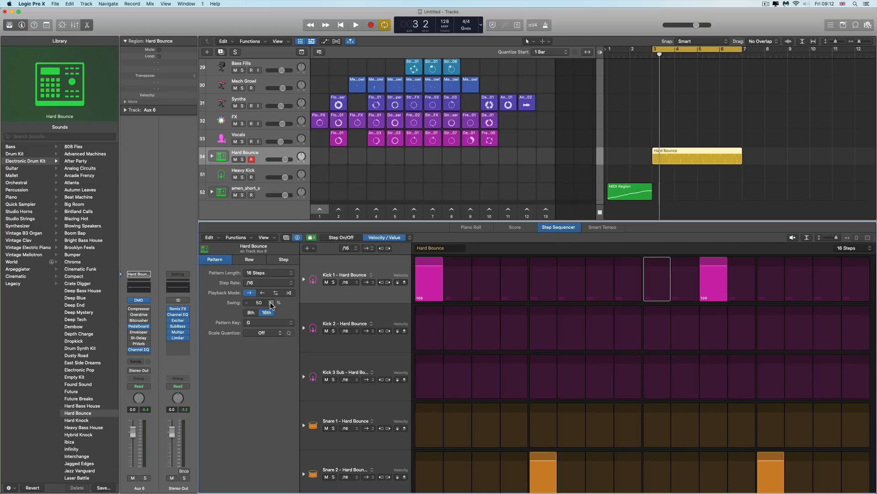
{"action": "left_click", "coordinate": [251, 313]}
{"action": "left_click", "coordinate": [252, 259]}
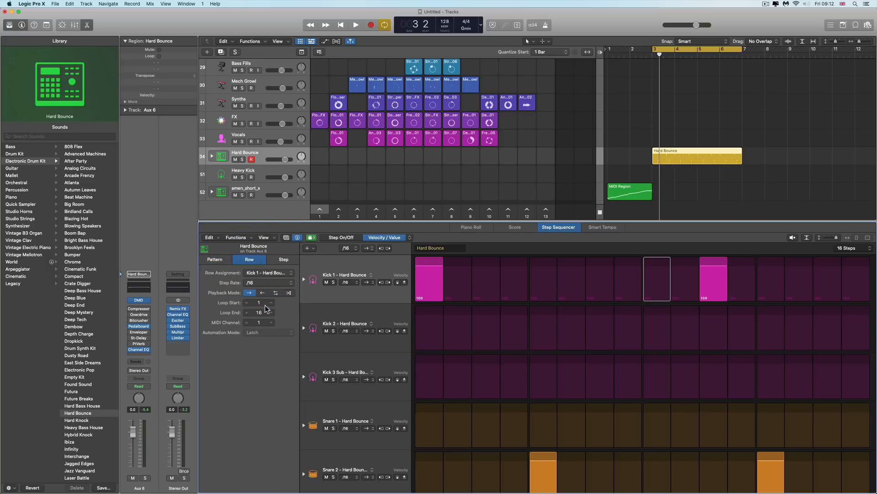
{"action": "left_click", "coordinate": [283, 259]}
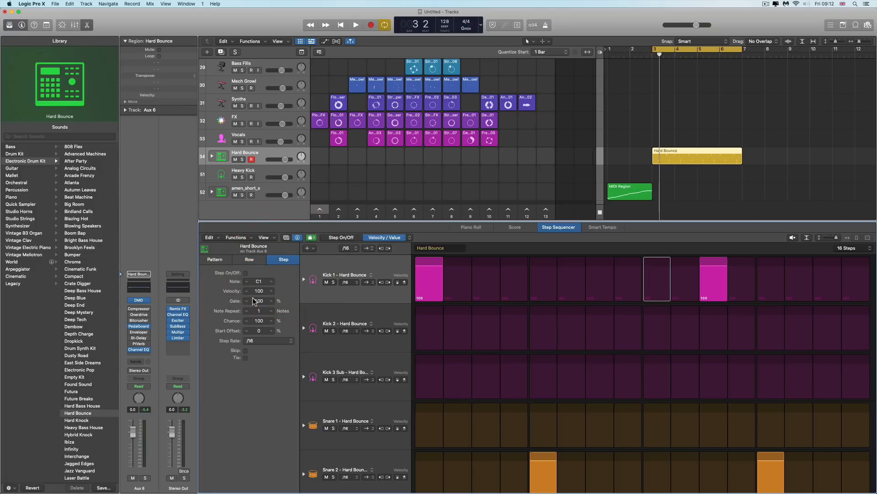
Load the LinnDrum Beat pattern from the Drums patterns in the pattern browser, audition it, and close the browser
{"action": "left_click", "coordinate": [287, 237]}
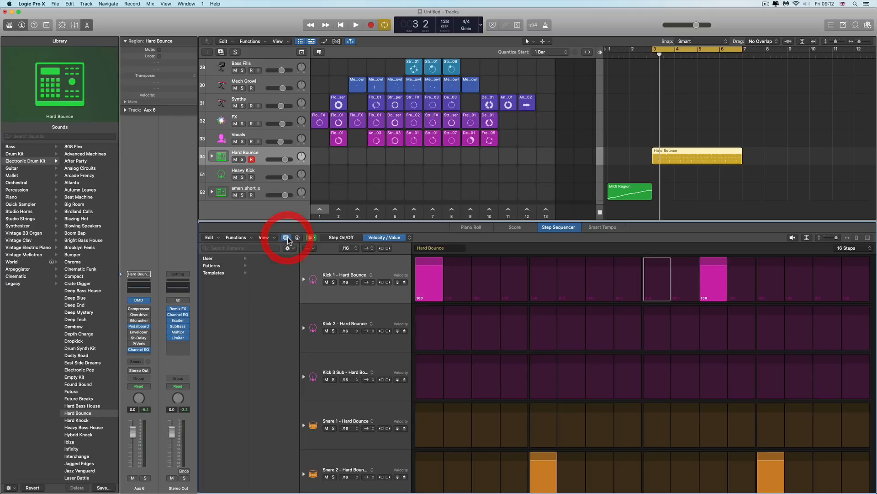
{"action": "left_click", "coordinate": [215, 266]}
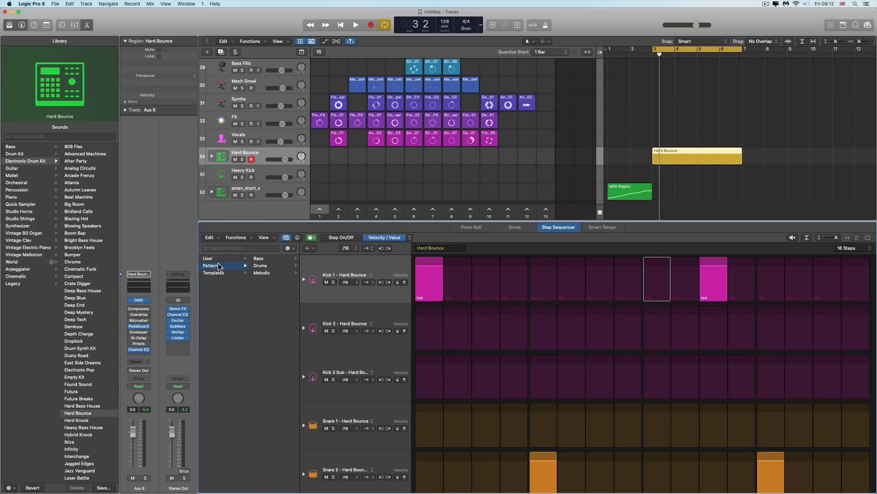
{"action": "left_click", "coordinate": [261, 266]}
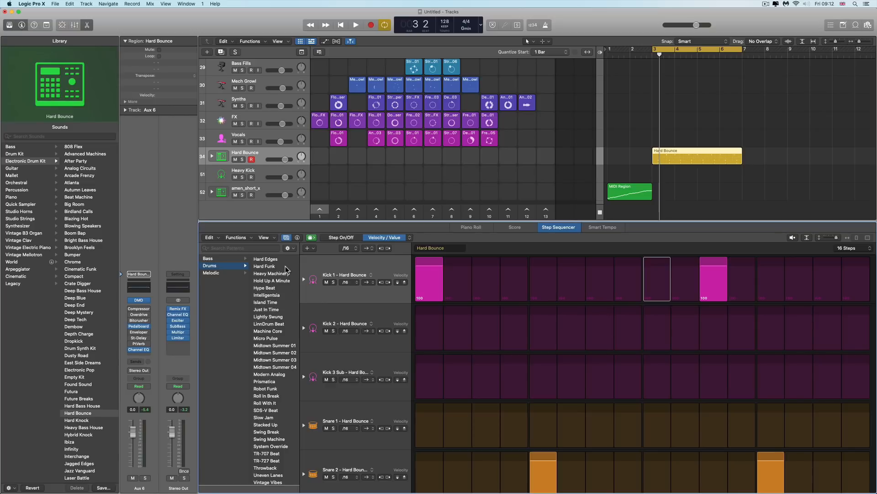
{"action": "left_click", "coordinate": [290, 249]}
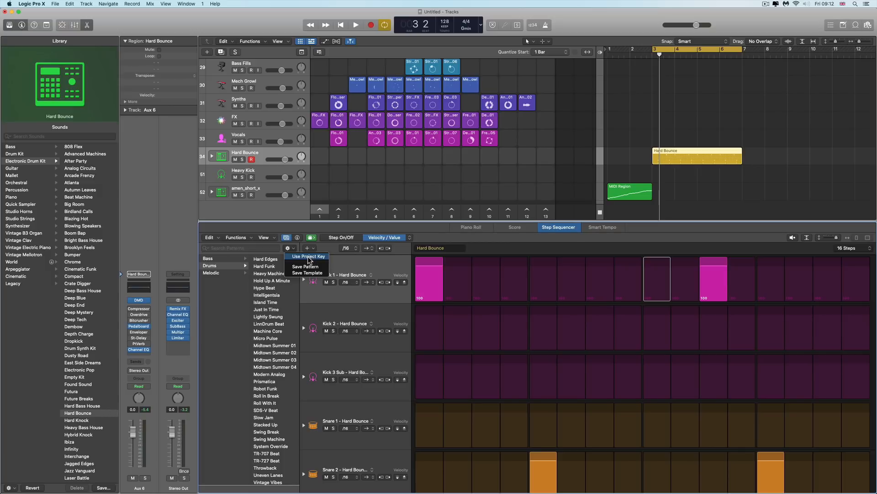
{"action": "left_click", "coordinate": [275, 323]}
{"action": "left_click", "coordinate": [275, 323]}
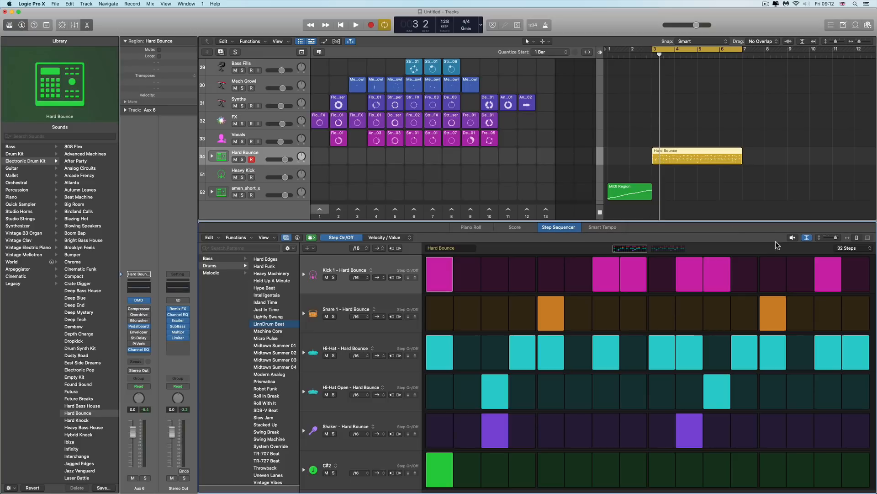
{"action": "left_click", "coordinate": [793, 238]}
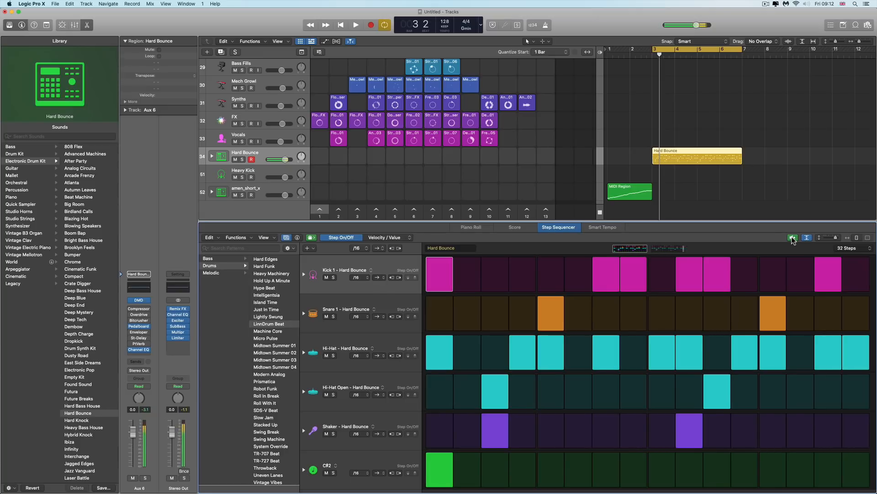
{"action": "left_click", "coordinate": [793, 238]}
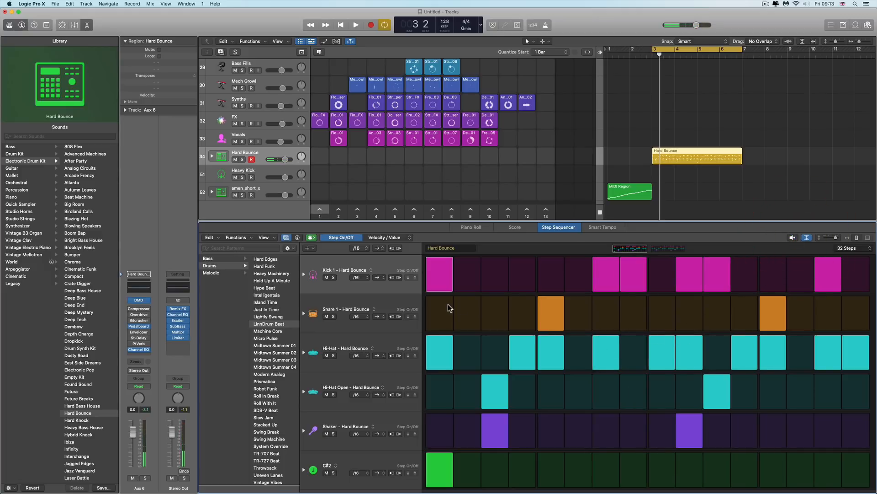
{"action": "left_click", "coordinate": [286, 238]}
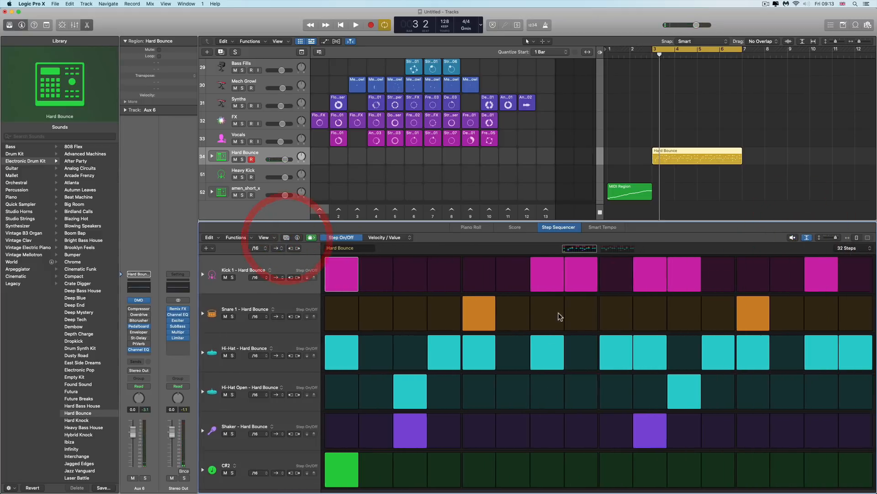
View the second half of the 32-step pattern in the pattern overview
{"action": "left_click", "coordinate": [671, 151]}
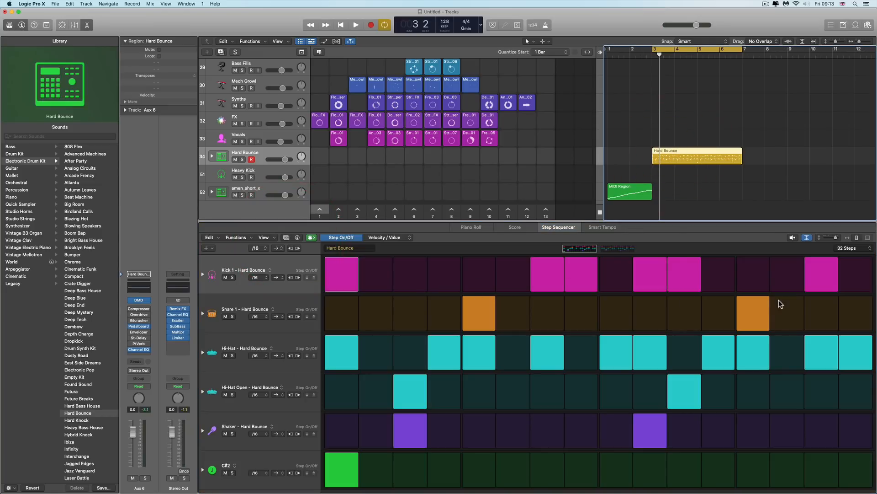
{"action": "left_click", "coordinate": [617, 249]}
{"action": "left_click", "coordinate": [589, 249]}
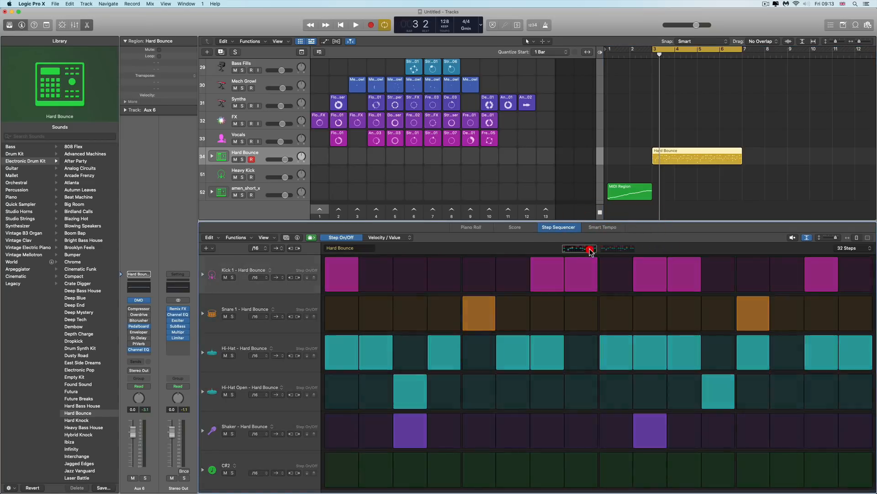
{"action": "left_click", "coordinate": [614, 250]}
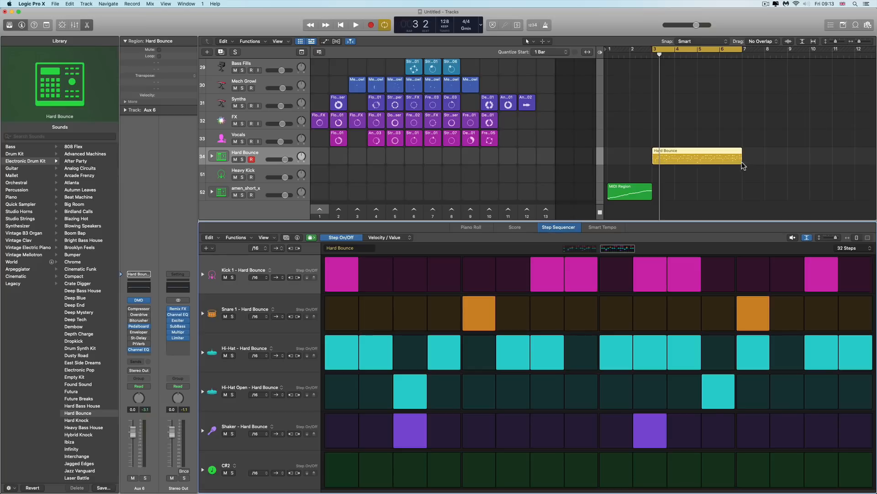
Shorten the Hard Bounce region and extend it back to its full length, then play and stop the project
{"action": "left_click_drag", "start_coordinate": [742, 160], "coordinate": [697, 163]}
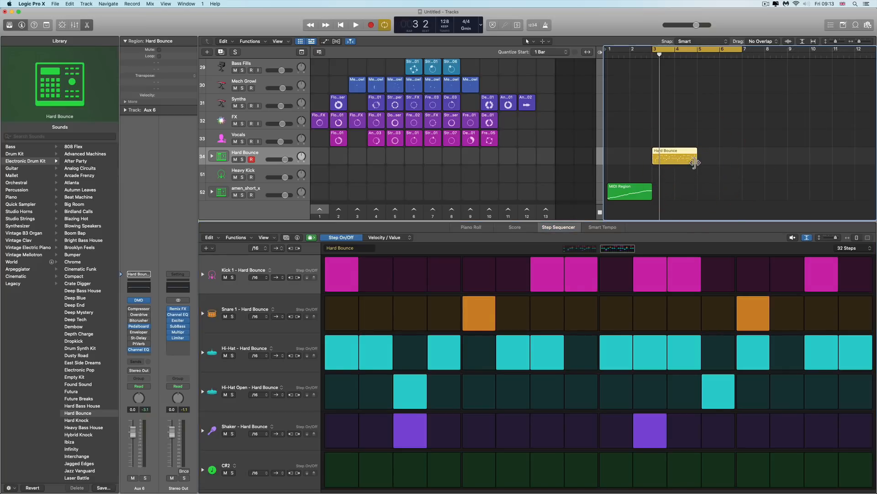
{"action": "left_click_drag", "start_coordinate": [694, 162], "coordinate": [734, 163]}
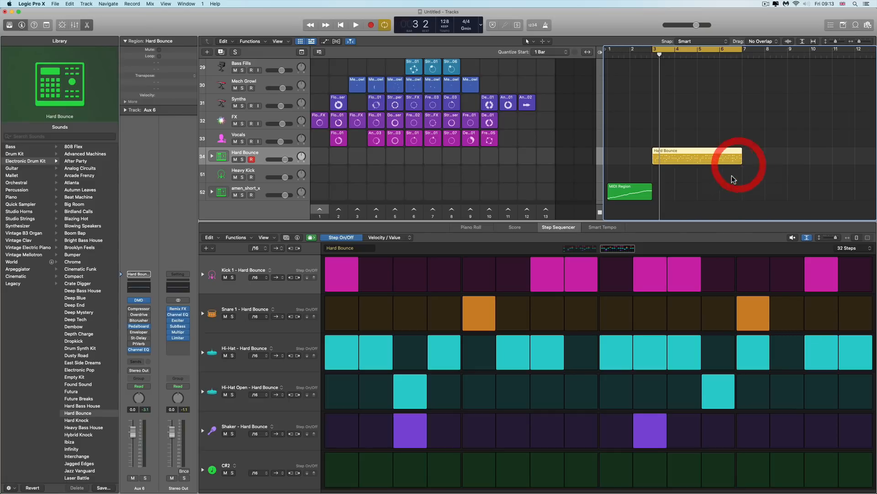
{"action": "key", "text": "space"}
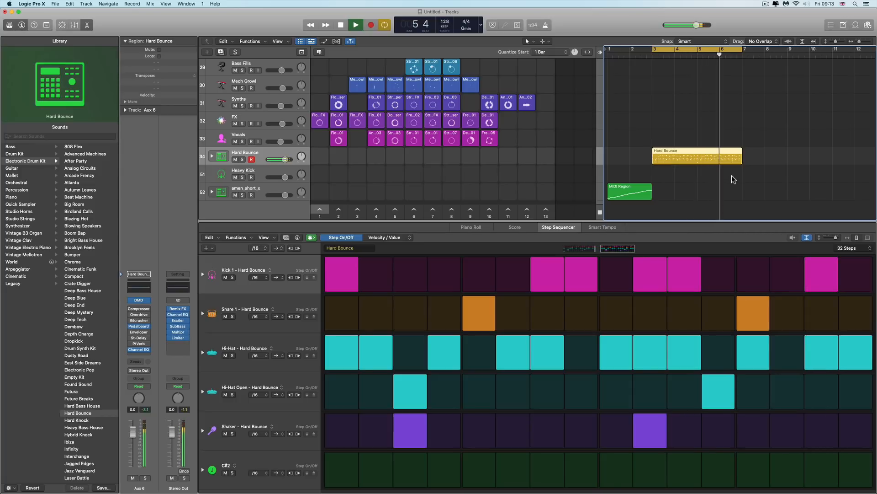
{"action": "key", "text": "space"}
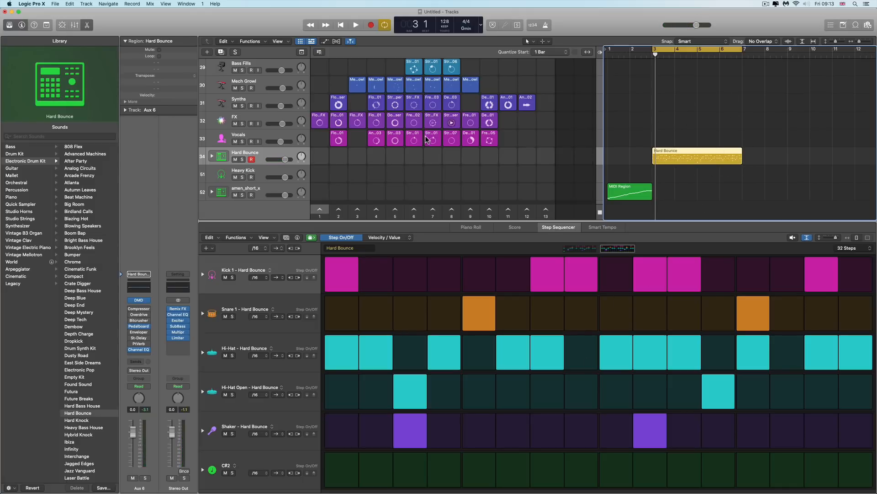
Hide the editor area and try to move the Hard Bounce region into an empty Live Loops cell
{"action": "left_click", "coordinate": [87, 25]}
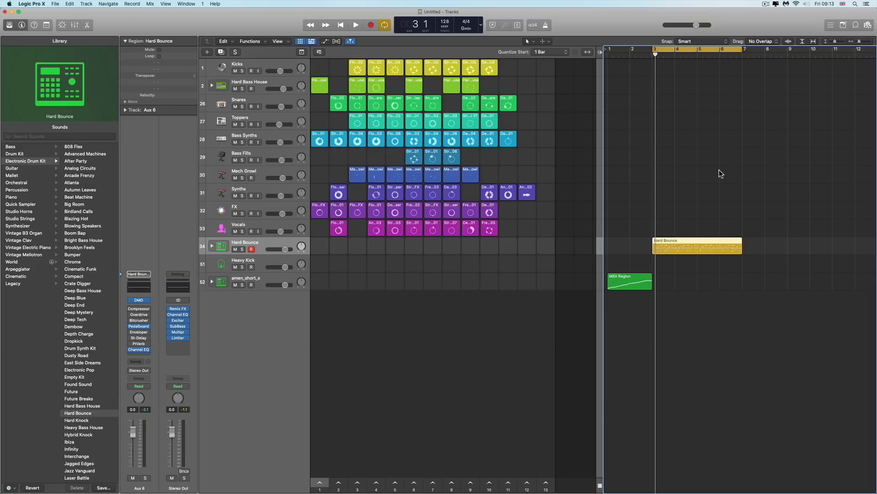
{"action": "left_click_drag", "start_coordinate": [700, 240], "coordinate": [539, 240]}
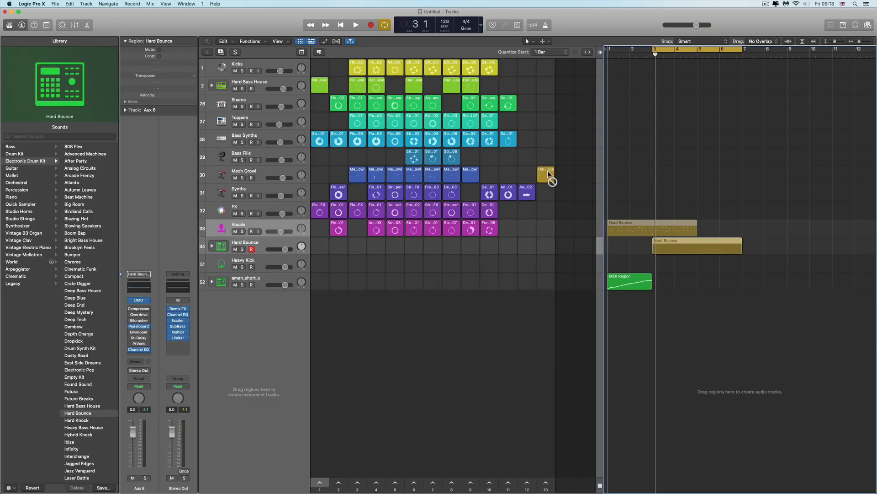
{"action": "left_click_drag", "start_coordinate": [547, 171], "coordinate": [695, 245]}
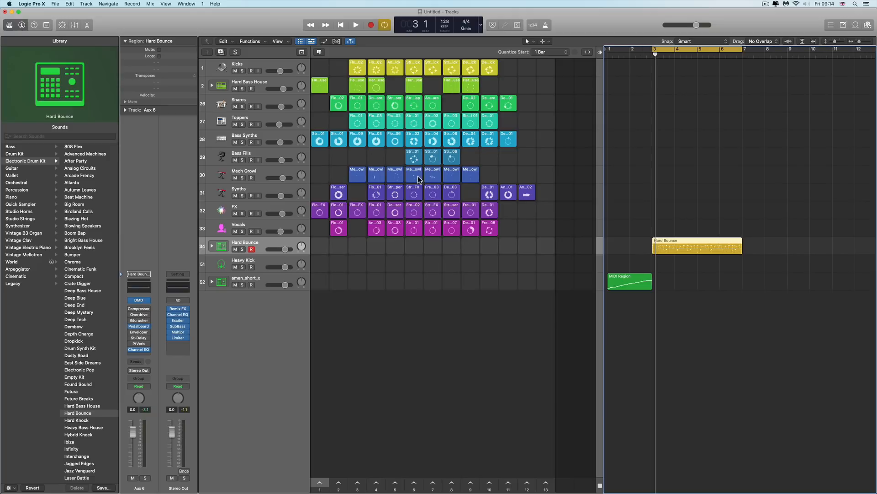
Trigger scenes 1 and 2 and inspect the Quantize Start options
{"action": "left_click", "coordinate": [323, 485]}
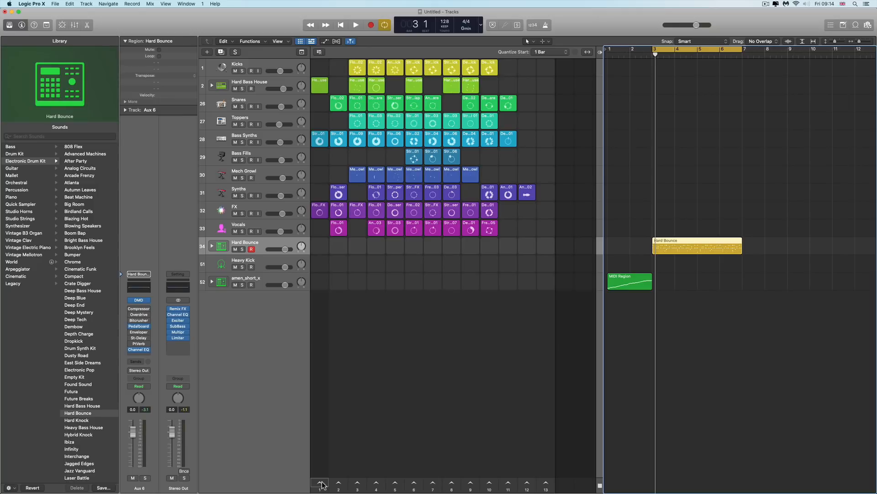
{"action": "left_click", "coordinate": [353, 484]}
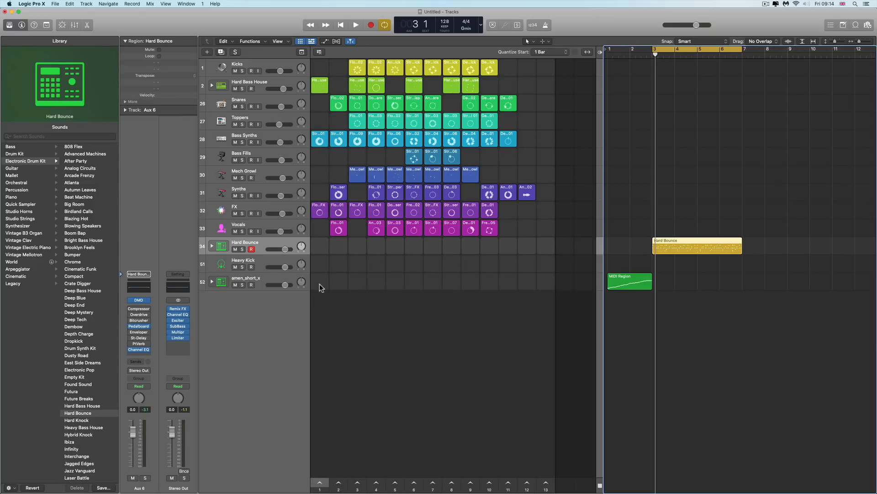
{"action": "left_click", "coordinate": [554, 53]}
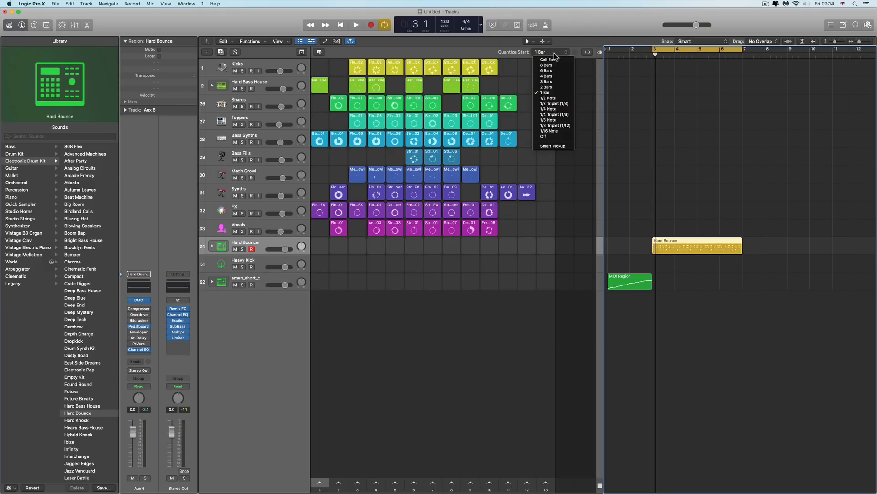
{"action": "left_click", "coordinate": [554, 54]}
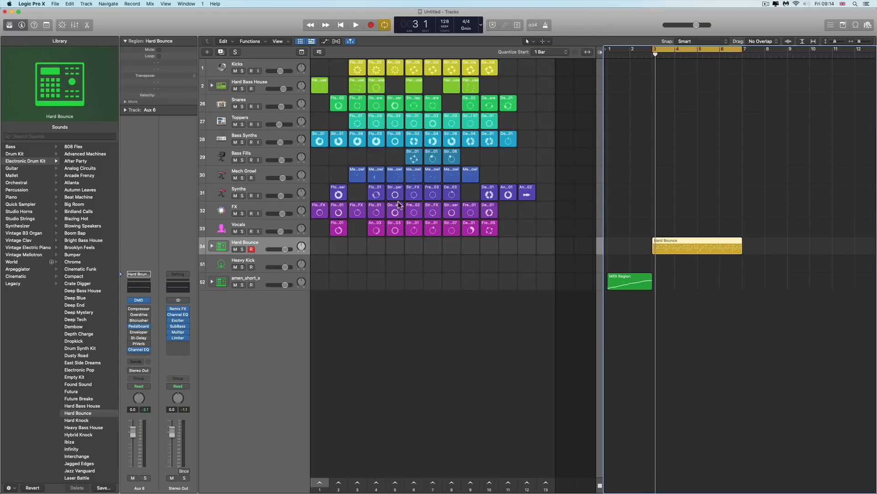
{"action": "left_click", "coordinate": [566, 54]}
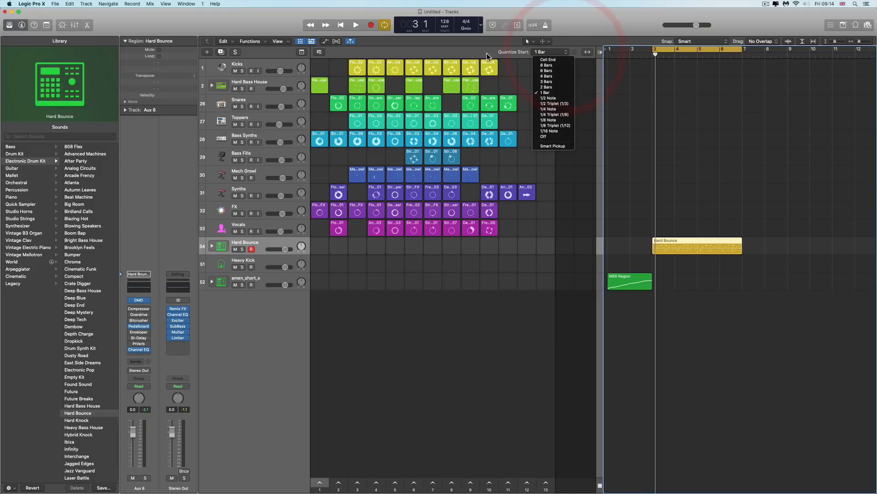
{"action": "left_click", "coordinate": [486, 55]}
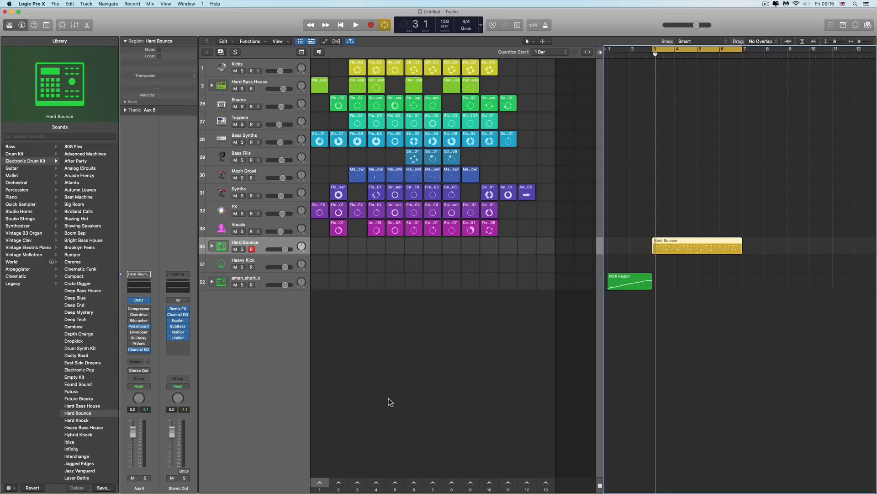
Launch scene 1, stop playback, and switch playback back to the Tracks timeline
{"action": "left_click", "coordinate": [320, 483]}
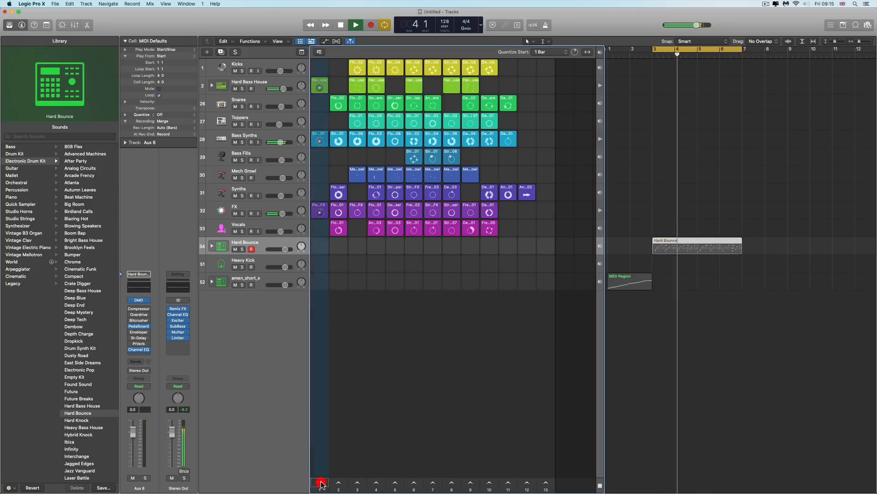
{"action": "left_click", "coordinate": [321, 483]}
{"action": "key", "text": "space"}
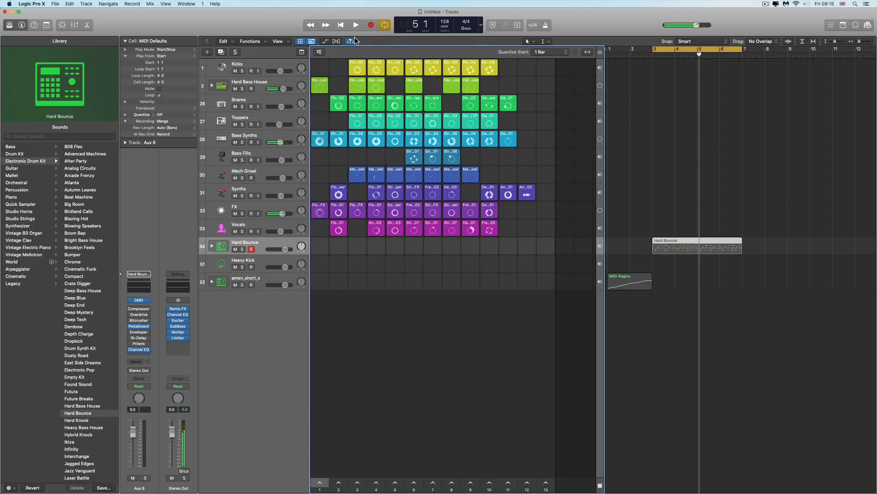
{"action": "left_click", "coordinate": [341, 25]}
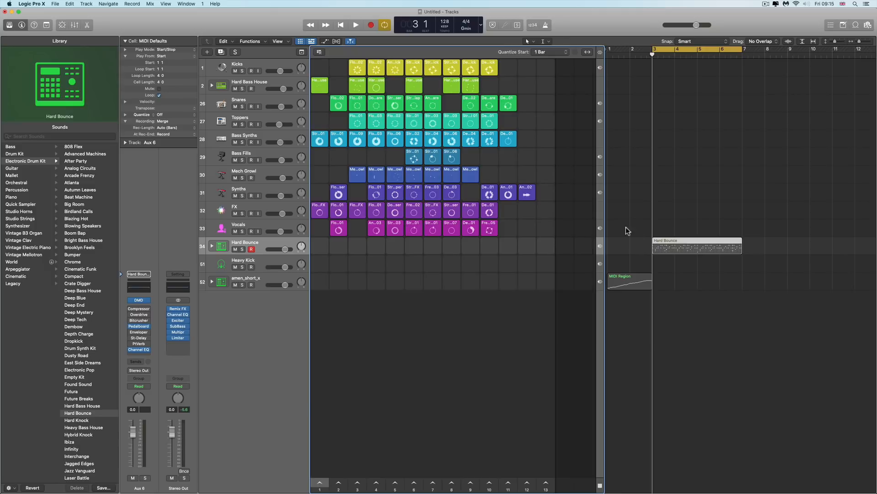
{"action": "left_click", "coordinate": [602, 53]}
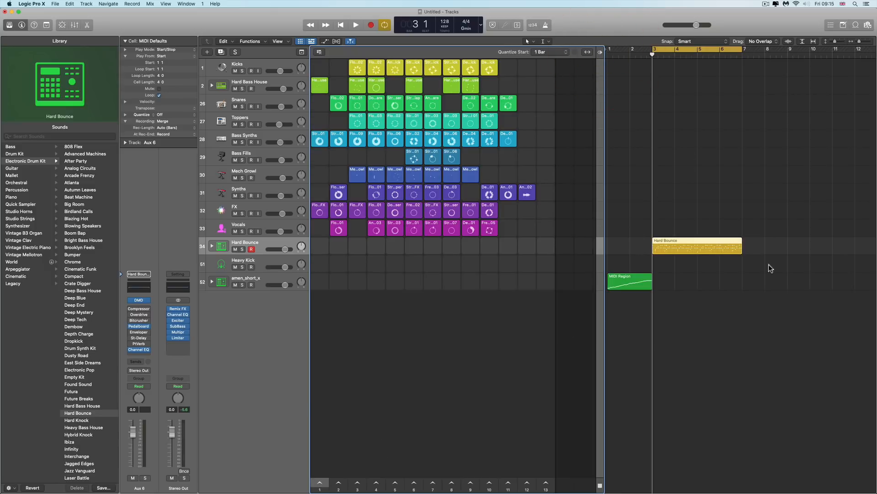
Launch scene 1 and then scene 2
{"action": "left_click", "coordinate": [320, 483]}
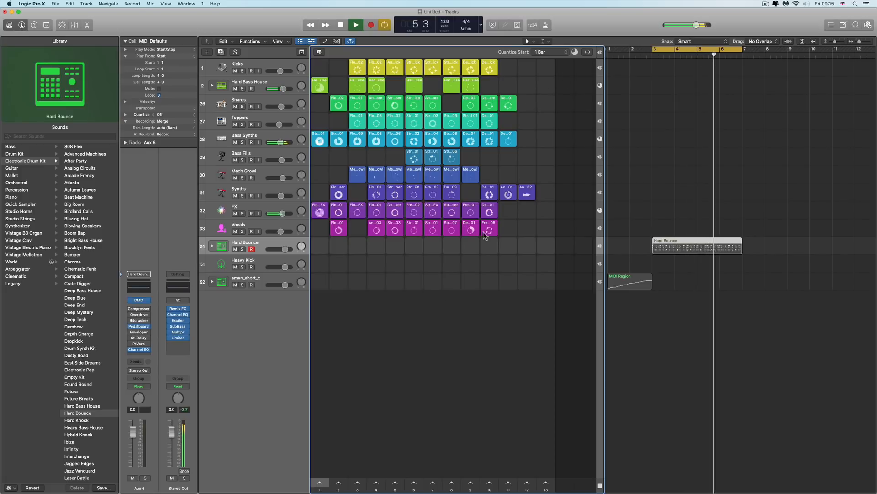
{"action": "left_click", "coordinate": [339, 483]}
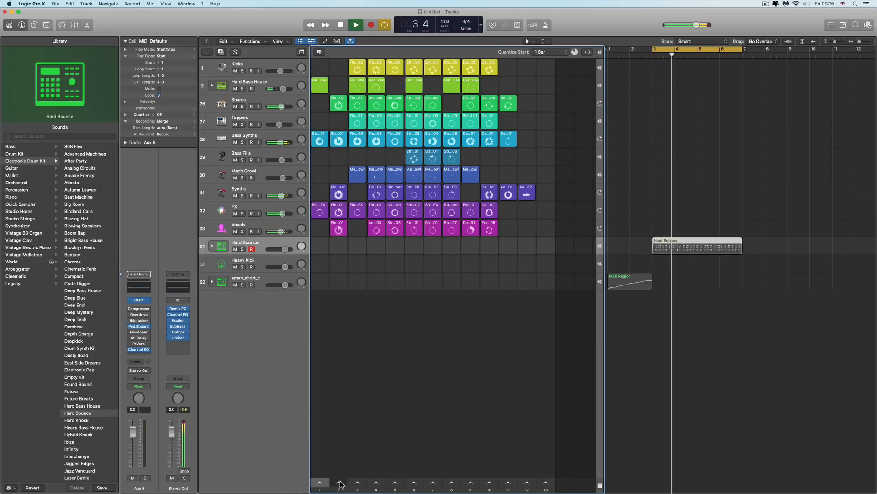
Launch scenes 3, 10 and 6 in turn, lowering the master volume slightly along the way
{"action": "left_click", "coordinate": [358, 484]}
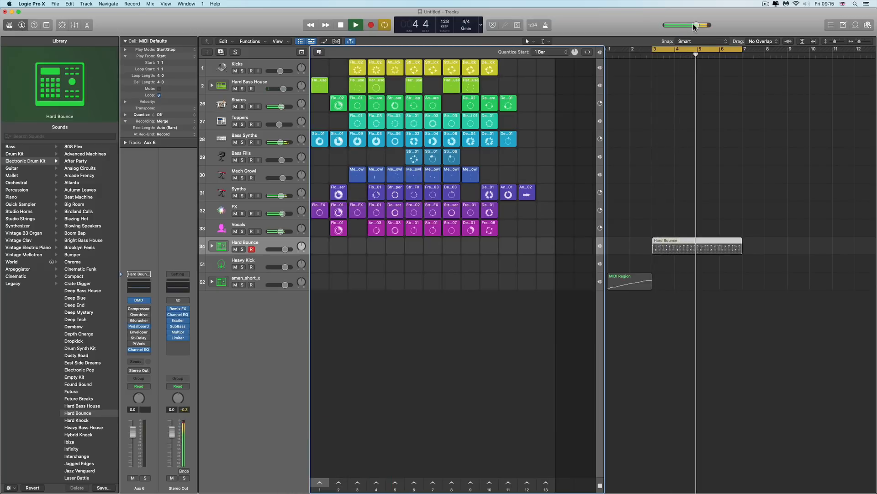
{"action": "left_click_drag", "start_coordinate": [697, 25], "coordinate": [690, 26]}
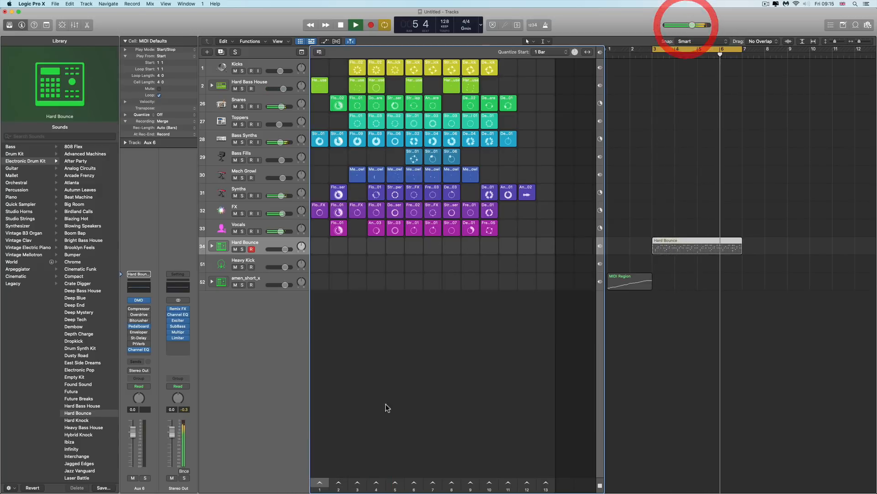
{"action": "left_click", "coordinate": [359, 484]}
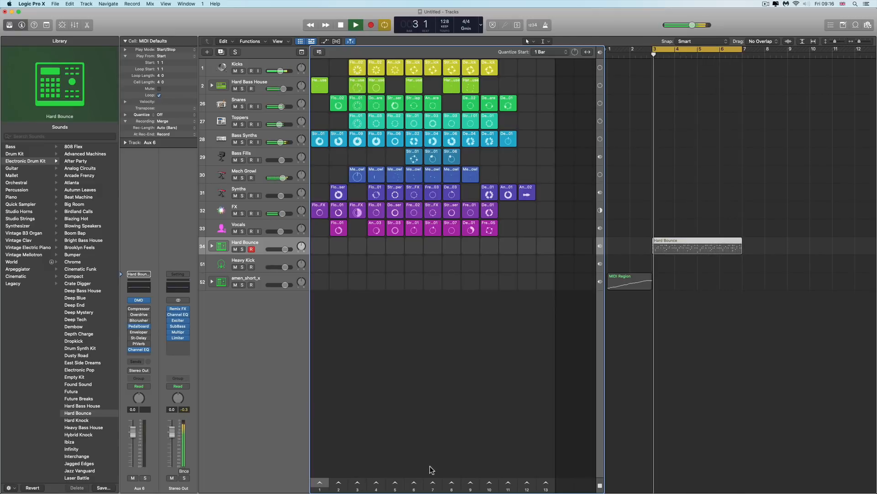
{"action": "left_click", "coordinate": [491, 483]}
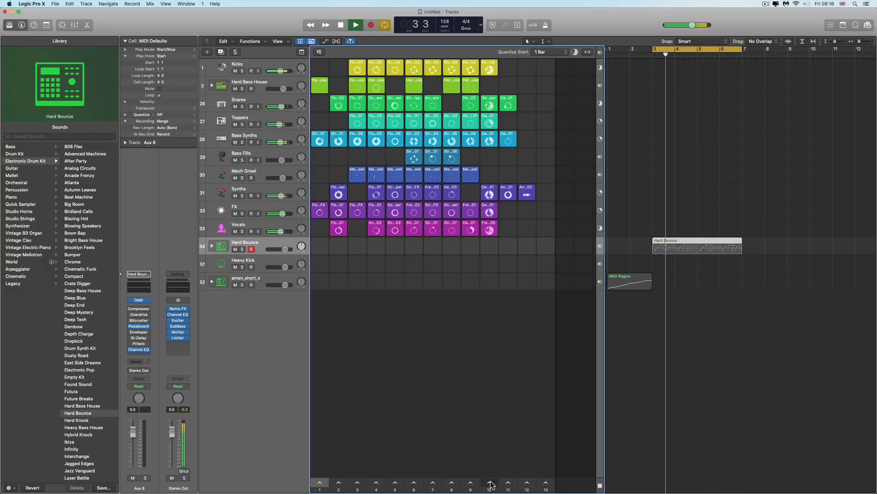
{"action": "left_click", "coordinate": [414, 483]}
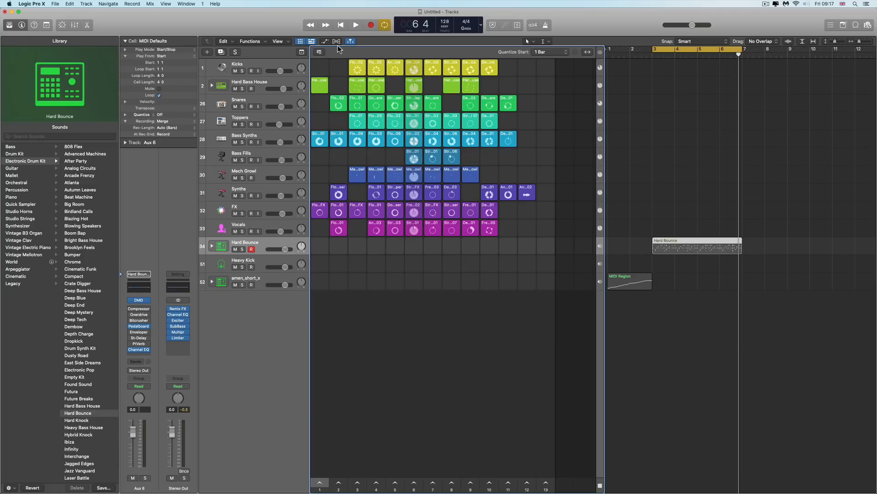
Hide the Tracks area and launch single cells in the FX, Bass Synths and Hard Bass House rows
{"action": "left_click", "coordinate": [313, 41]}
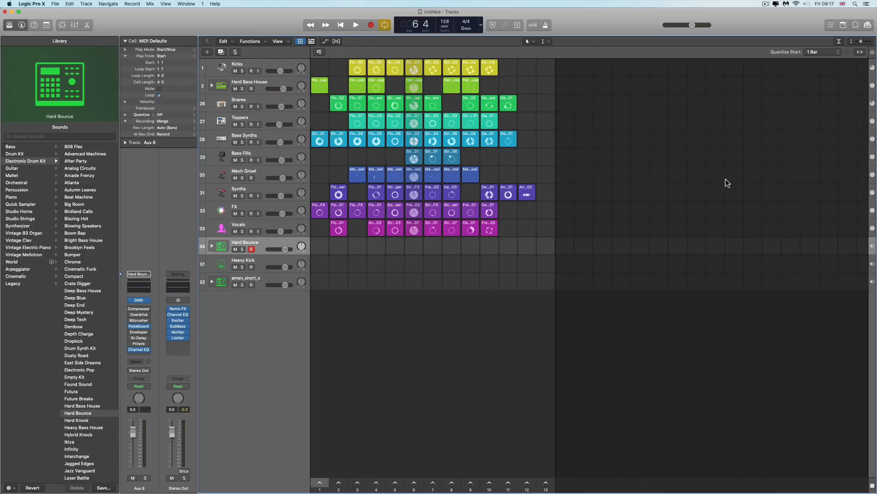
{"action": "left_click", "coordinate": [312, 41]}
{"action": "left_click", "coordinate": [312, 41]}
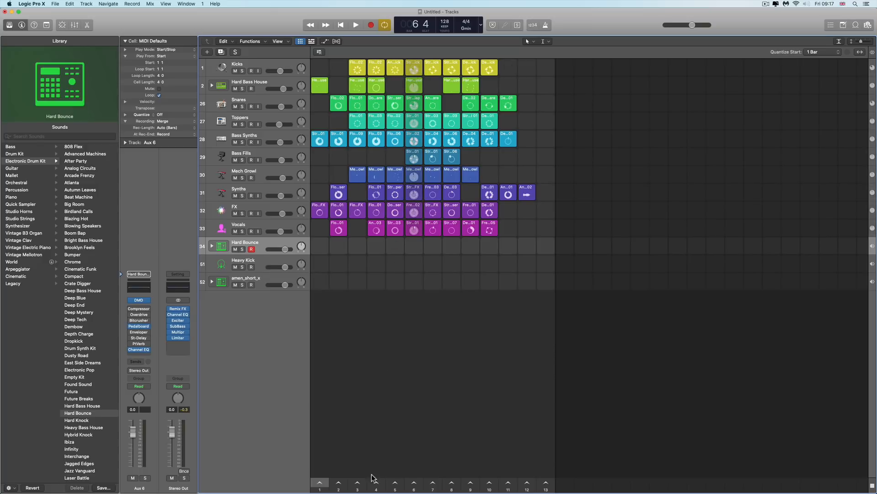
{"action": "left_click", "coordinate": [377, 211]}
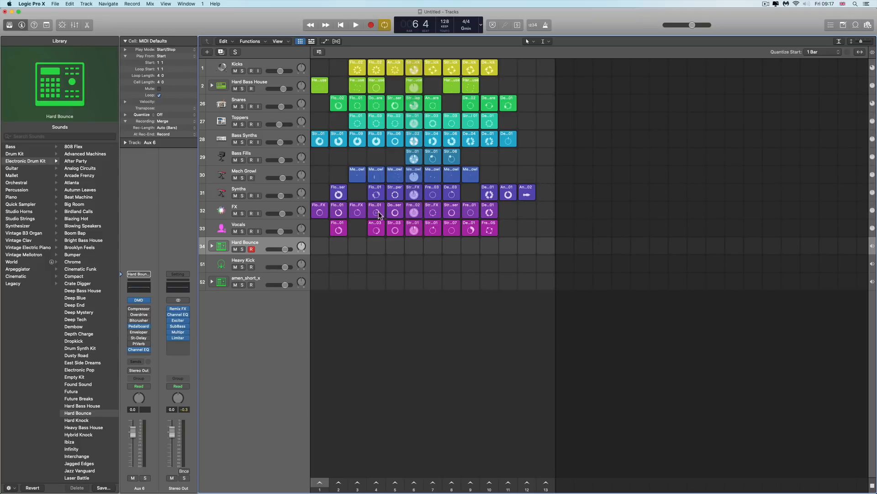
{"action": "left_click", "coordinate": [338, 135]}
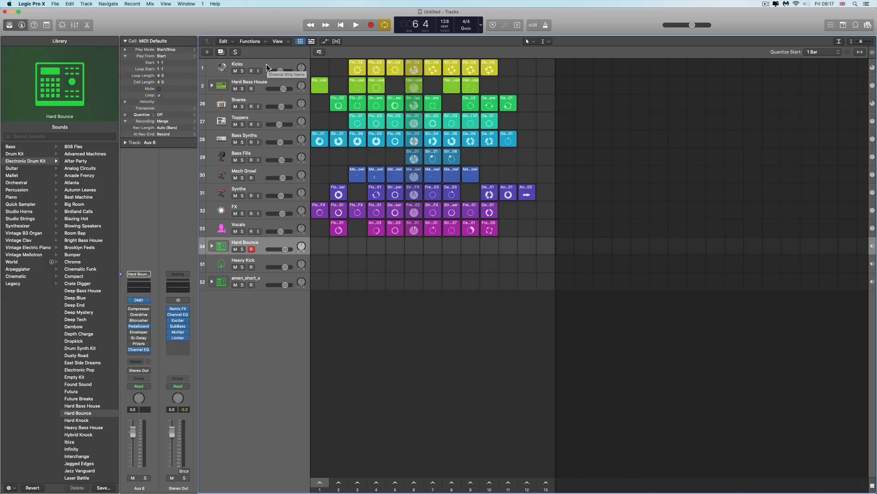
{"action": "left_click", "coordinate": [416, 87]}
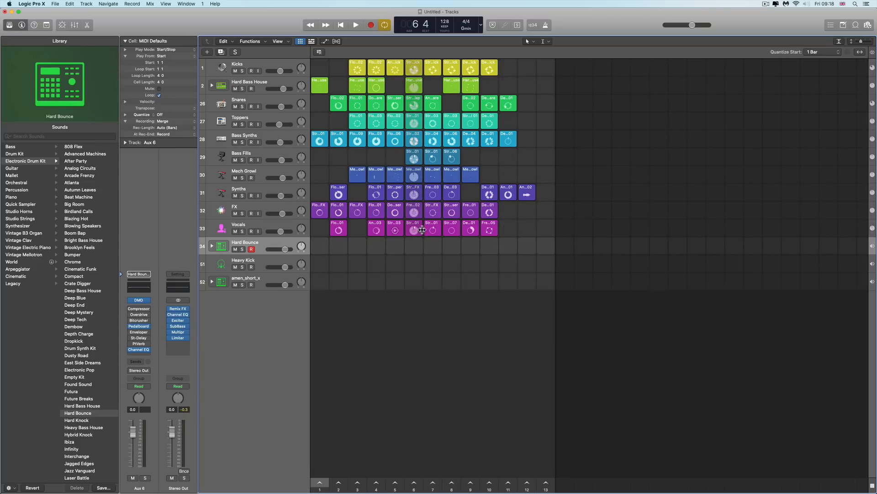
Stop playback, return the playhead to the start, and select an empty Vocals cell in scene 12
{"action": "left_click", "coordinate": [341, 25]}
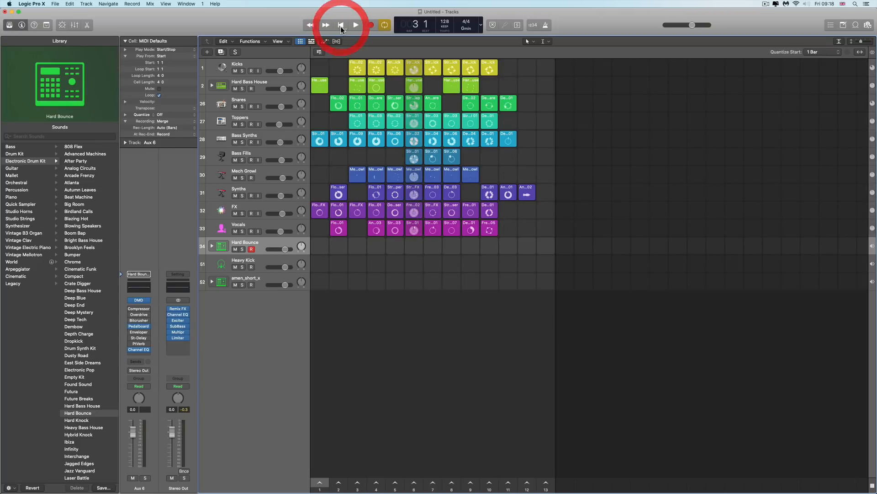
{"action": "left_click", "coordinate": [340, 26]}
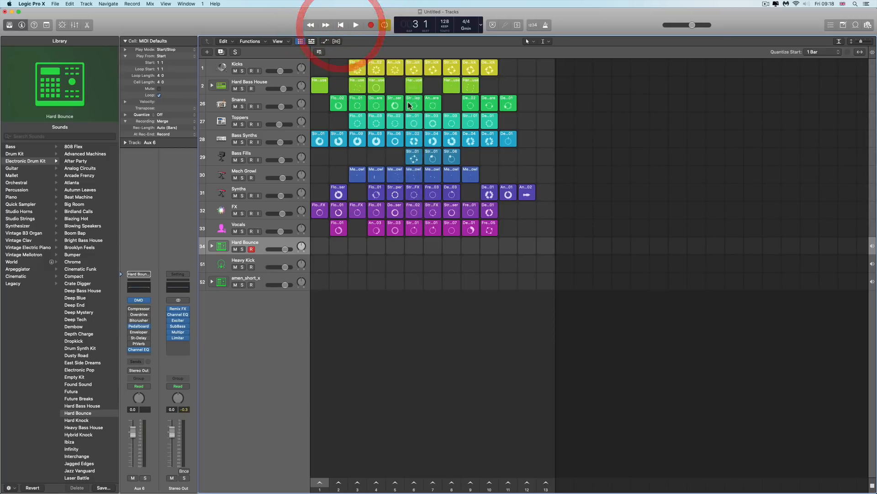
{"action": "left_click", "coordinate": [527, 229]}
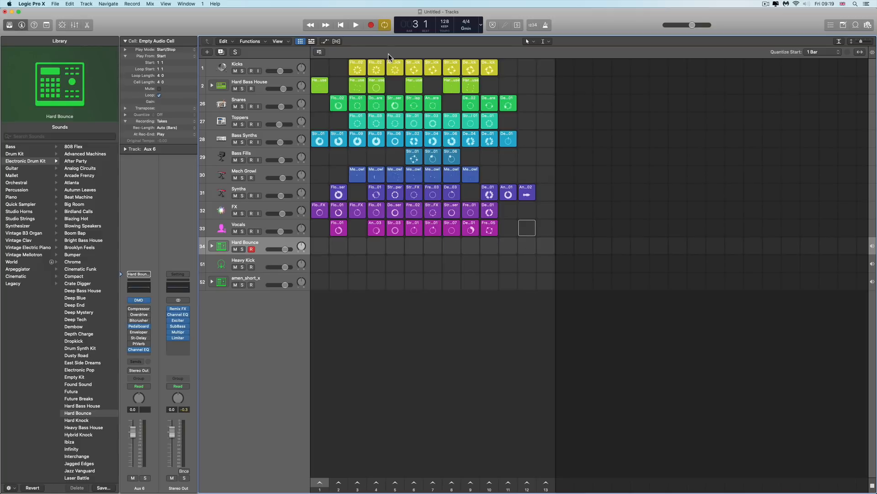
Show the Live Loops grid and Tracks area side by side and narrow the Live Loops grid slightly
{"action": "left_click", "coordinate": [310, 41]}
{"action": "left_click", "coordinate": [300, 41]}
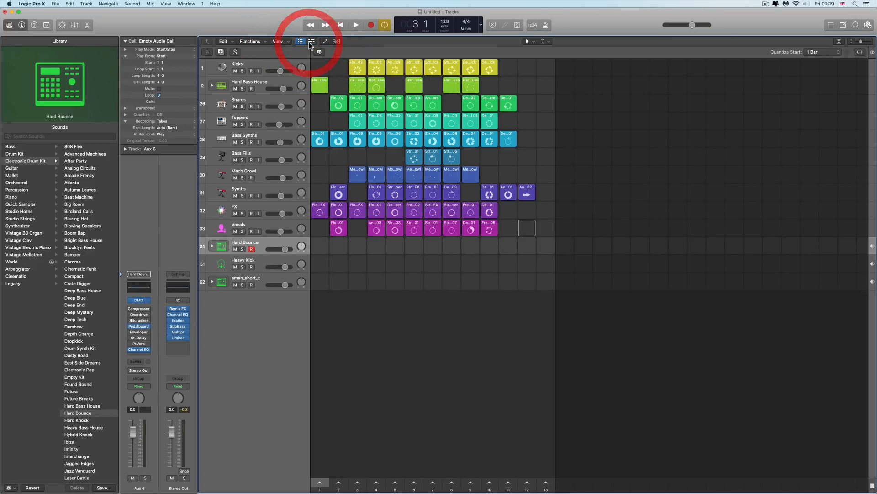
{"action": "left_click", "coordinate": [303, 41]}
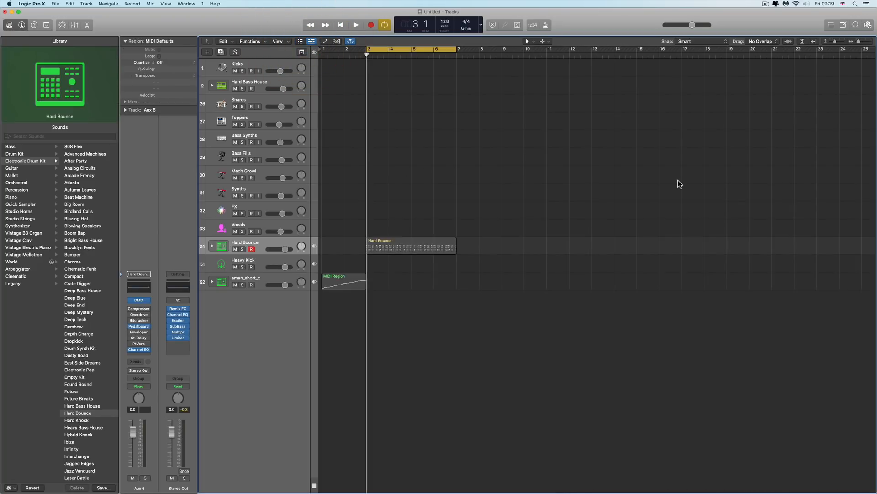
{"action": "left_click", "coordinate": [301, 42]}
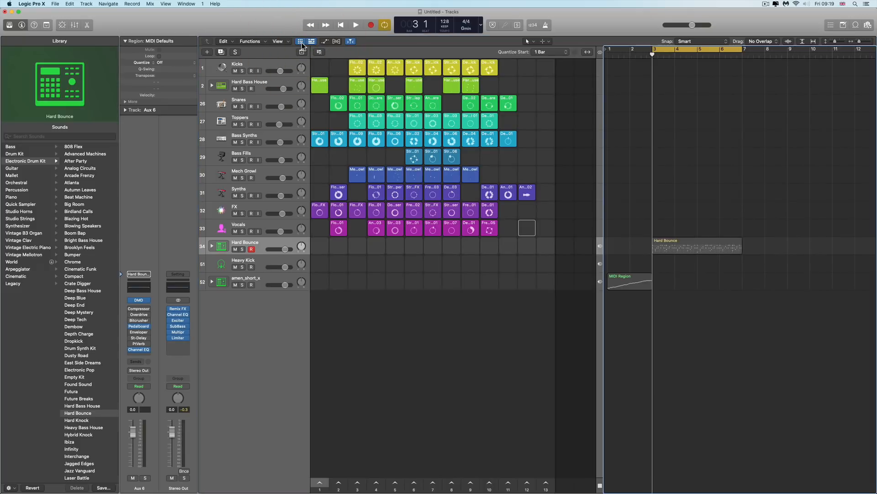
{"action": "left_click", "coordinate": [310, 41]}
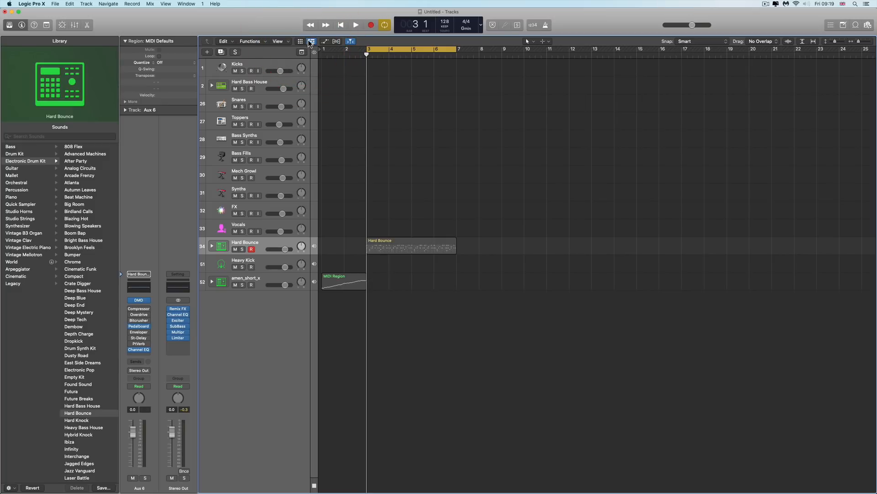
{"action": "left_click", "coordinate": [301, 41]}
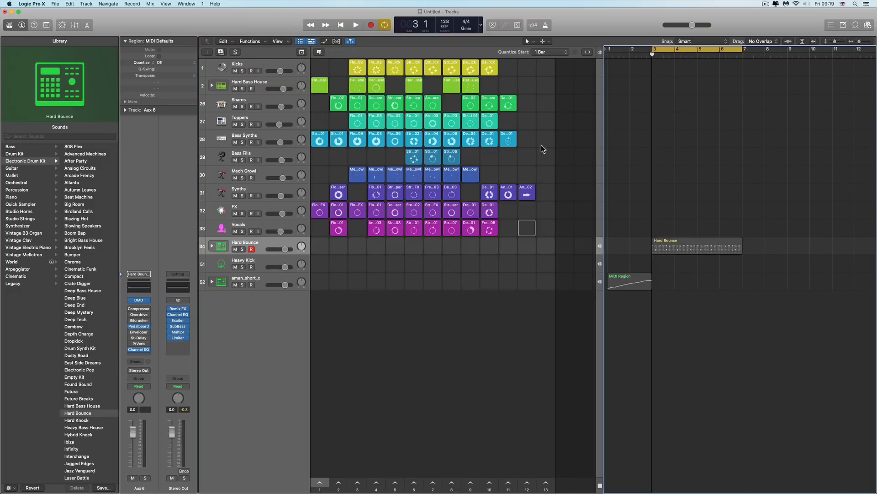
{"action": "left_click_drag", "start_coordinate": [603, 155], "coordinate": [567, 157]}
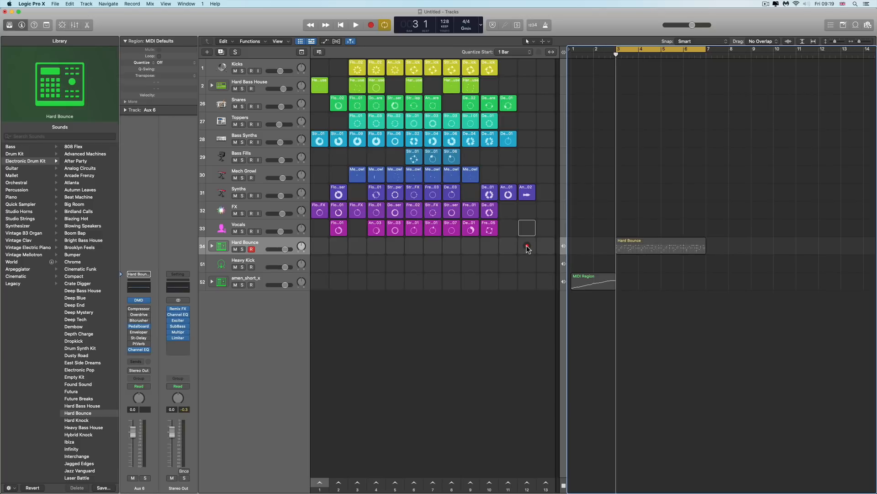
Select the Hard Bounce region, switch playback to the Tracks timeline, and start and stop playback
{"action": "left_click", "coordinate": [651, 240]}
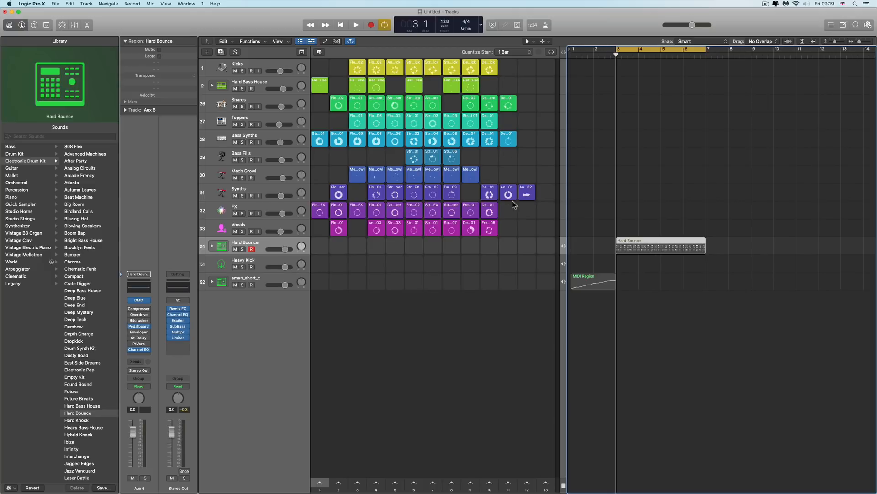
{"action": "left_click", "coordinate": [565, 53]}
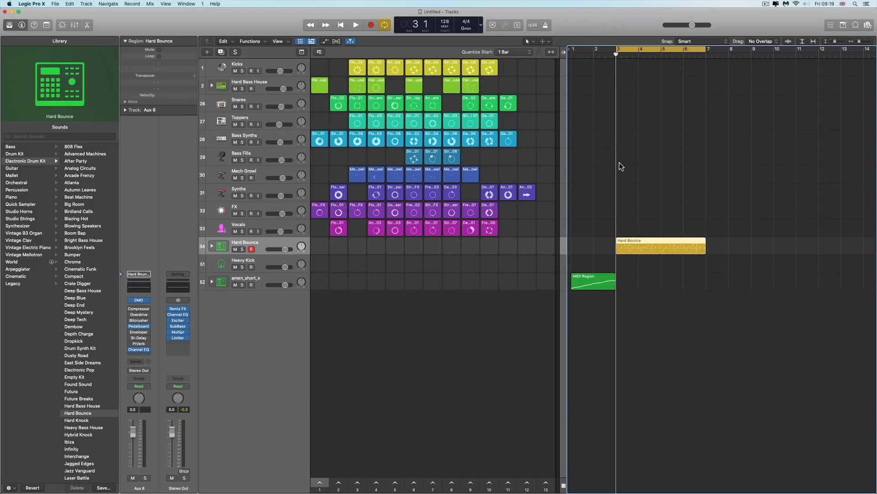
{"action": "key", "text": "space"}
{"action": "key", "text": "space"}
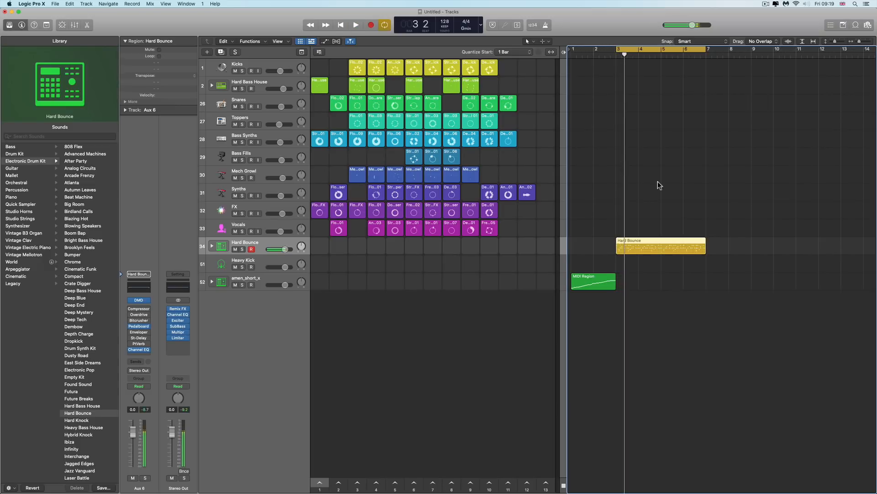
Switch playback back to Live Loops and start and stop playback a few times
{"action": "left_click", "coordinate": [564, 53]}
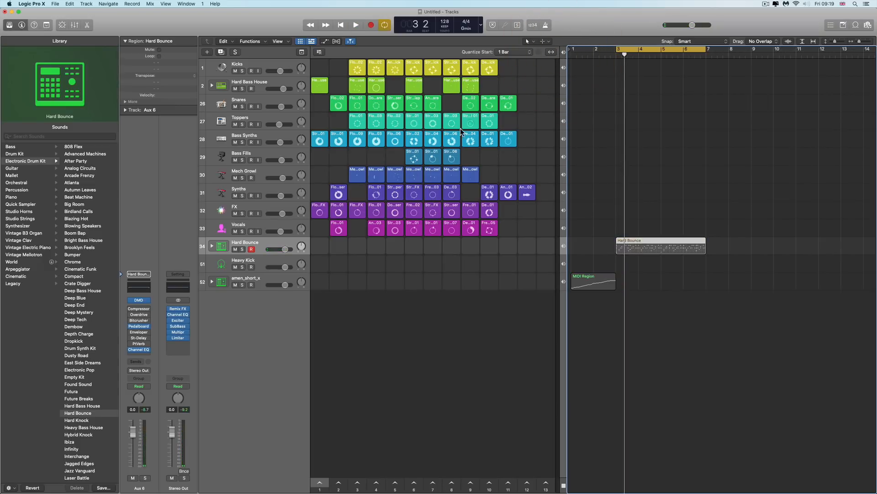
{"action": "key", "text": "space"}
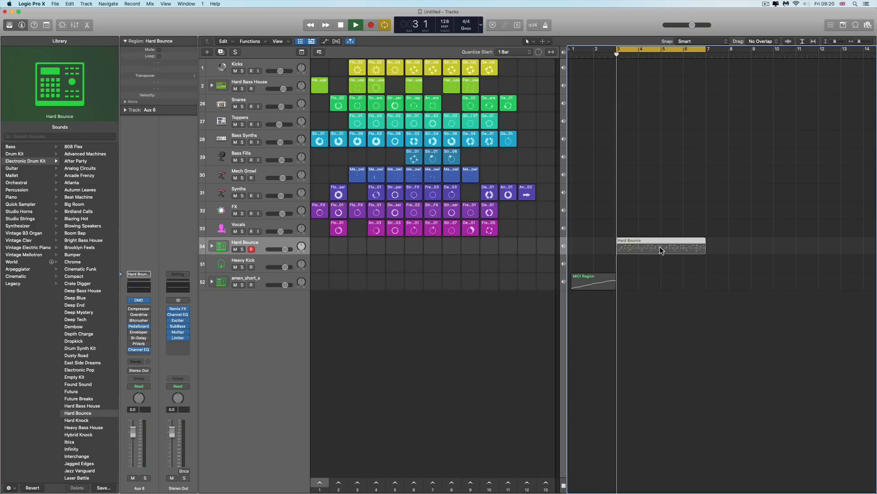
{"action": "key", "text": "space"}
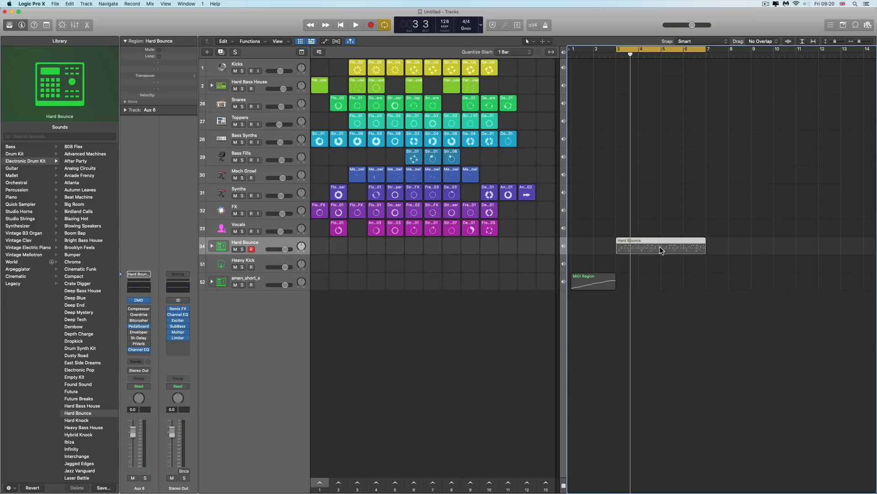
{"action": "key", "text": "space"}
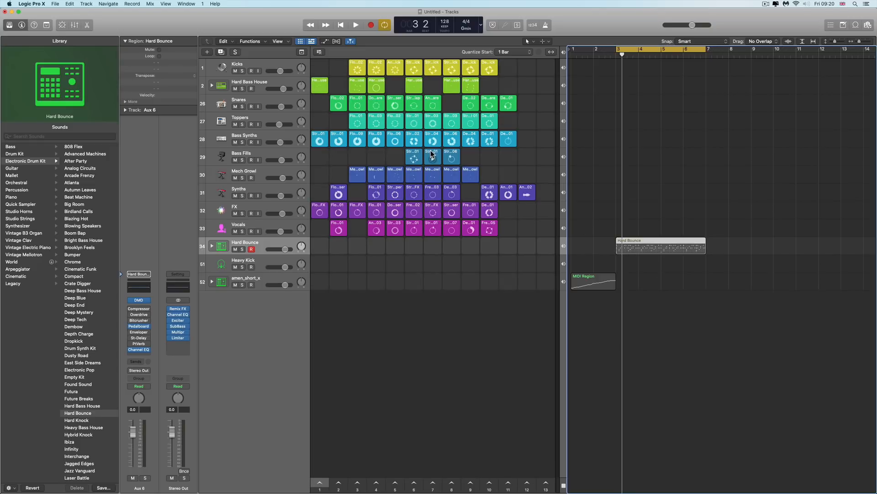
Switch the Hard Bounce track to timeline playback, queue scene 11, and start playback
{"action": "left_click", "coordinate": [565, 246]}
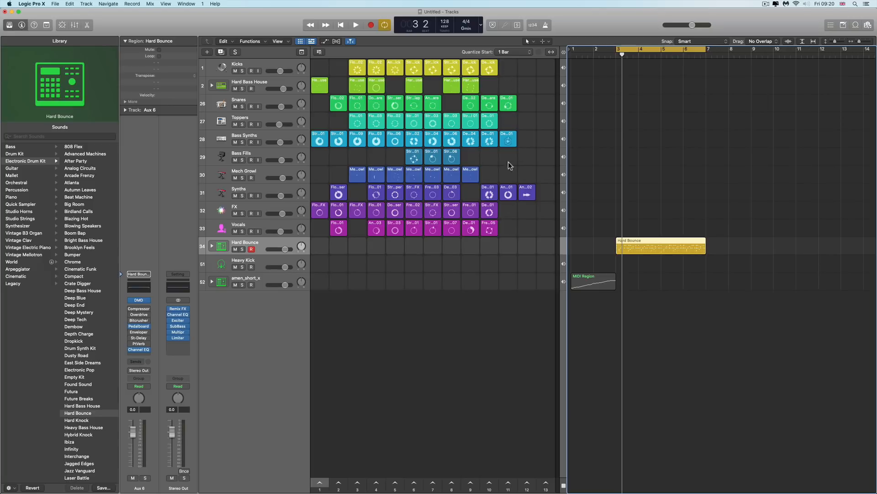
{"action": "right_click", "coordinate": [509, 486]}
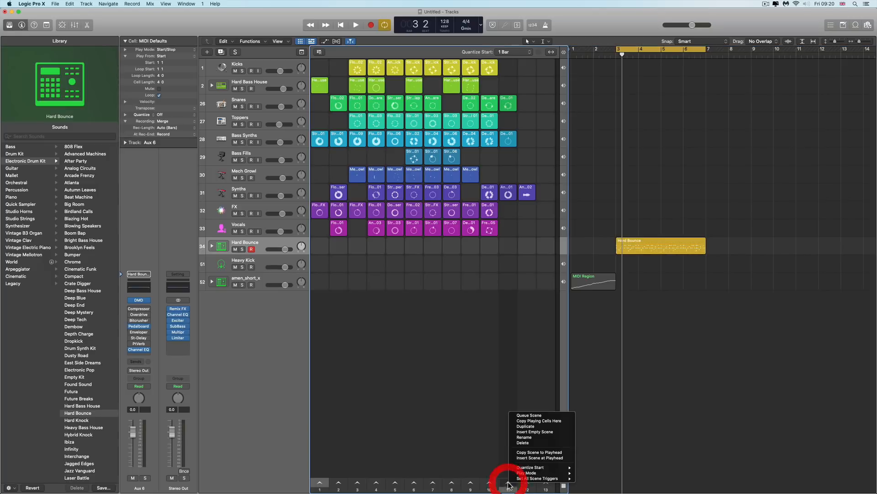
{"action": "left_click", "coordinate": [528, 415]}
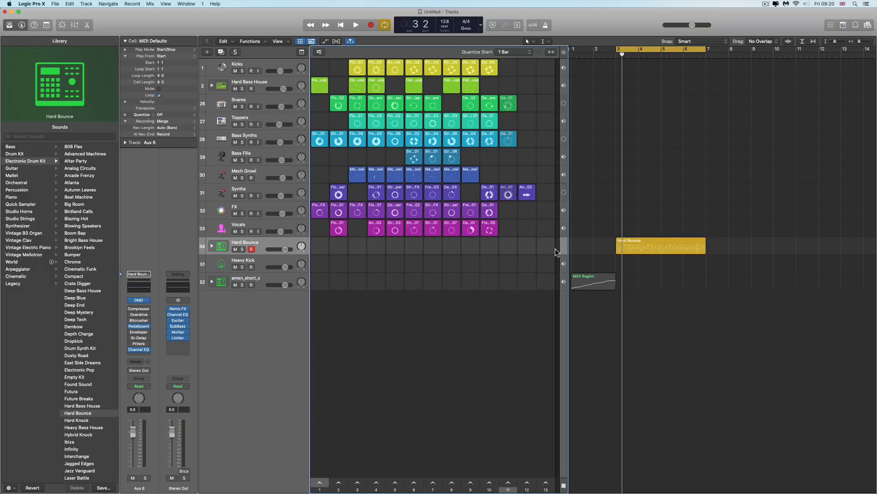
{"action": "left_click", "coordinate": [359, 26]}
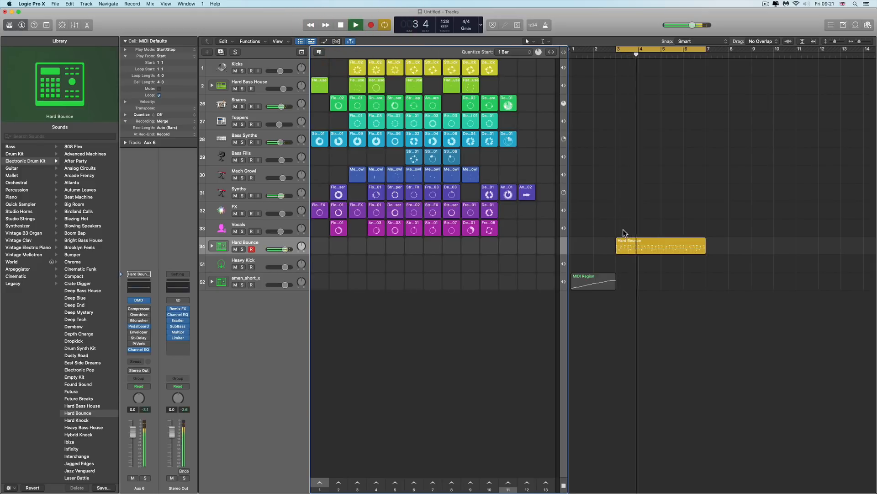
Open the Hard Bounce region in the Step Sequencer and turn off most of the kick steps
{"action": "double_click", "coordinate": [647, 238]}
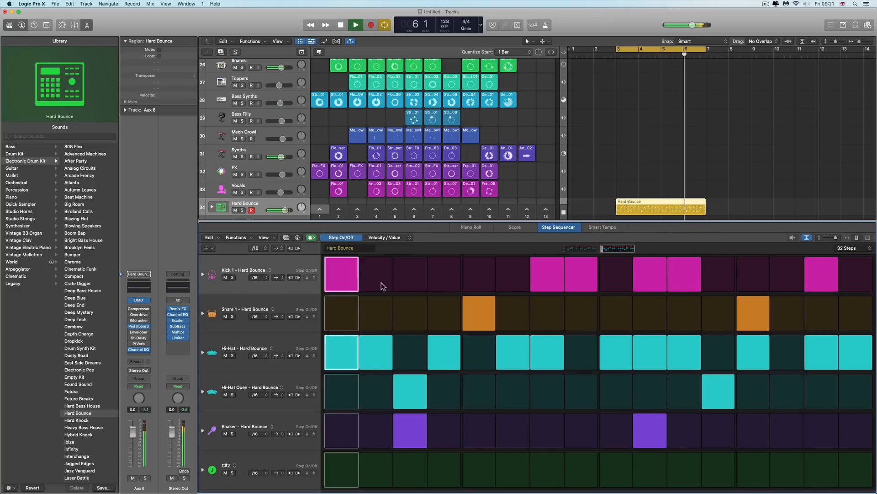
{"action": "left_click", "coordinate": [349, 276]}
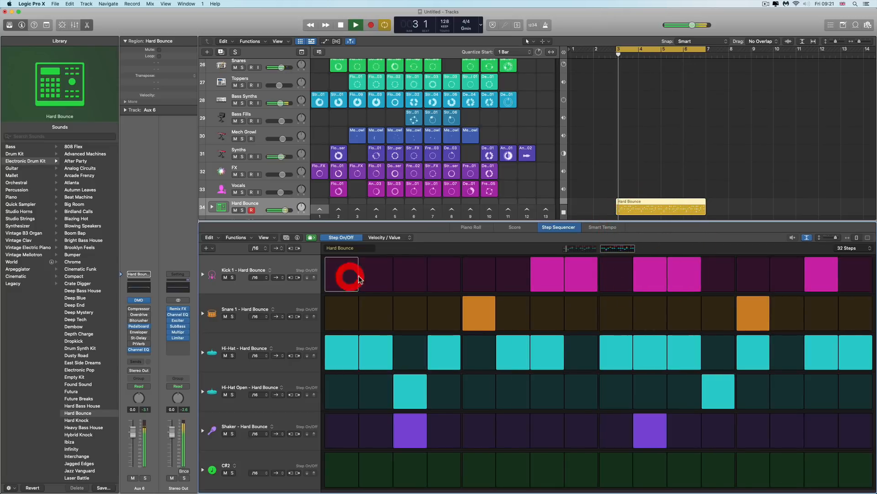
{"action": "left_click", "coordinate": [546, 274]}
{"action": "left_click", "coordinate": [580, 274]}
{"action": "left_click", "coordinate": [649, 274]}
{"action": "left_click", "coordinate": [684, 274]}
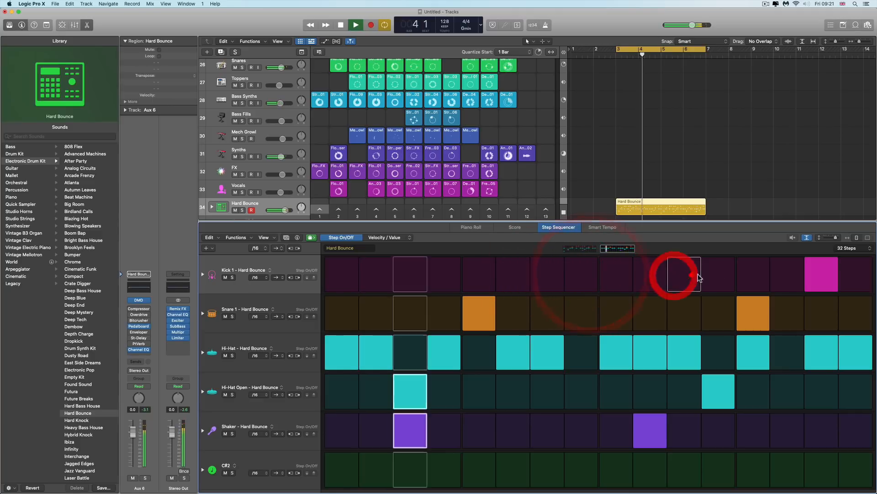
{"action": "left_click", "coordinate": [821, 274]}
Turn off two snare steps and clear every step in the hi-hat row
{"action": "left_click", "coordinate": [486, 313]}
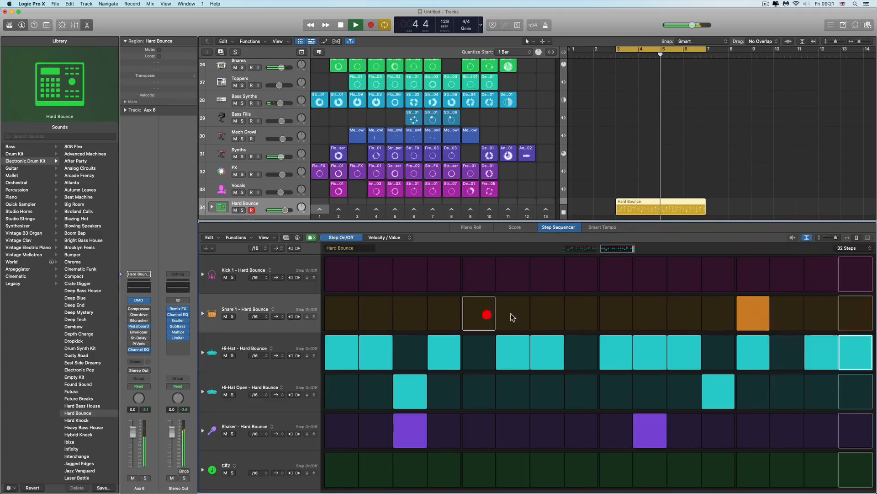
{"action": "left_click", "coordinate": [750, 314]}
{"action": "mouse_move", "coordinate": [851, 345]}
{"action": "left_mouse_down"}
{"action": "mouse_move", "coordinate": [744, 360]}
{"action": "mouse_move", "coordinate": [349, 353]}
{"action": "left_mouse_up"}
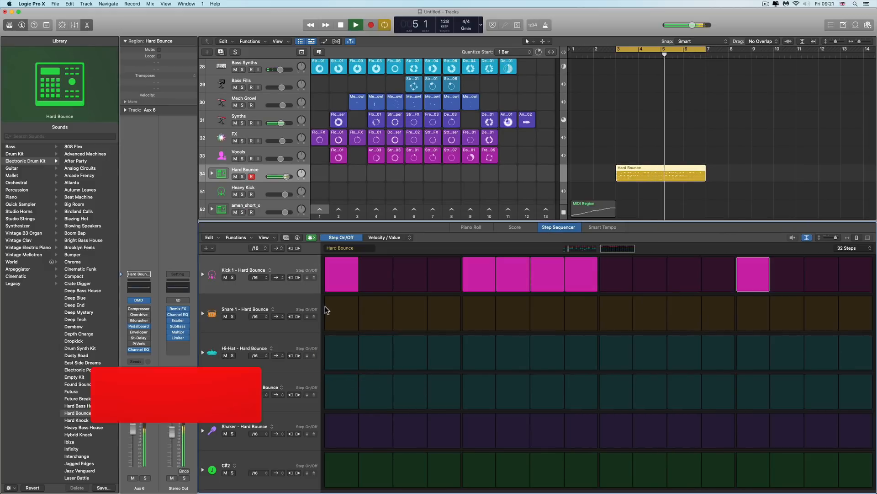
{"action": "left_click", "coordinate": [264, 237]}
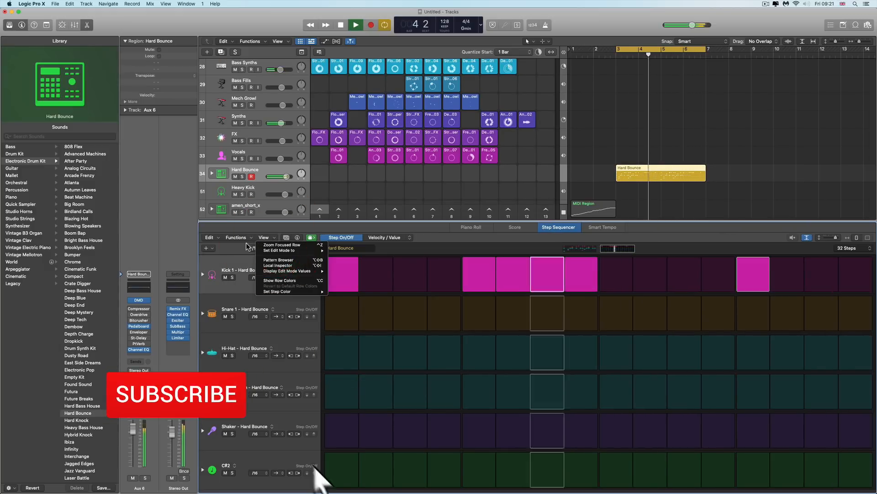
{"action": "left_click", "coordinate": [287, 237]}
{"action": "left_click", "coordinate": [286, 237]}
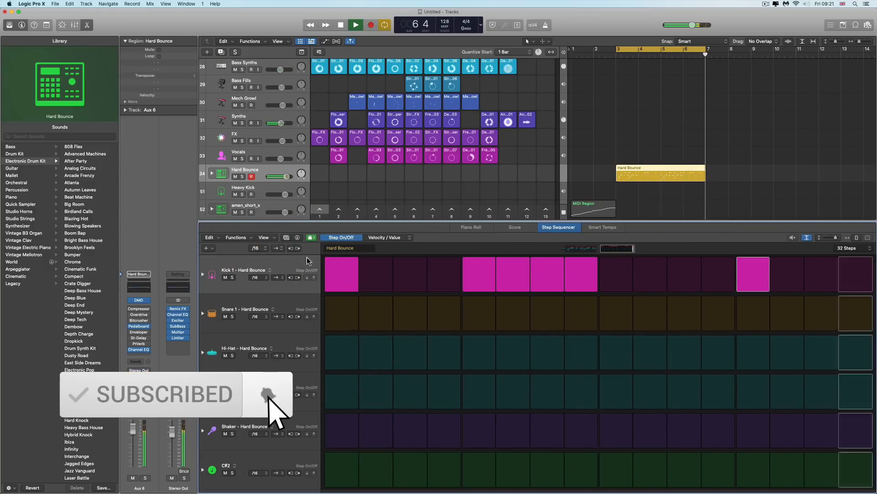
Paint hi-hat steps across most of the Hi-Hat row, leaving a few gaps
{"action": "left_click_drag", "start_coordinate": [342, 352], "coordinate": [446, 355]}
{"action": "left_click_drag", "start_coordinate": [513, 353], "coordinate": [544, 351]}
{"action": "left_click_drag", "start_coordinate": [616, 353], "coordinate": [699, 355]}
{"action": "left_click_drag", "start_coordinate": [753, 354], "coordinate": [850, 353]}
Lower the Bass Synths and Synths track volumes slightly and stop playback
{"action": "left_click_drag", "start_coordinate": [281, 69], "coordinate": [277, 70]}
{"action": "left_click_drag", "start_coordinate": [281, 123], "coordinate": [268, 123]}
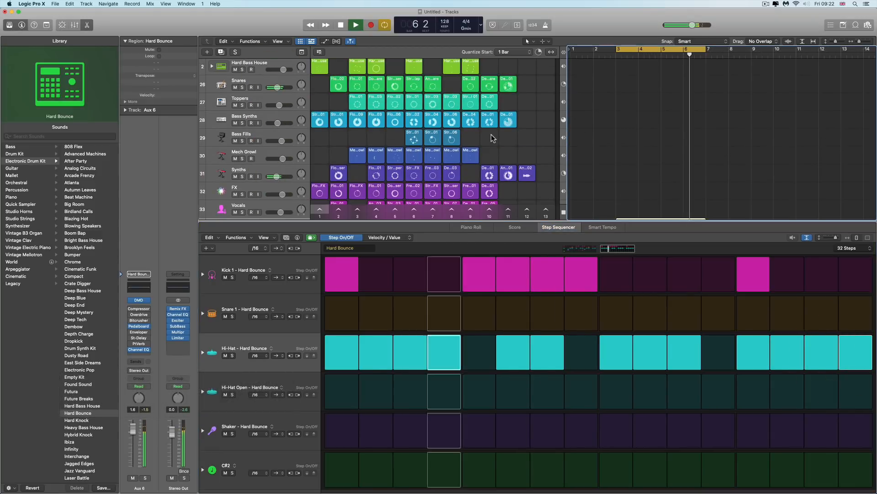
{"action": "key", "text": "space"}
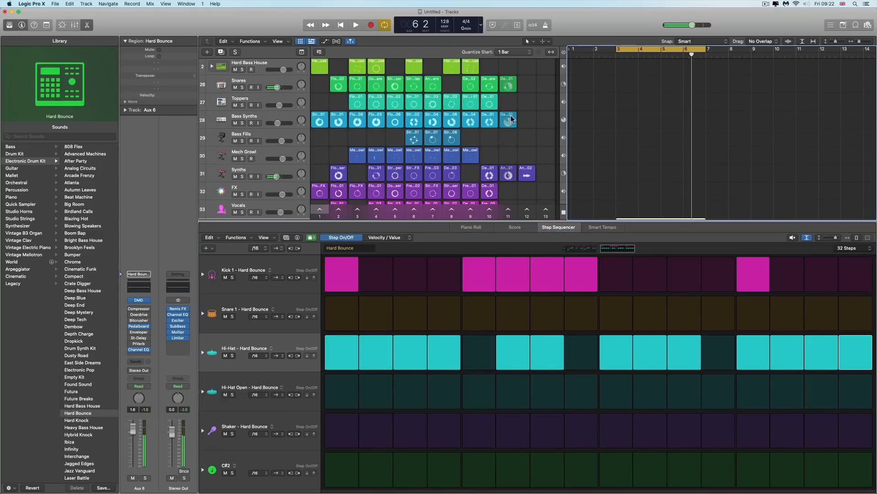
Launch the Synths cell in scene 11 and switch the Step Sequencer to compact rows
{"action": "scroll", "coordinate": [658, 199], "scroll_direction": "down", "scroll_amount": 2}
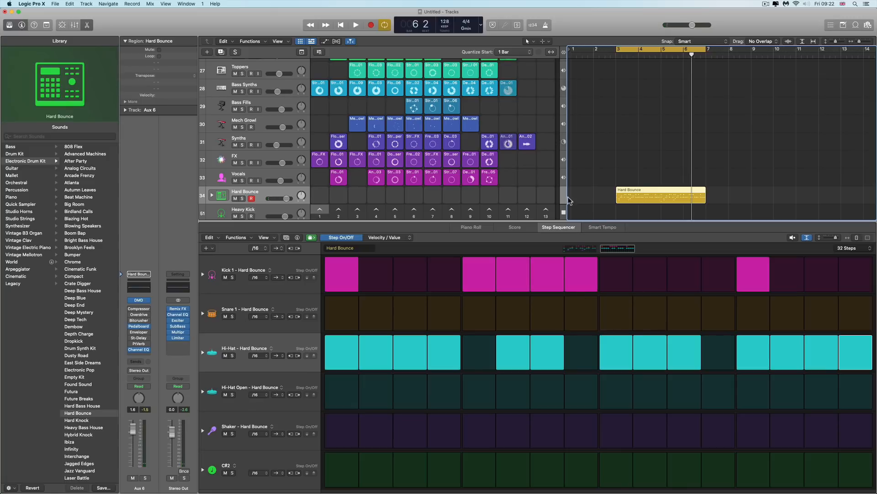
{"action": "left_click", "coordinate": [515, 140]}
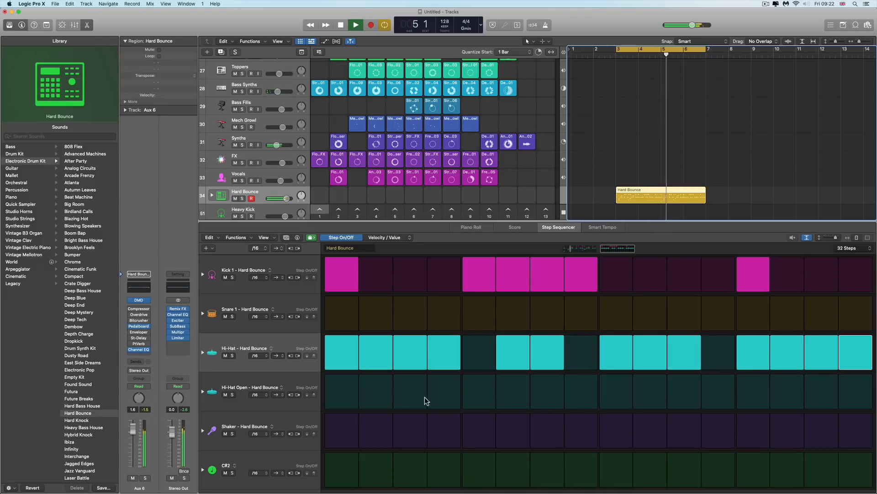
{"action": "left_click", "coordinate": [806, 237]}
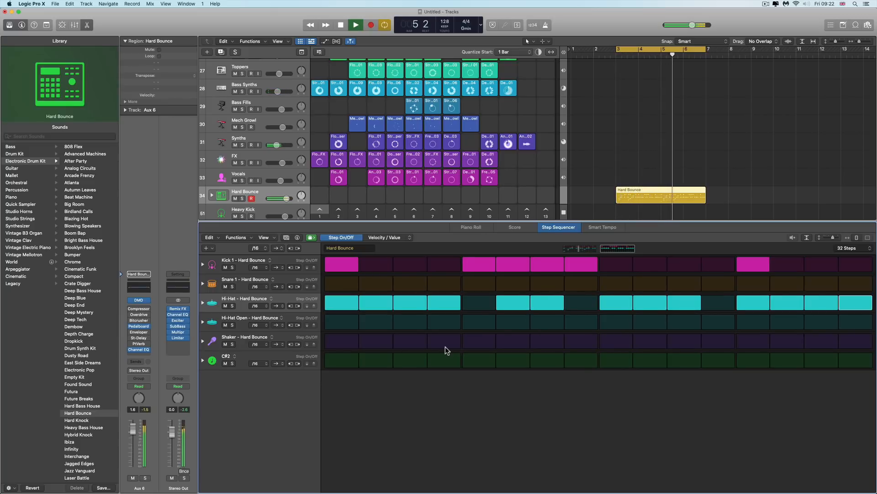
Replace the Hard Bounce timeline region with a new empty pattern region using the Pencil tool
{"action": "right_click", "coordinate": [726, 193]}
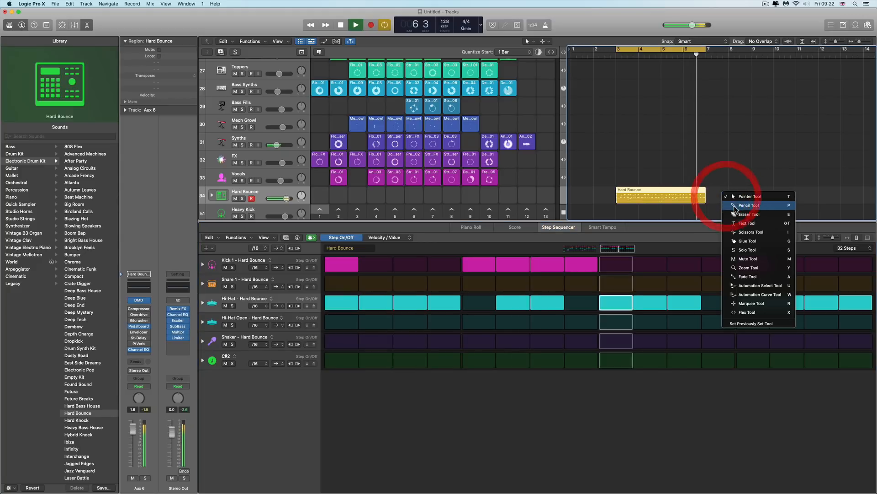
{"action": "left_click", "coordinate": [736, 205]}
{"action": "left_click", "coordinate": [655, 197]}
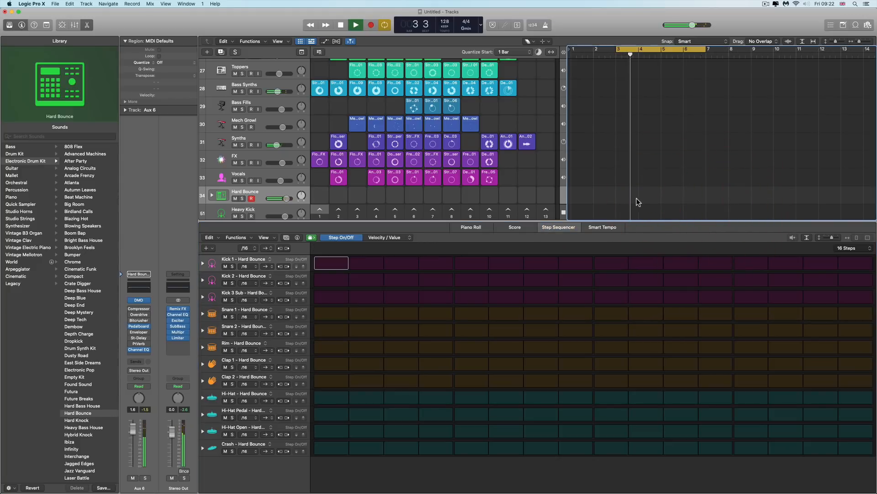
{"action": "right_click", "coordinate": [621, 193]}
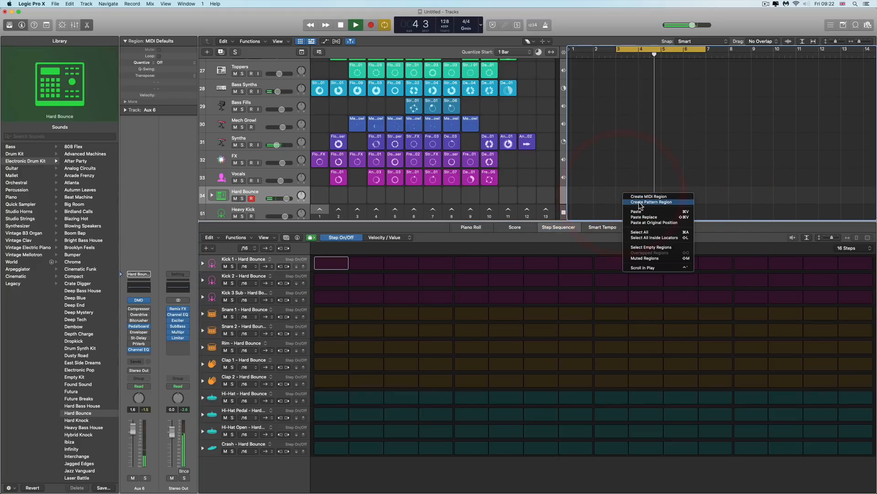
{"action": "left_click", "coordinate": [639, 202]}
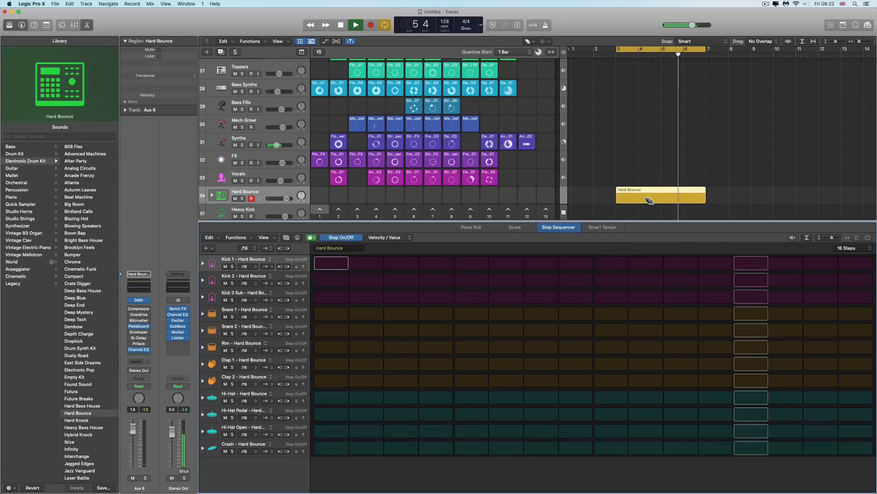
Program the Kick 1 row with steps 1, 5 to 8, 11 and 15
{"action": "left_click", "coordinate": [339, 264]}
{"action": "left_click_drag", "start_coordinate": [471, 264], "coordinate": [582, 269]}
{"action": "left_click", "coordinate": [752, 263]}
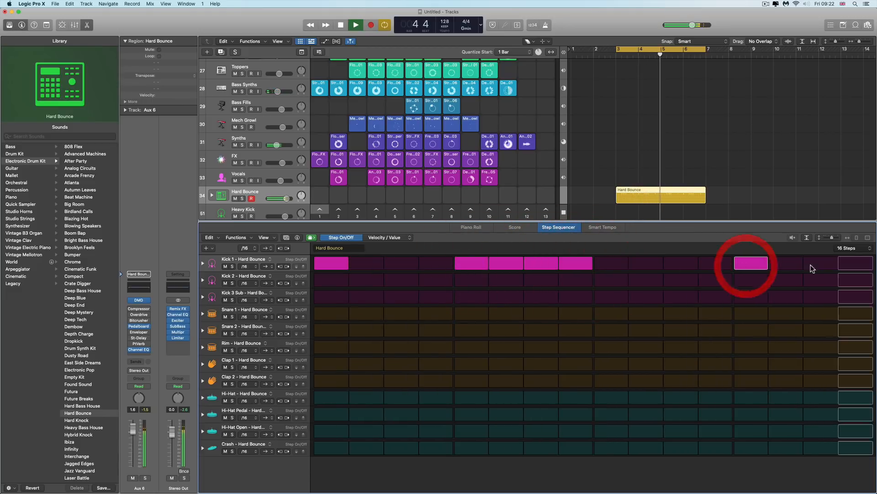
{"action": "left_click", "coordinate": [820, 264]}
{"action": "left_click", "coordinate": [682, 264]}
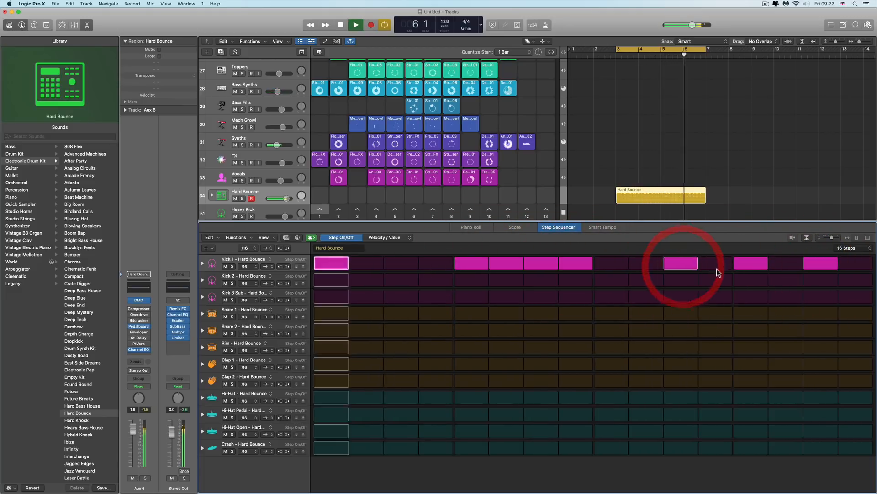
{"action": "left_click", "coordinate": [747, 266]}
Turn on Snare 1, Snare 2 and Clap 1 at step 13, plus Snare 2 and Clap 1 at step 5 and Snare 2 at step 10
{"action": "left_click_drag", "start_coordinate": [742, 329], "coordinate": [745, 314]}
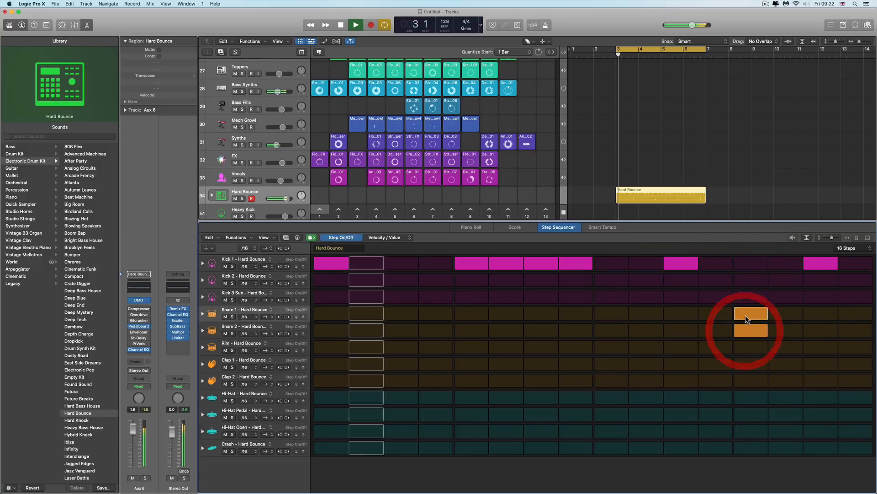
{"action": "left_click", "coordinate": [751, 364]}
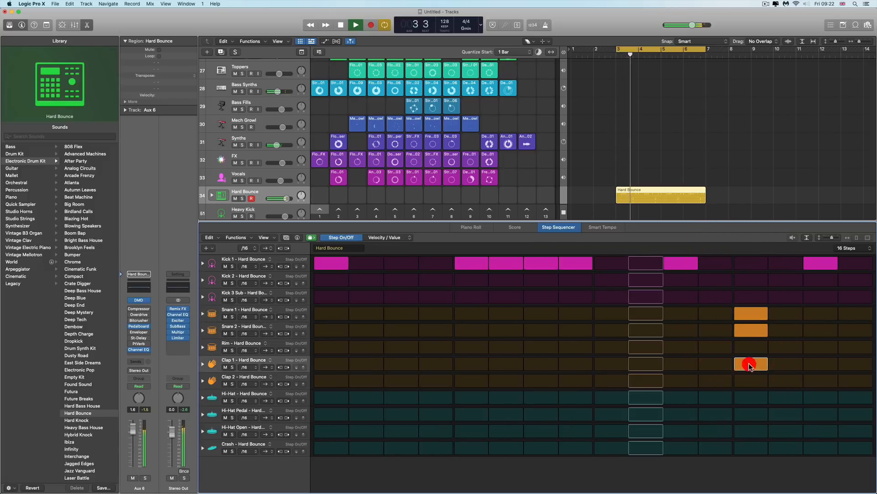
{"action": "left_click", "coordinate": [473, 331]}
{"action": "left_click", "coordinate": [473, 361]}
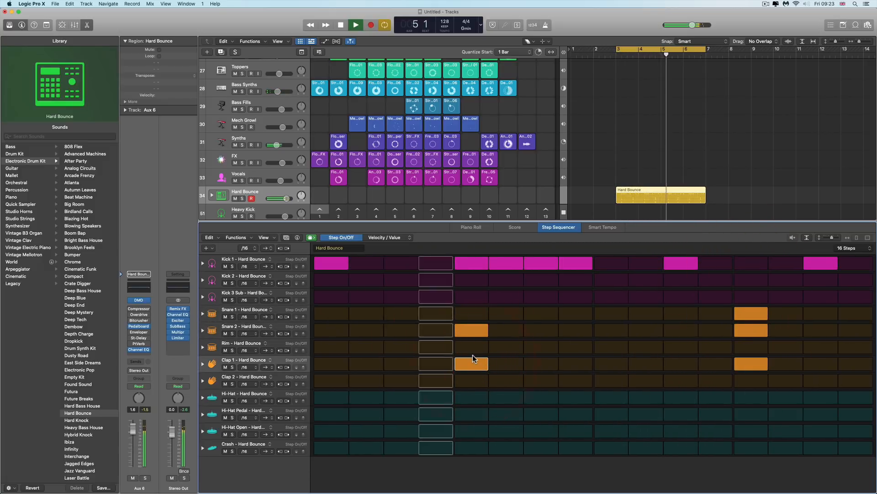
{"action": "left_click", "coordinate": [651, 331]}
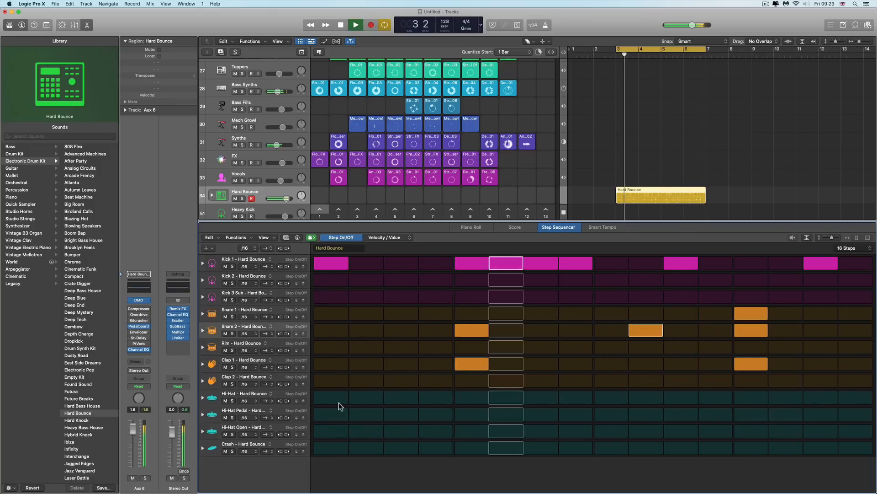
Fill the Hi-Hat row except step 6, switch to Note Repeat editing, and add repeats to several hi-hat steps
{"action": "left_click_drag", "start_coordinate": [323, 399], "coordinate": [847, 398]}
{"action": "left_click", "coordinate": [505, 399]}
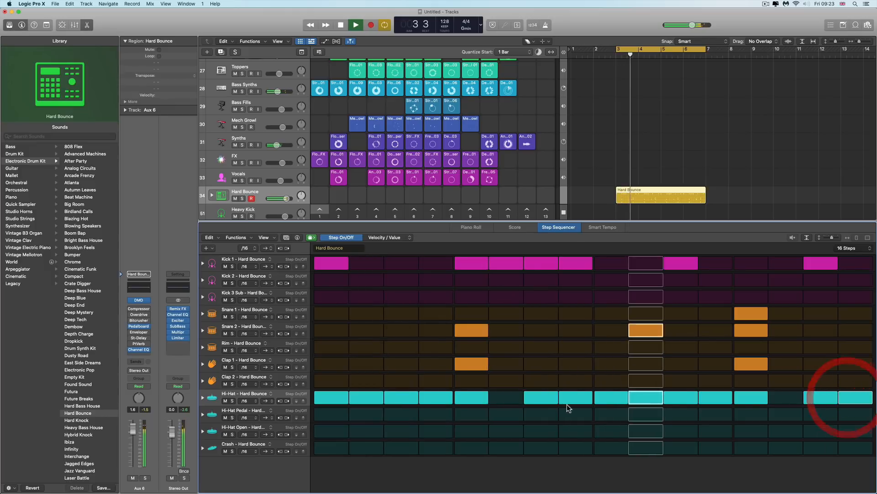
{"action": "left_click", "coordinate": [395, 238]}
{"action": "left_click", "coordinate": [409, 237]}
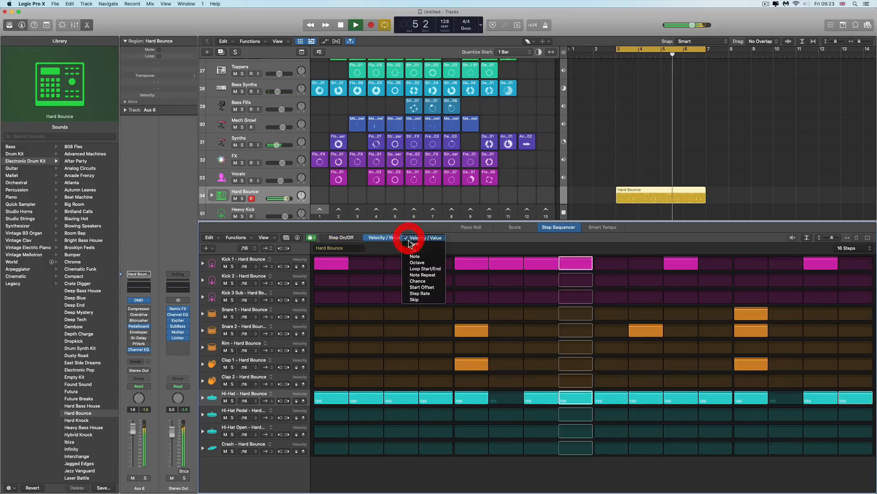
{"action": "left_click", "coordinate": [424, 275]}
{"action": "left_click_drag", "start_coordinate": [401, 399], "coordinate": [401, 397]}
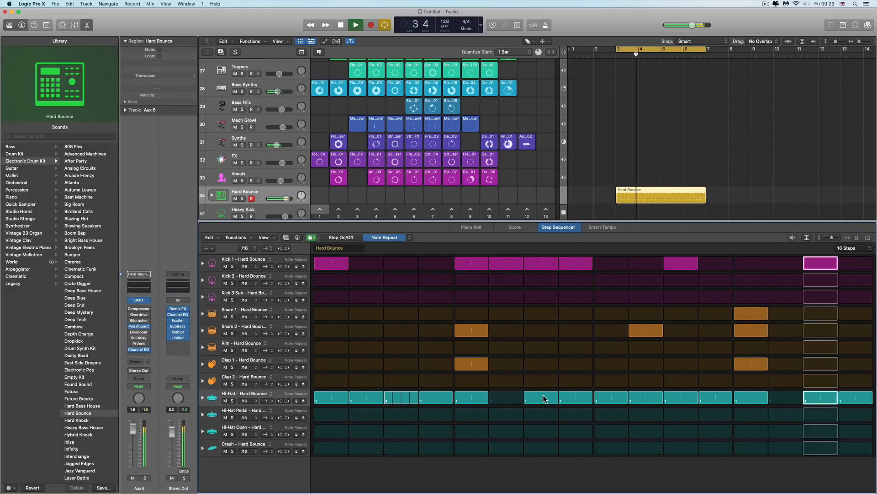
{"action": "left_click_drag", "start_coordinate": [543, 398], "coordinate": [560, 400]}
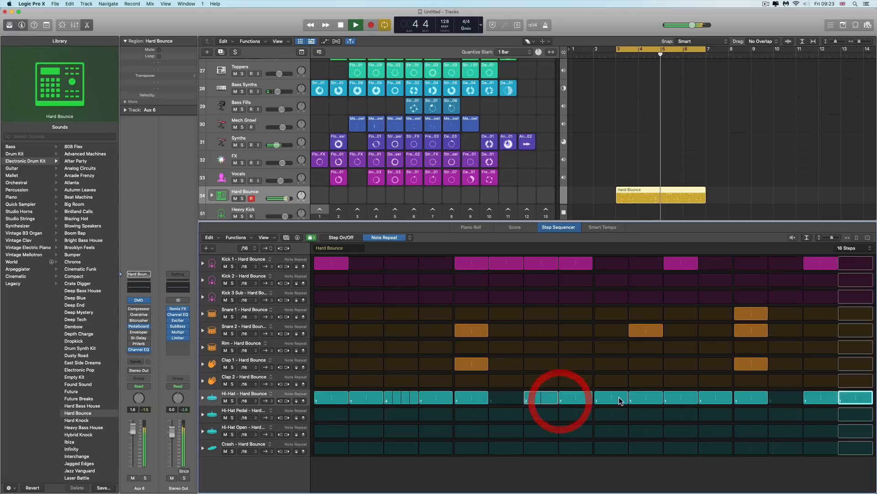
{"action": "left_click_drag", "start_coordinate": [621, 400], "coordinate": [620, 403]}
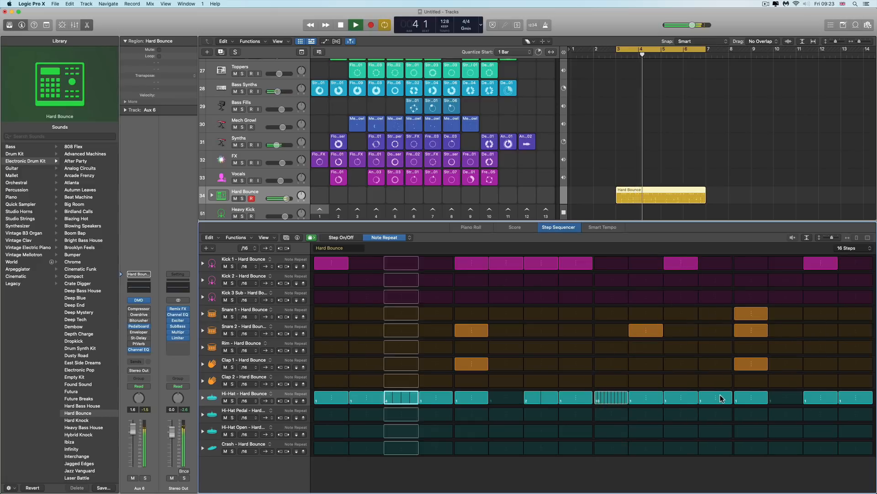
{"action": "left_click_drag", "start_coordinate": [720, 398], "coordinate": [714, 408]}
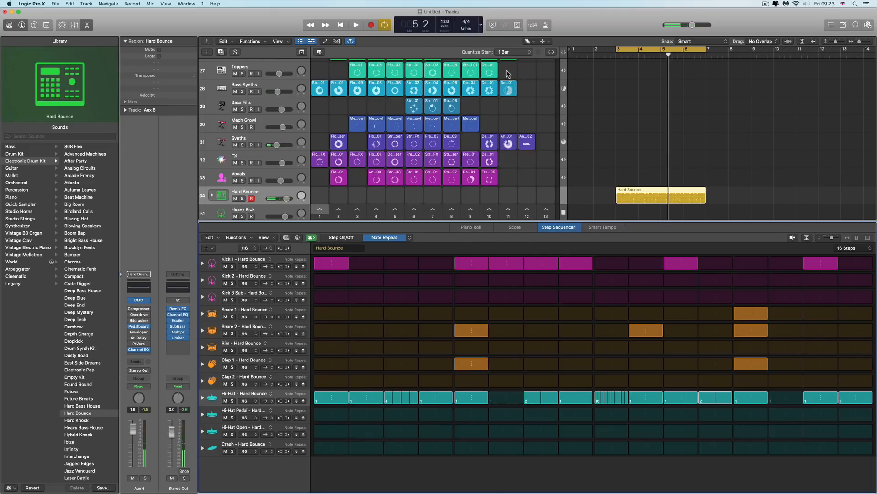
Enlarge the tracks area, trigger scene 11 to audition the beat, and stop playback
{"action": "left_click_drag", "start_coordinate": [512, 221], "coordinate": [539, 253]}
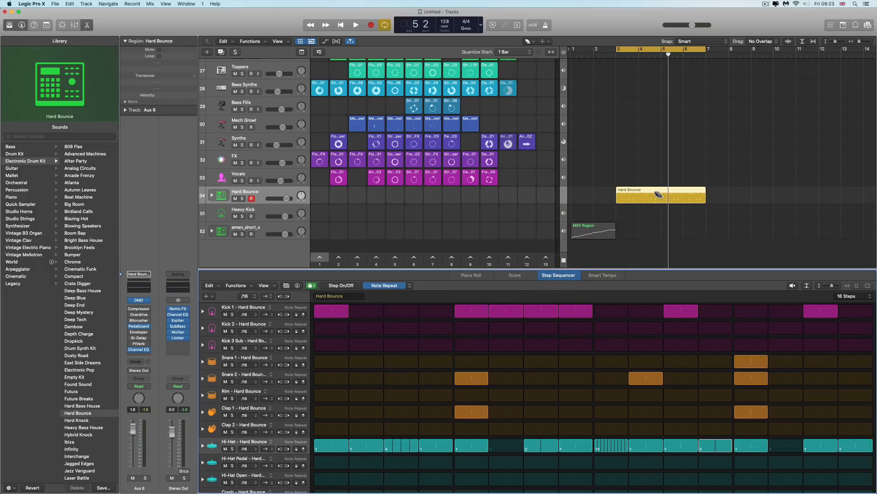
{"action": "right_click", "coordinate": [751, 200]}
{"action": "left_click", "coordinate": [759, 201]}
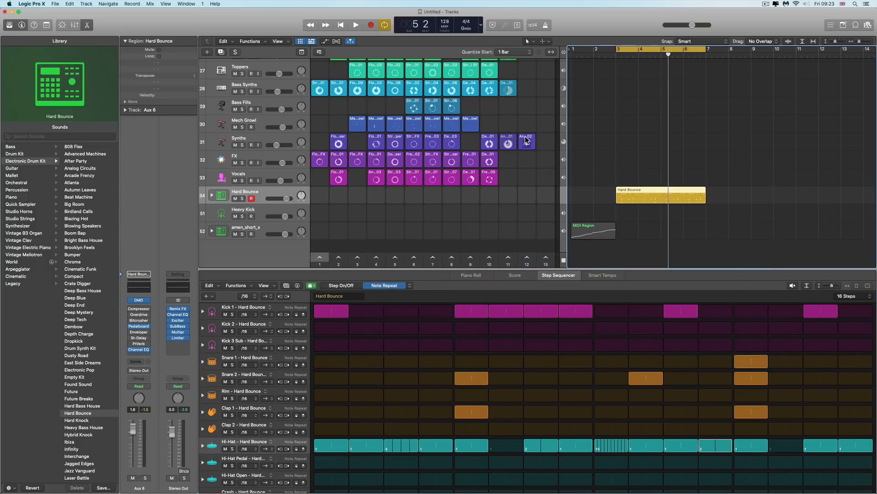
{"action": "scroll", "coordinate": [527, 141], "scroll_direction": "up", "scroll_amount": 3}
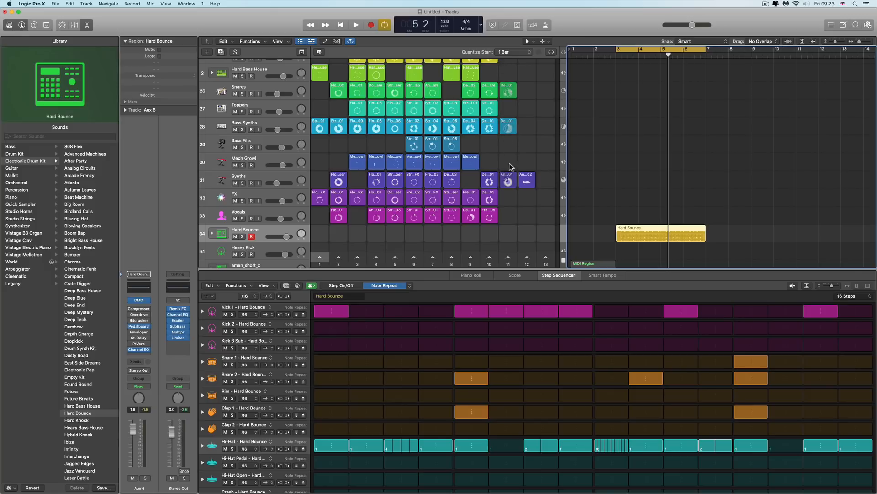
{"action": "left_click", "coordinate": [509, 258]}
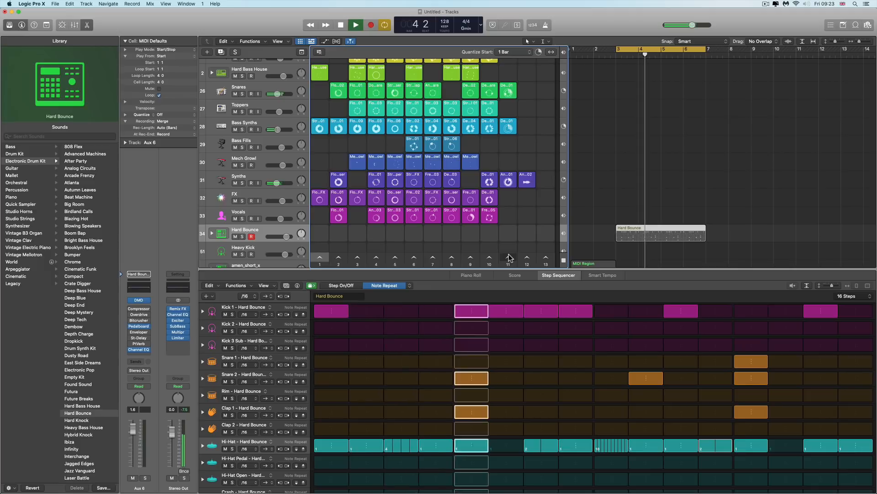
{"action": "left_click", "coordinate": [508, 258]}
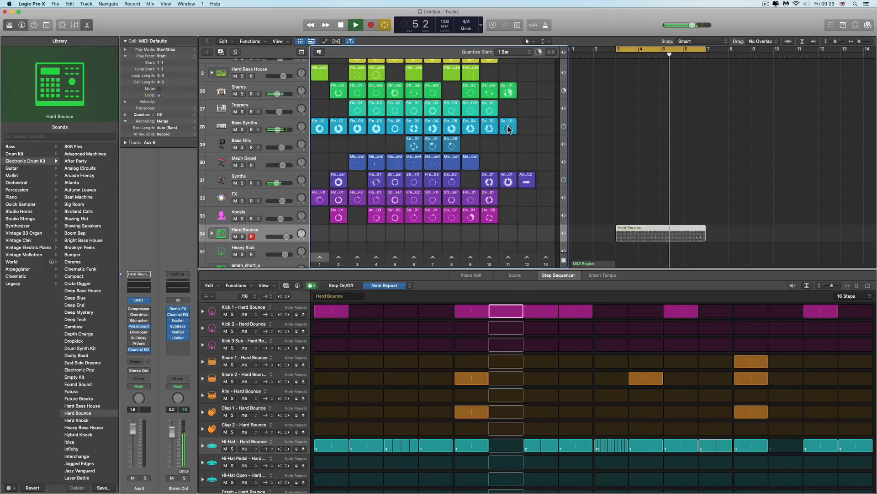
{"action": "left_click", "coordinate": [343, 26]}
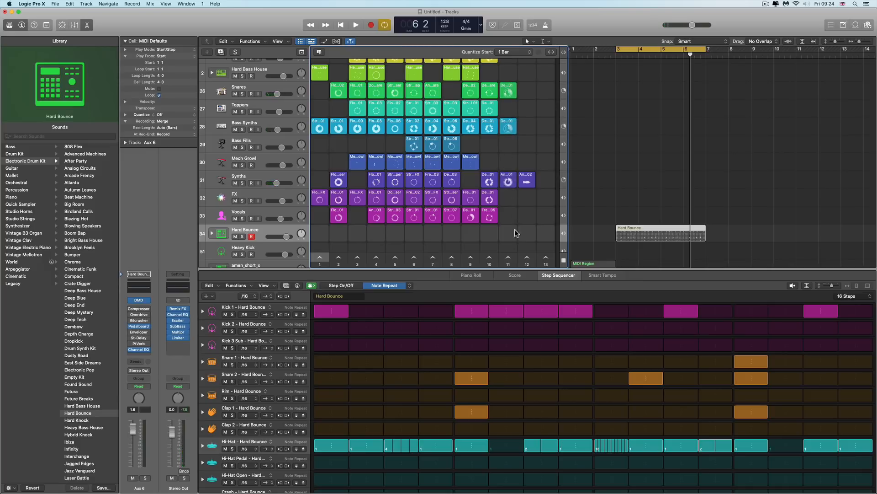
Shorten the Hard Bounce region to one bar and drag it into the Hard Bounce cell of scene 11
{"action": "scroll", "coordinate": [511, 250], "scroll_direction": "down", "scroll_amount": 1}
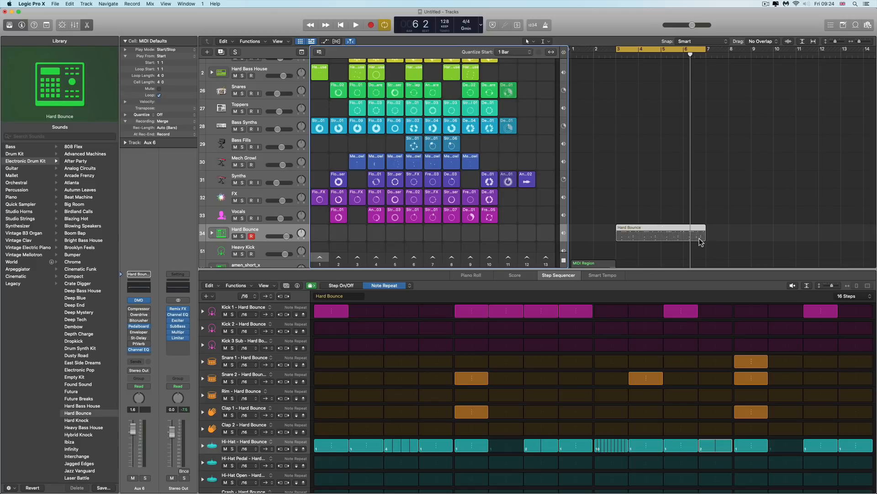
{"action": "left_click_drag", "start_coordinate": [705, 238], "coordinate": [704, 238]}
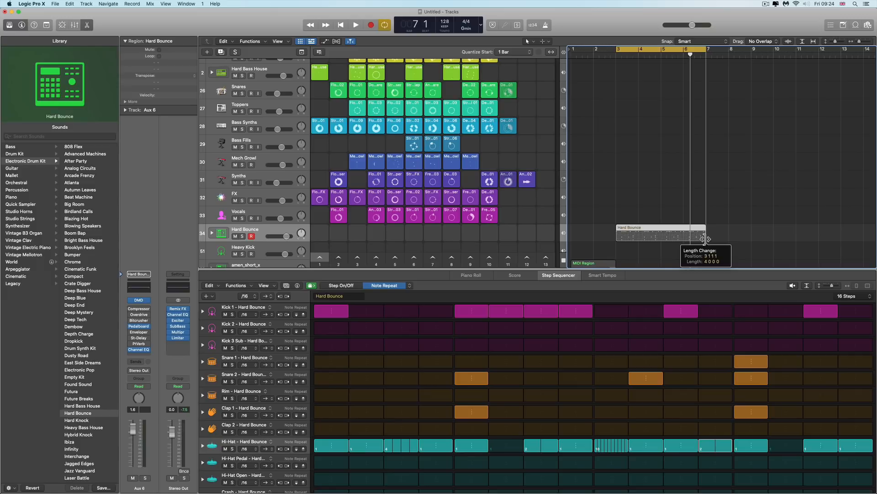
{"action": "left_click_drag", "start_coordinate": [703, 238], "coordinate": [638, 239]}
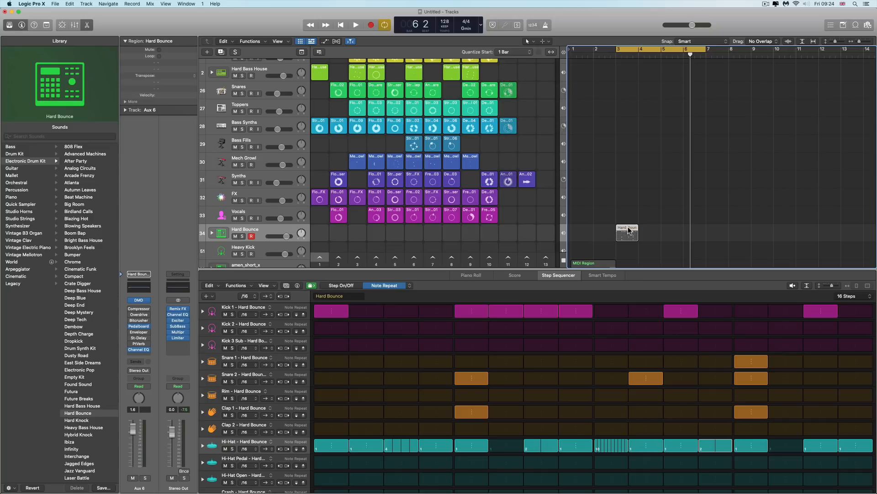
{"action": "left_click_drag", "start_coordinate": [629, 230], "coordinate": [547, 230]}
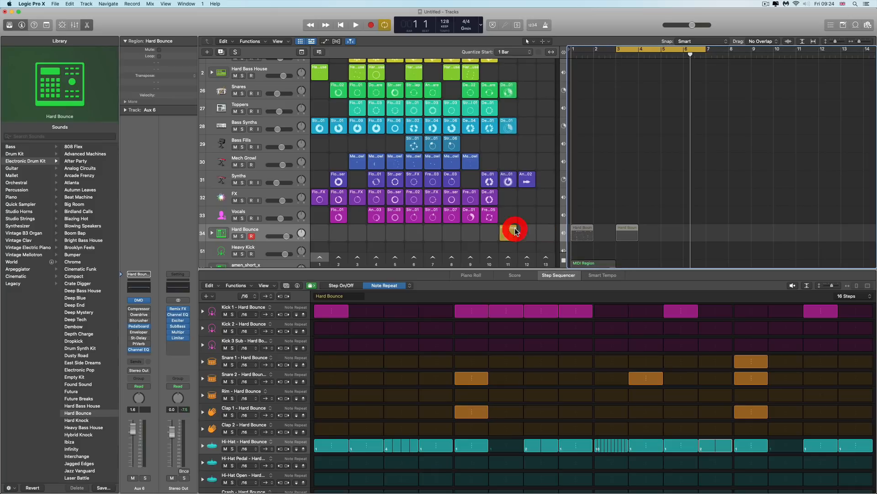
{"action": "left_click_drag", "start_coordinate": [515, 230], "coordinate": [514, 231]}
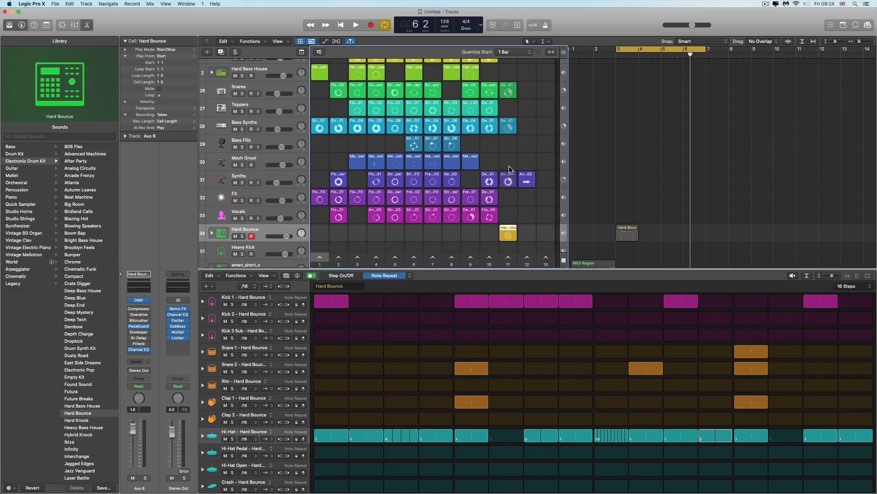
Trigger scene 11 to play the new Hard Bounce cell, then stop playback
{"action": "left_click", "coordinate": [506, 259]}
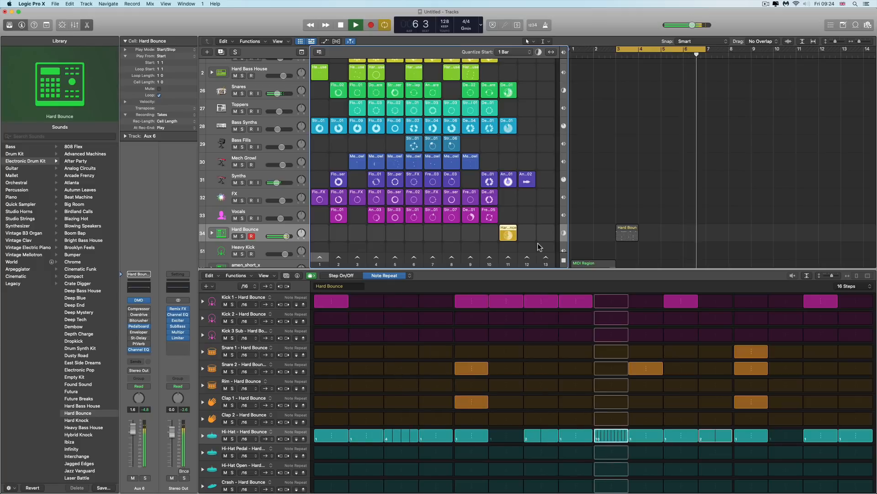
{"action": "key", "text": "space"}
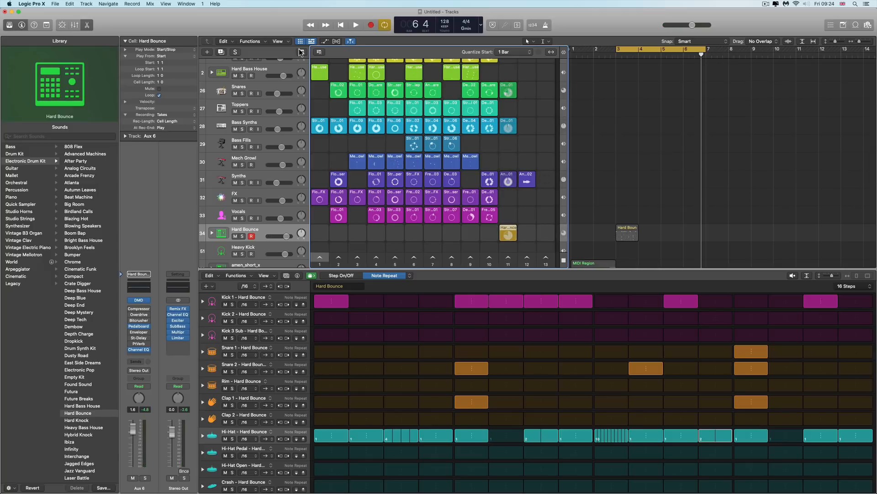
Close the Step Sequencer and show the Live Loops grid beside the tracks area
{"action": "left_click", "coordinate": [311, 41]}
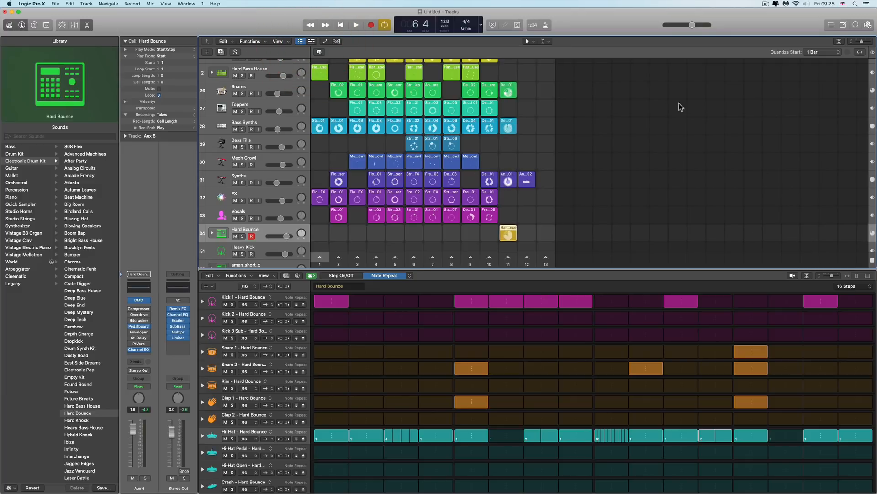
{"action": "left_click", "coordinate": [87, 25]}
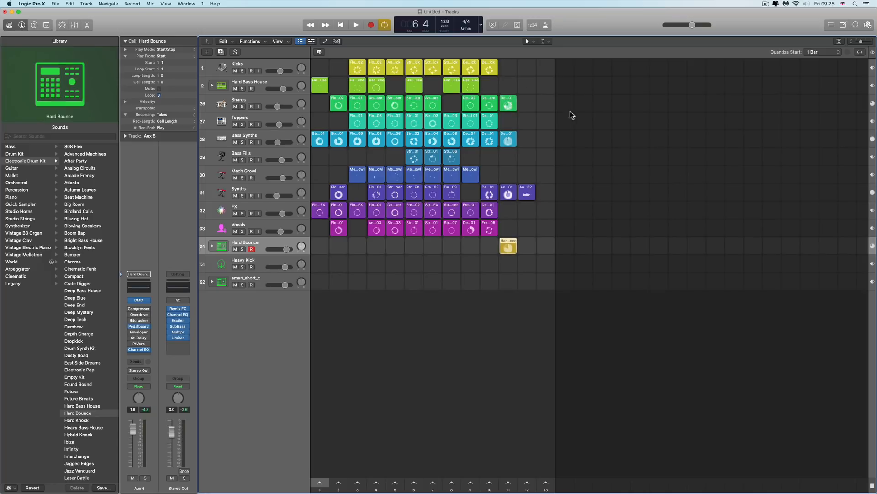
{"action": "left_click", "coordinate": [302, 42]}
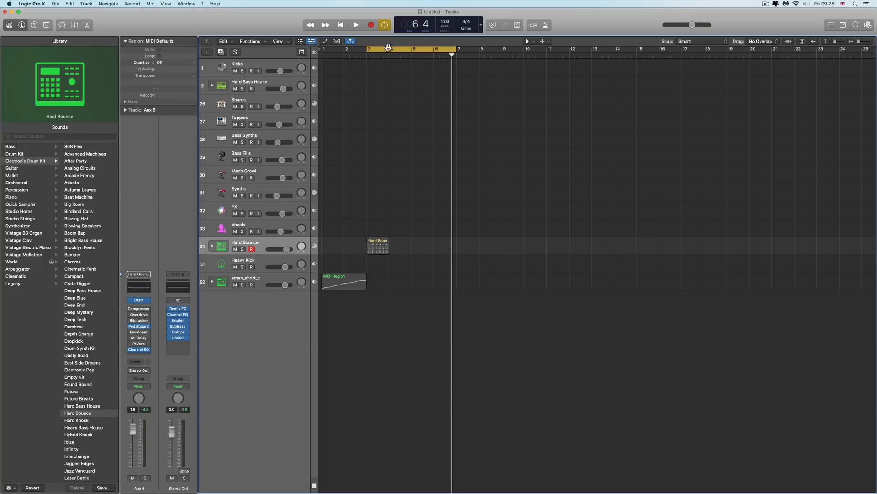
{"action": "left_click", "coordinate": [300, 42]}
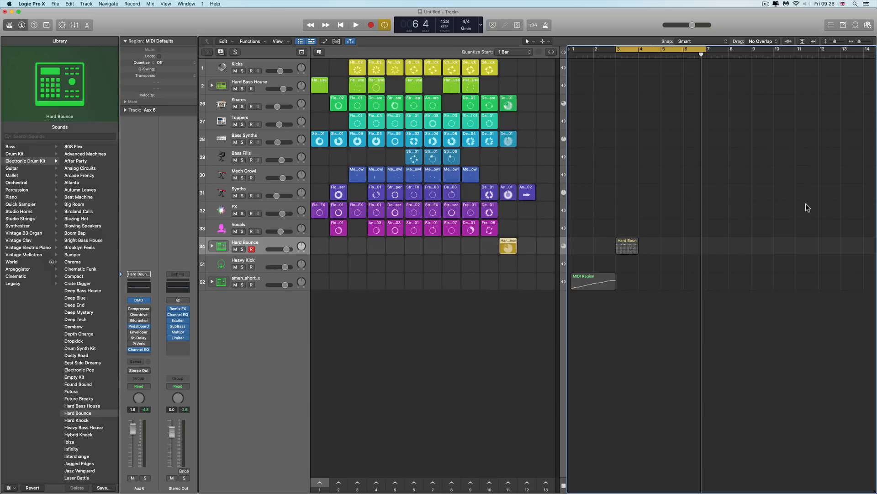
Delete the Hard Bounce and MIDI regions from the tracks area, turn off the cycle, and return to the start
{"action": "left_click", "coordinate": [629, 243]}
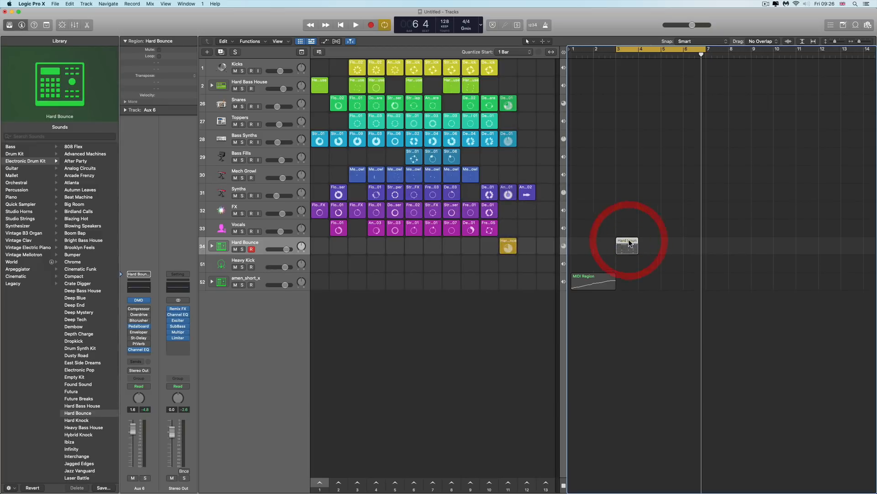
{"action": "key", "text": "Delete"}
{"action": "left_click", "coordinate": [597, 279]}
{"action": "key", "text": "Delete"}
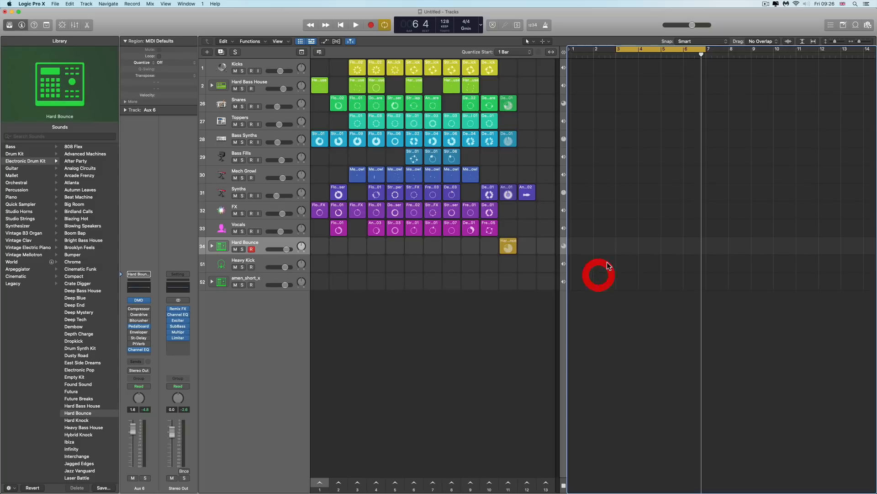
{"action": "left_click", "coordinate": [633, 49]}
{"action": "left_click", "coordinate": [344, 25]}
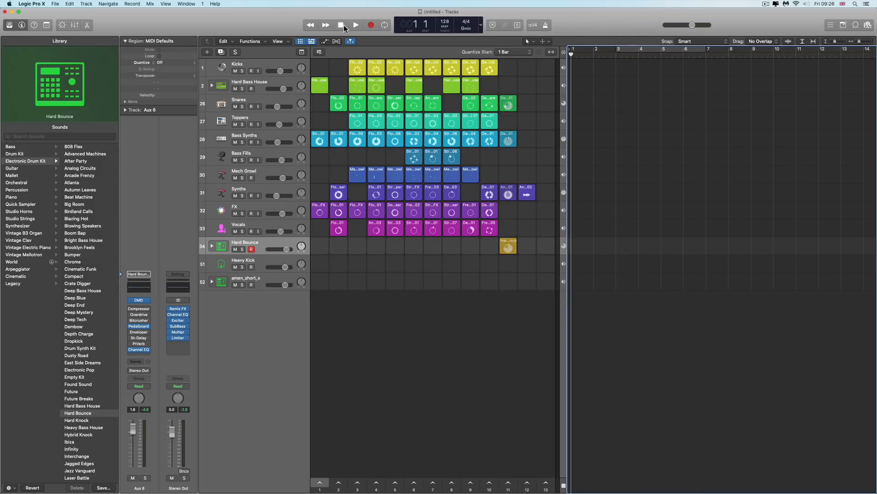
Customize the control bar to add the Pause button
{"action": "right_click", "coordinate": [281, 24]}
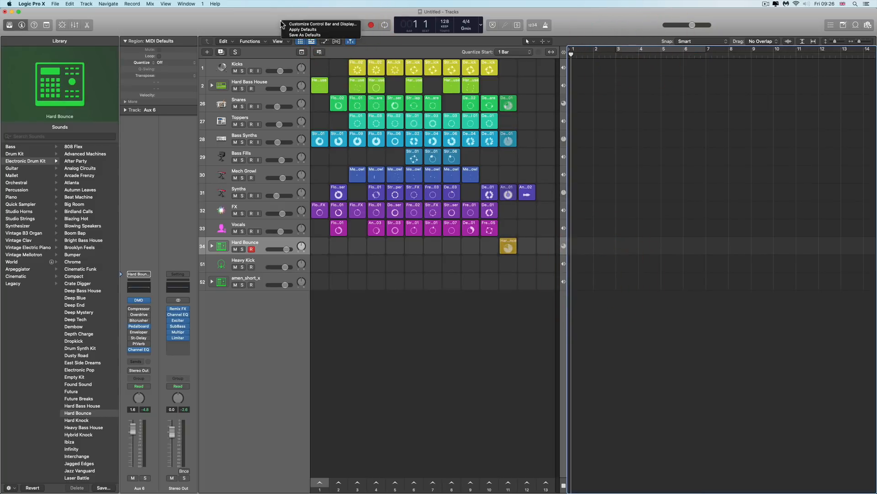
{"action": "left_click", "coordinate": [295, 23]}
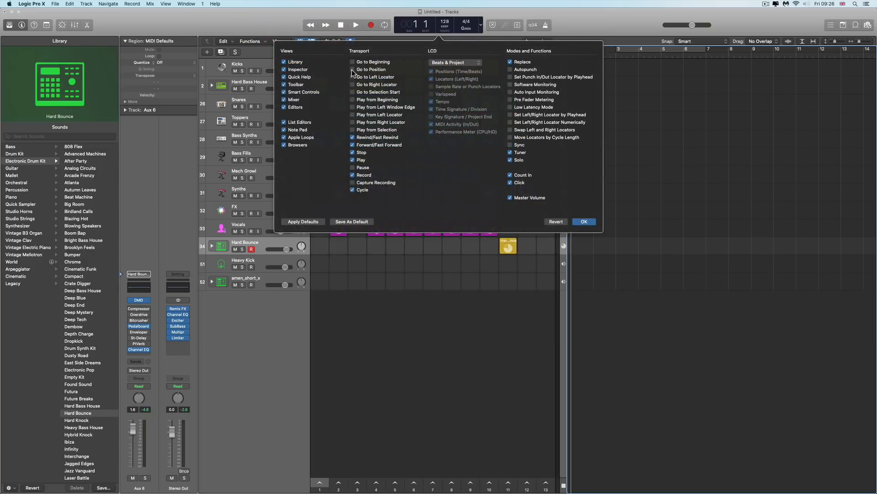
{"action": "left_click", "coordinate": [352, 167]}
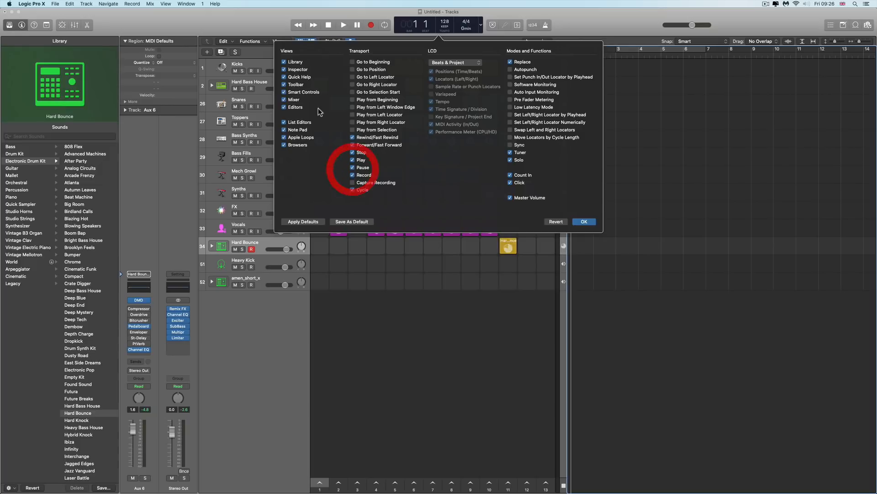
{"action": "left_click", "coordinate": [262, 24]}
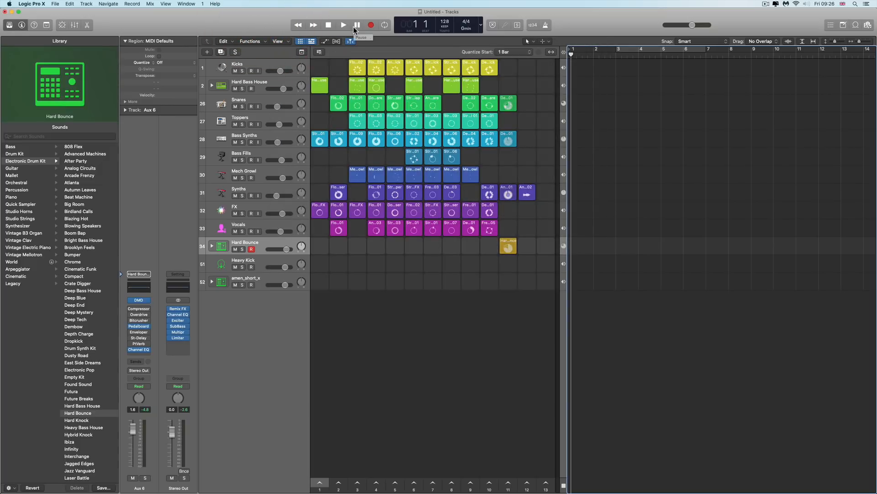
Enable performance recording, record while triggering scene 1, then stop and return to the start
{"action": "left_click", "coordinate": [319, 52]}
{"action": "left_click", "coordinate": [343, 25]}
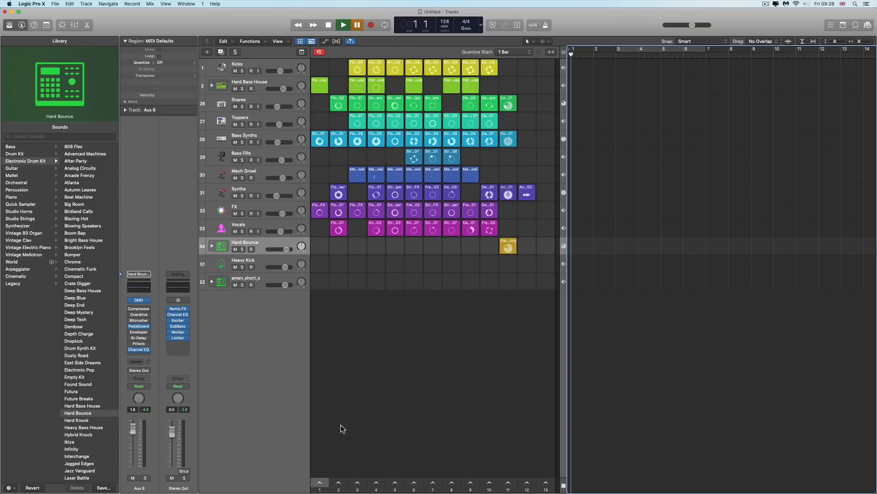
{"action": "left_click", "coordinate": [371, 26]}
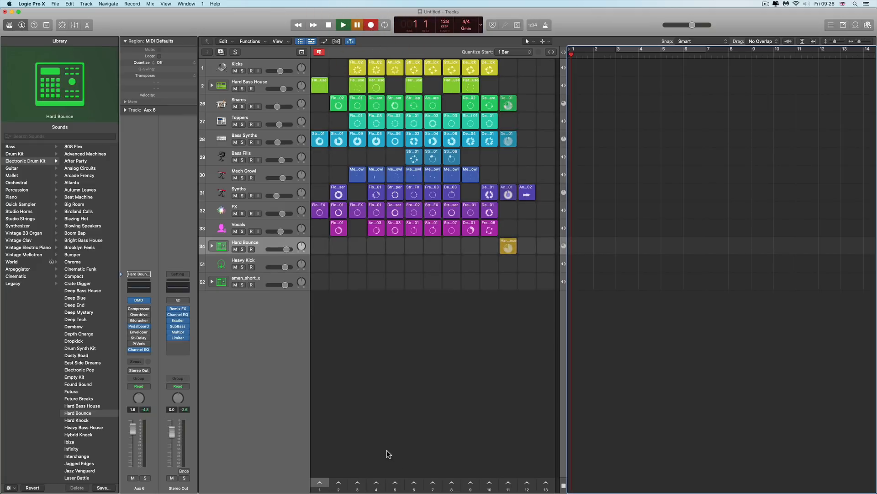
{"action": "left_click", "coordinate": [319, 483]}
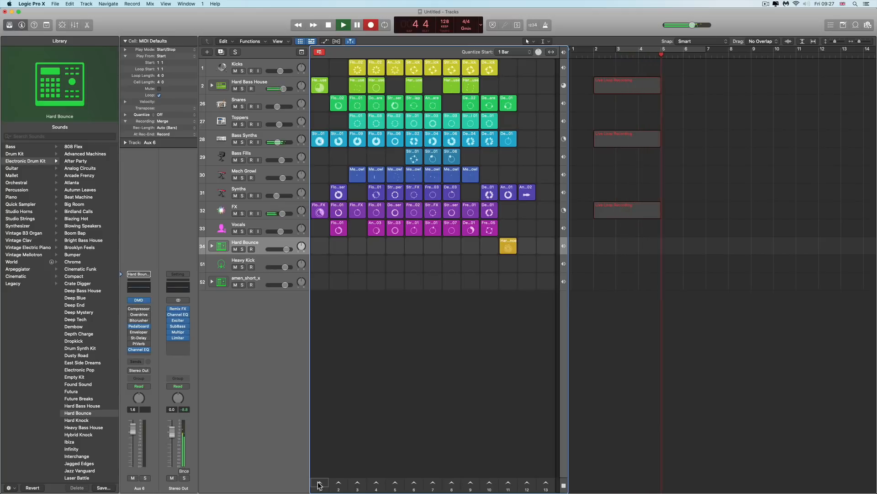
{"action": "left_click", "coordinate": [329, 25]}
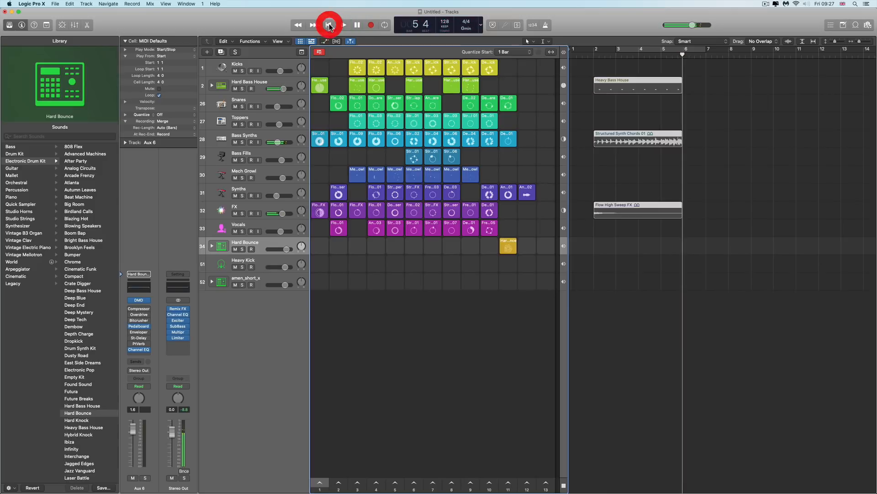
{"action": "left_click", "coordinate": [329, 26]}
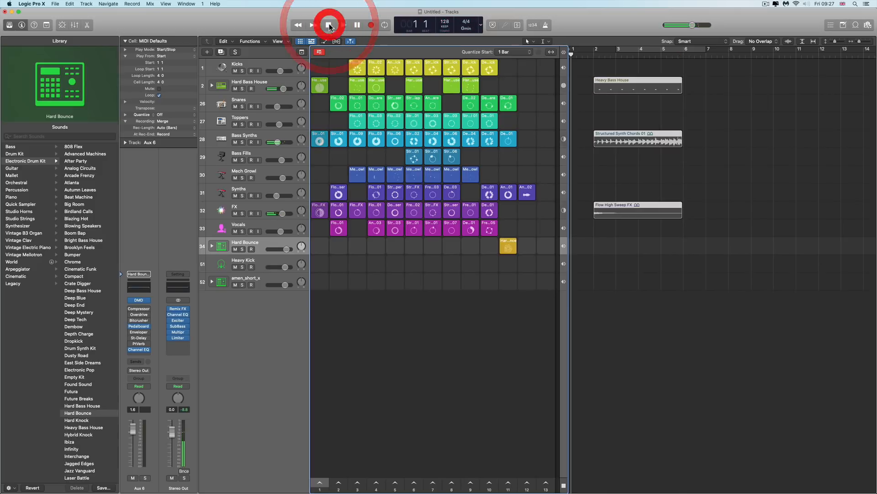
Delete the recorded regions from the tracks area
{"action": "left_click", "coordinate": [547, 27]}
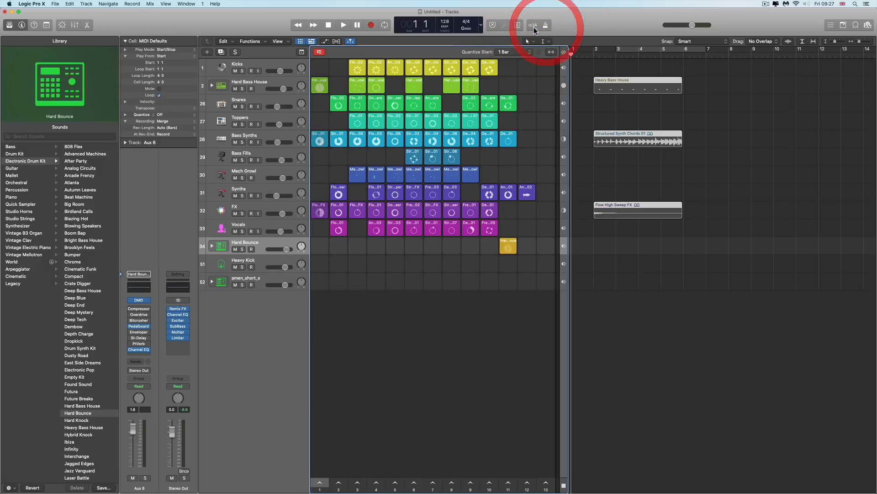
{"action": "right_click", "coordinate": [534, 28]}
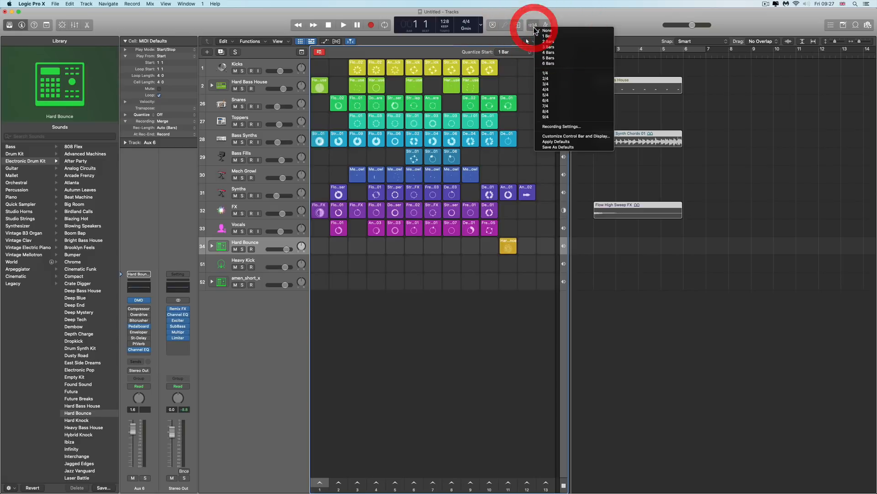
{"action": "left_click", "coordinate": [572, 23]}
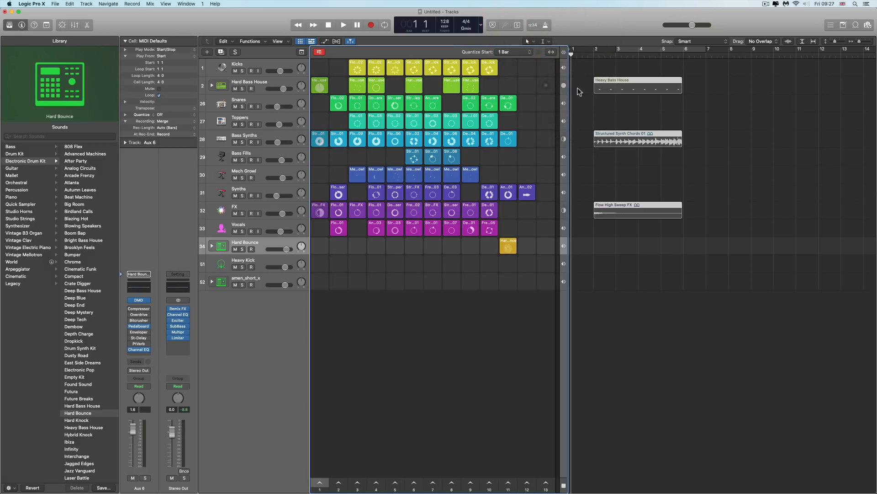
{"action": "key", "text": "Delete"}
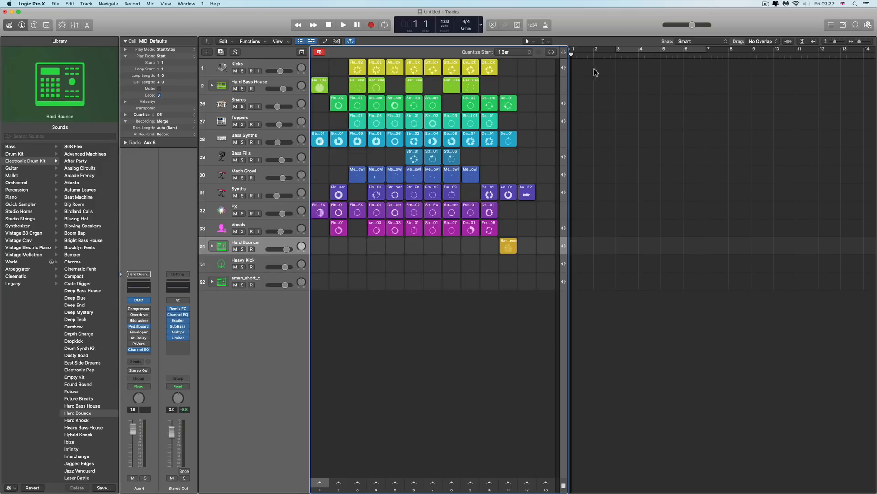
Start recording again and trigger a Hard Bass House cell in the Live Loops grid
{"action": "left_click", "coordinate": [357, 25]}
{"action": "left_click", "coordinate": [371, 25]}
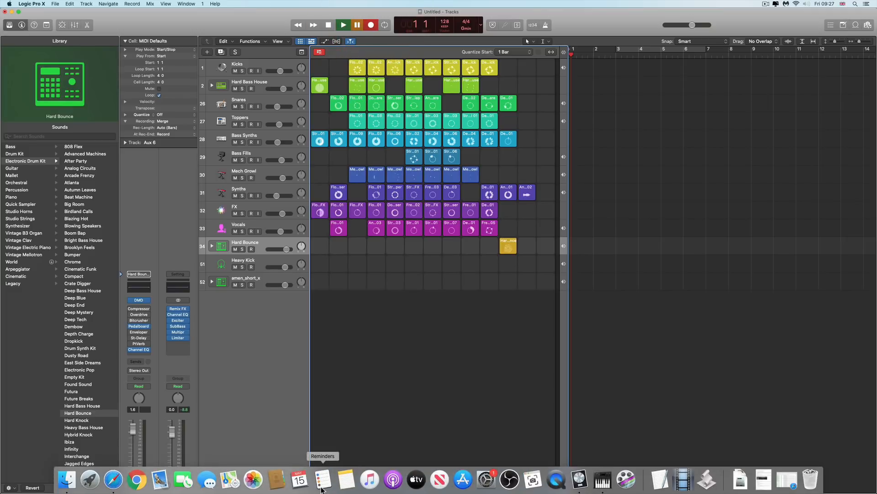
{"action": "left_click", "coordinate": [321, 485]}
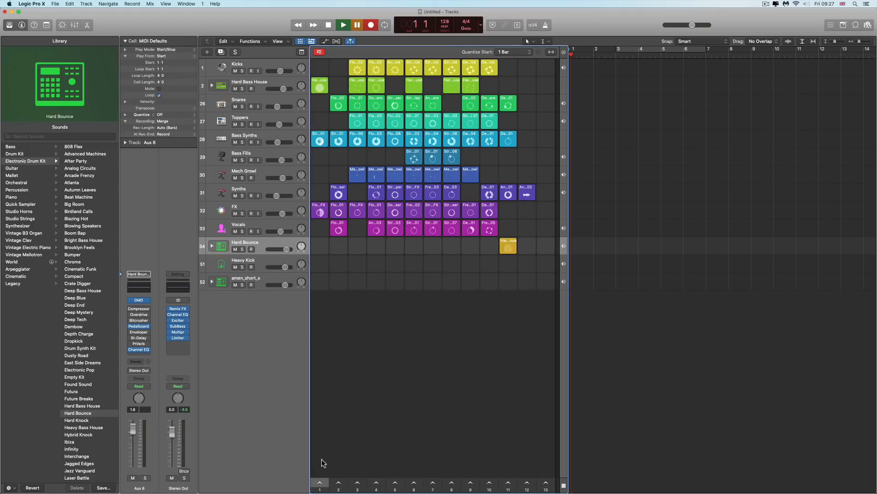
{"action": "left_click", "coordinate": [372, 87]}
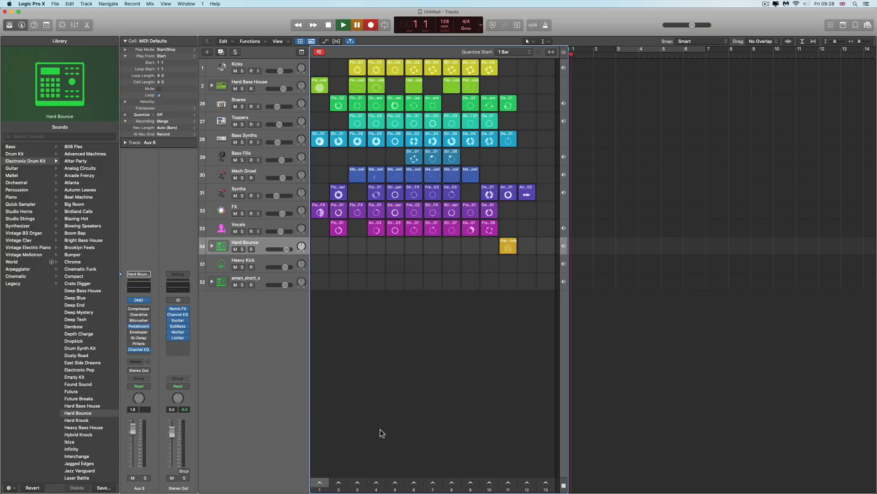
Record a Live Loops performance by triggering scenes 1 through 6 in succession
{"action": "left_click", "coordinate": [320, 483]}
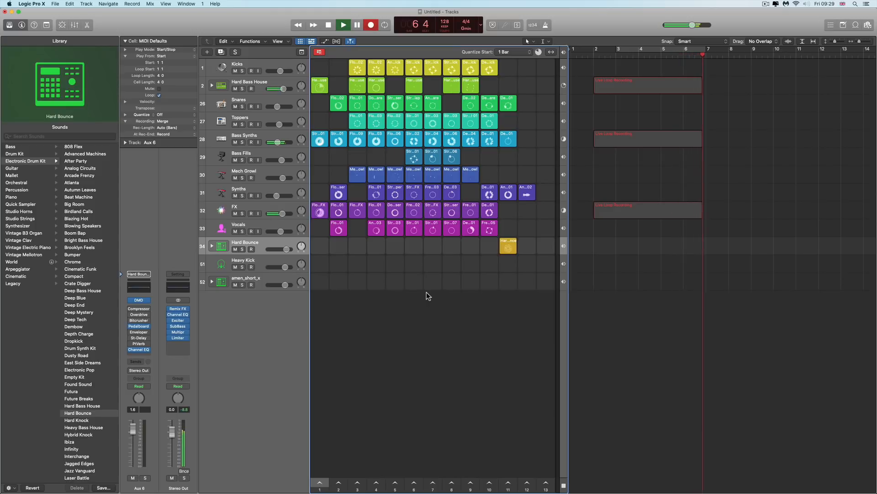
{"action": "scroll", "coordinate": [411, 320], "scroll_direction": "right", "scroll_amount": 1}
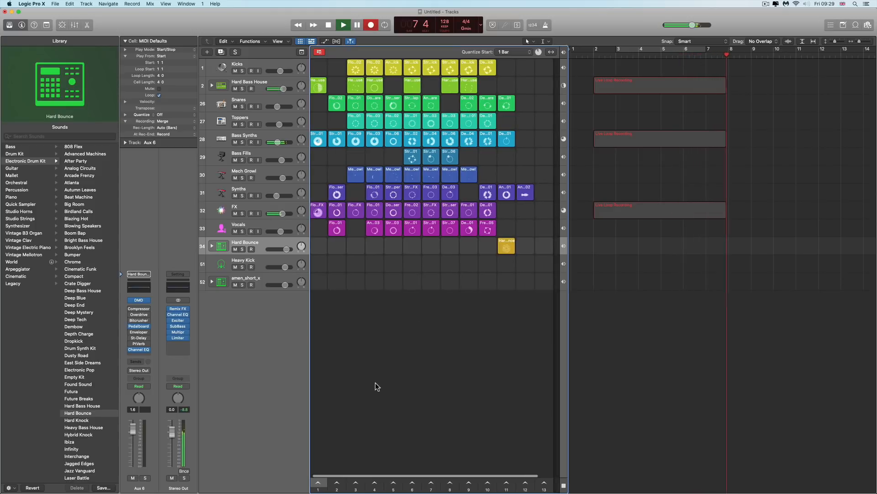
{"action": "left_click", "coordinate": [338, 483]}
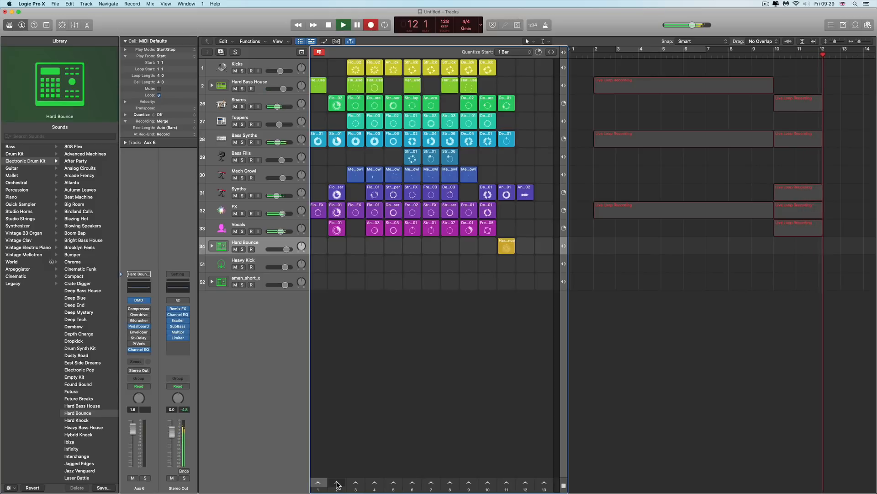
{"action": "left_click", "coordinate": [356, 483]}
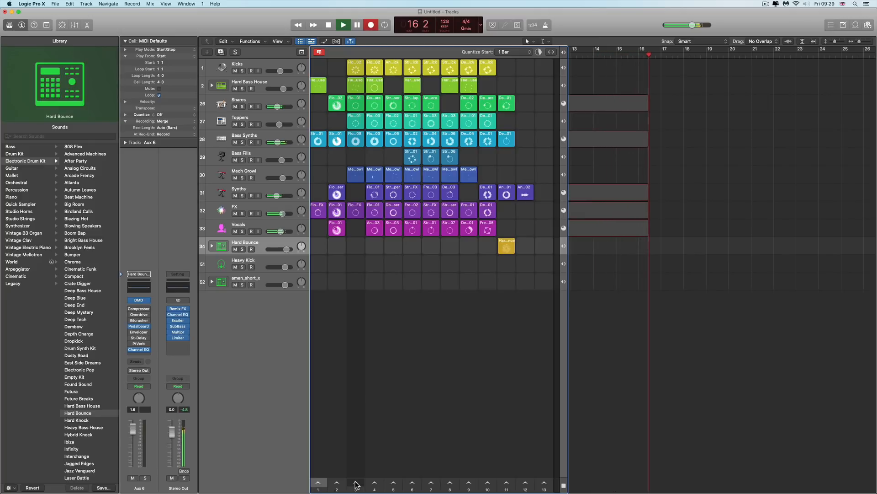
{"action": "left_click", "coordinate": [356, 483]}
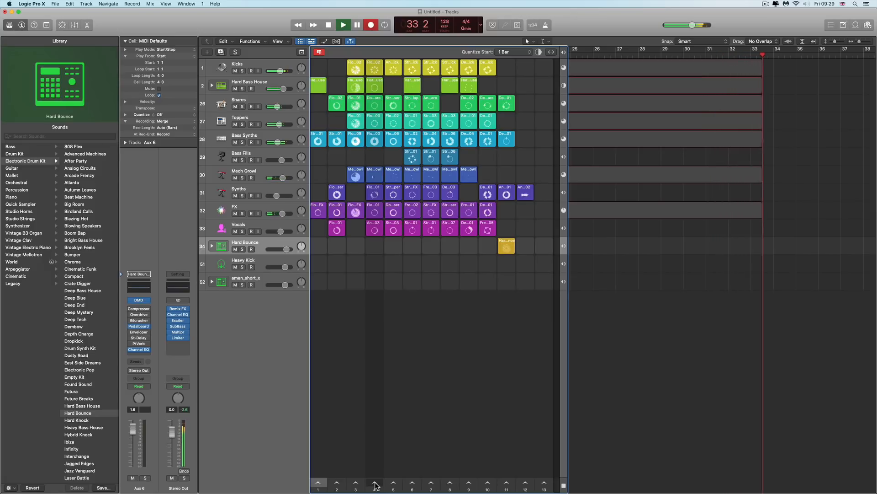
{"action": "left_click", "coordinate": [375, 485]}
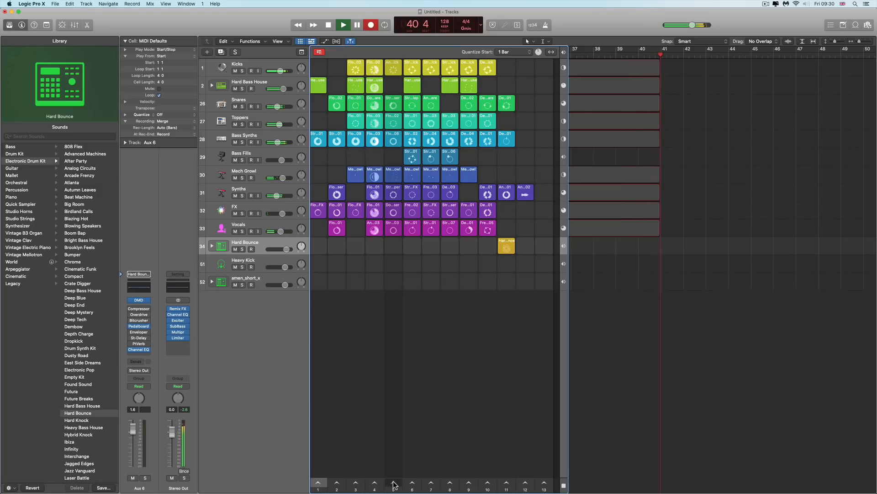
{"action": "left_click", "coordinate": [394, 484]}
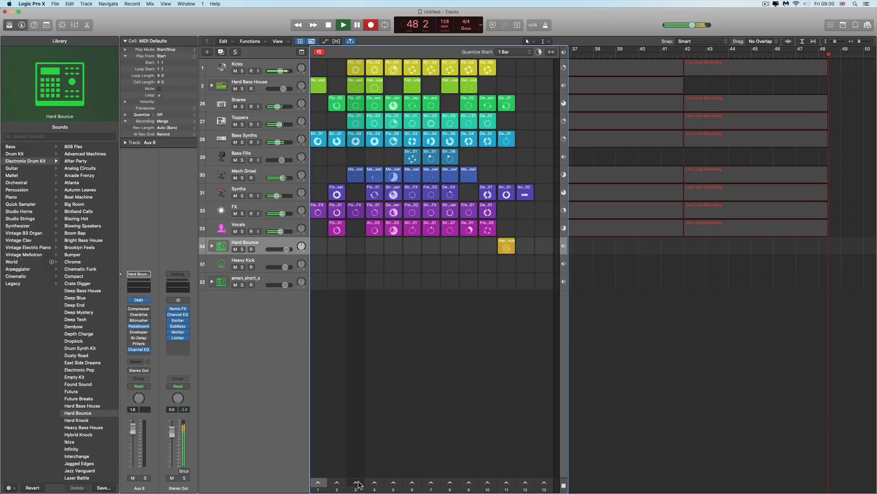
{"action": "left_click", "coordinate": [412, 484]}
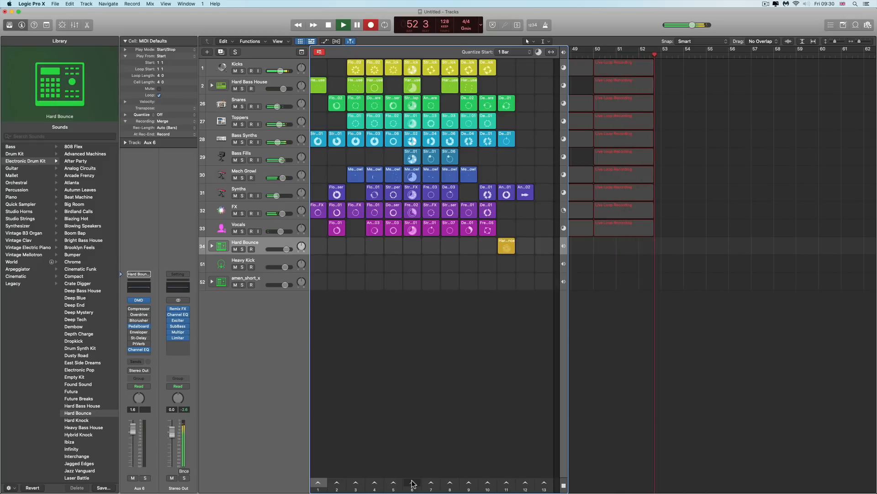
Continue the performance by triggering scenes 11, 1, 3 and 12, then stop recording
{"action": "left_click", "coordinate": [506, 483]}
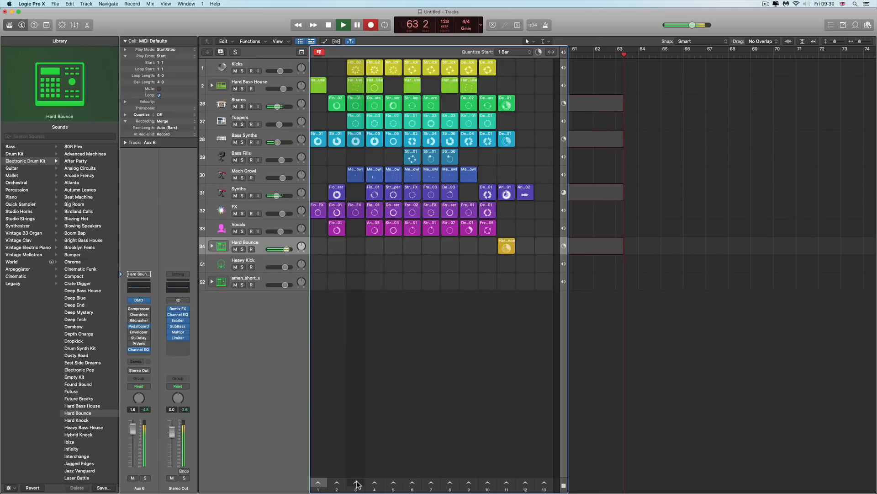
{"action": "left_click", "coordinate": [322, 485]}
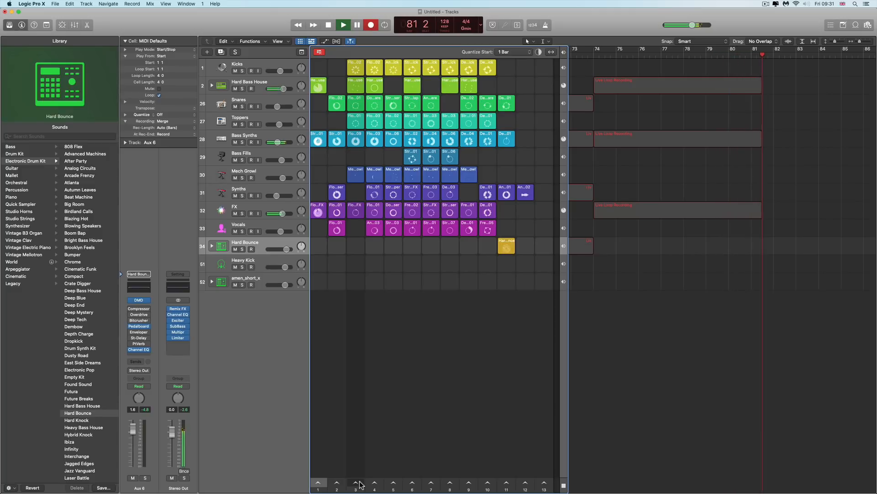
{"action": "left_click", "coordinate": [359, 482]}
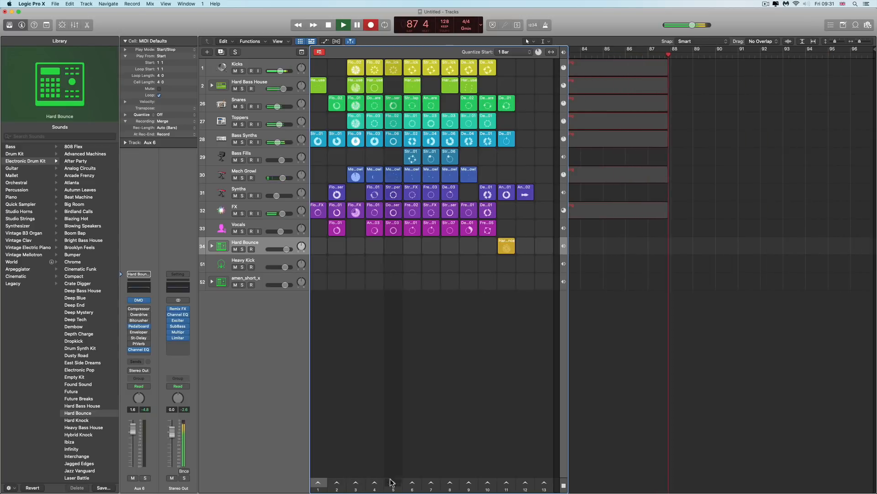
{"action": "left_click", "coordinate": [527, 483]}
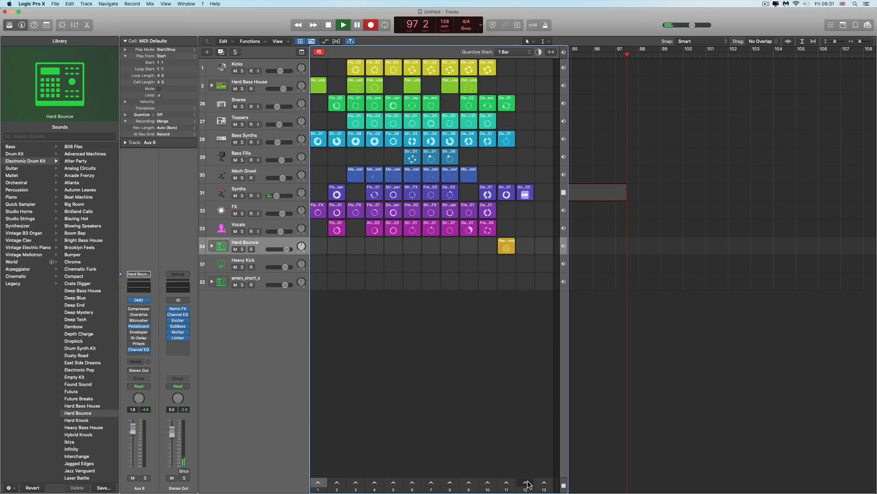
{"action": "key", "text": "space"}
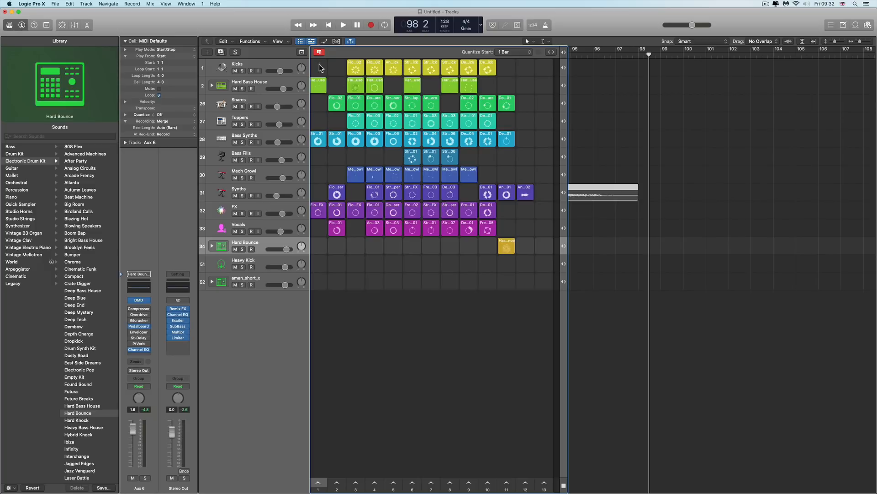
Review the recorded arrangement in the tracks area and play it back from the start
{"action": "left_click", "coordinate": [301, 41]}
{"action": "scroll", "coordinate": [524, 169], "scroll_direction": "left", "scroll_amount": 15}
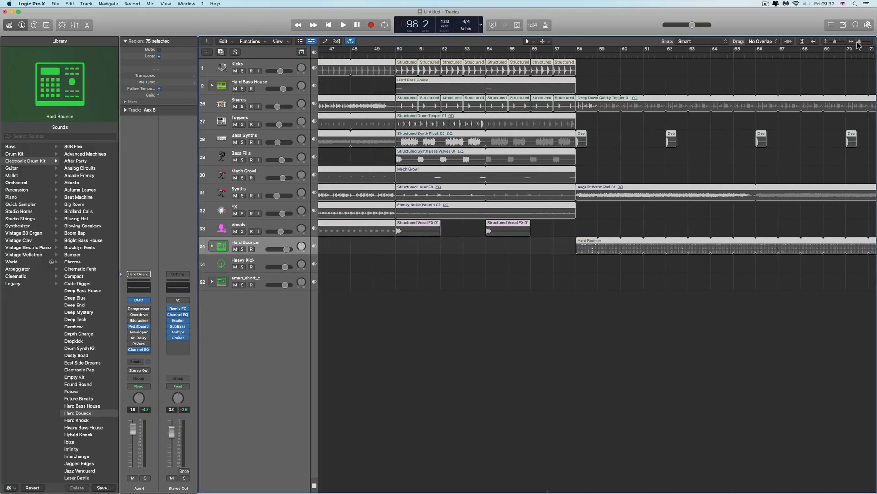
{"action": "left_click_drag", "start_coordinate": [858, 42], "coordinate": [852, 43]}
{"action": "scroll", "coordinate": [603, 127], "scroll_direction": "left", "scroll_amount": 5}
{"action": "left_click", "coordinate": [299, 41]}
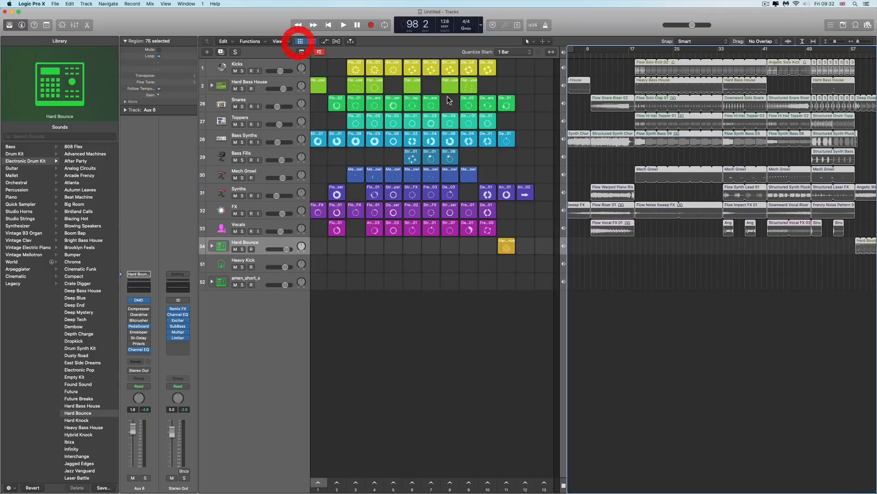
{"action": "left_click", "coordinate": [565, 53]}
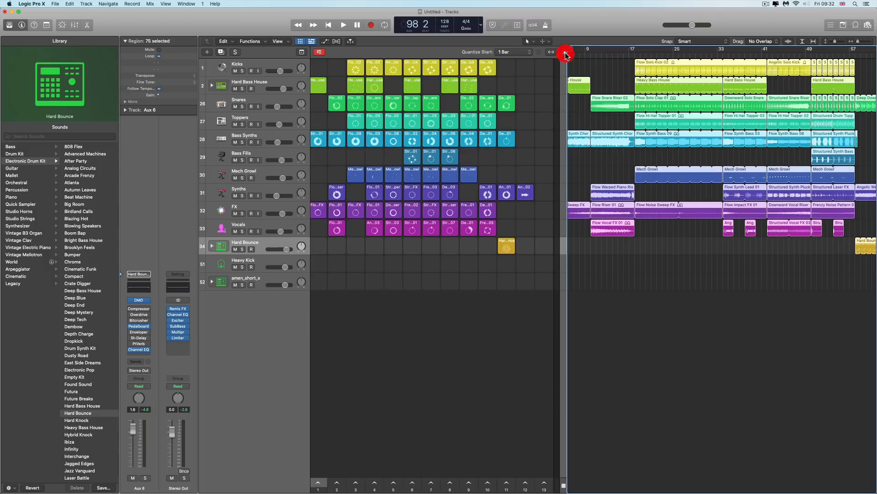
{"action": "left_click", "coordinate": [300, 41]}
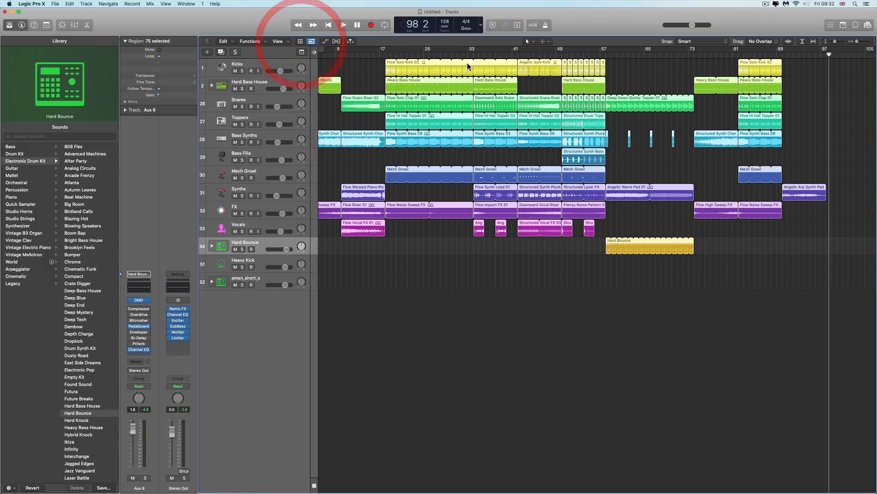
{"action": "left_click", "coordinate": [329, 25]}
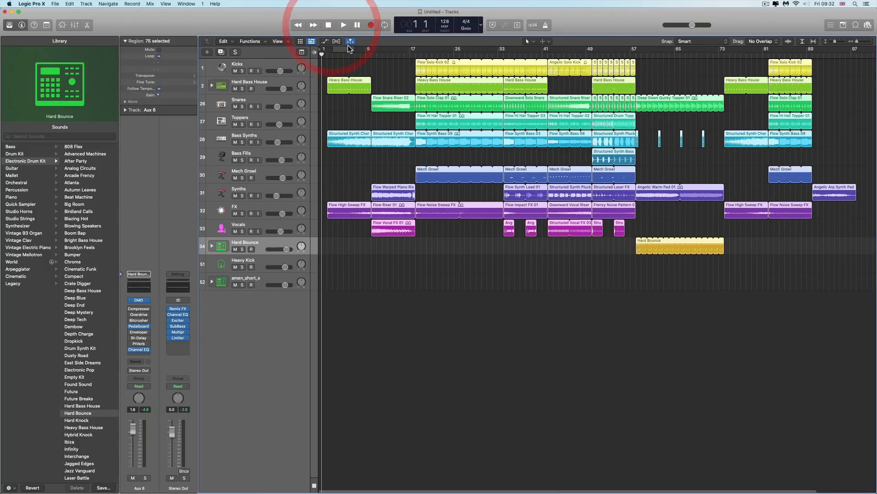
{"action": "key", "text": "space"}
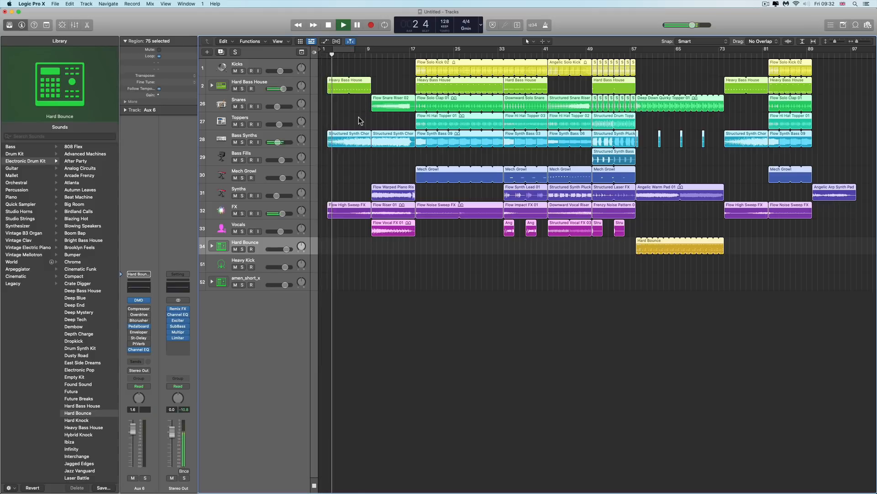
{"action": "key", "text": "space"}
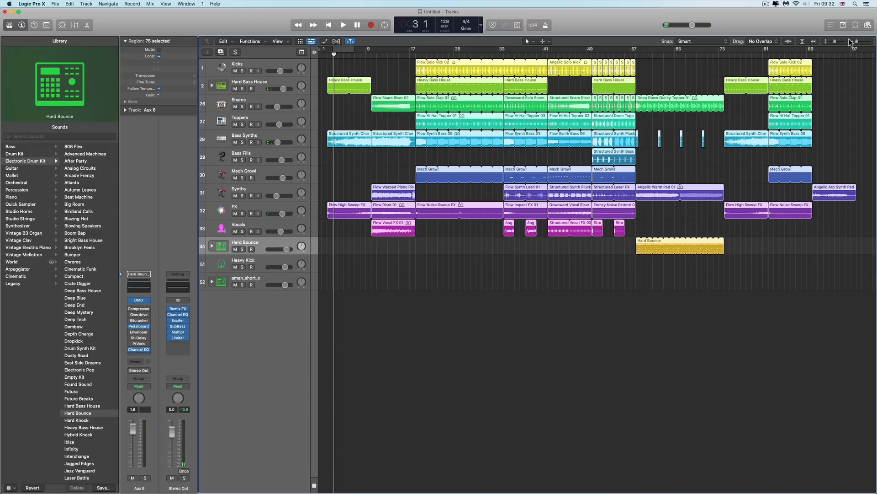
Move all the recorded regions left so the arrangement starts at bar 1
{"action": "left_click", "coordinate": [859, 43]}
{"action": "scroll", "coordinate": [470, 90], "scroll_direction": "left", "scroll_amount": 3}
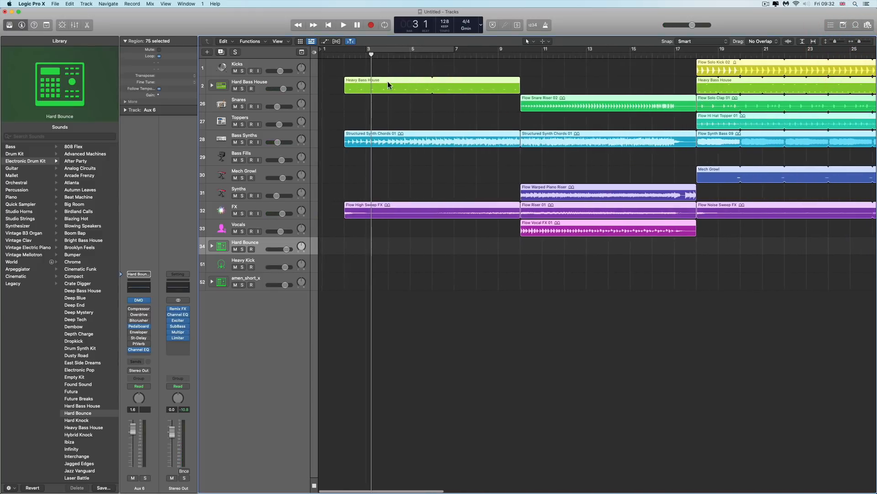
{"action": "left_click_drag", "start_coordinate": [372, 81], "coordinate": [358, 82]}
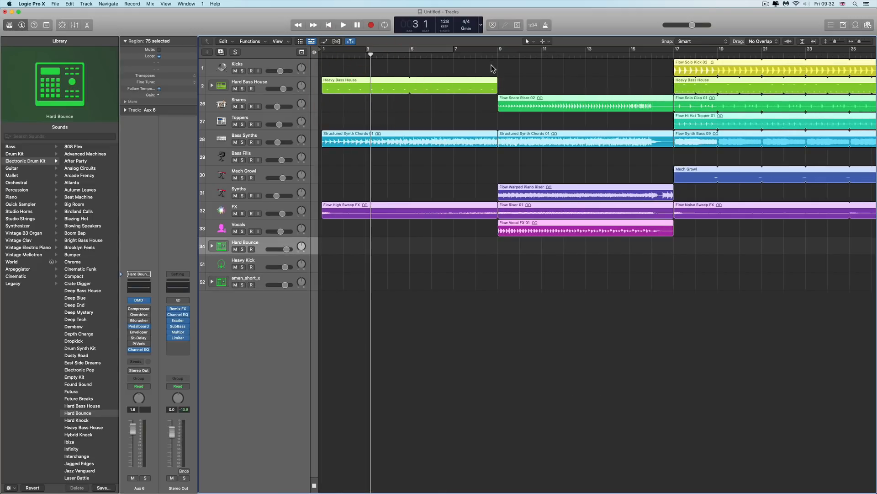
Select all regions after the intro and shift them later to open a gap after the intro
{"action": "scroll", "coordinate": [506, 91], "scroll_direction": "down", "scroll_amount": 1}
{"action": "left_click_drag", "start_coordinate": [860, 42], "coordinate": [853, 44]}
{"action": "left_click_drag", "start_coordinate": [807, 61], "coordinate": [372, 246]}
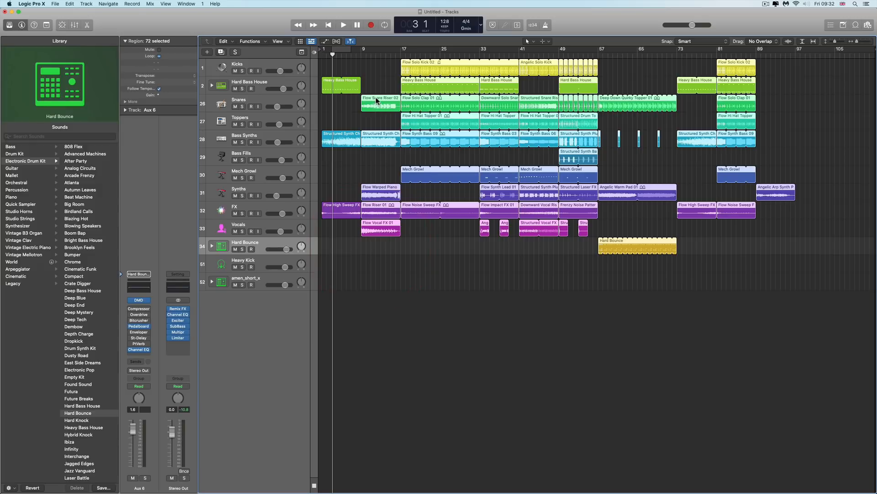
{"action": "left_click_drag", "start_coordinate": [375, 98], "coordinate": [413, 99]}
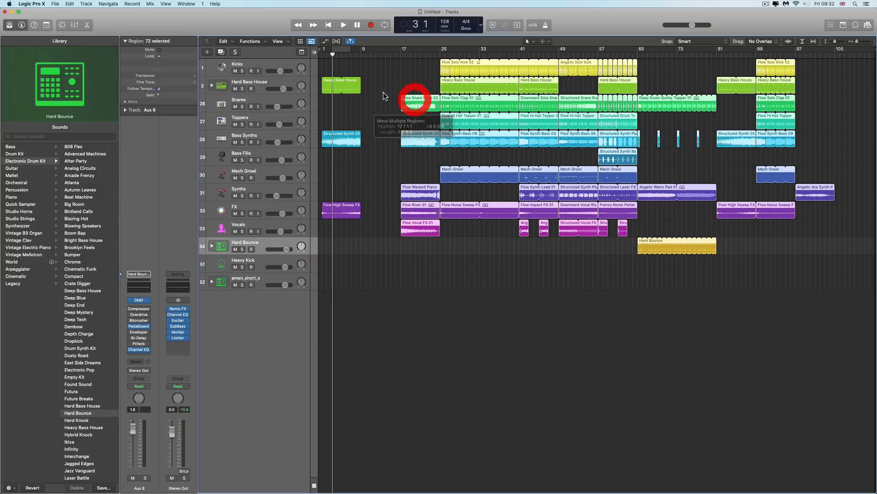
Loop the three intro regions on Hard Bass House, Bass Synths and FX to fill the gap, then play and stop
{"action": "left_click", "coordinate": [367, 121]}
{"action": "left_click_drag", "start_coordinate": [367, 120], "coordinate": [402, 207]}
{"action": "key", "text": "space"}
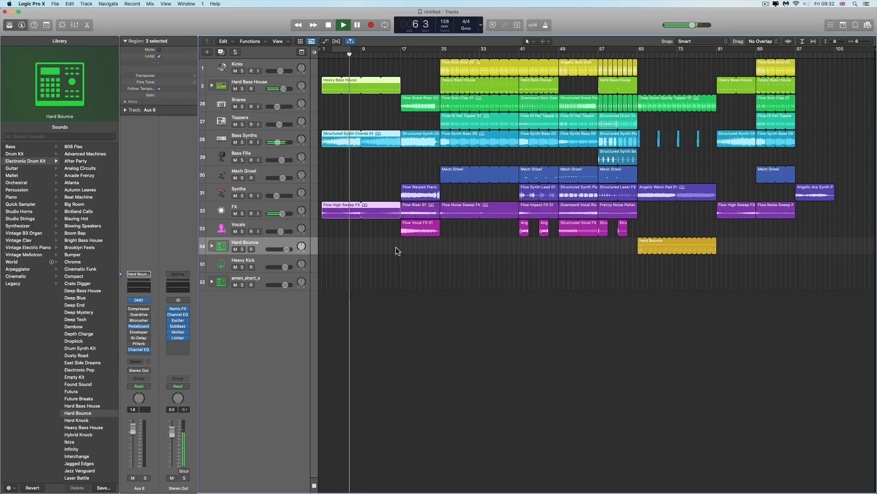
{"action": "key", "text": "space"}
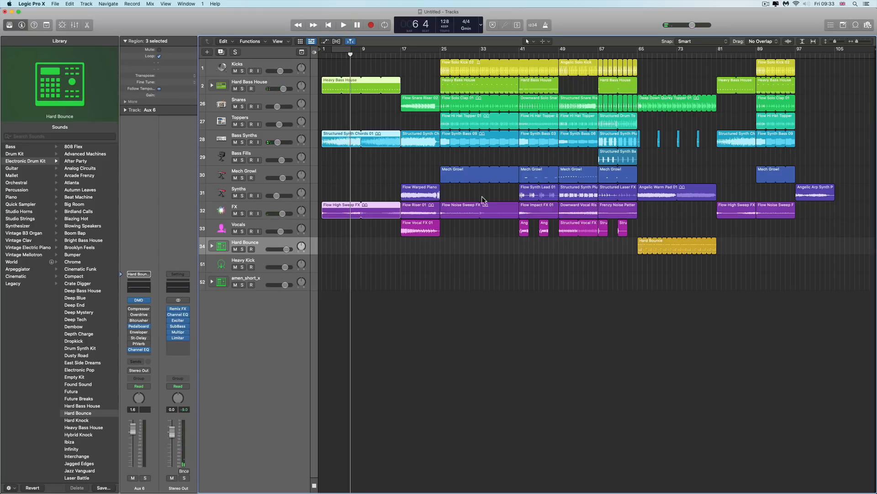
Disable performance recording and insert an empty scene at the end of the Live Loops grid
{"action": "left_click", "coordinate": [299, 41]}
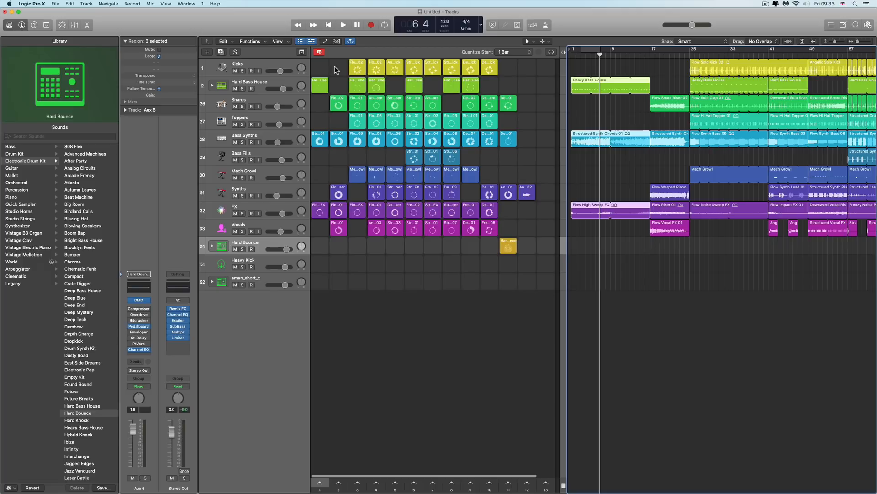
{"action": "left_click", "coordinate": [319, 52]}
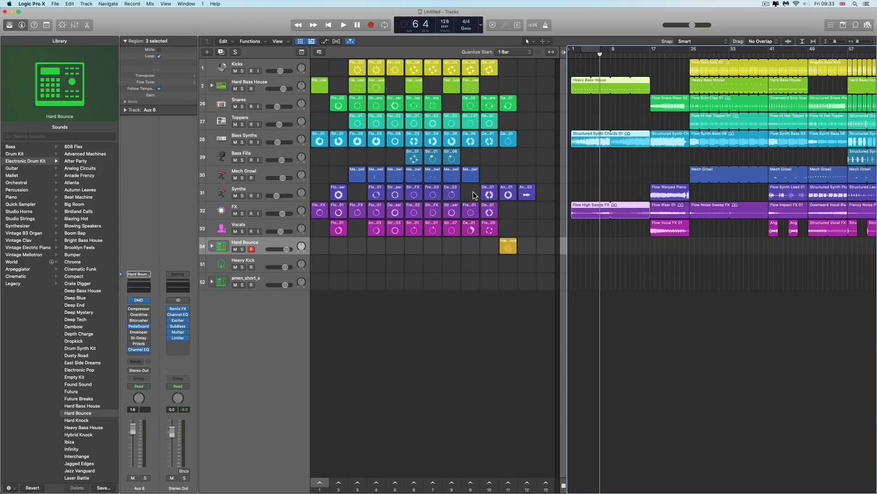
{"action": "scroll", "coordinate": [525, 229], "scroll_direction": "right", "scroll_amount": 2}
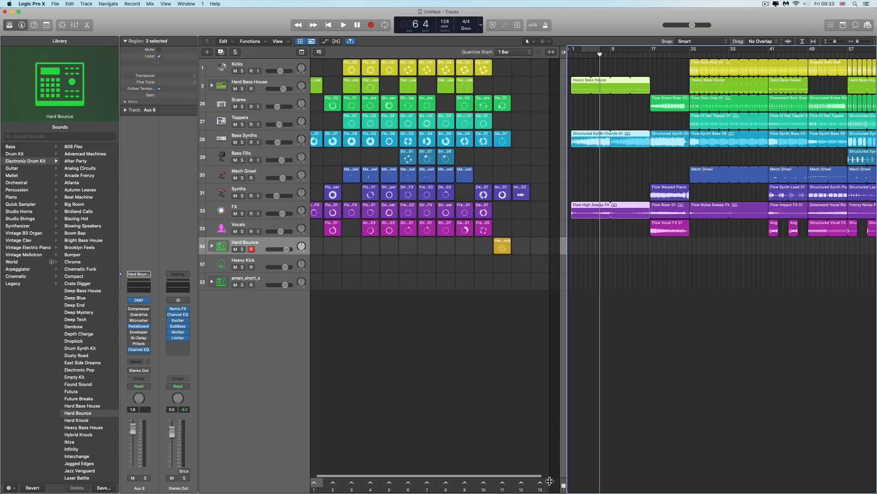
{"action": "right_click", "coordinate": [545, 482]}
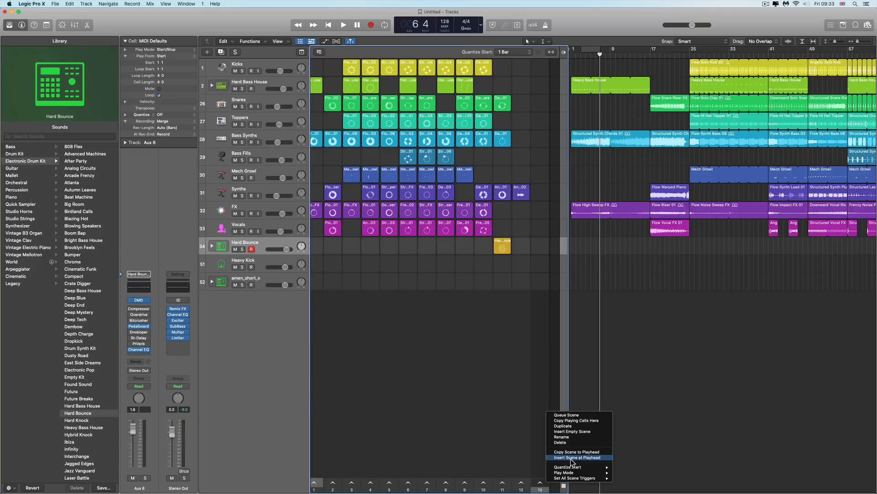
{"action": "left_click", "coordinate": [573, 431]}
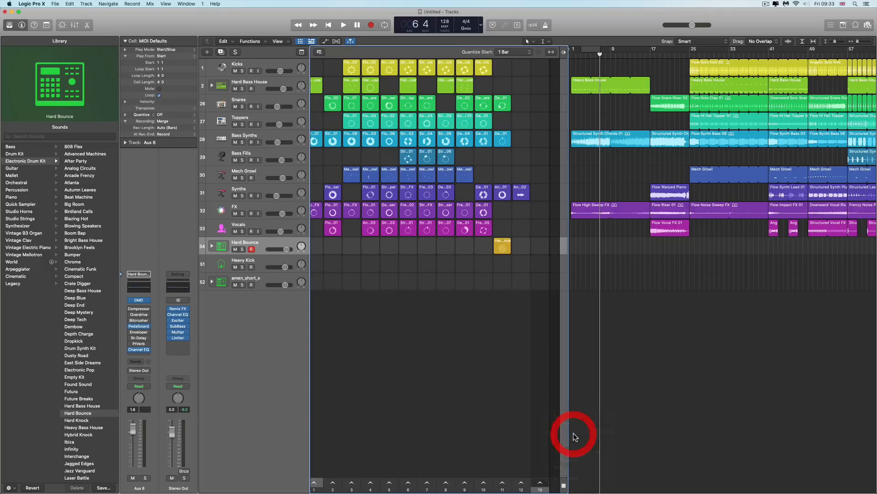
Drag the three intro regions from the tracks area into the new empty scene's cells
{"action": "scroll", "coordinate": [545, 455], "scroll_direction": "right", "scroll_amount": 3}
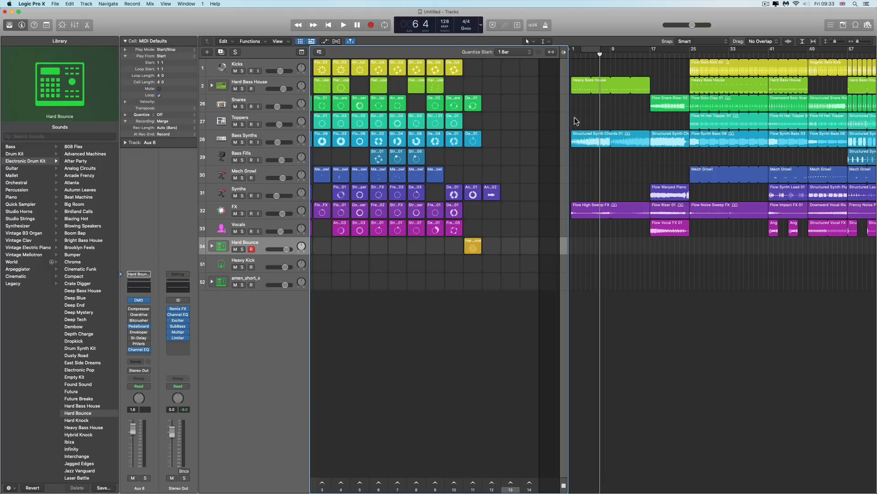
{"action": "mouse_move", "coordinate": [638, 68]}
{"action": "left_mouse_down"}
{"action": "mouse_move", "coordinate": [627, 199]}
{"action": "mouse_move", "coordinate": [583, 216]}
{"action": "left_mouse_up"}
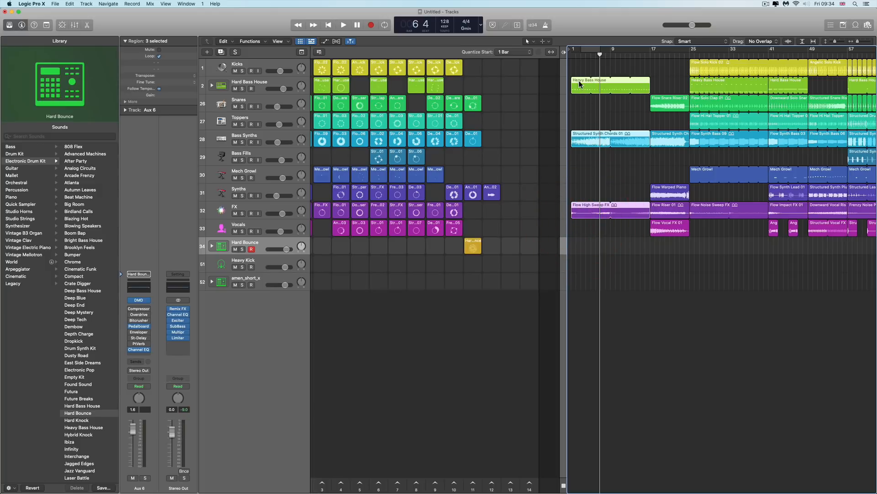
{"action": "left_click_drag", "start_coordinate": [579, 84], "coordinate": [530, 87]}
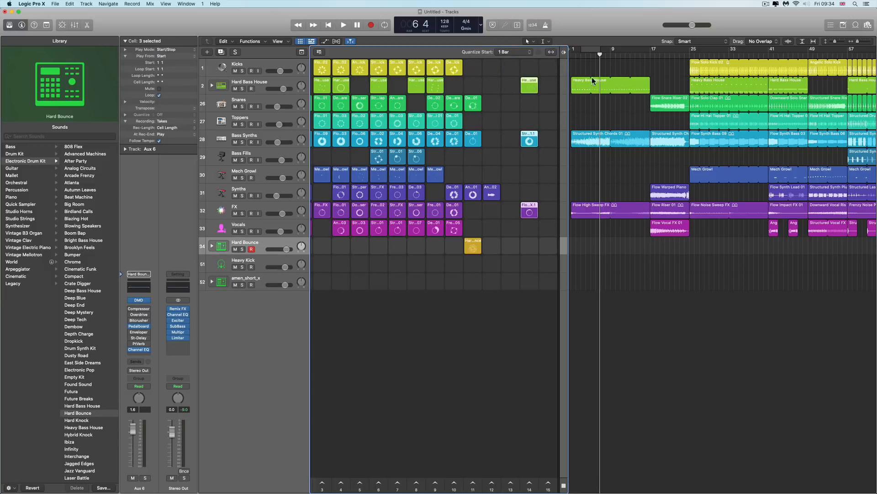
{"action": "left_click", "coordinate": [580, 88]}
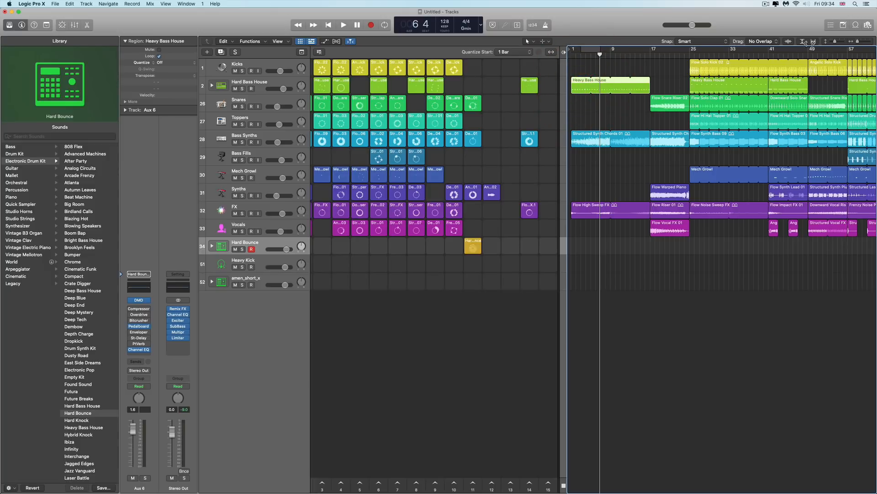
Trigger the new intro scene to audition it in the Live Loops grid
{"action": "left_click", "coordinate": [868, 42]}
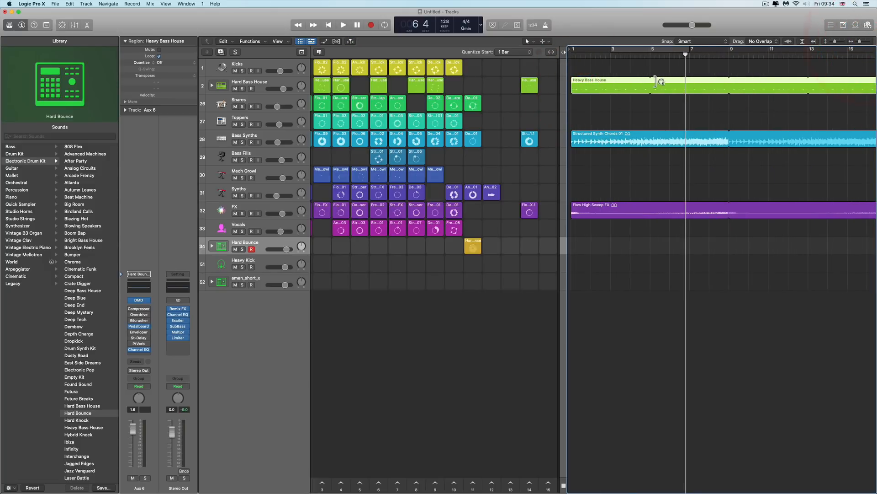
{"action": "left_click", "coordinate": [851, 42]}
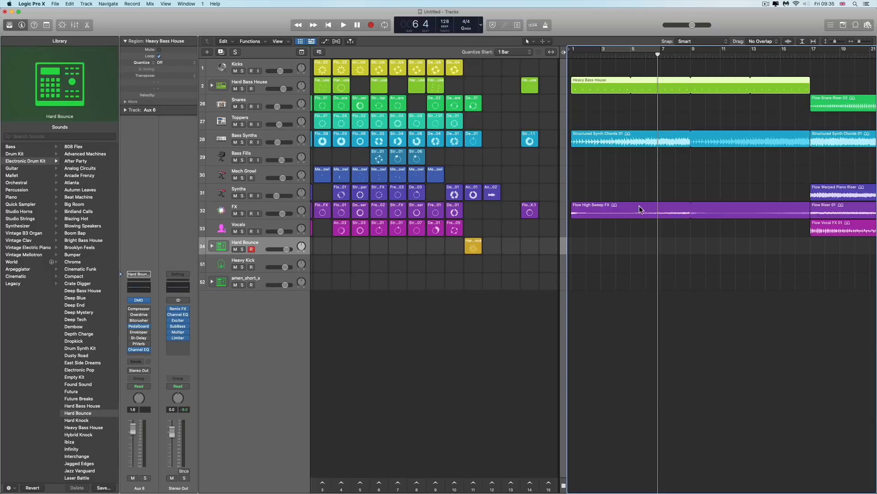
{"action": "left_click", "coordinate": [531, 483]}
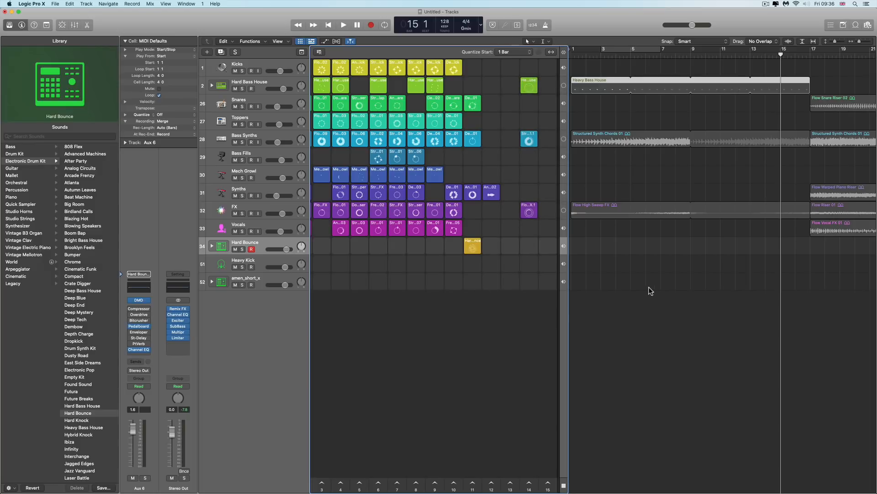
Select the five regions following the intro in the tracks area and drag them into the next scene's cells
{"action": "scroll", "coordinate": [701, 197], "scroll_direction": "right", "scroll_amount": 5}
{"action": "left_click_drag", "start_coordinate": [721, 85], "coordinate": [775, 237]}
{"action": "left_click_drag", "start_coordinate": [745, 98], "coordinate": [550, 105]}
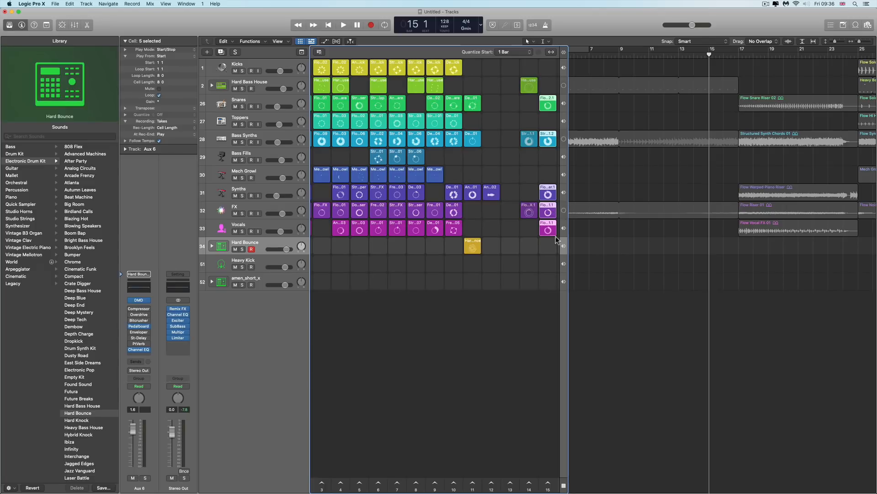
Delete the Vocals cell from the new scene, then audition the scene and stop playback
{"action": "left_click", "coordinate": [548, 483]}
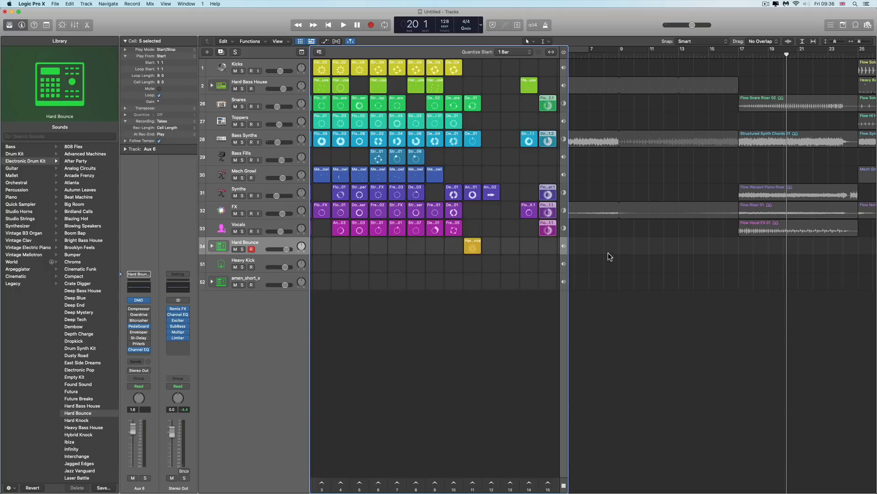
{"action": "left_click", "coordinate": [600, 279]}
{"action": "left_click", "coordinate": [554, 226]}
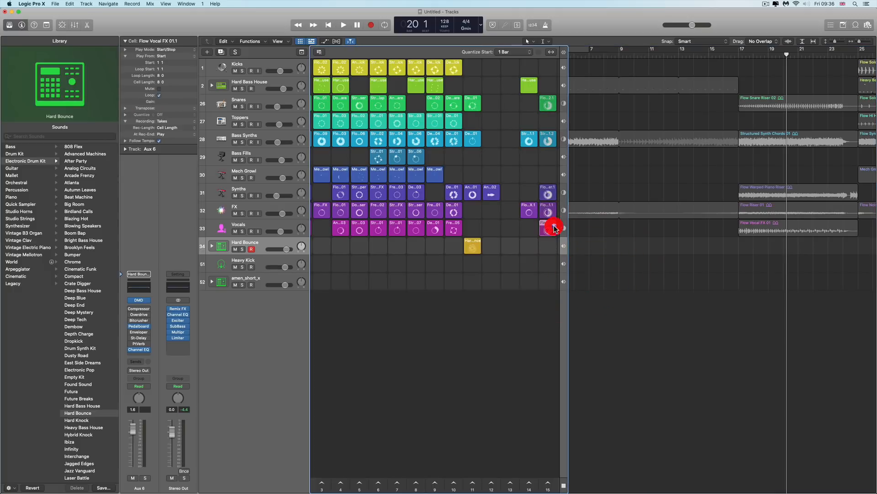
{"action": "key", "text": "Delete"}
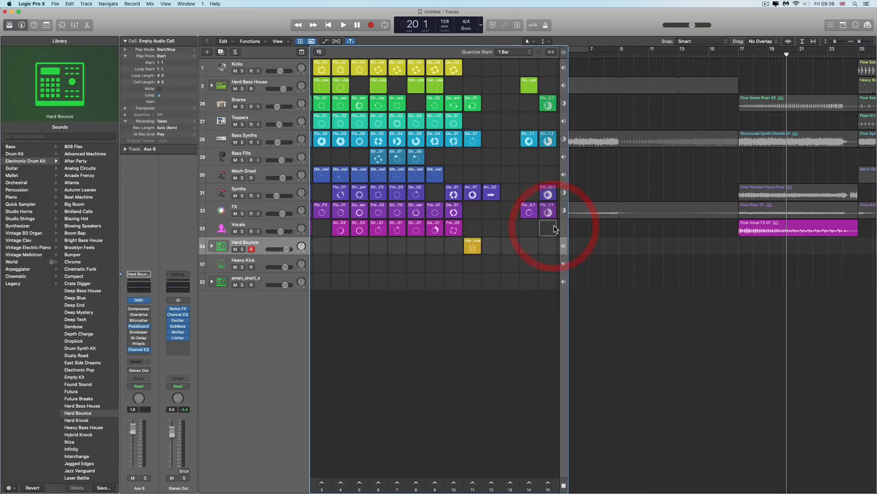
{"action": "left_click", "coordinate": [548, 484]}
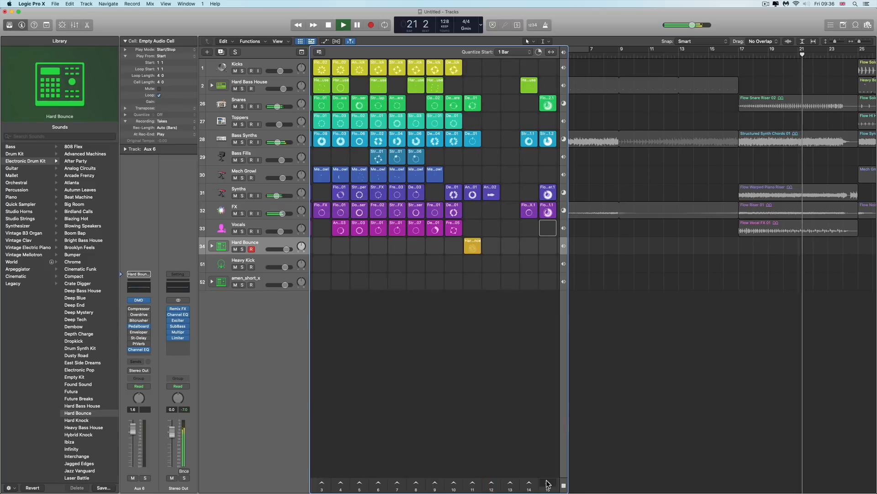
{"action": "key", "text": "space"}
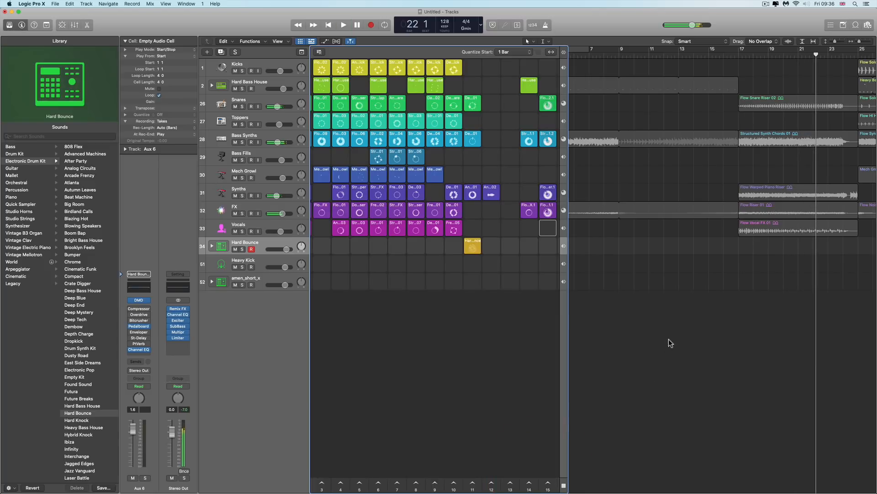
Delete the leftover empty scene from the Live Loops grid
{"action": "right_click", "coordinate": [555, 483]}
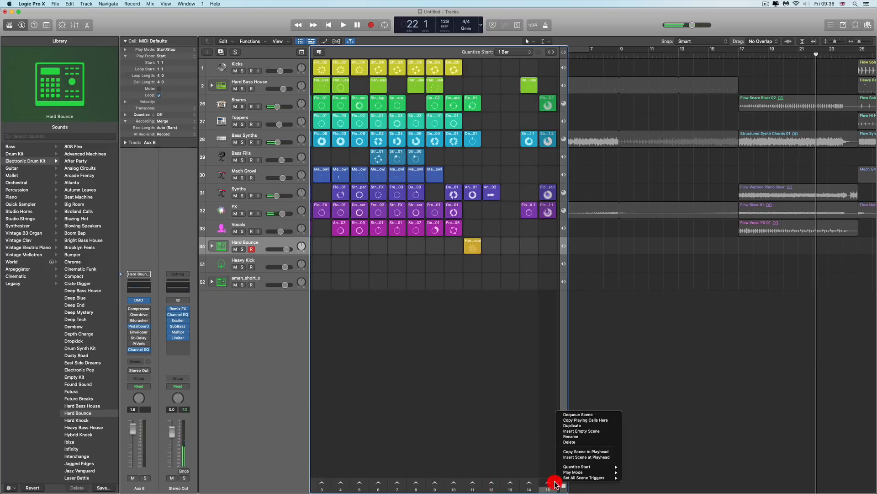
{"action": "left_click", "coordinate": [587, 432]}
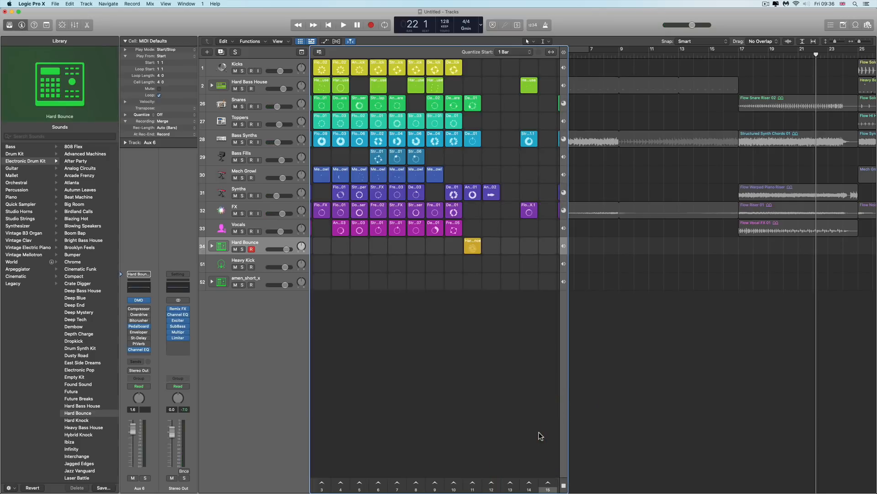
{"action": "scroll", "coordinate": [535, 432], "scroll_direction": "right", "scroll_amount": 3}
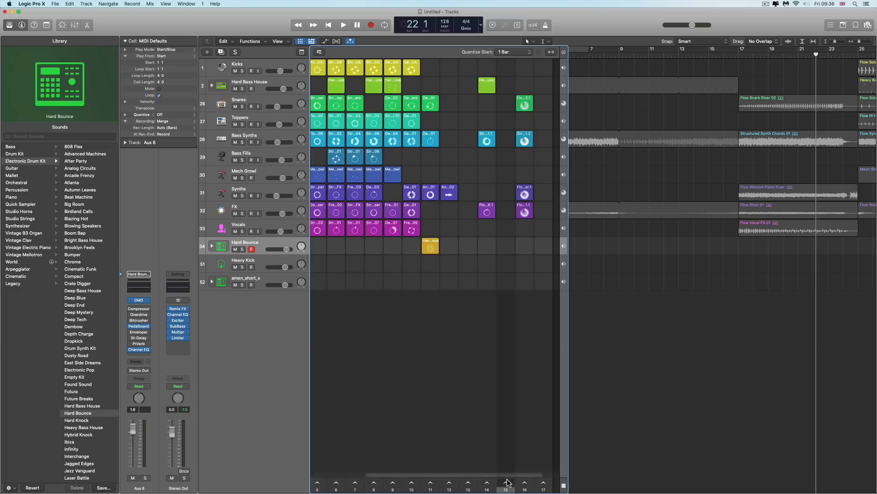
{"action": "key", "text": "Delete"}
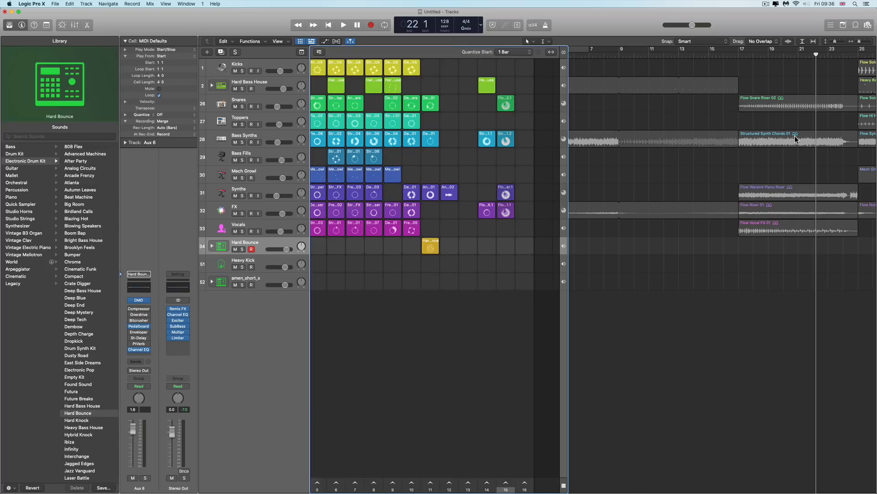
Select the seven regions of the next section in the tracks area and drag them into a new scene's cells
{"action": "scroll", "coordinate": [796, 139], "scroll_direction": "right", "scroll_amount": 3}
{"action": "scroll", "coordinate": [776, 170], "scroll_direction": "right", "scroll_amount": 5}
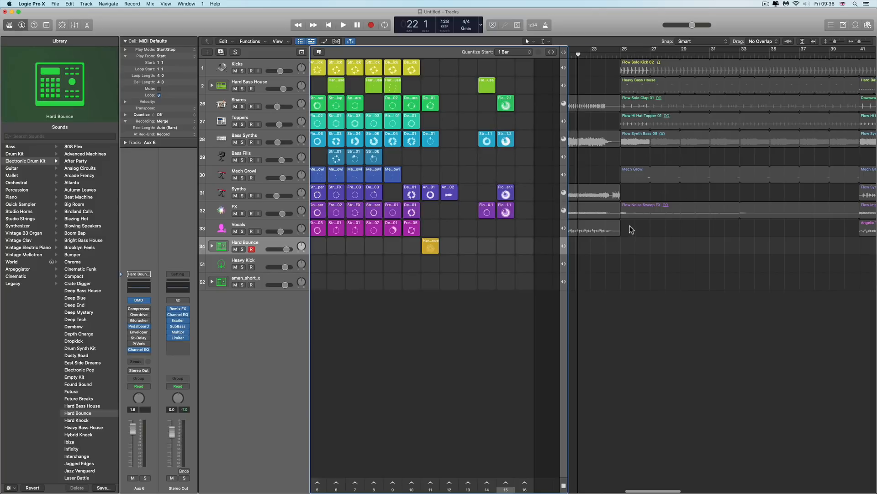
{"action": "left_click_drag", "start_coordinate": [631, 229], "coordinate": [658, 70]}
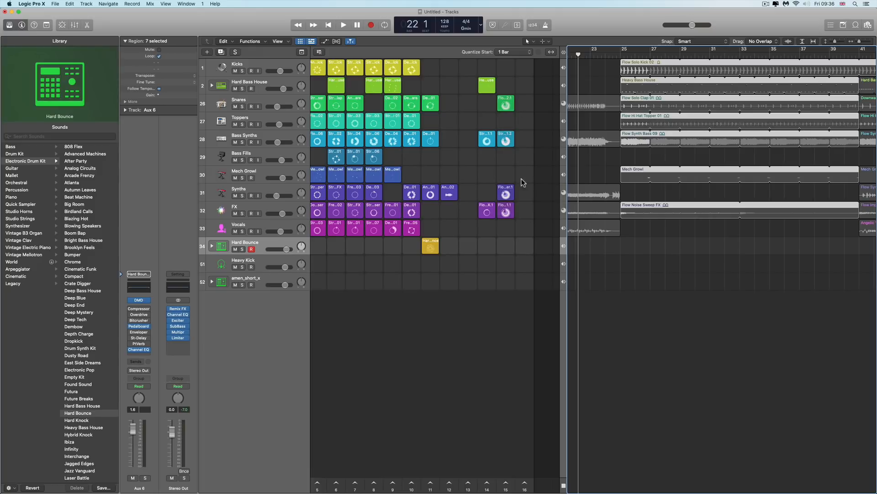
{"action": "scroll", "coordinate": [610, 130], "scroll_direction": "left", "scroll_amount": 1}
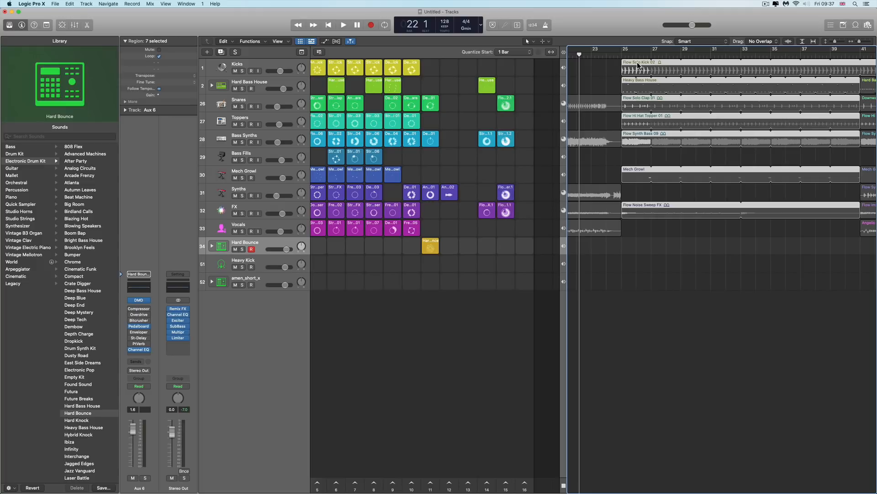
{"action": "left_click_drag", "start_coordinate": [639, 65], "coordinate": [528, 70]}
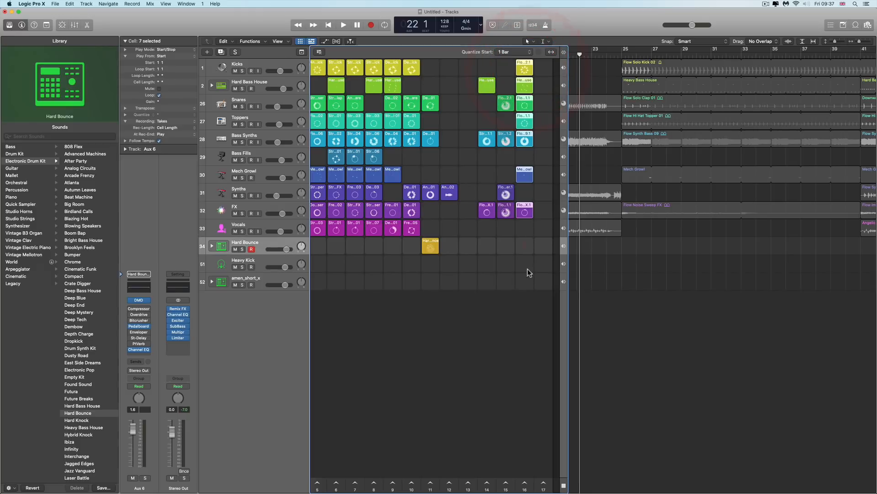
Trigger the newest scene to audition it, stop, and trigger it again
{"action": "left_click", "coordinate": [525, 482]}
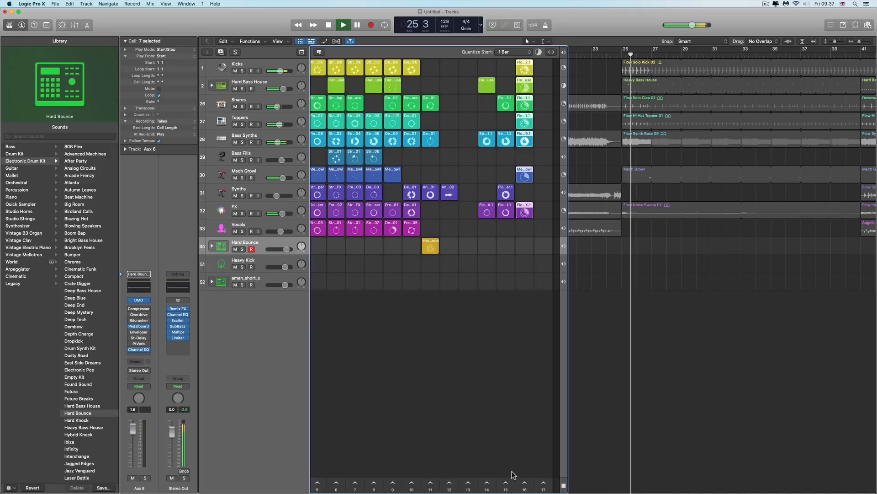
{"action": "scroll", "coordinate": [517, 478], "scroll_direction": "left", "scroll_amount": 1}
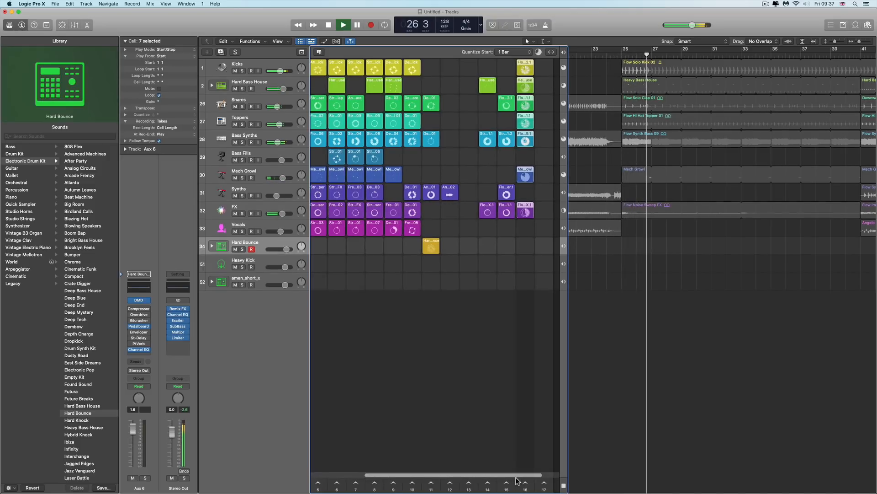
{"action": "key", "text": "space"}
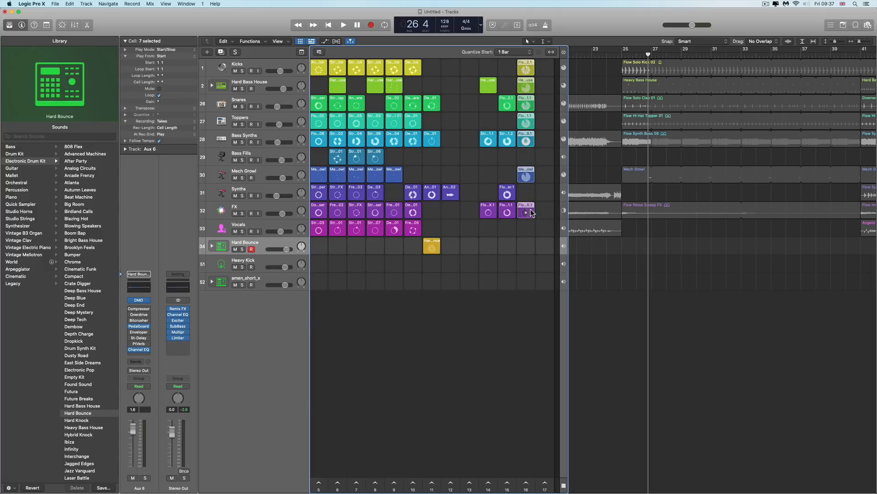
{"action": "left_click", "coordinate": [526, 484]}
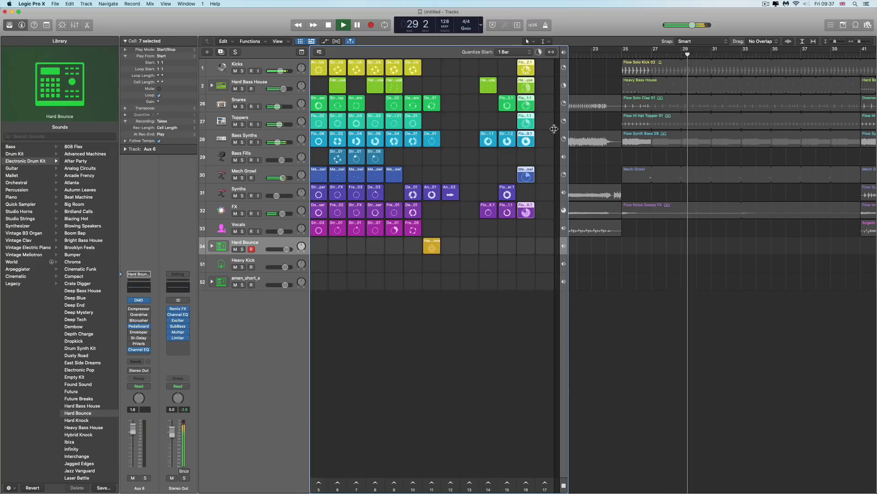
Enlarge the Live Loops grid and switch playback between the last two scenes
{"action": "left_click_drag", "start_coordinate": [568, 80], "coordinate": [608, 82]}
{"action": "left_click", "coordinate": [802, 41]}
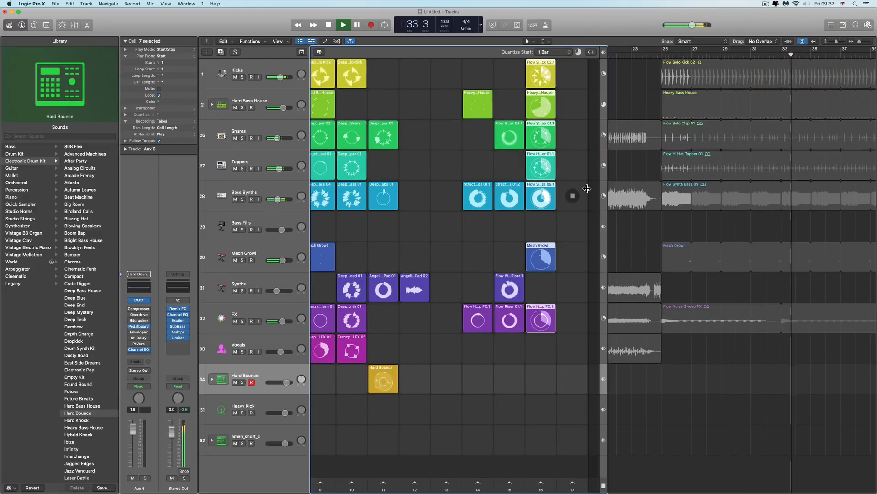
{"action": "left_click", "coordinate": [510, 482]}
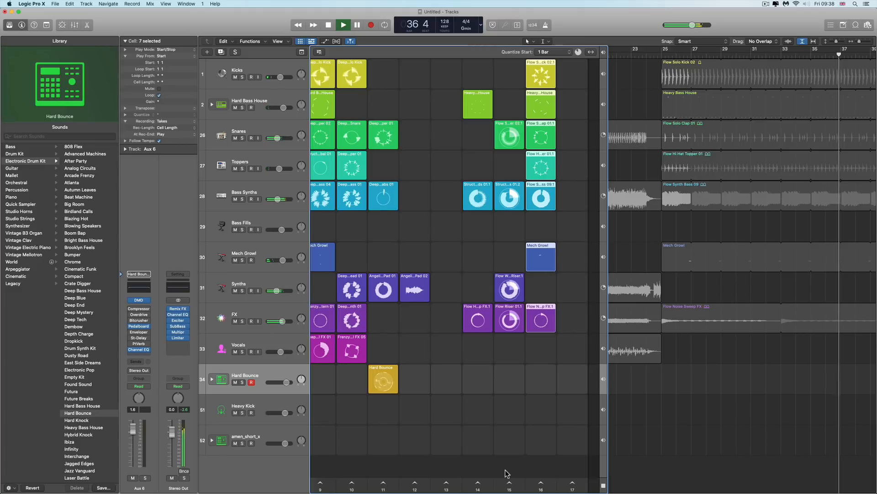
{"action": "scroll", "coordinate": [508, 473], "scroll_direction": "right", "scroll_amount": 1}
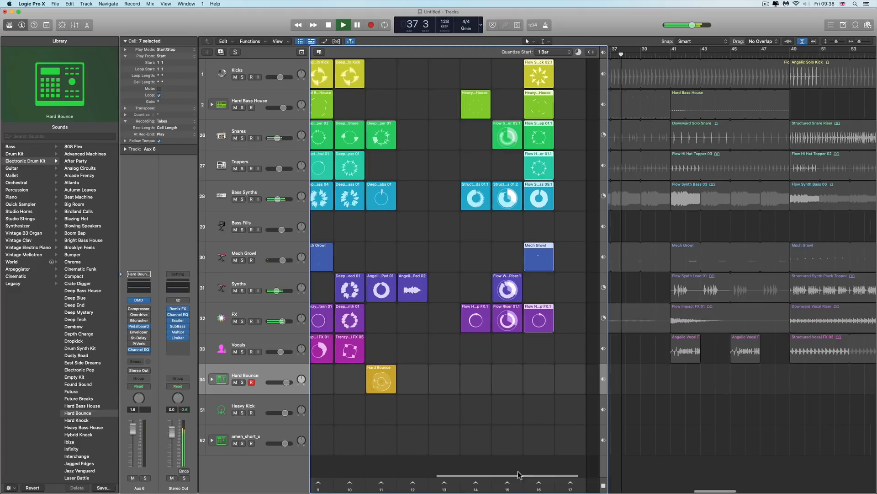
{"action": "left_click", "coordinate": [539, 483]}
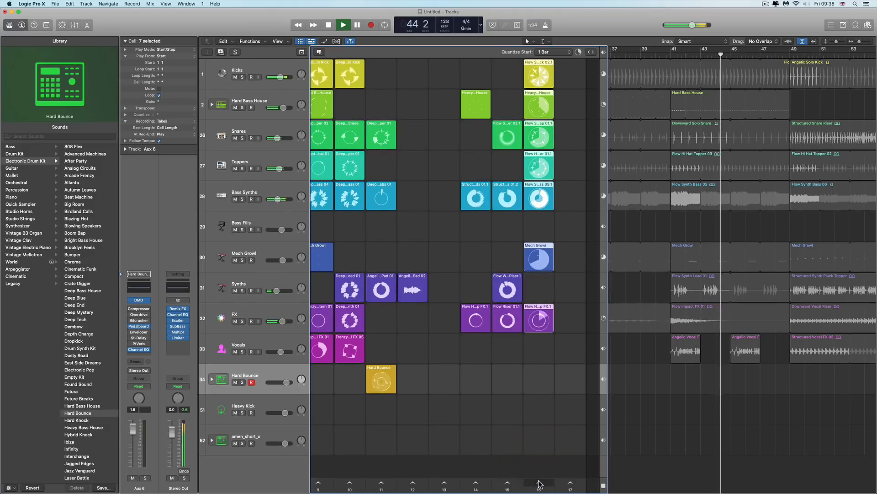
{"action": "left_click", "coordinate": [539, 483]}
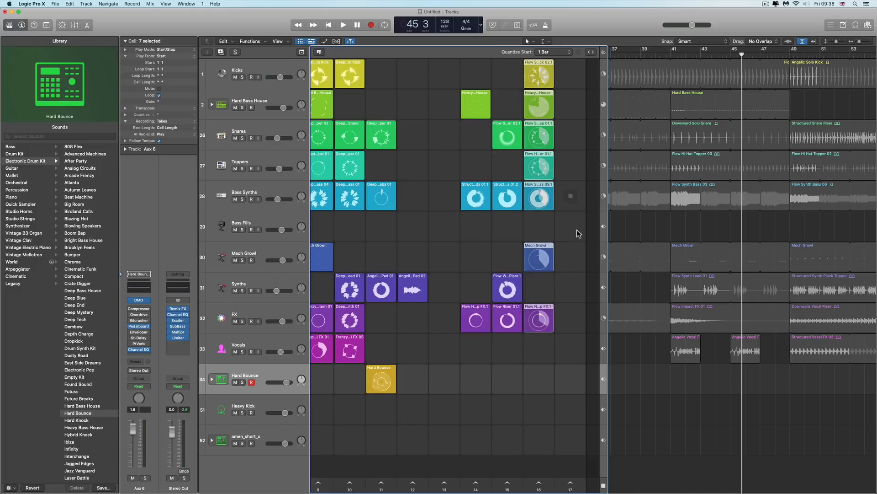
Duplicate the last scene and remove the Toppers and FX cells from the copy
{"action": "right_click", "coordinate": [539, 483]}
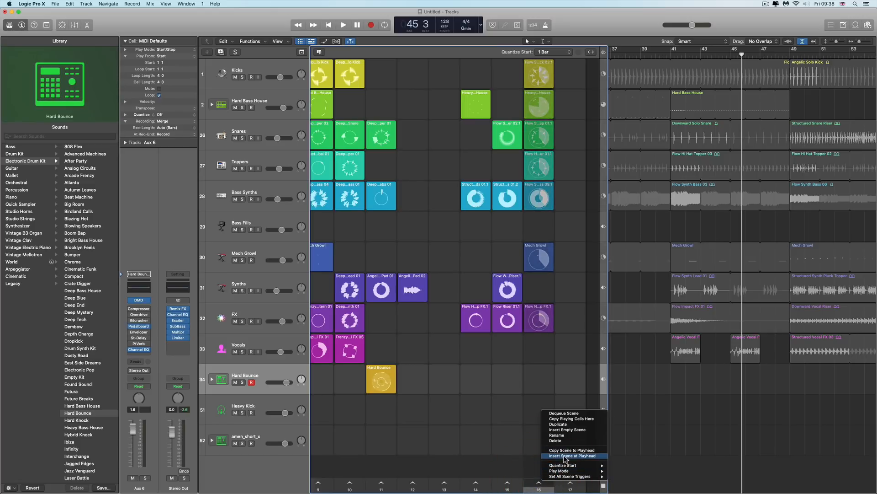
{"action": "left_click", "coordinate": [564, 423]}
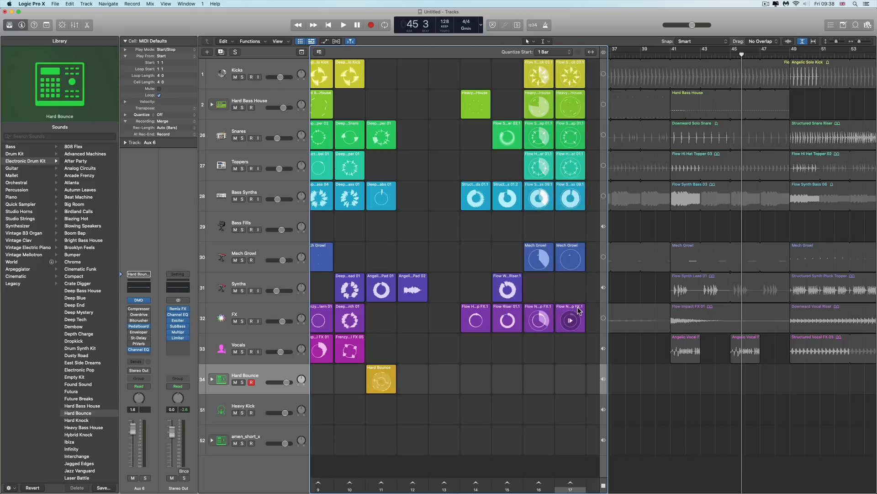
{"action": "left_click", "coordinate": [582, 159]}
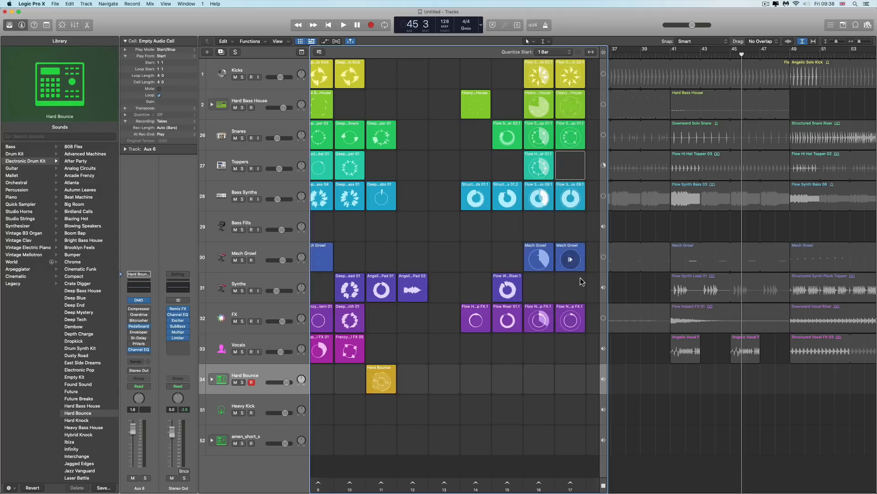
{"action": "left_click", "coordinate": [580, 310]}
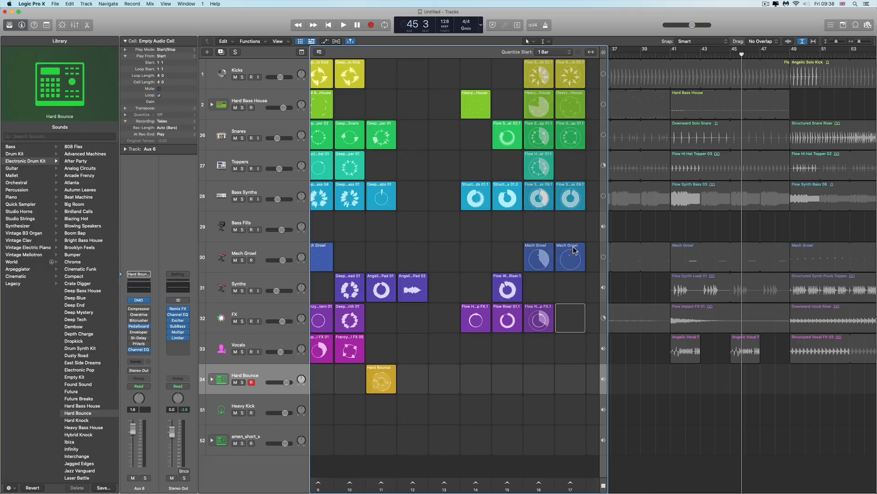
Switch playback between the last three scenes to compare them
{"action": "left_click", "coordinate": [571, 483]}
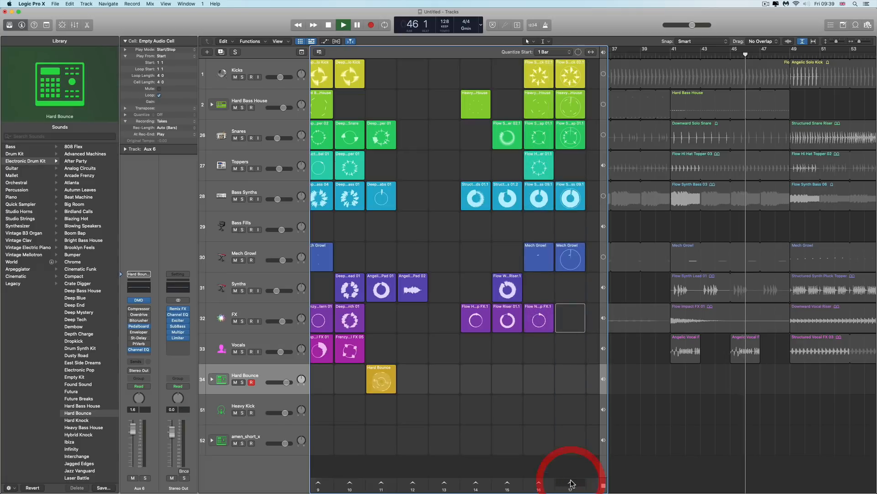
{"action": "left_click", "coordinate": [539, 483]}
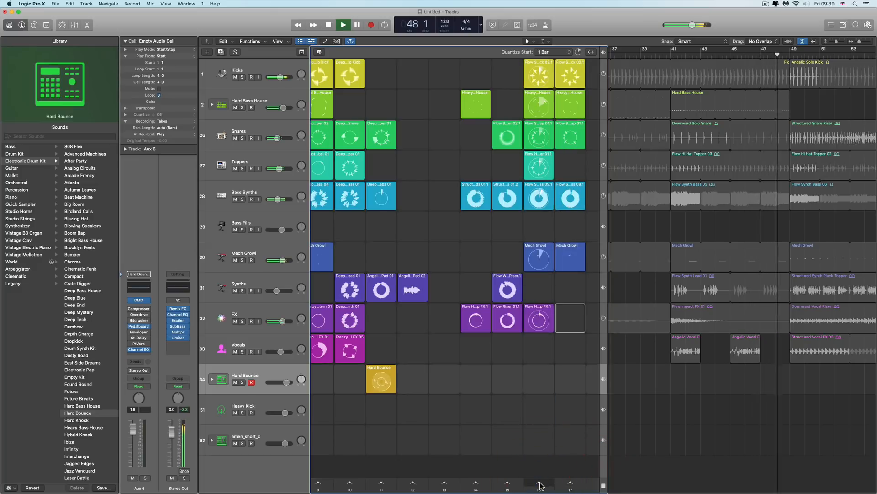
{"action": "left_click", "coordinate": [571, 483]}
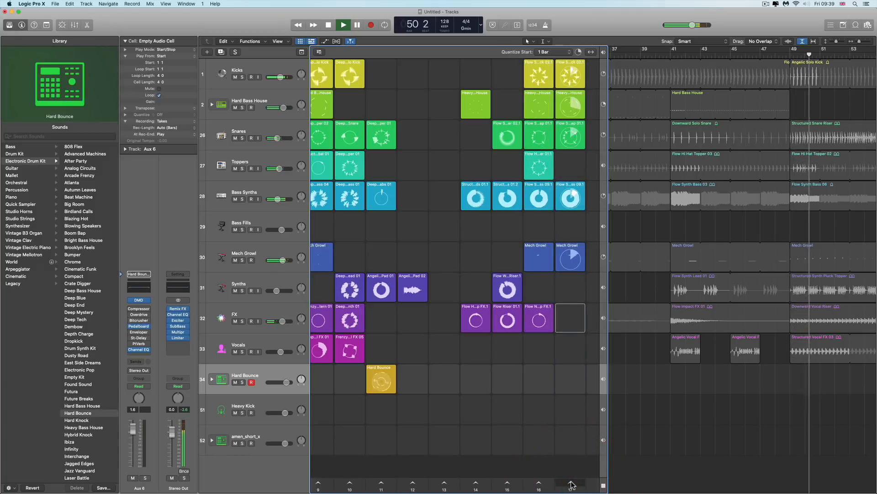
{"action": "left_click", "coordinate": [539, 484]}
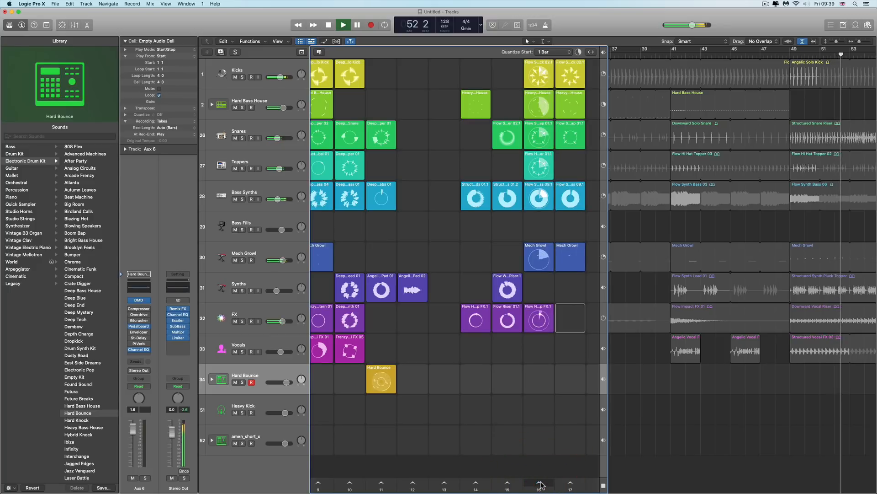
{"action": "left_click", "coordinate": [508, 483]}
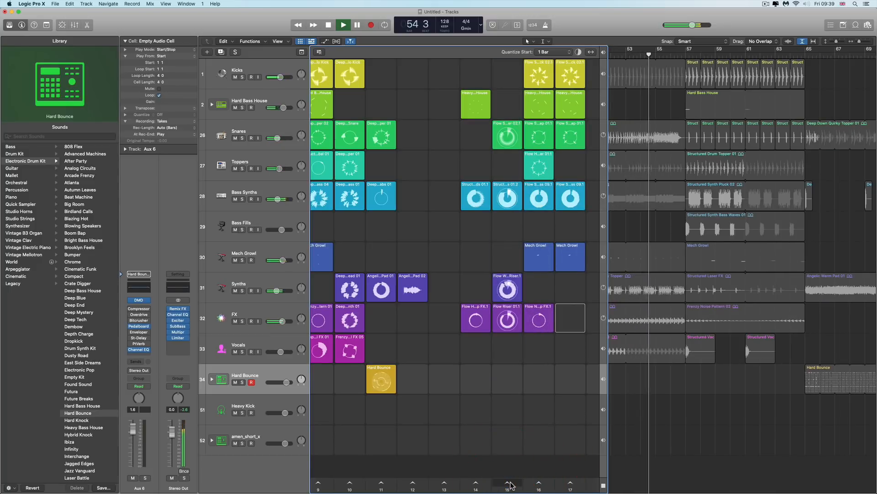
Audition scene 16, stop playback, and switch the Bass Fills track to play its arranged region
{"action": "left_click", "coordinate": [539, 483]}
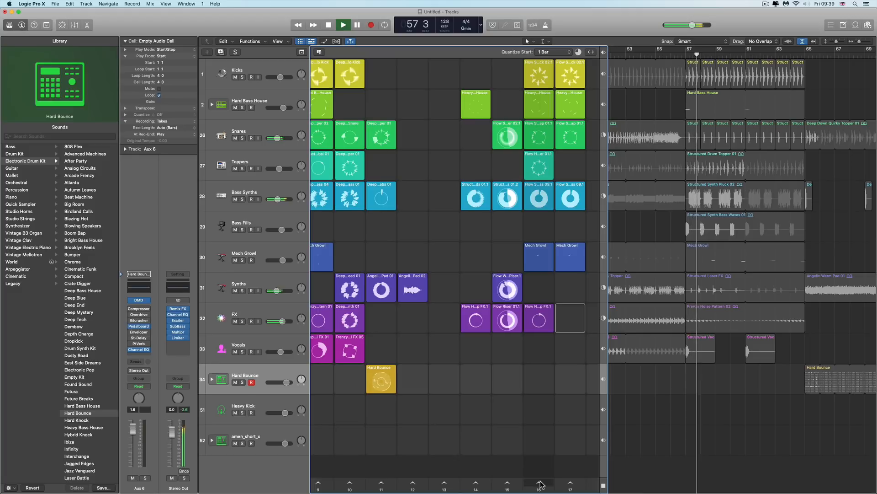
{"action": "left_click", "coordinate": [540, 484]}
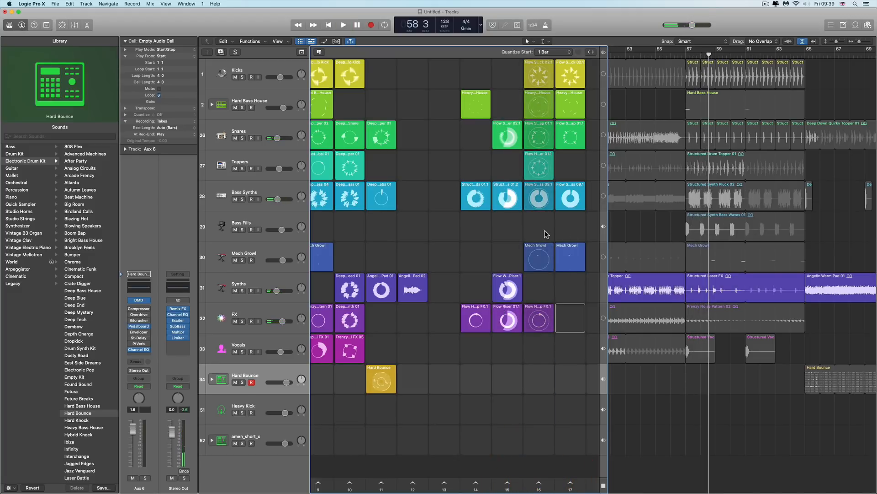
{"action": "scroll", "coordinate": [719, 131], "scroll_direction": "left", "scroll_amount": 1}
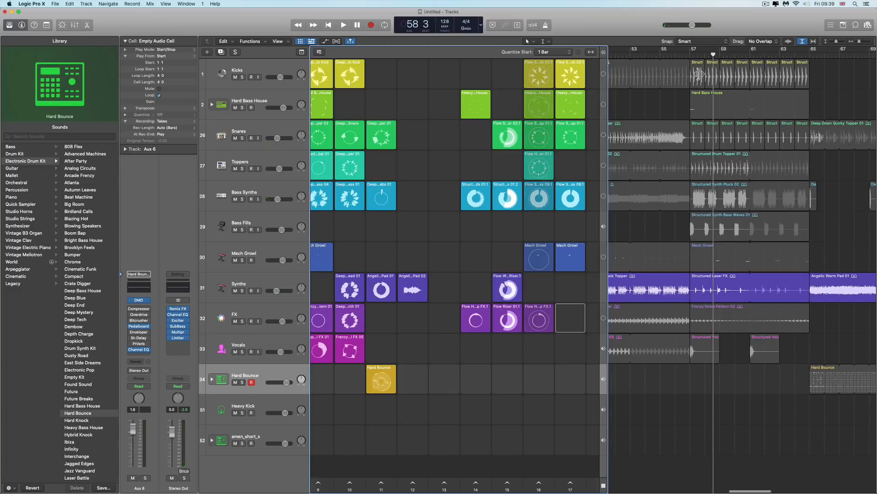
{"action": "left_click", "coordinate": [690, 55]}
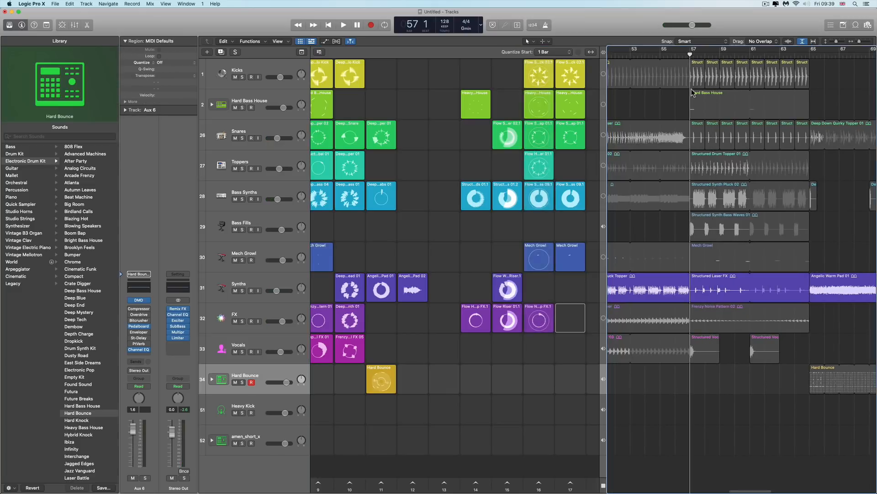
{"action": "left_click", "coordinate": [605, 226]}
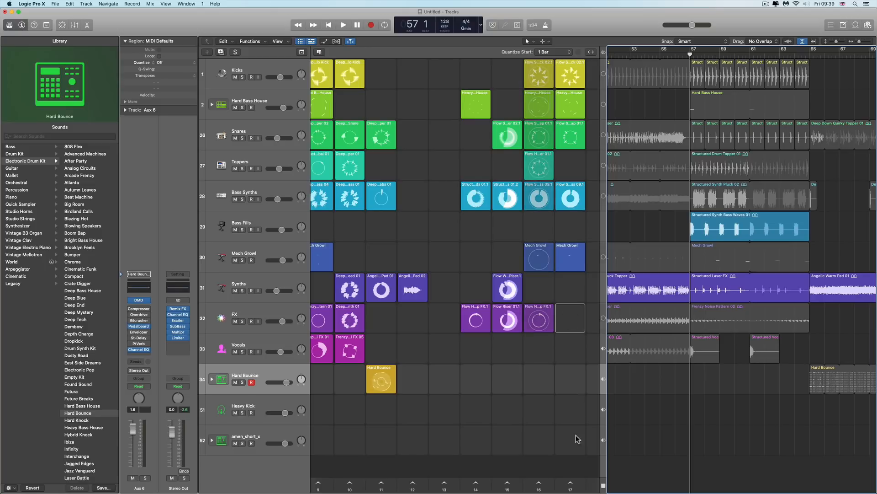
Try to duplicate the last scene and start playback
{"action": "right_click", "coordinate": [572, 484]}
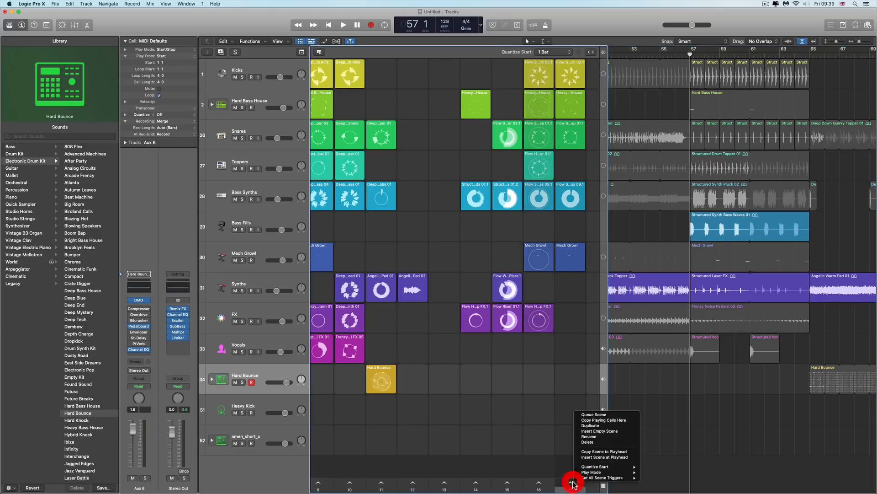
{"action": "left_click", "coordinate": [597, 426]}
{"action": "key", "text": "space"}
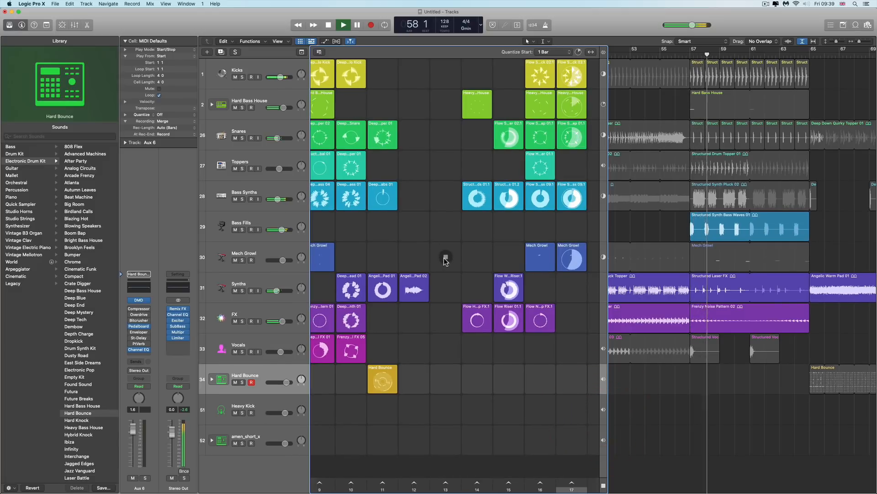
{"action": "scroll", "coordinate": [443, 252], "scroll_direction": "right", "scroll_amount": 2}
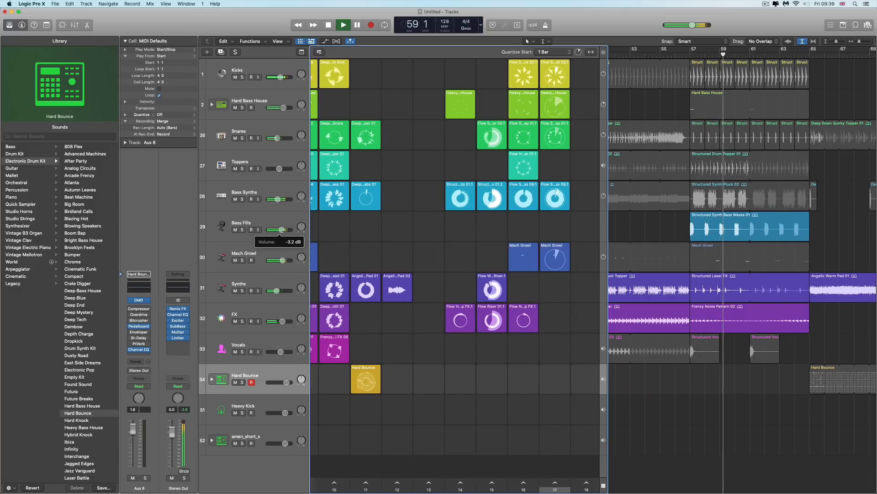
Lower the master volume while the scene plays
{"action": "left_click", "coordinate": [284, 230]}
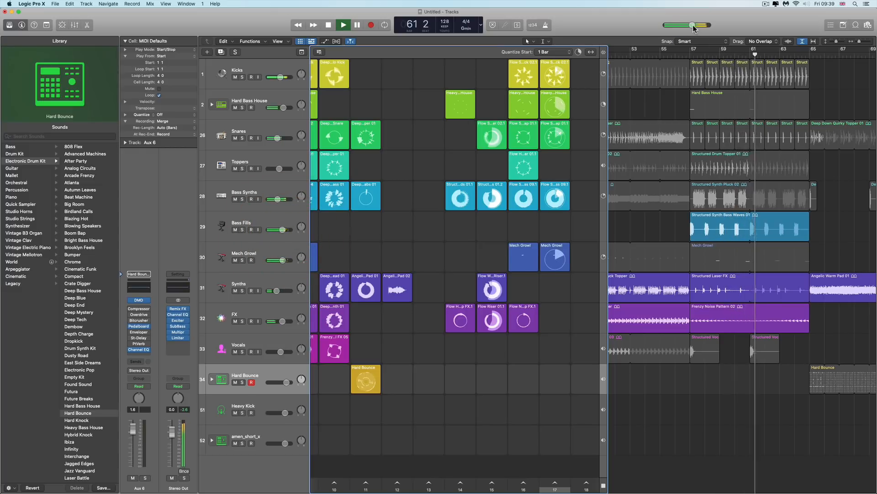
{"action": "left_click_drag", "start_coordinate": [692, 24], "coordinate": [675, 26]}
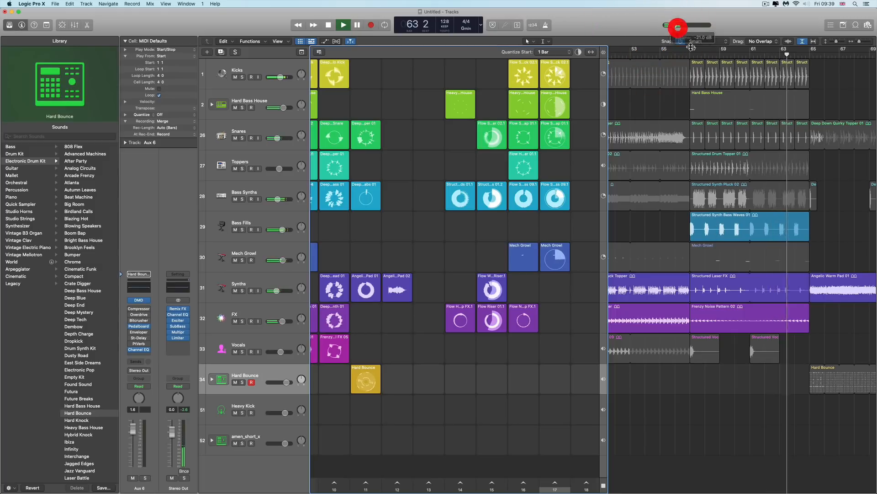
Set a cycle range from bar 57 to bar 61, stop playback and return to the cycle start
{"action": "left_click", "coordinate": [697, 49]}
{"action": "left_click", "coordinate": [706, 49]}
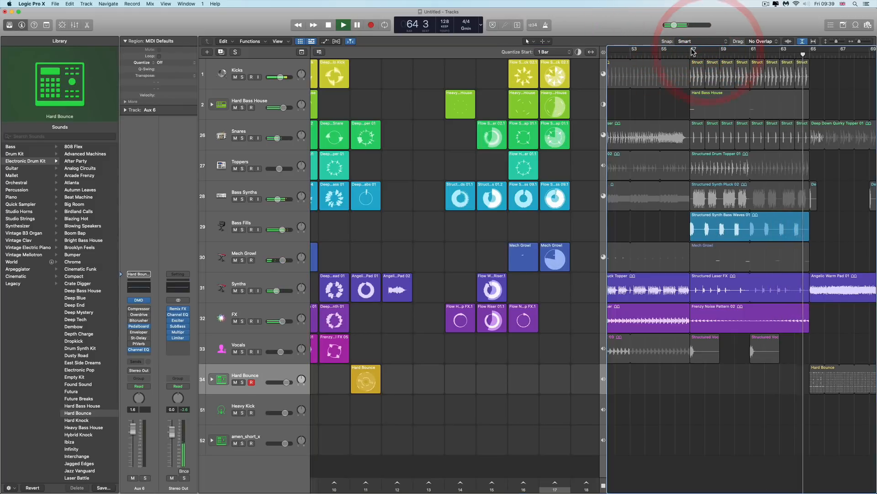
{"action": "left_click_drag", "start_coordinate": [706, 51], "coordinate": [812, 55]}
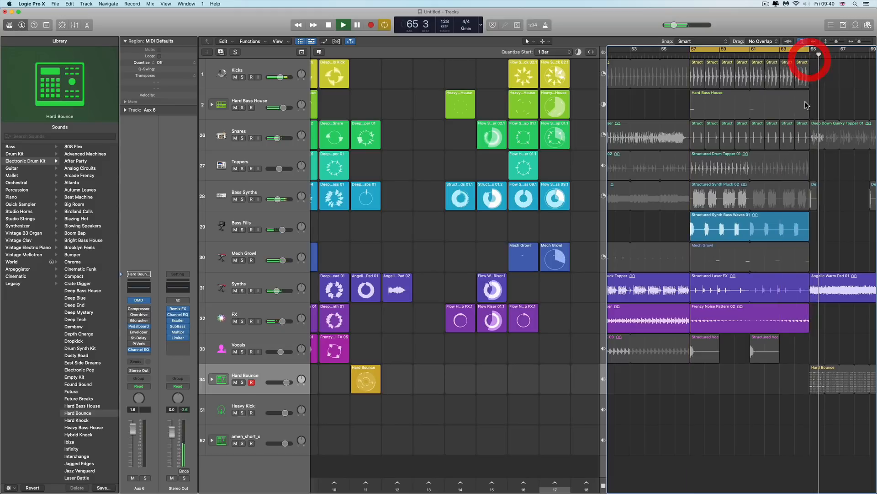
{"action": "key", "text": "space"}
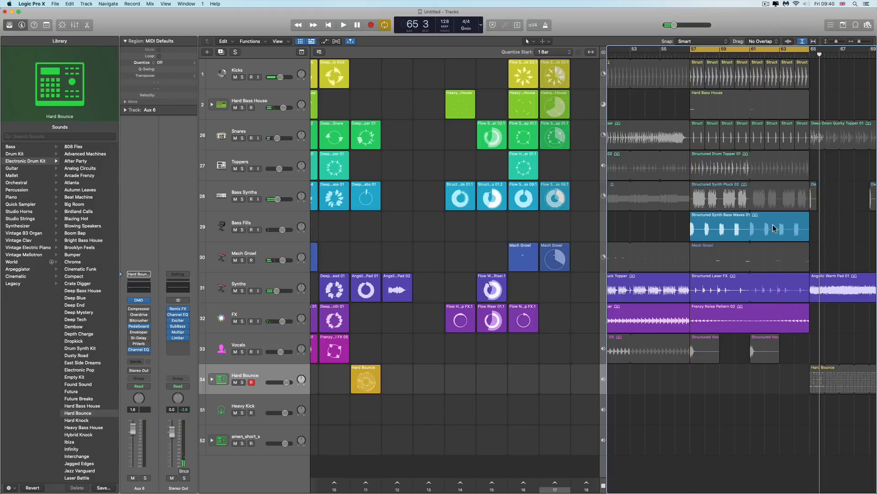
{"action": "left_click_drag", "start_coordinate": [808, 51], "coordinate": [751, 53]}
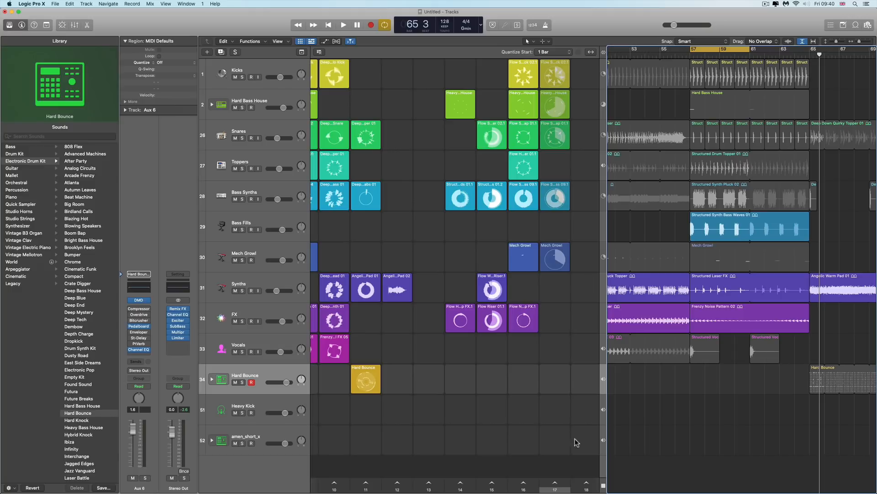
{"action": "left_click", "coordinate": [328, 25]}
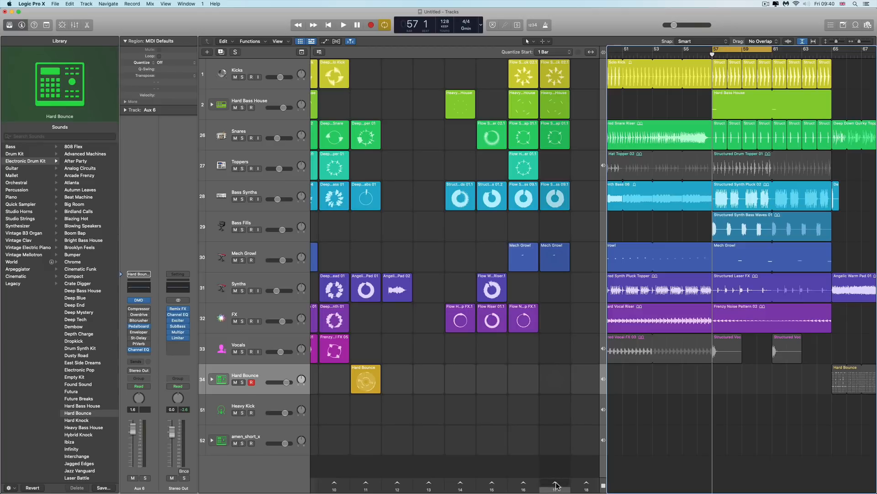
Queue the last scene, trigger it to audition it, and stop playback
{"action": "right_click", "coordinate": [555, 483]}
{"action": "left_click", "coordinate": [579, 416]}
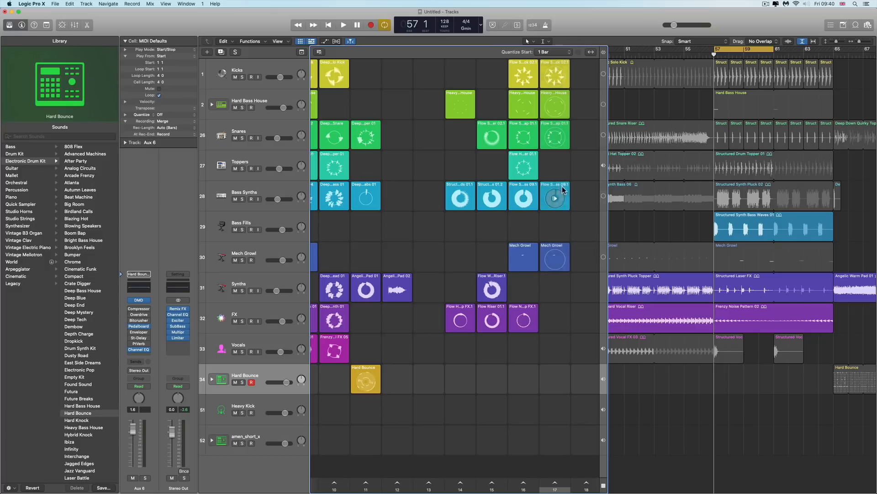
{"action": "left_click", "coordinate": [555, 482]}
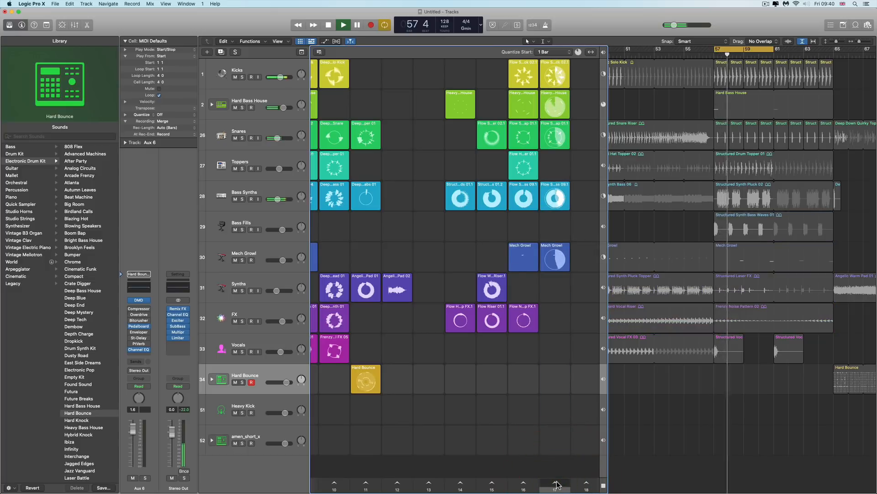
{"action": "left_click", "coordinate": [556, 484]}
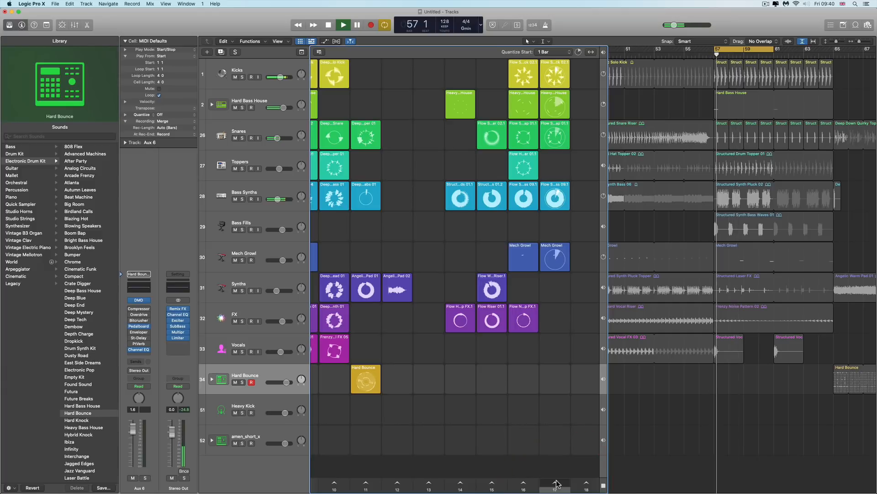
{"action": "key", "text": "space"}
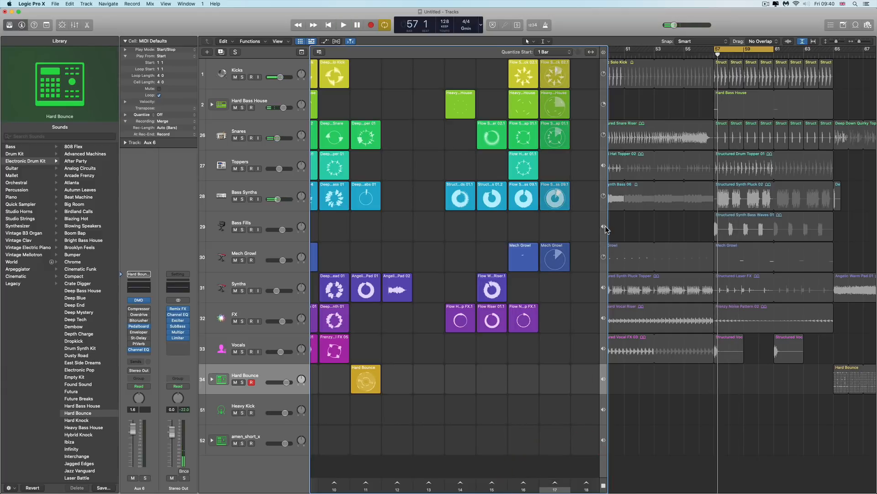
Switch the Bass Fills track back to its arranged region and return the playhead to the cycle start
{"action": "left_click", "coordinate": [604, 227]}
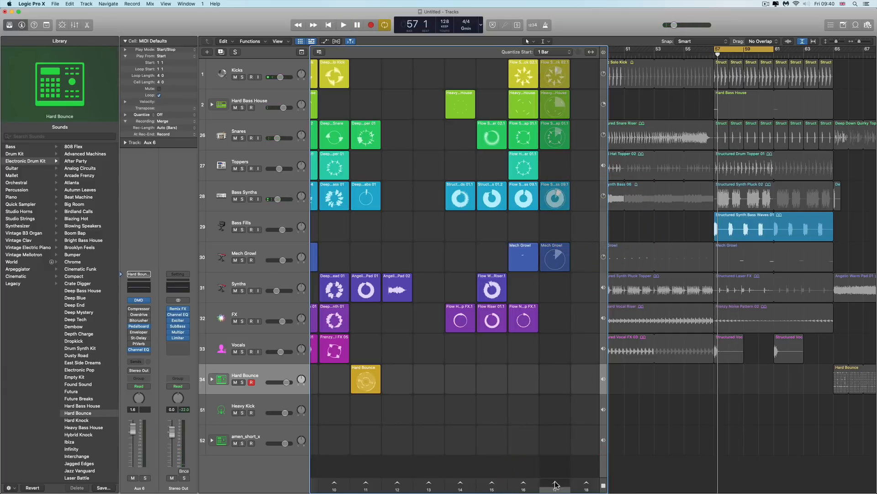
{"action": "right_click", "coordinate": [556, 485]}
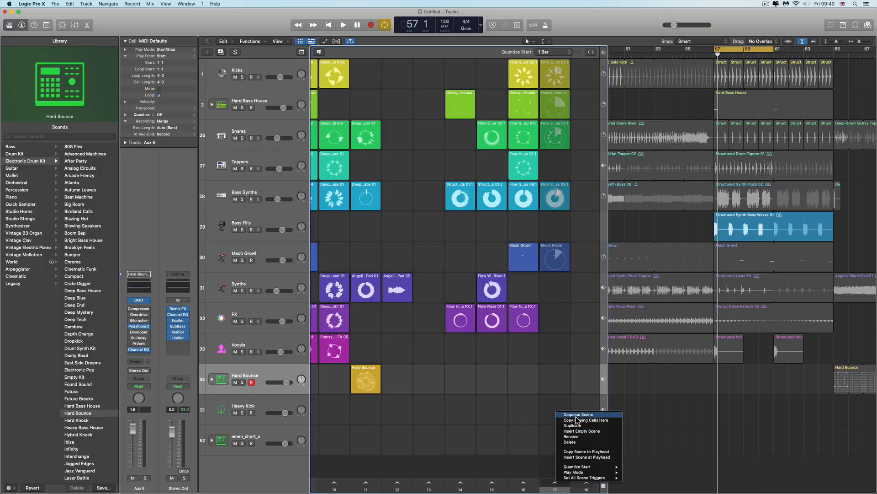
{"action": "left_click", "coordinate": [328, 26]}
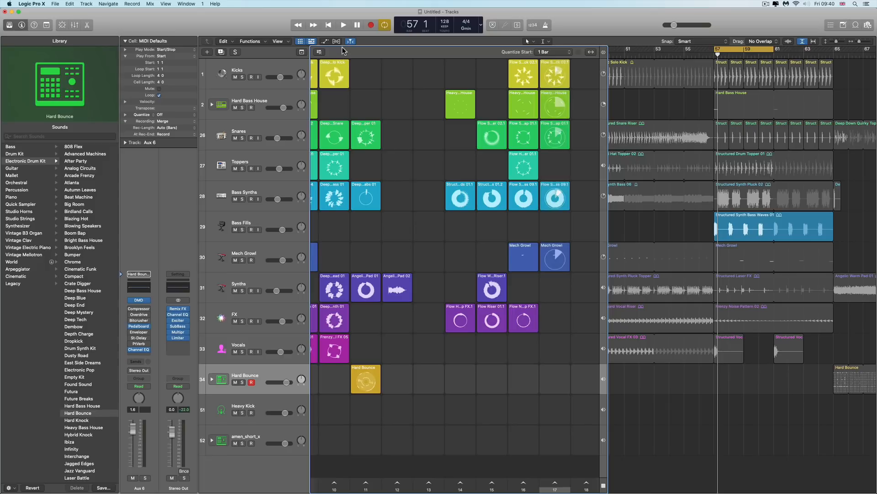
{"action": "left_click", "coordinate": [328, 25]}
{"action": "left_click", "coordinate": [329, 25]}
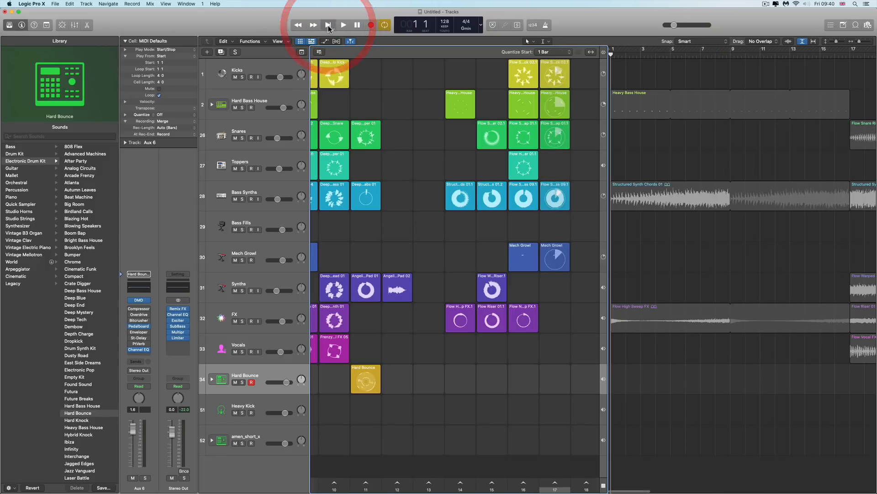
{"action": "left_click", "coordinate": [329, 25]}
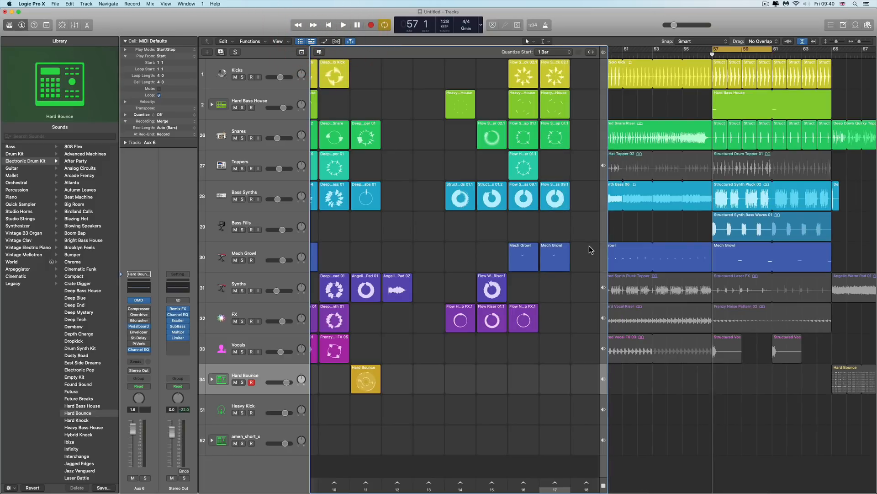
{"action": "left_click", "coordinate": [602, 53]}
{"action": "left_click", "coordinate": [602, 53]}
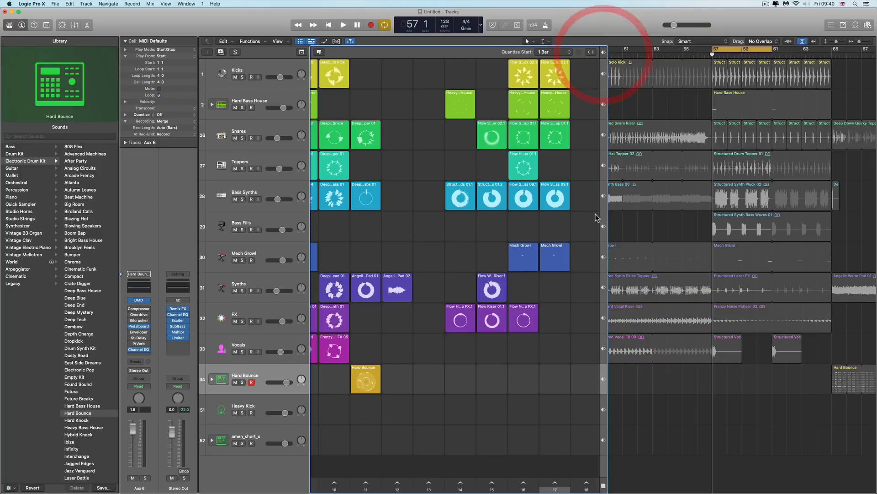
{"action": "left_click", "coordinate": [605, 226]}
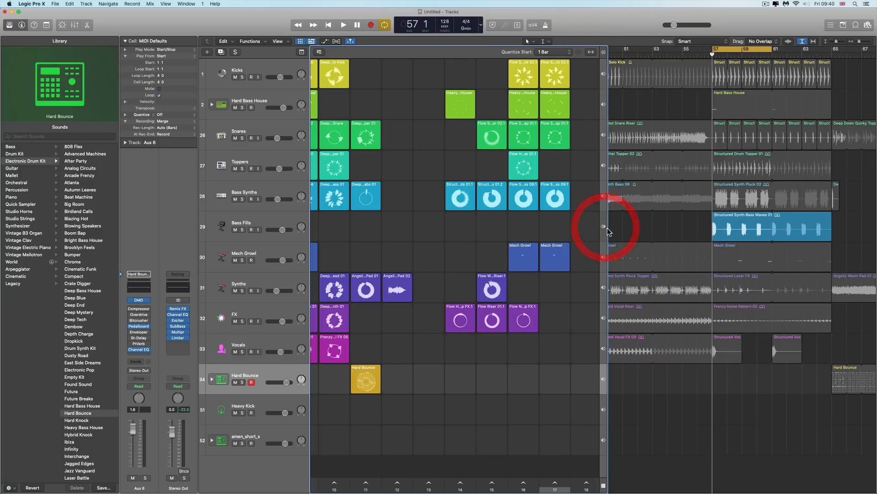
Queue the last scene, play it with the master volume raised, and stop
{"action": "right_click", "coordinate": [555, 484]}
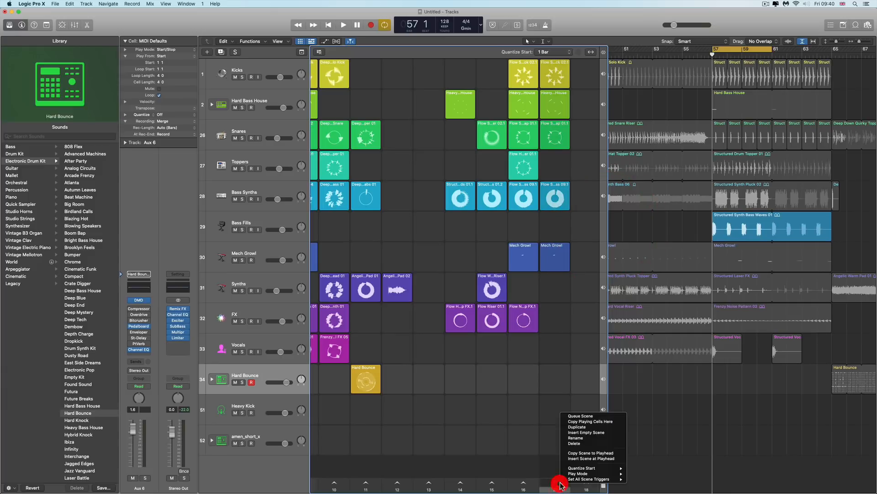
{"action": "left_click", "coordinate": [582, 416]}
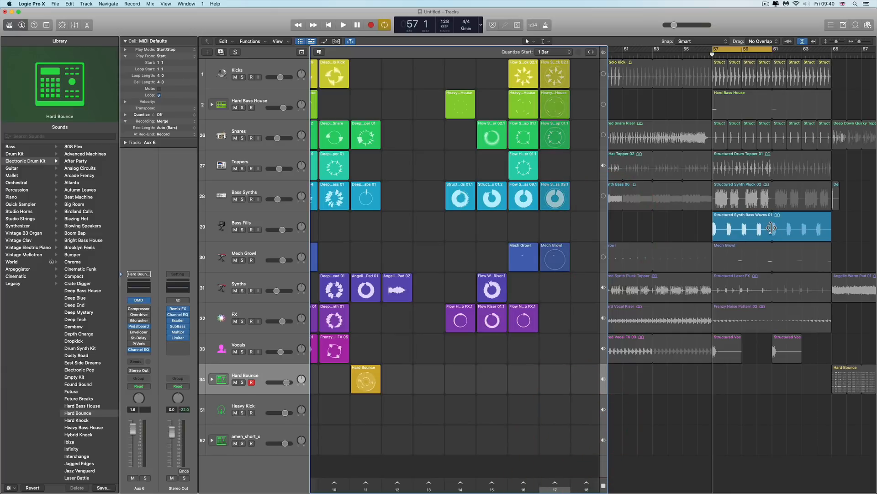
{"action": "key", "text": "space"}
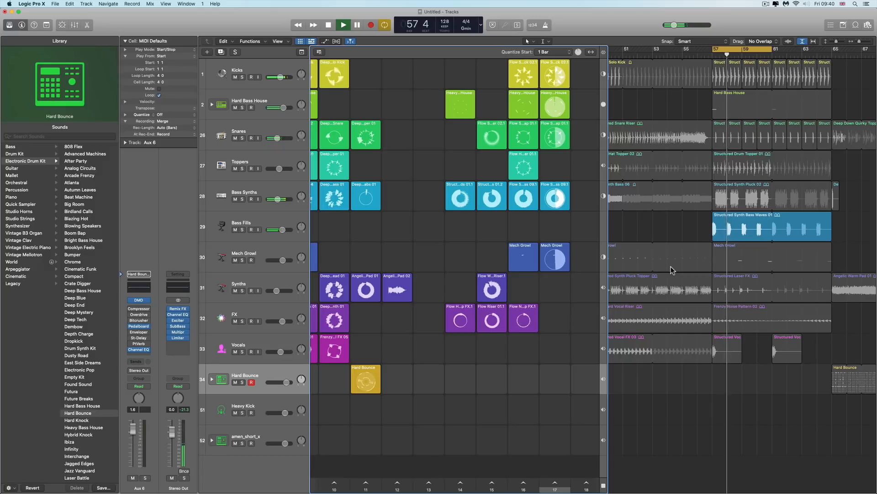
{"action": "left_click_drag", "start_coordinate": [675, 25], "coordinate": [698, 26]}
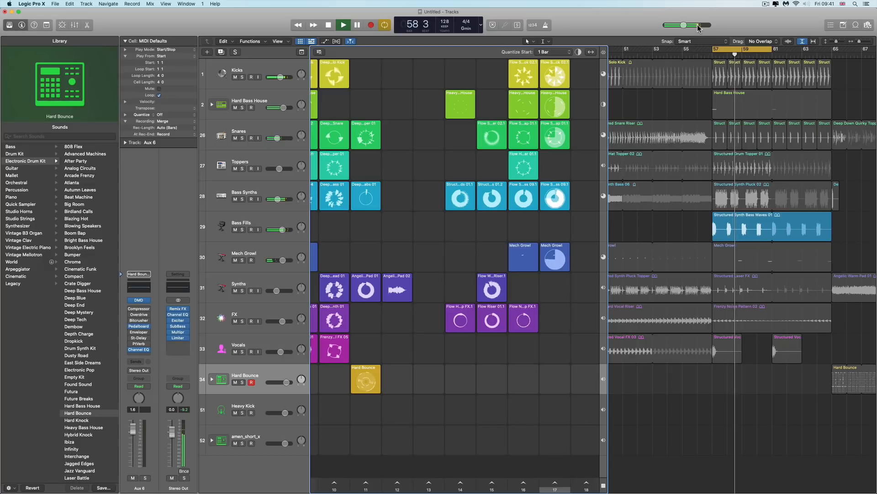
{"action": "key", "text": "space"}
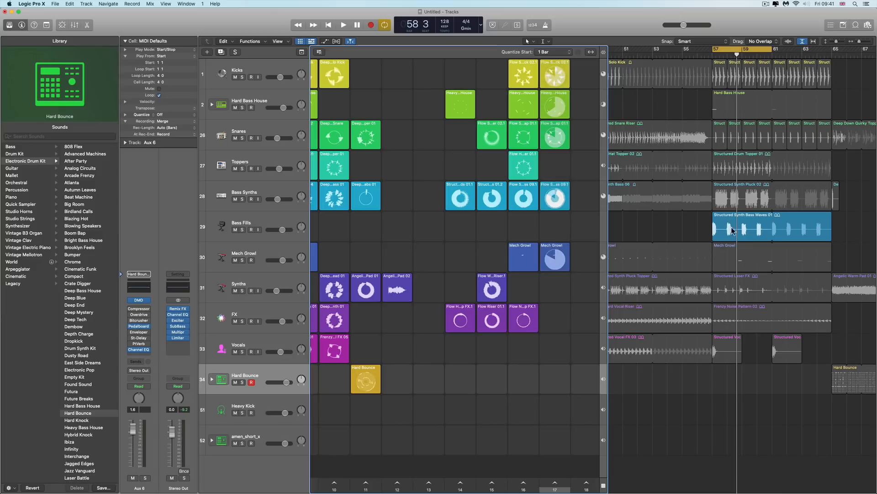
Duplicate the last scene, drag the arranged Bass Fills region into the copy's Bass Fills slot, and trigger scene 17
{"action": "left_click", "coordinate": [756, 232]}
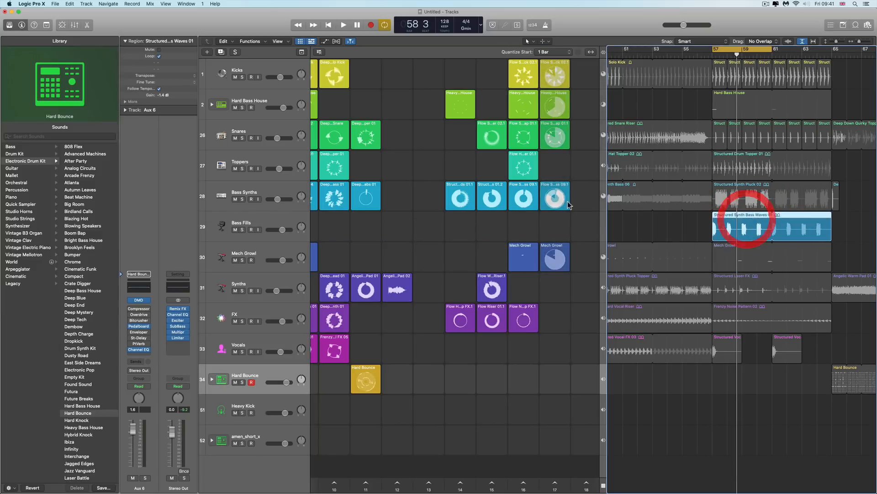
{"action": "right_click", "coordinate": [558, 485]}
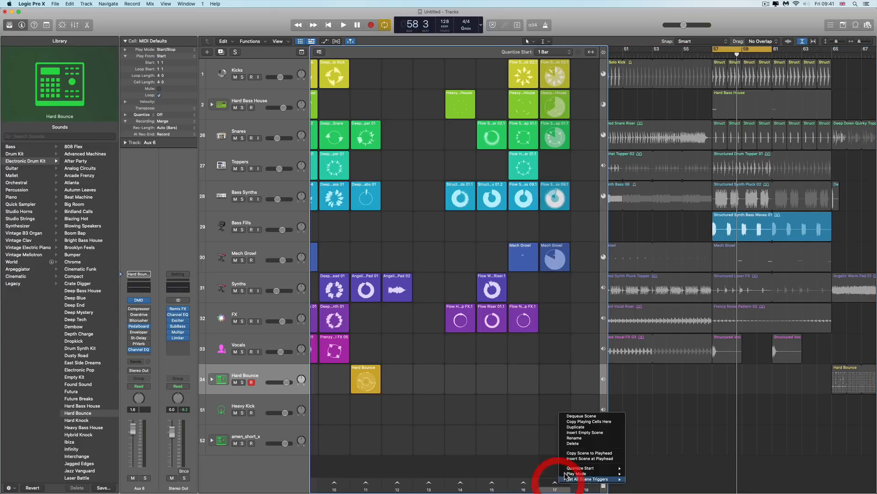
{"action": "left_click", "coordinate": [586, 427]}
{"action": "left_click_drag", "start_coordinate": [739, 235], "coordinate": [584, 227]}
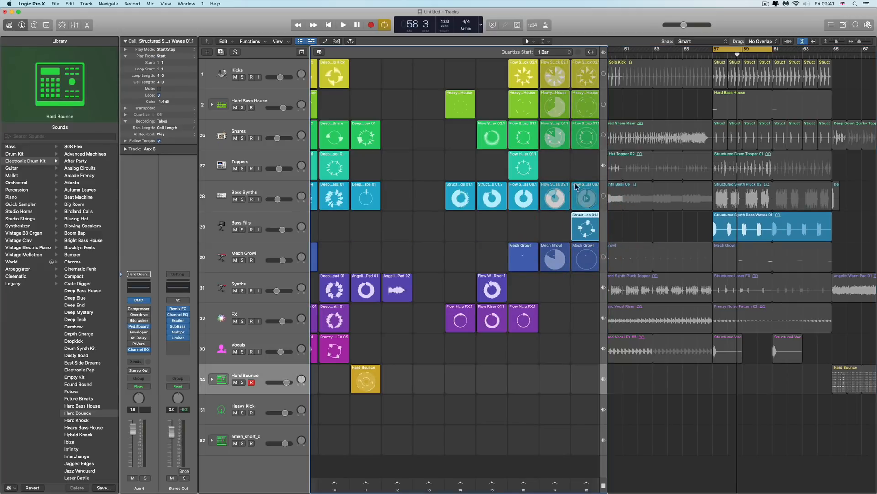
{"action": "left_click", "coordinate": [555, 481]}
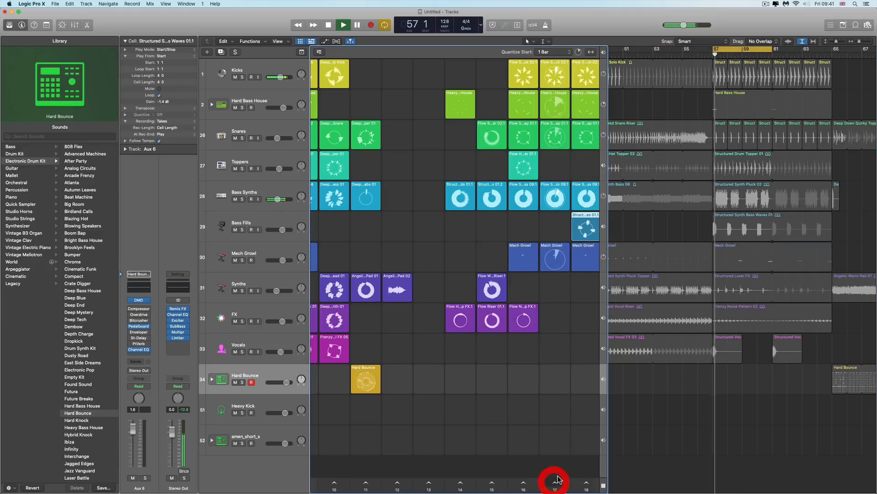
Audition the last scene and scene 17 in turn, then stop playback
{"action": "left_click", "coordinate": [587, 483]}
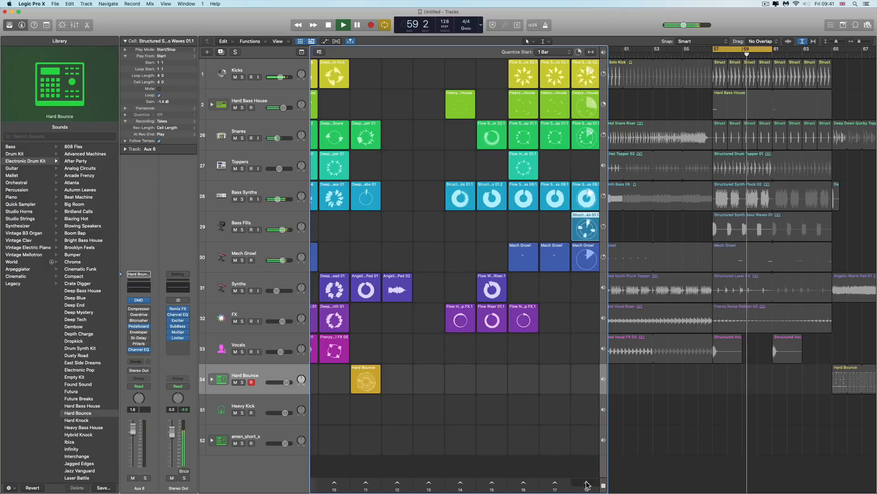
{"action": "left_click", "coordinate": [556, 483]}
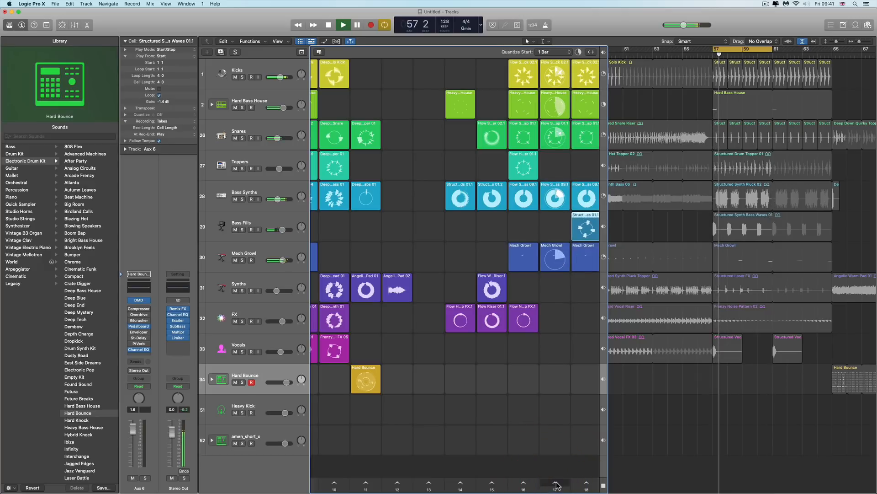
{"action": "left_click", "coordinate": [585, 483]}
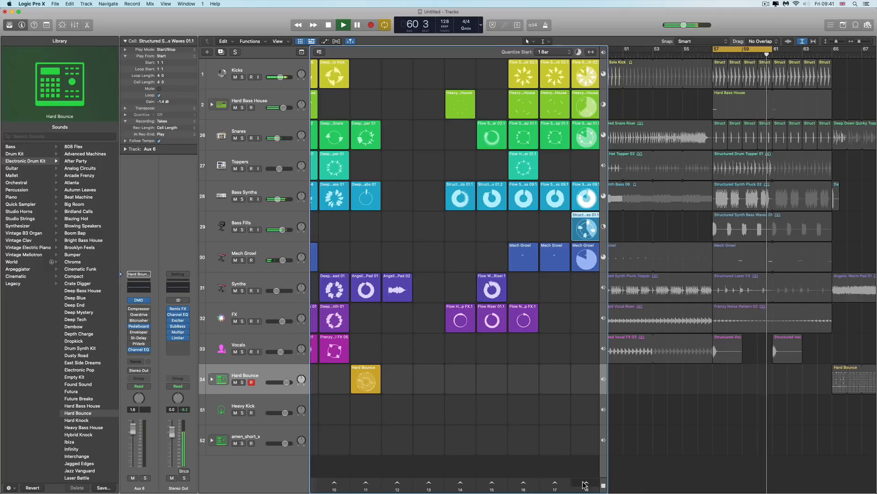
{"action": "key", "text": "space"}
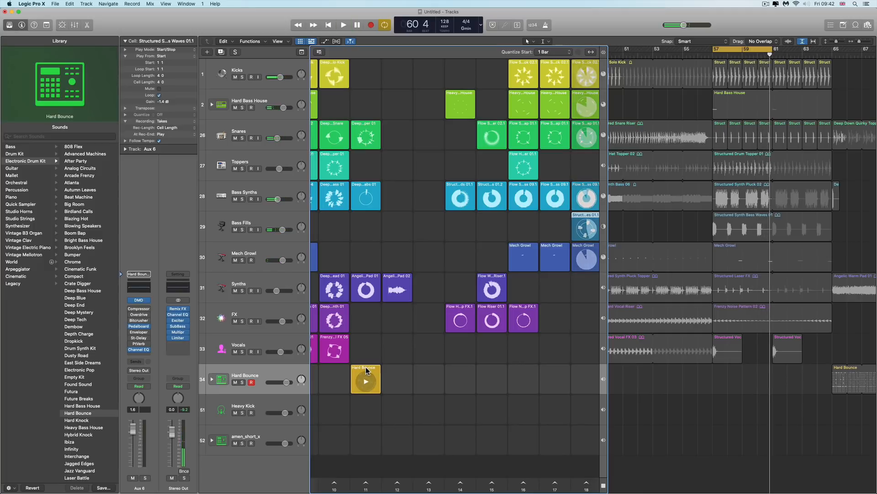
Audition the Hard Bounce cell inside the last scene and return the cell to scene 11
{"action": "left_click_drag", "start_coordinate": [366, 371], "coordinate": [578, 377]}
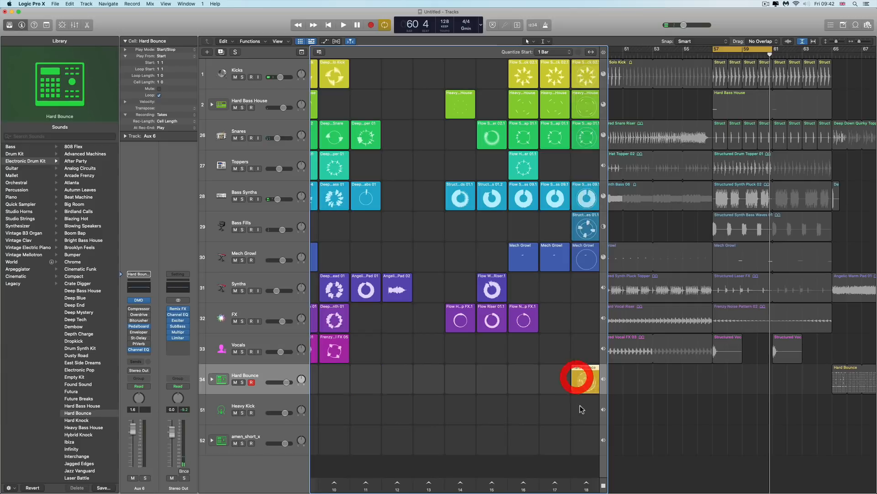
{"action": "left_click", "coordinate": [587, 482]}
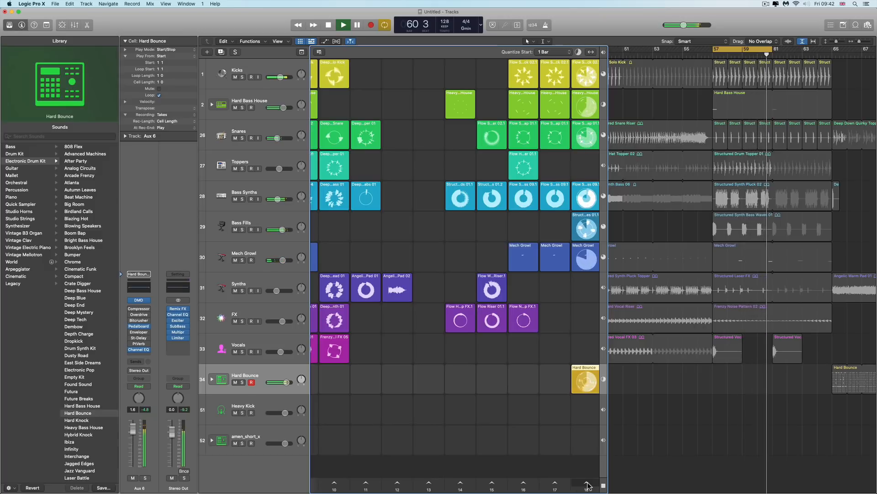
{"action": "left_click", "coordinate": [586, 484]}
{"action": "key", "text": "space"}
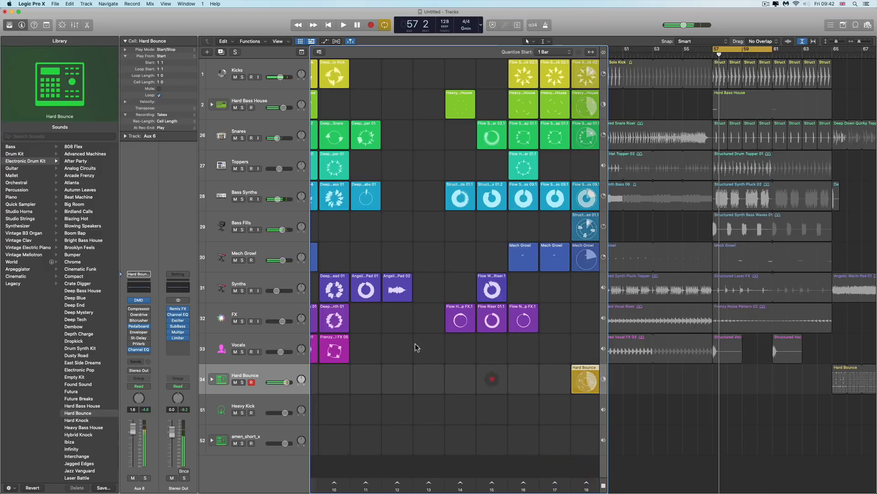
{"action": "left_click_drag", "start_coordinate": [582, 370], "coordinate": [371, 370]}
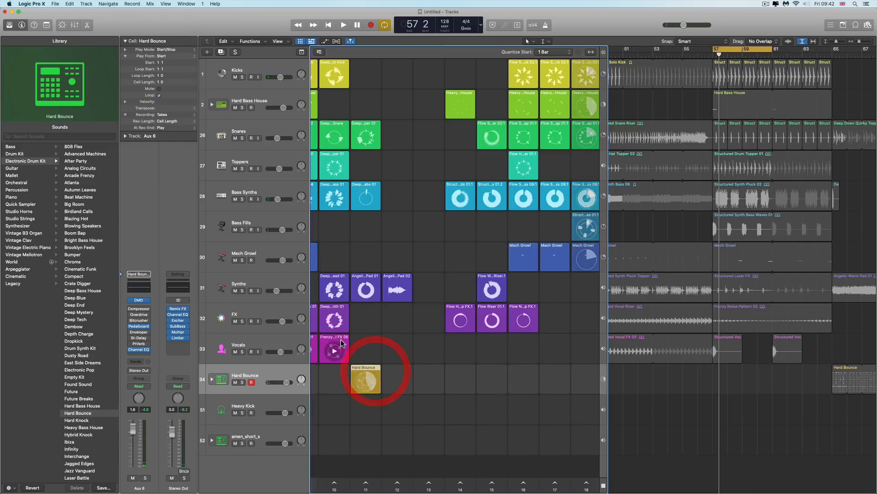
Copy the Deep Down Synth 01 FX cell from scene 10 into the last scene's FX slot and trigger that scene
{"action": "left_click_drag", "start_coordinate": [339, 322], "coordinate": [580, 317]}
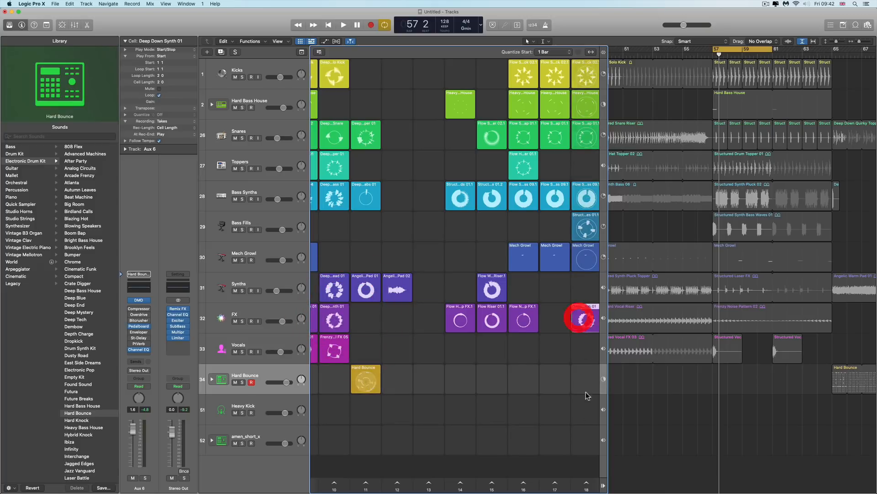
{"action": "left_click", "coordinate": [587, 484]}
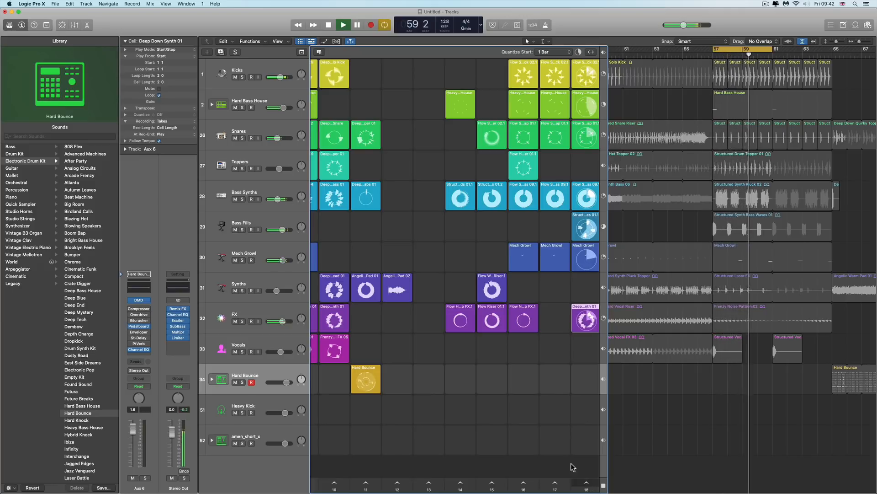
Launch scene 15's Synths riser and Bass Synths cells individually while adjusting the Synths volume, and trigger scene 16
{"action": "left_click", "coordinate": [492, 291]}
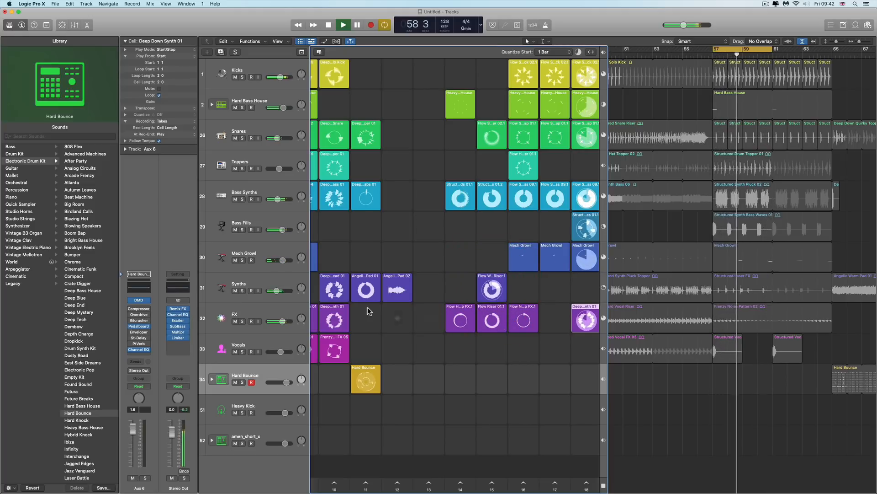
{"action": "left_click_drag", "start_coordinate": [277, 291], "coordinate": [282, 291]}
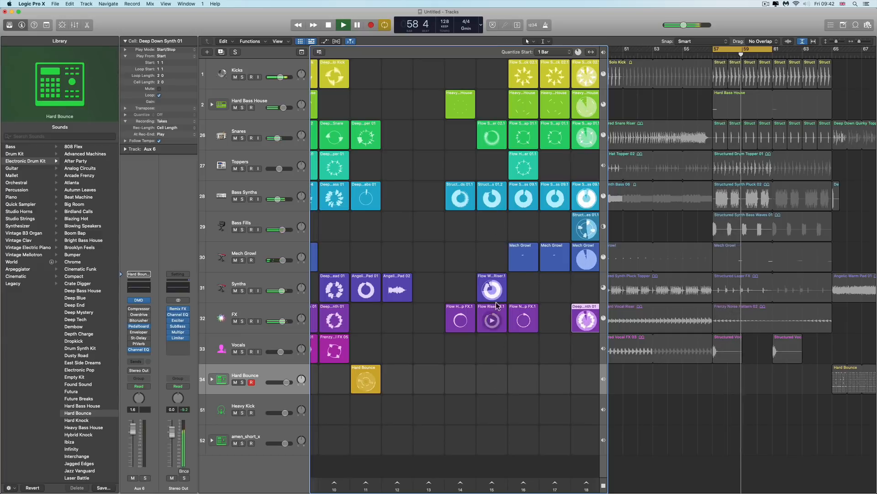
{"action": "left_click", "coordinate": [493, 200]}
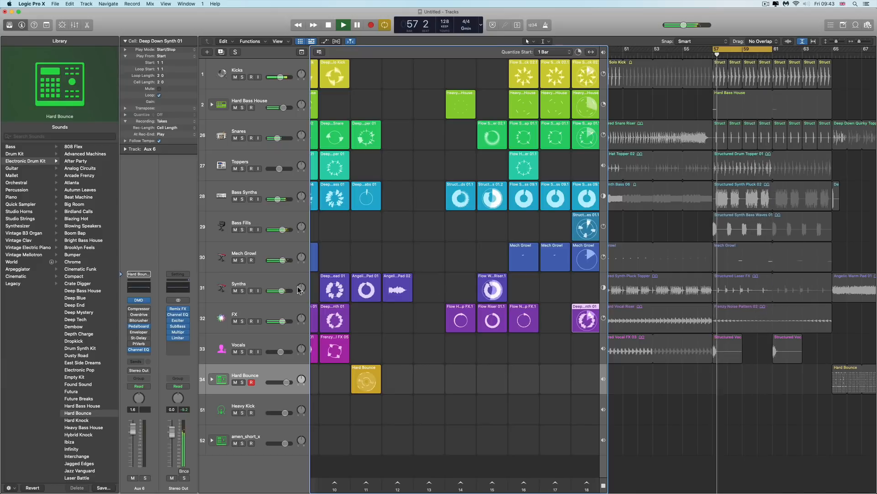
{"action": "left_click_drag", "start_coordinate": [282, 290], "coordinate": [278, 291]}
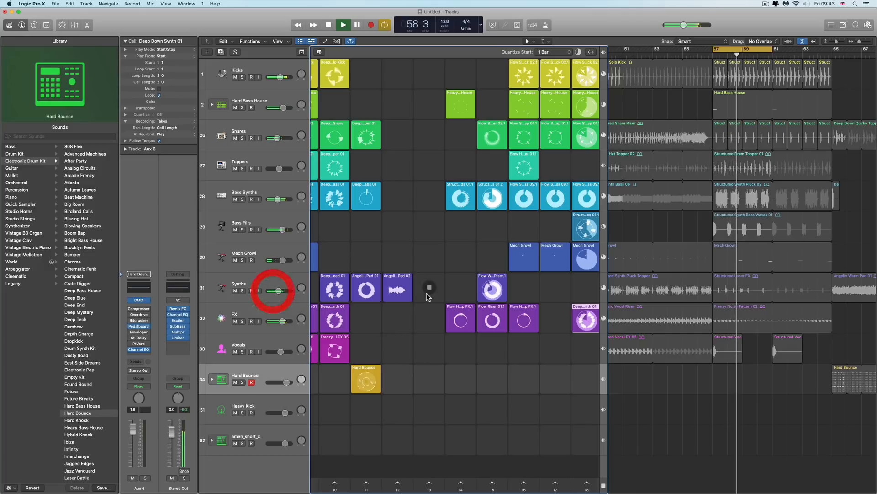
{"action": "left_click", "coordinate": [492, 291]}
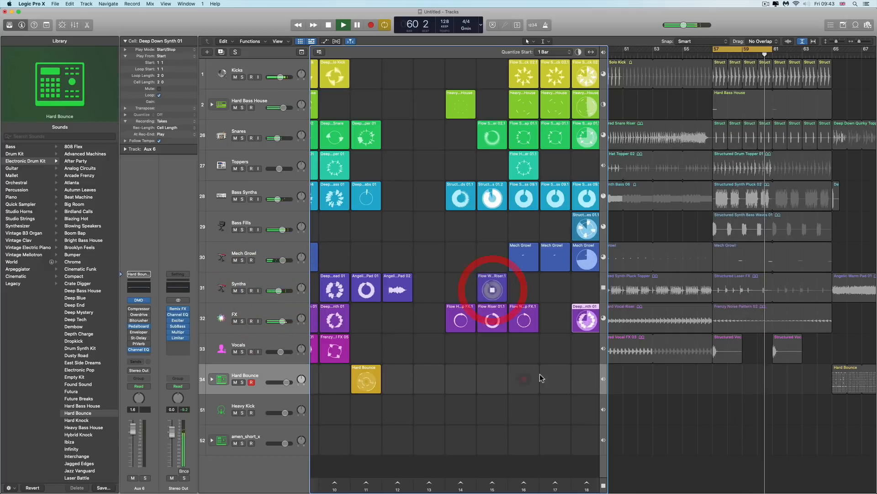
{"action": "left_click", "coordinate": [524, 481]}
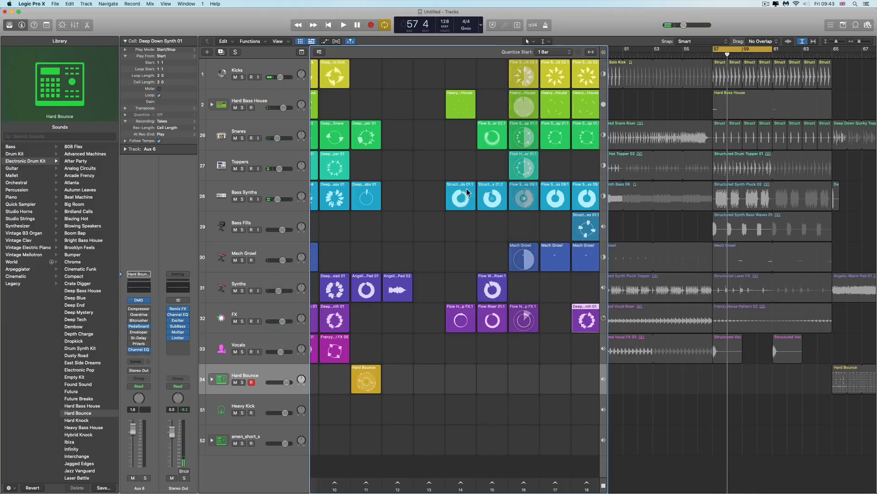
Hide the Library and browse across the whole Live Loops grid to review every scene
{"action": "left_click", "coordinate": [9, 25]}
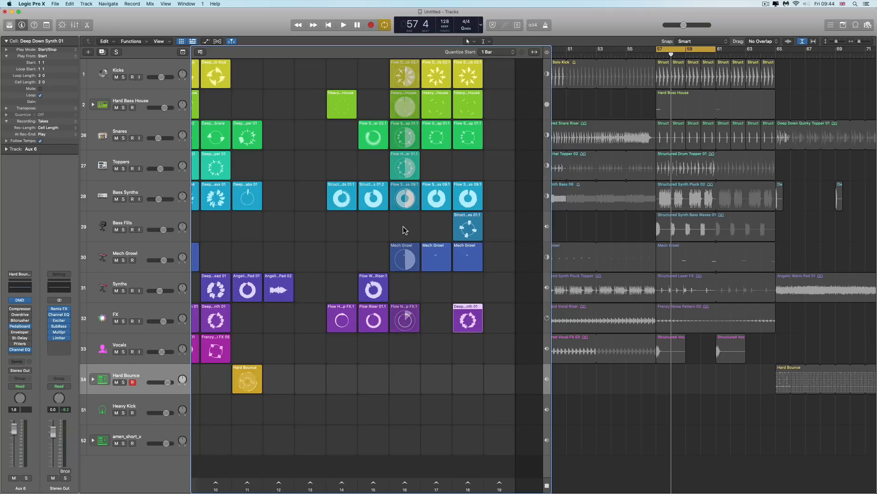
{"action": "scroll", "coordinate": [460, 174], "scroll_direction": "left", "scroll_amount": 5}
{"action": "scroll", "coordinate": [457, 181], "scroll_direction": "left", "scroll_amount": 4}
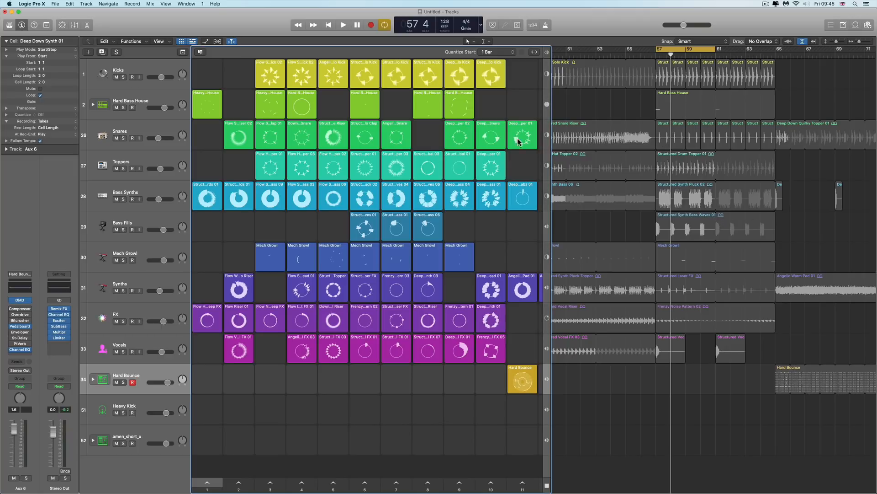
{"action": "scroll", "coordinate": [371, 284], "scroll_direction": "down", "scroll_amount": 1}
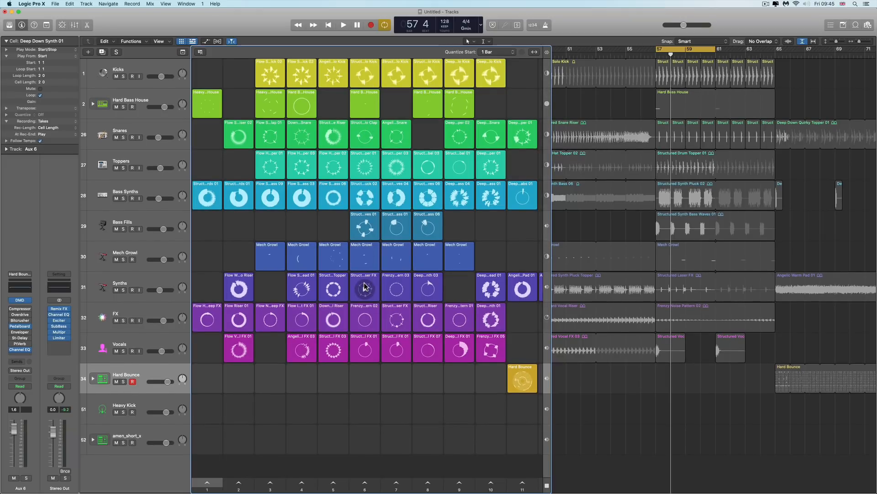
{"action": "scroll", "coordinate": [365, 287], "scroll_direction": "up", "scroll_amount": 1}
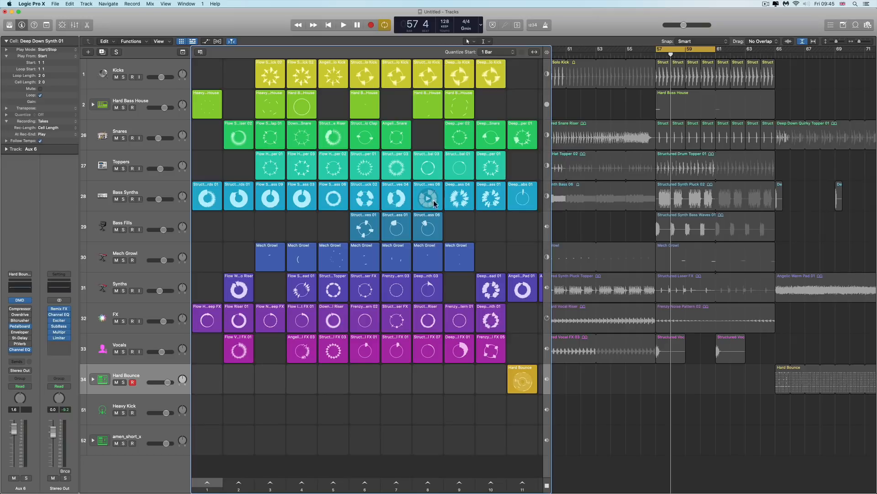
{"action": "scroll", "coordinate": [461, 252], "scroll_direction": "right", "scroll_amount": 5}
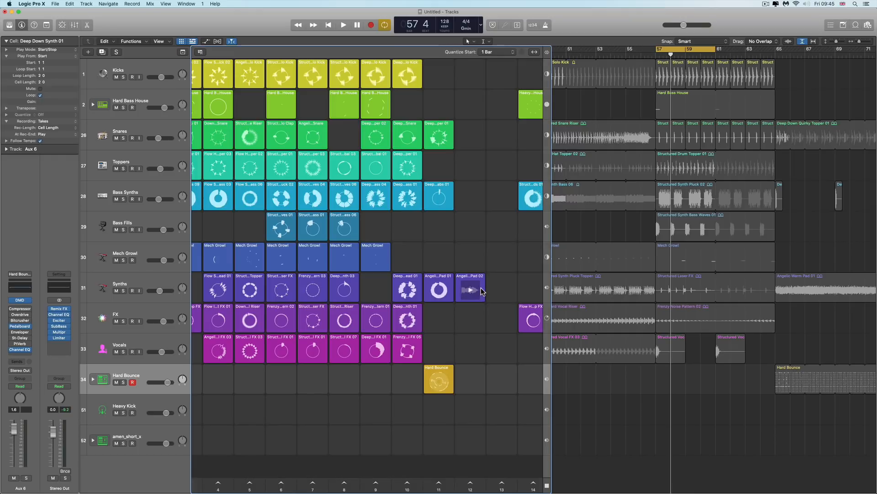
{"action": "scroll", "coordinate": [454, 261], "scroll_direction": "left", "scroll_amount": 2}
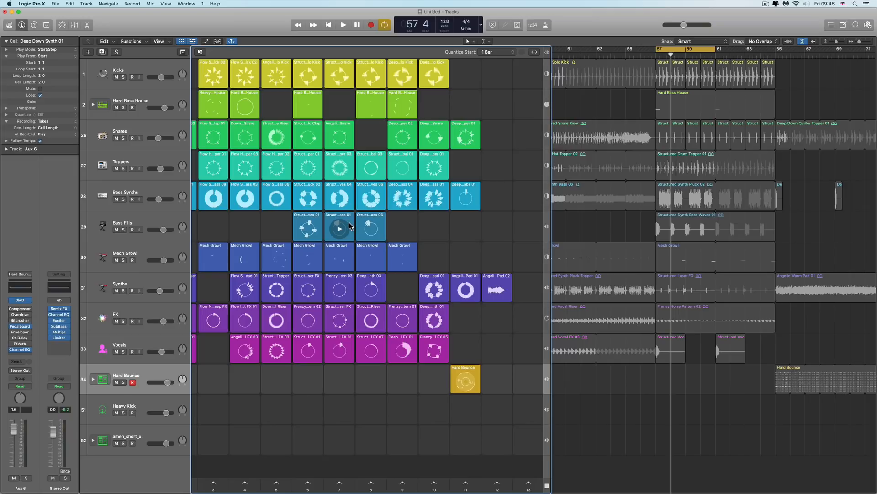
{"action": "scroll", "coordinate": [350, 226], "scroll_direction": "right", "scroll_amount": 1}
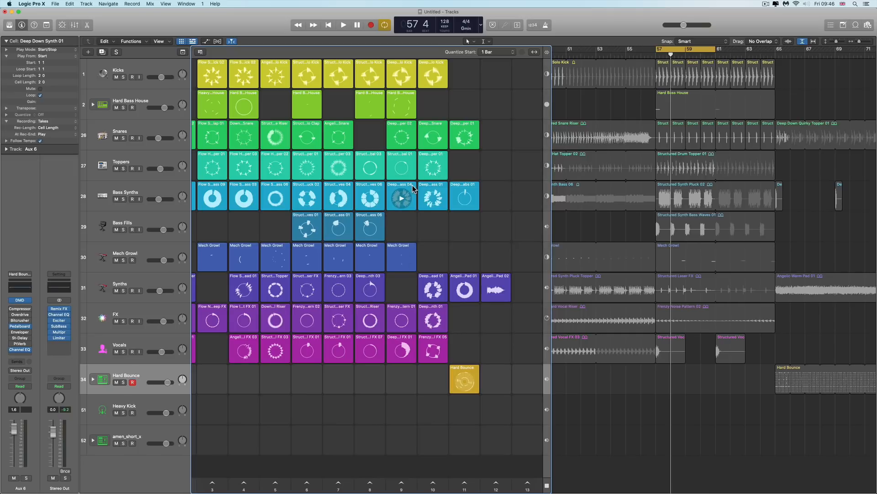
{"action": "scroll", "coordinate": [407, 192], "scroll_direction": "right", "scroll_amount": 1}
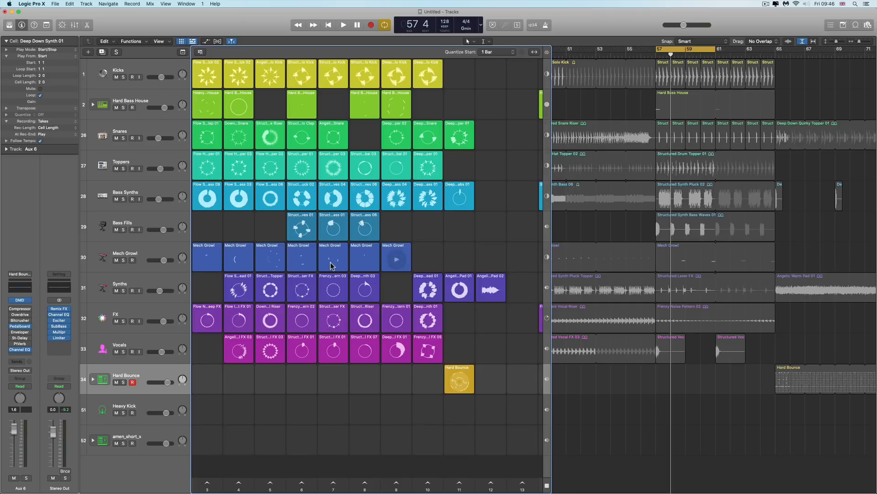
{"action": "scroll", "coordinate": [265, 256], "scroll_direction": "left", "scroll_amount": 2}
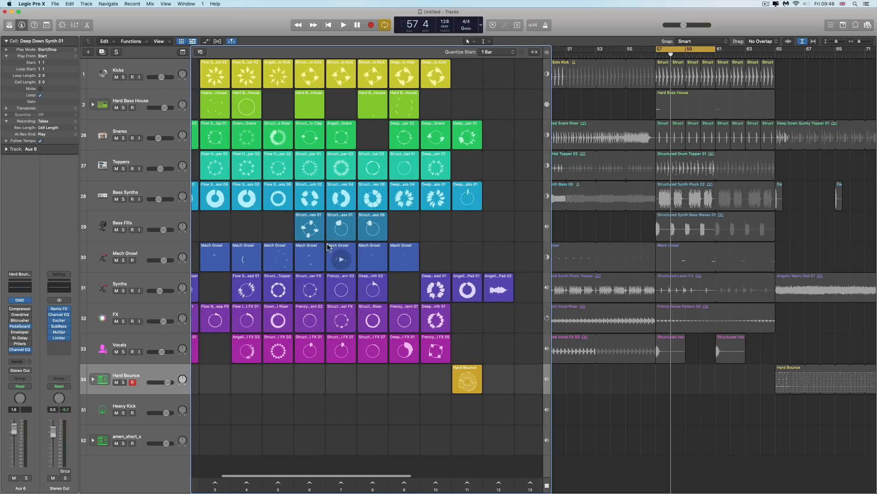
{"action": "scroll", "coordinate": [340, 243], "scroll_direction": "left", "scroll_amount": 4}
{"action": "scroll", "coordinate": [340, 244], "scroll_direction": "left", "scroll_amount": 1}
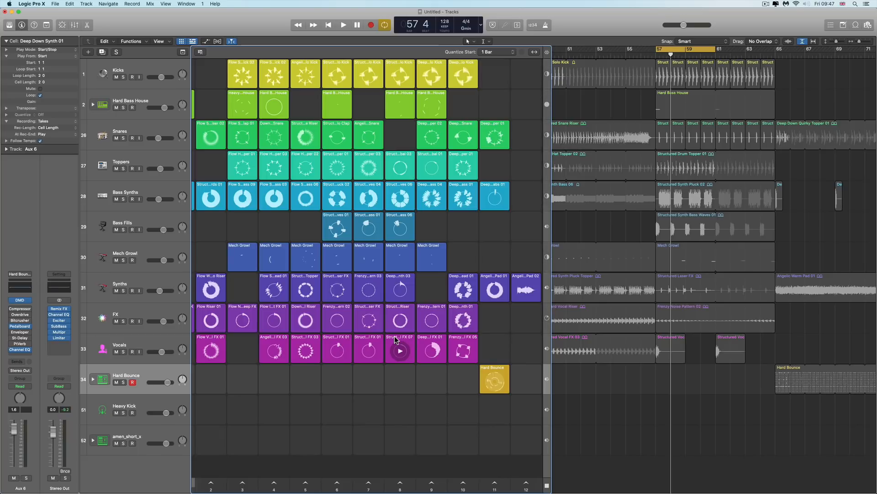
Switch all tracks back to playing their arranged regions and hide the Live Loops grid
{"action": "left_click", "coordinate": [181, 41]}
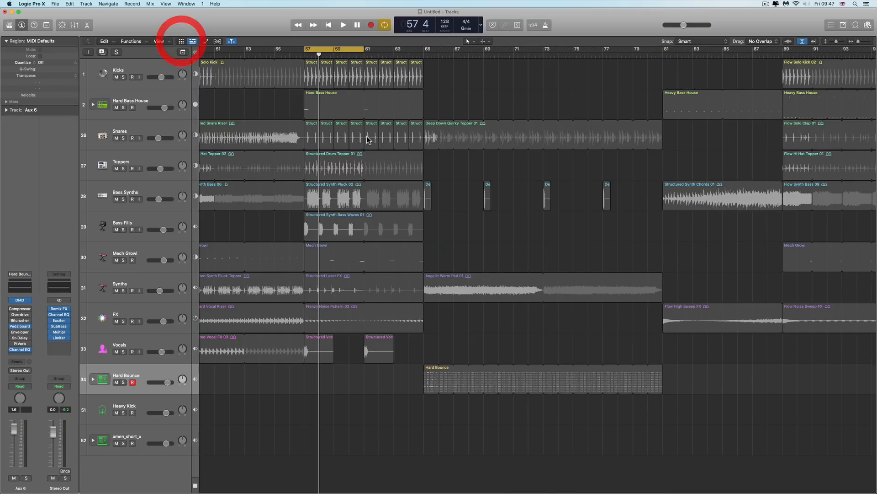
{"action": "left_click", "coordinate": [182, 41]}
{"action": "left_click", "coordinate": [547, 52]}
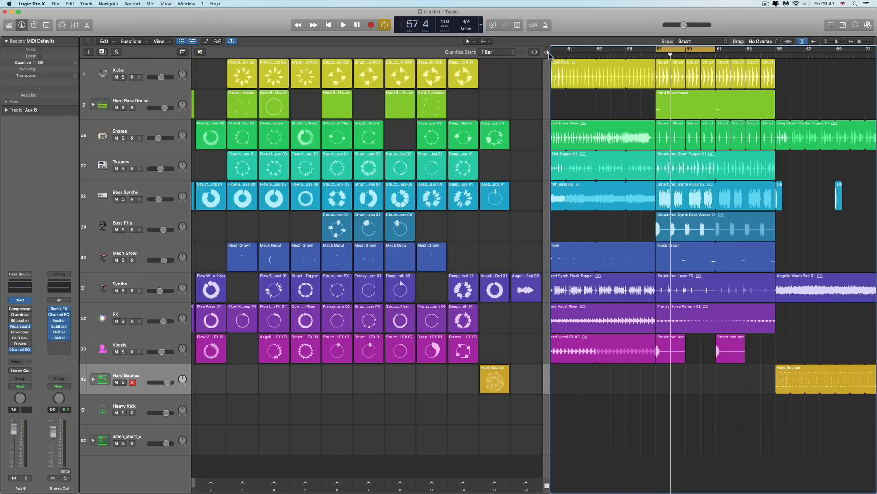
{"action": "left_click", "coordinate": [182, 41]}
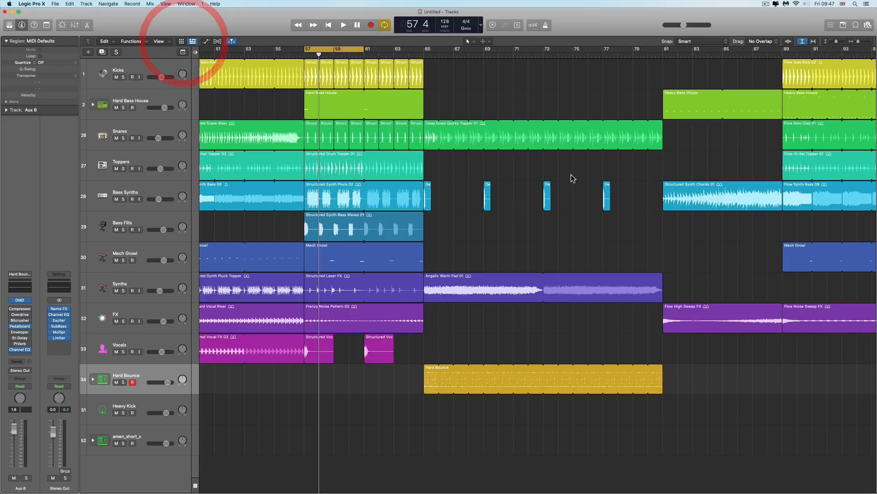
Extend the cycle region to run from bar 57 to bar 65 and show the Live Loops grid again
{"action": "left_click_drag", "start_coordinate": [859, 44], "coordinate": [857, 42]}
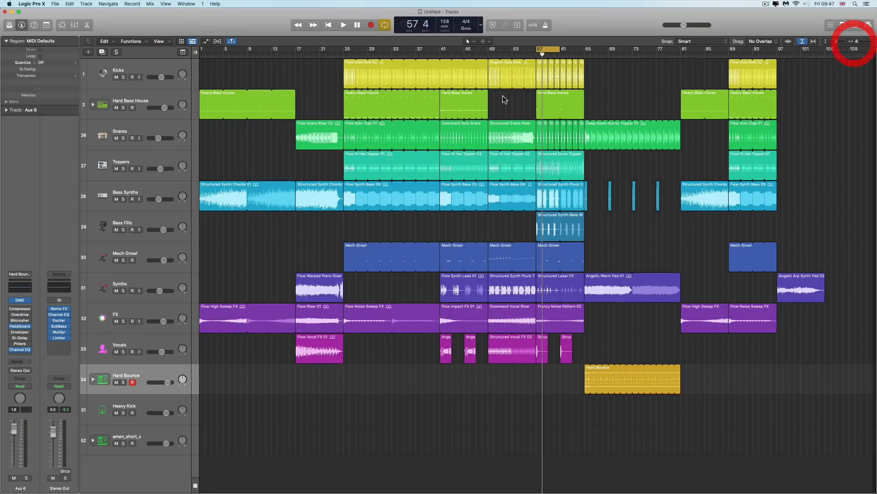
{"action": "left_click_drag", "start_coordinate": [558, 50], "coordinate": [585, 50]}
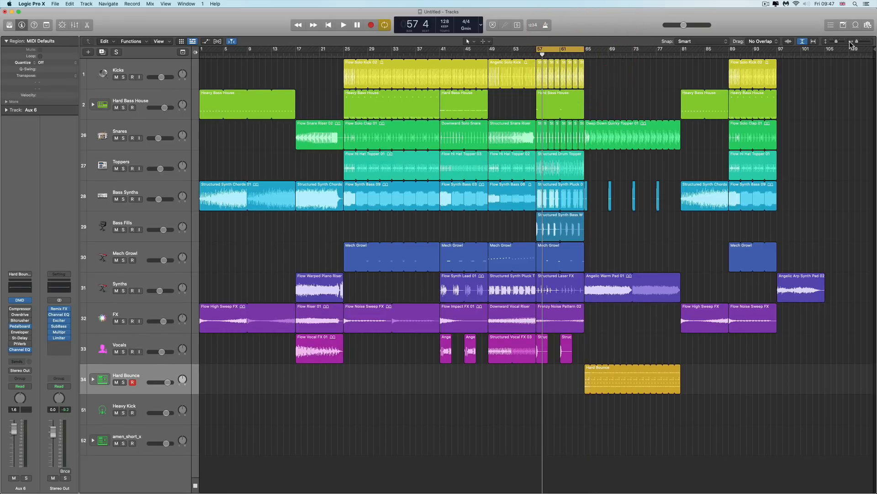
{"action": "left_click", "coordinate": [867, 44]}
{"action": "left_click", "coordinate": [868, 43]}
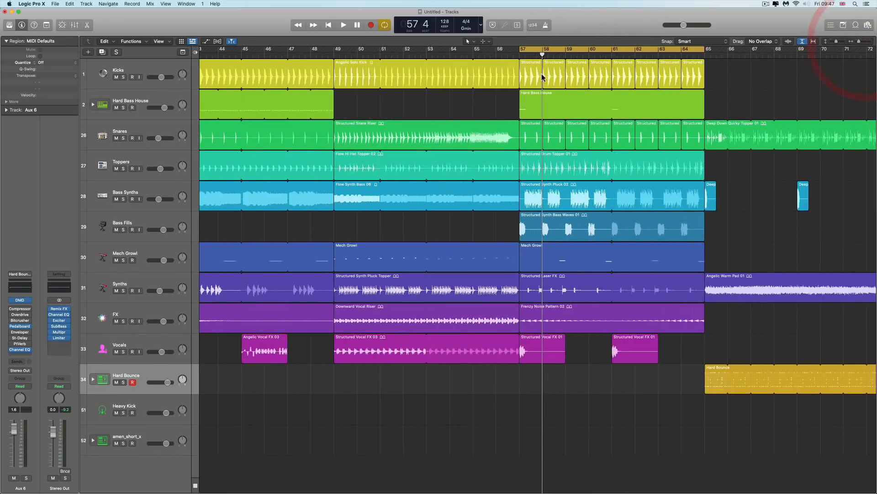
{"action": "scroll", "coordinate": [544, 78], "scroll_direction": "right", "scroll_amount": 3}
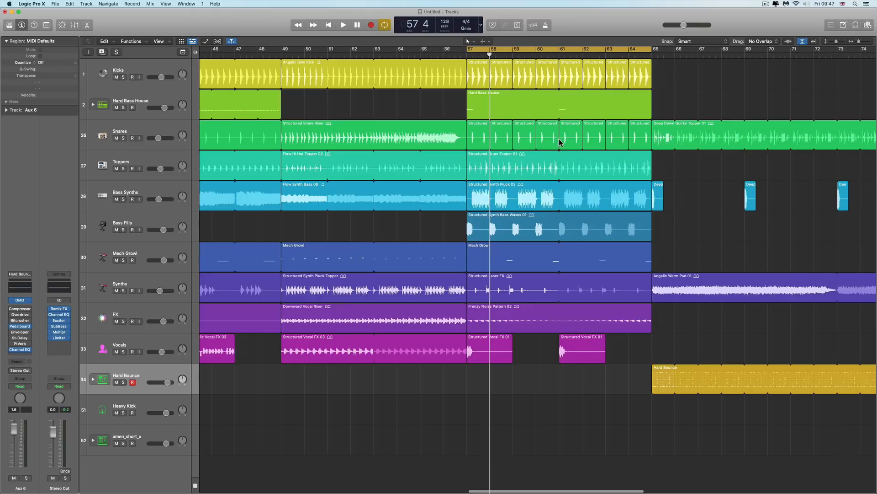
{"action": "left_click_drag", "start_coordinate": [859, 42], "coordinate": [849, 43]}
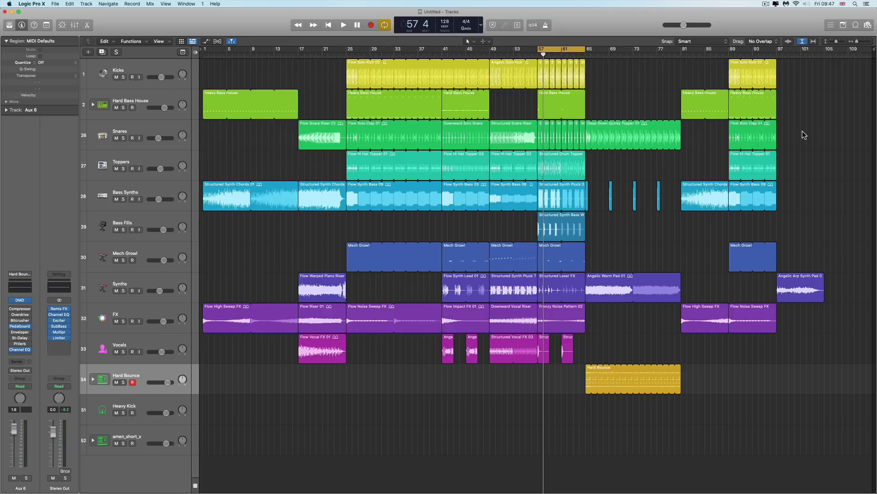
{"action": "left_click", "coordinate": [803, 134]}
{"action": "left_click", "coordinate": [182, 41]}
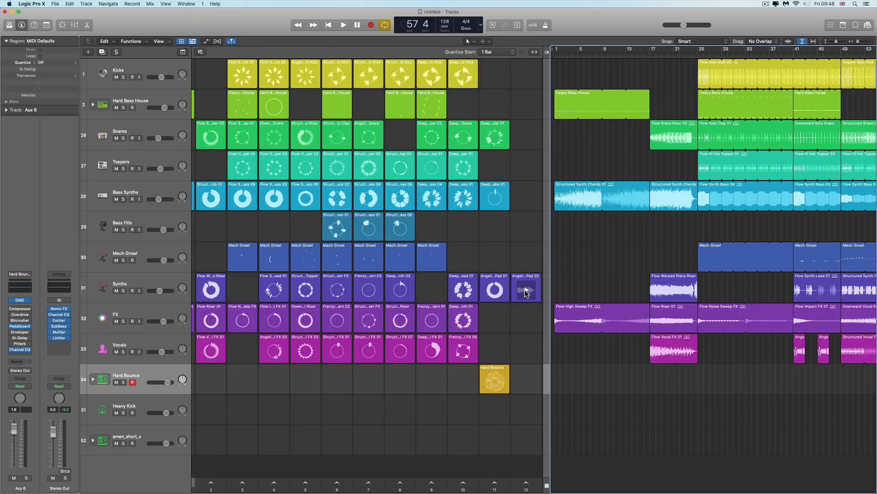